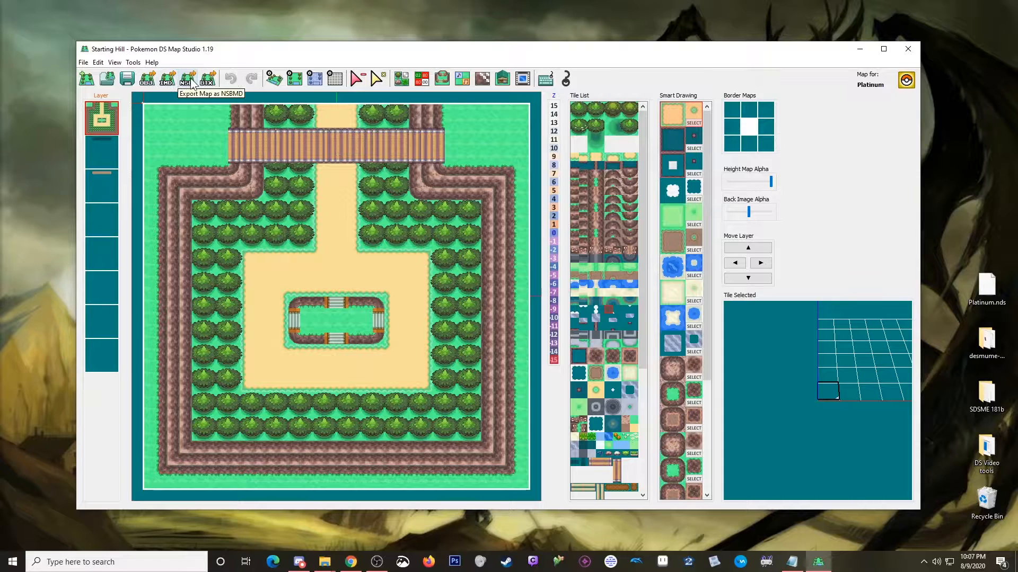
- Close the Starting Hill map and exit the map studio
click(191, 83)
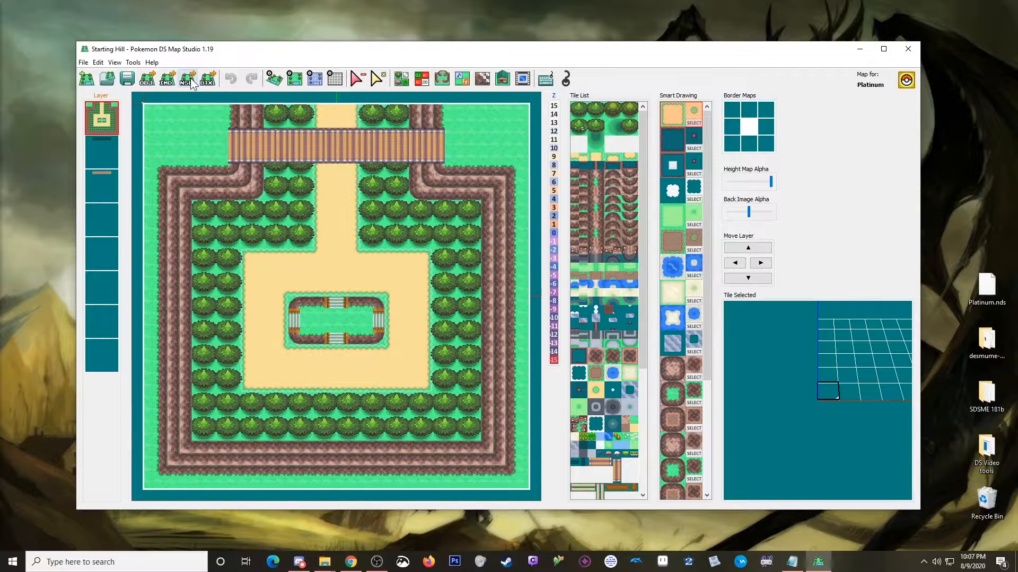
click(908, 49)
click(473, 291)
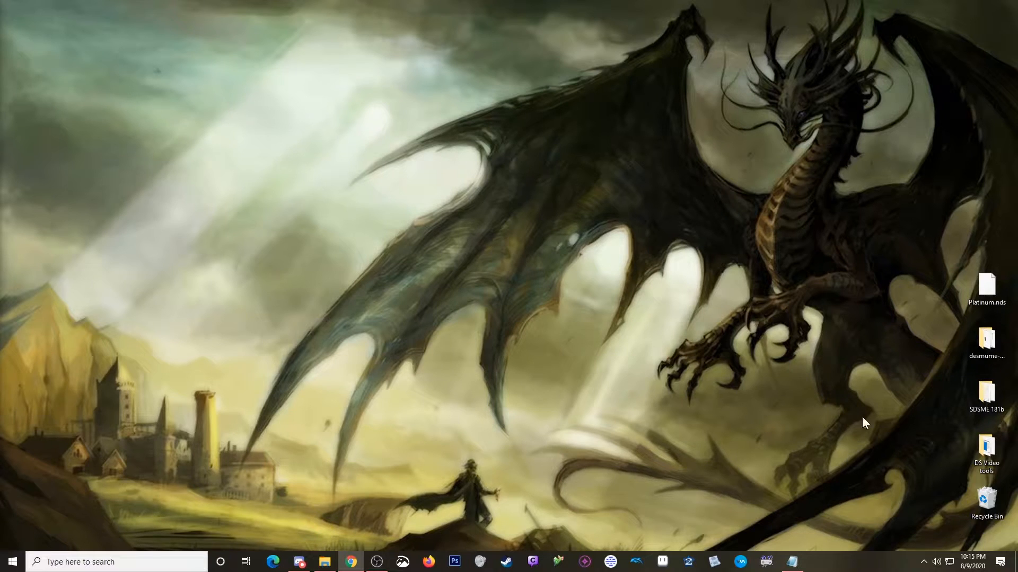
- Copy the Map Editing folder from the DS Video tools folder to the desktop, and close the folder window
double_click(985, 448)
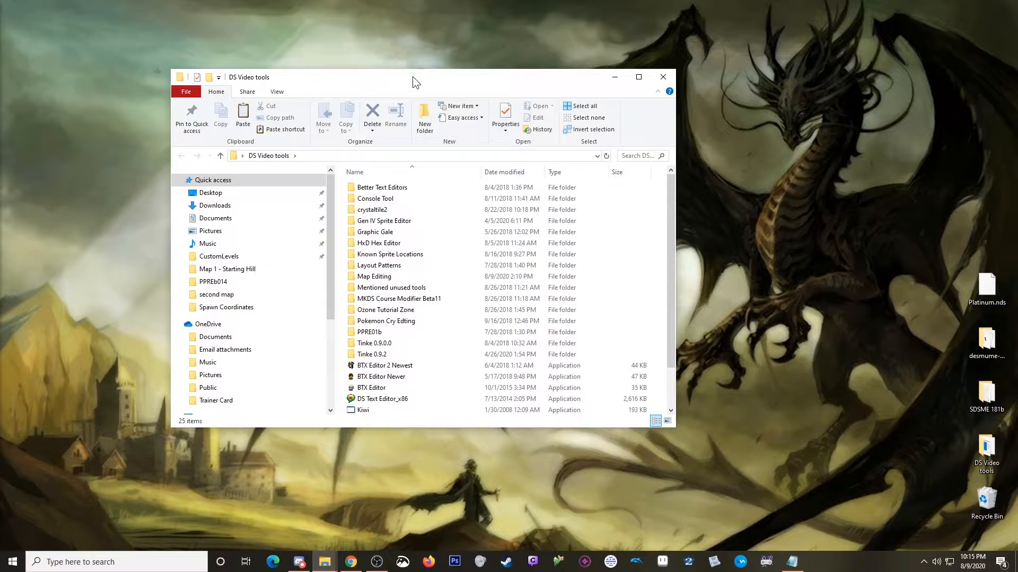
drag(412, 76, 603, 89)
click(618, 289)
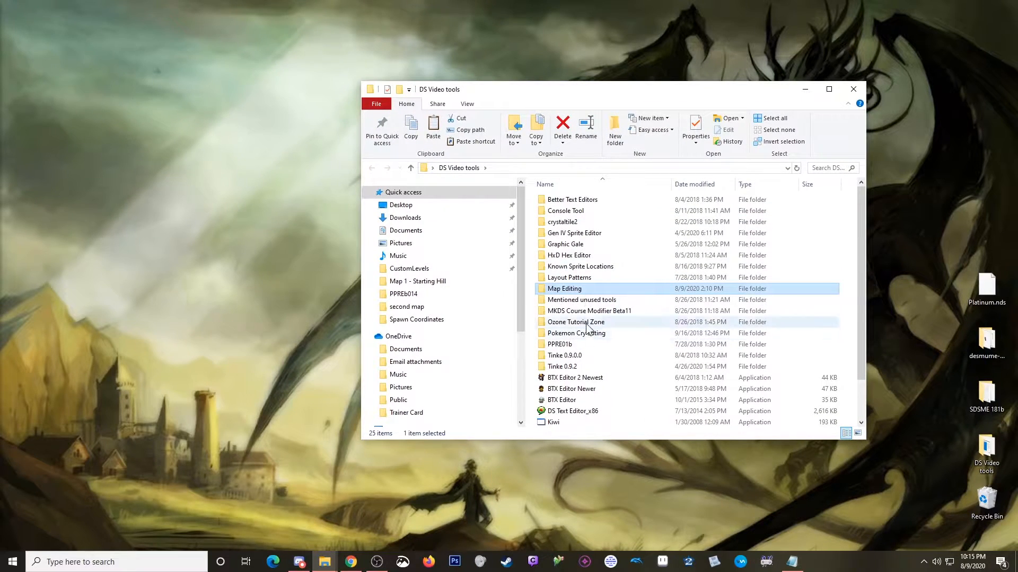
right_click(571, 289)
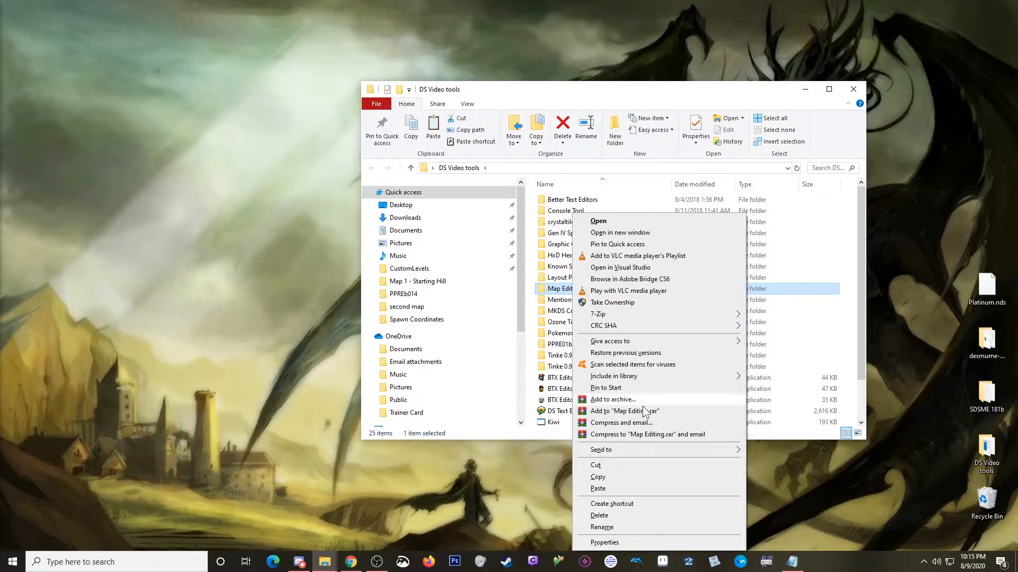
click(597, 477)
right_click(23, 21)
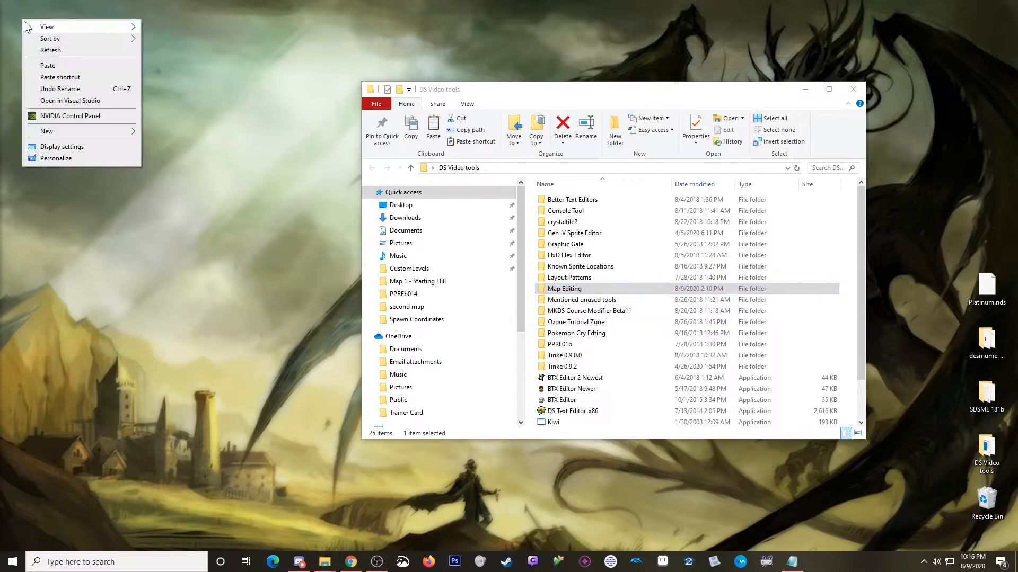
click(56, 66)
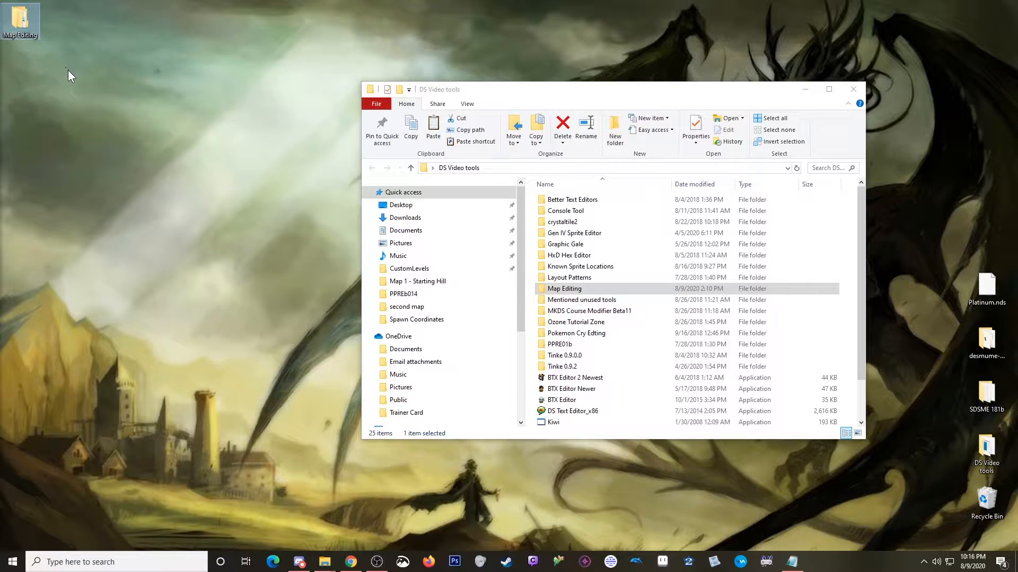
click(852, 88)
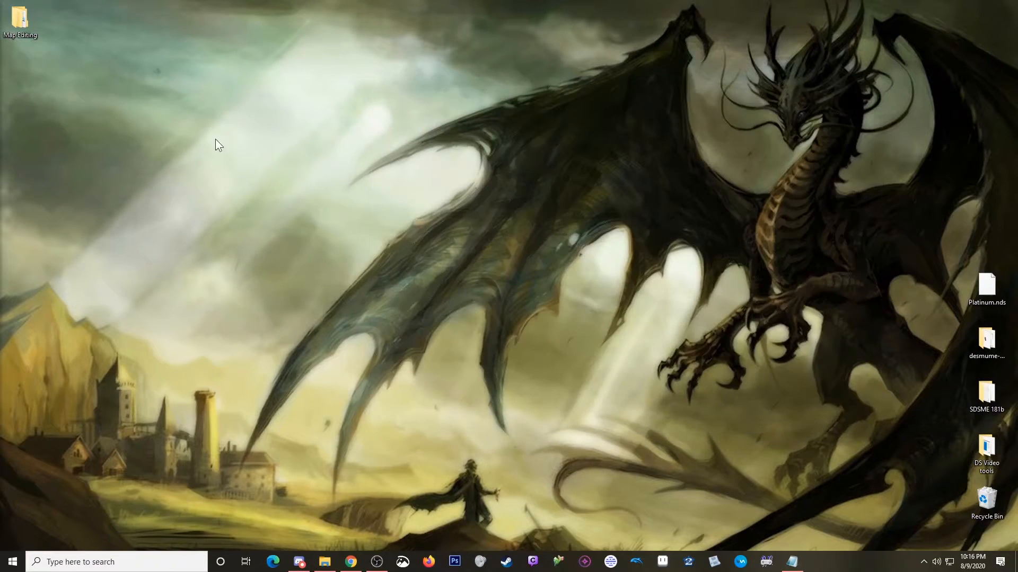
- Launch SDSME from the SDSME 181b folder inside the desktop's Map Editing folder
double_click(31, 20)
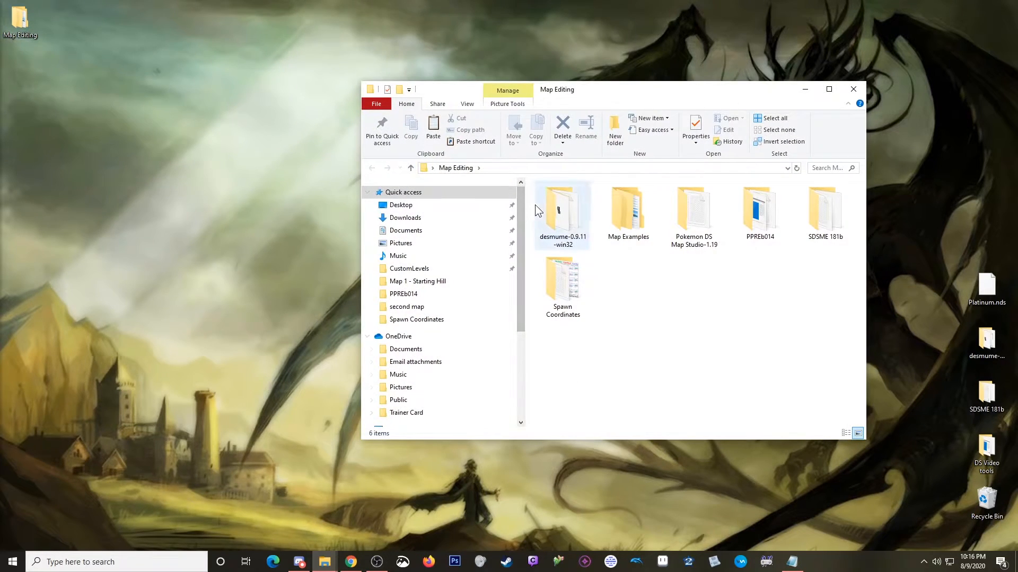
double_click(828, 213)
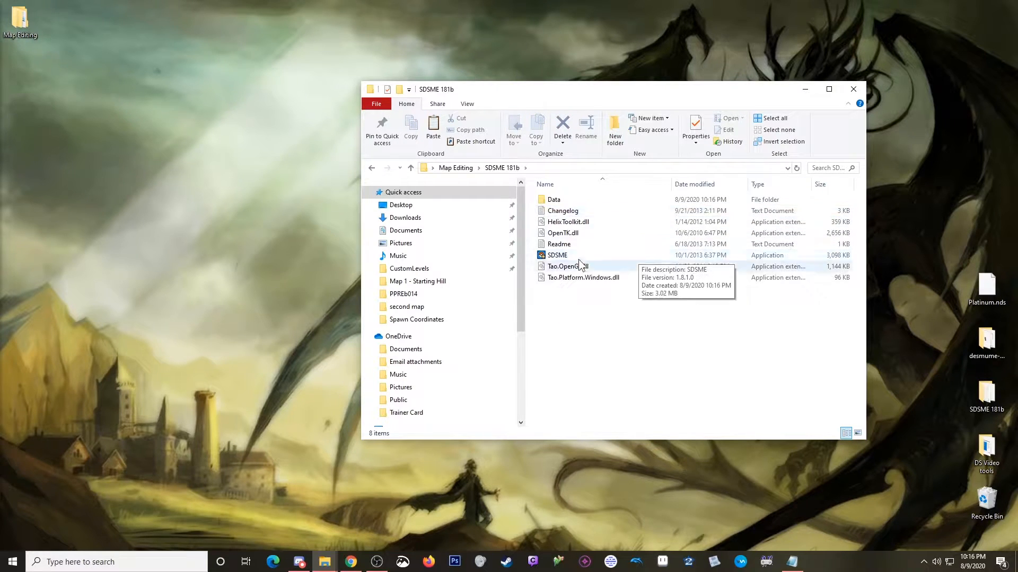
click(573, 257)
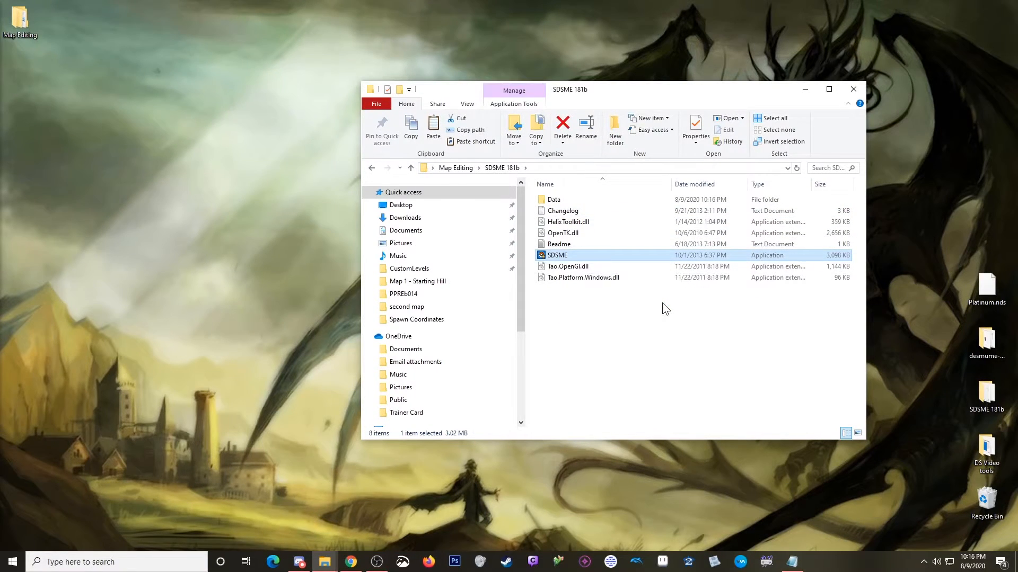
- Load the Platinum.nds ROM from the desktop into the map editor
click(266, 147)
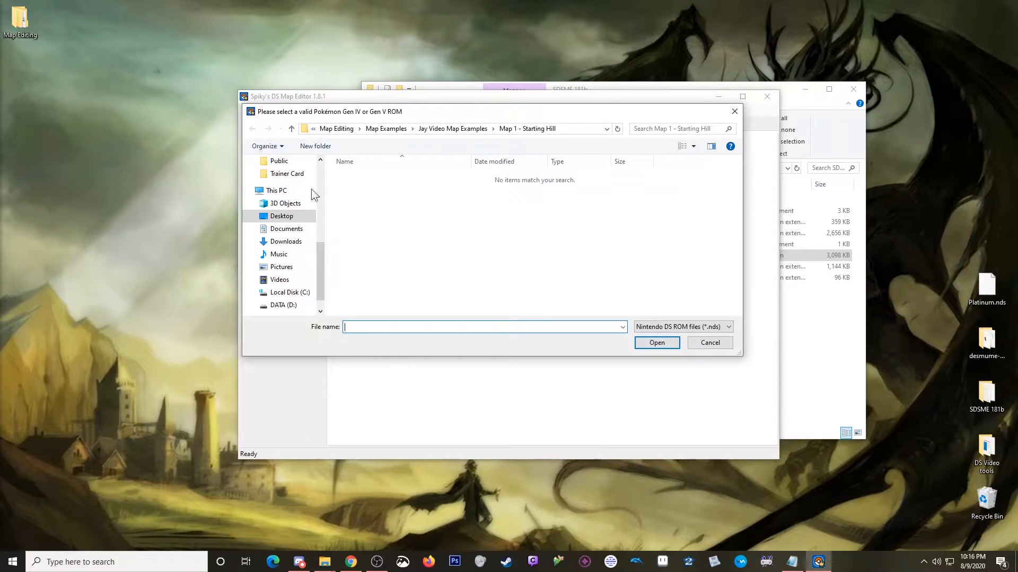
click(287, 222)
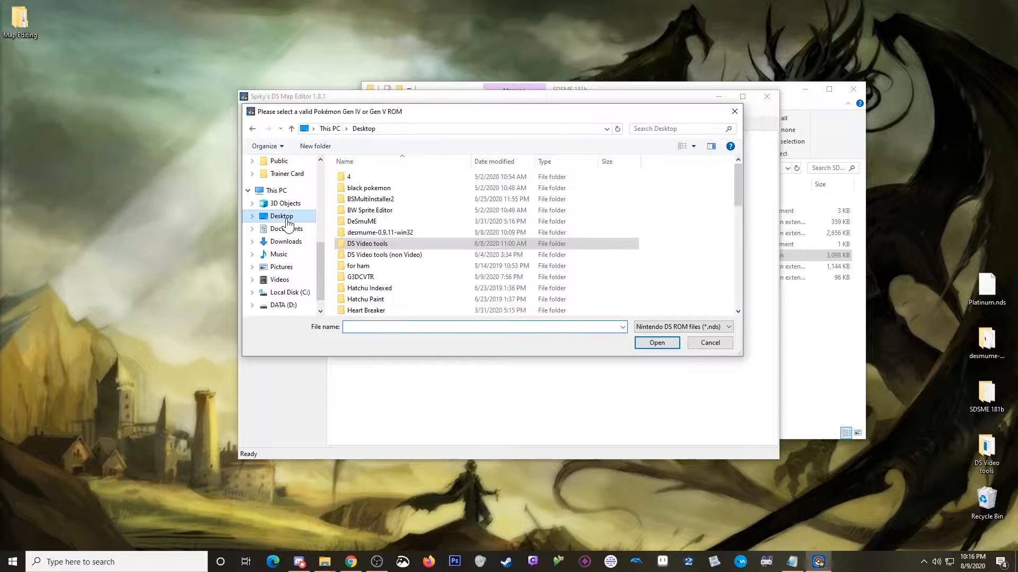
scroll(490, 236, down, 10)
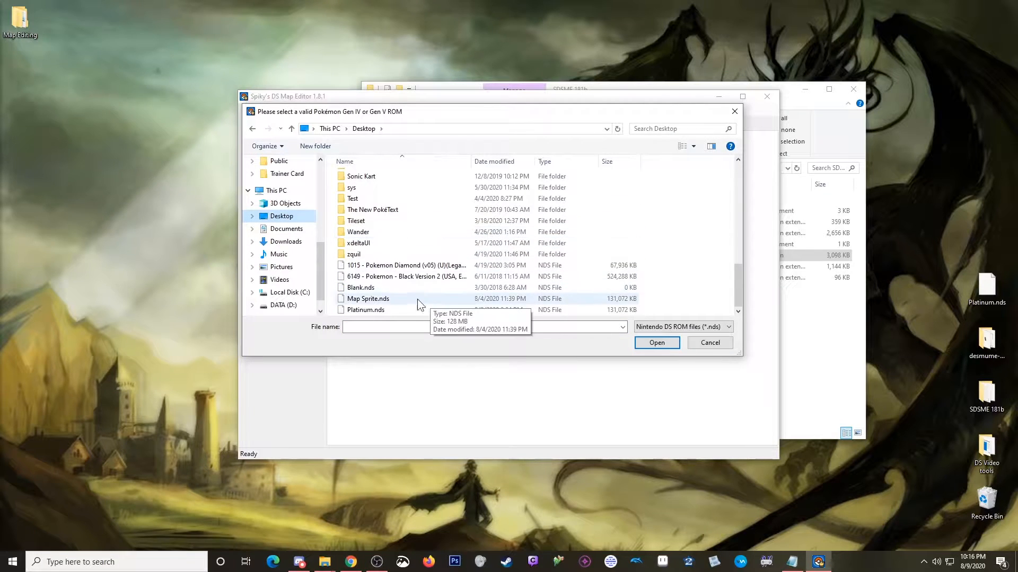
double_click(363, 310)
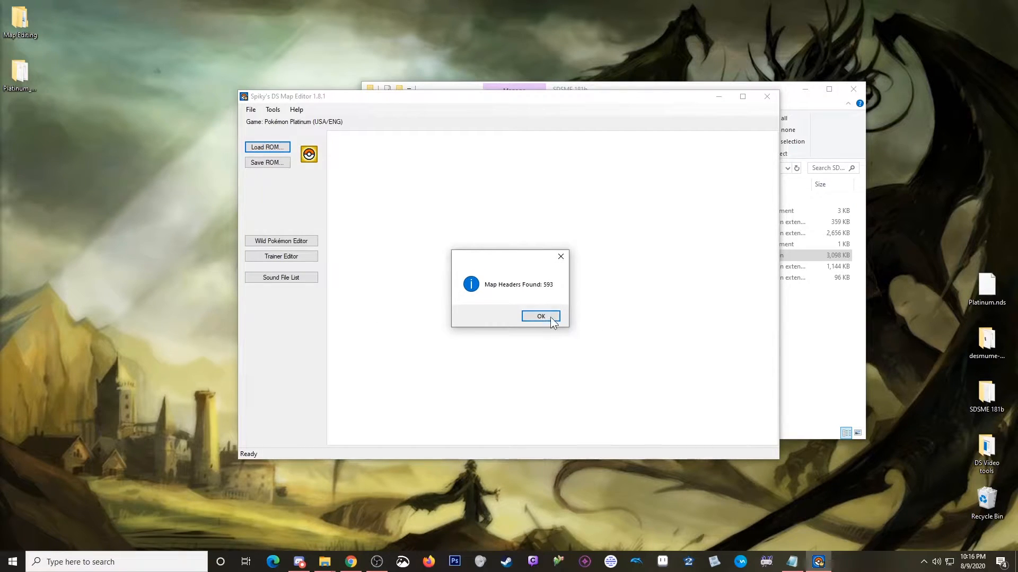
click(542, 317)
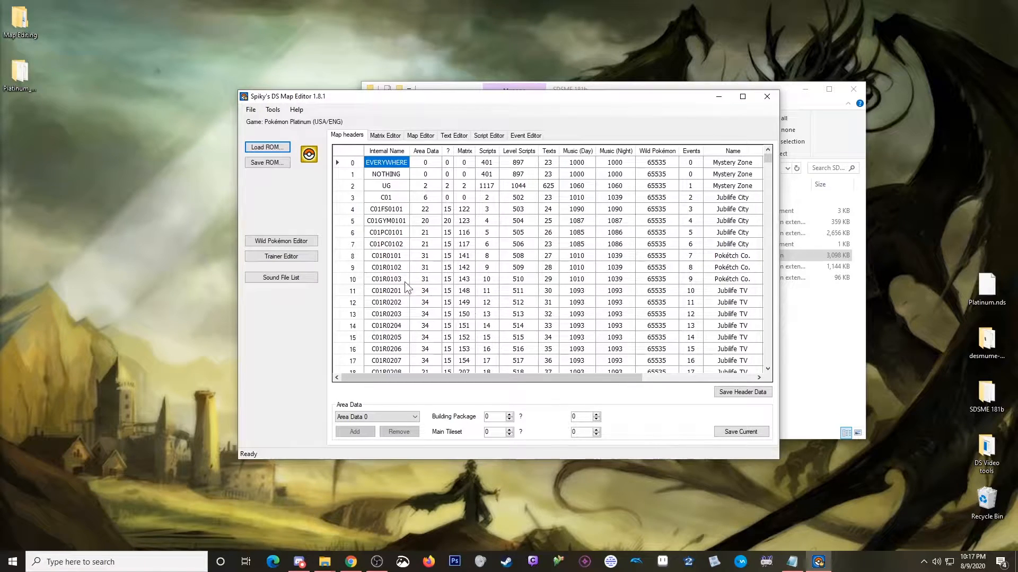
- Find the Twinleaf Town header T01 in the map headers table and select its area data value
scroll(375, 254, down, 20)
scroll(375, 254, down, 20)
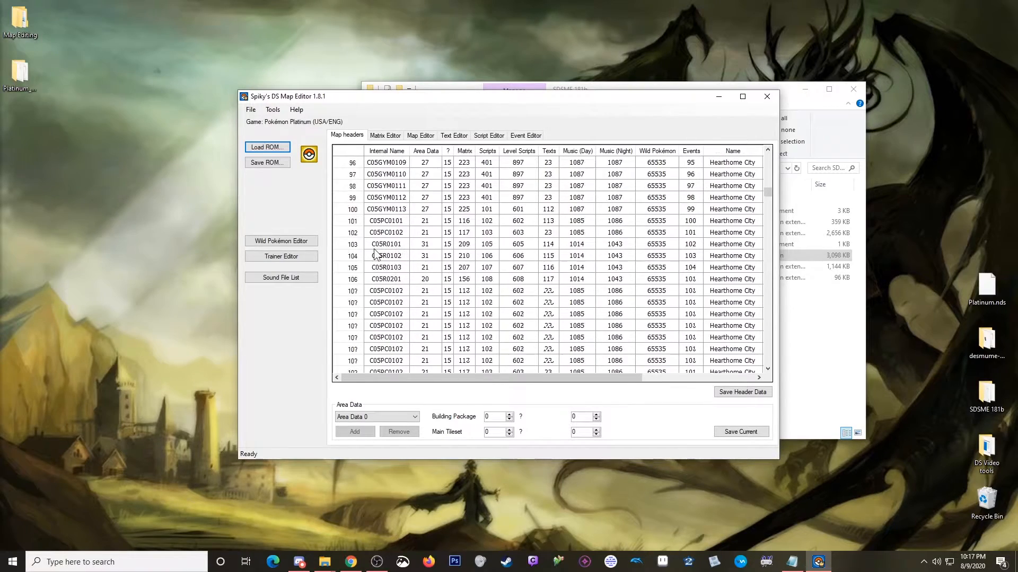
scroll(375, 253, down, 20)
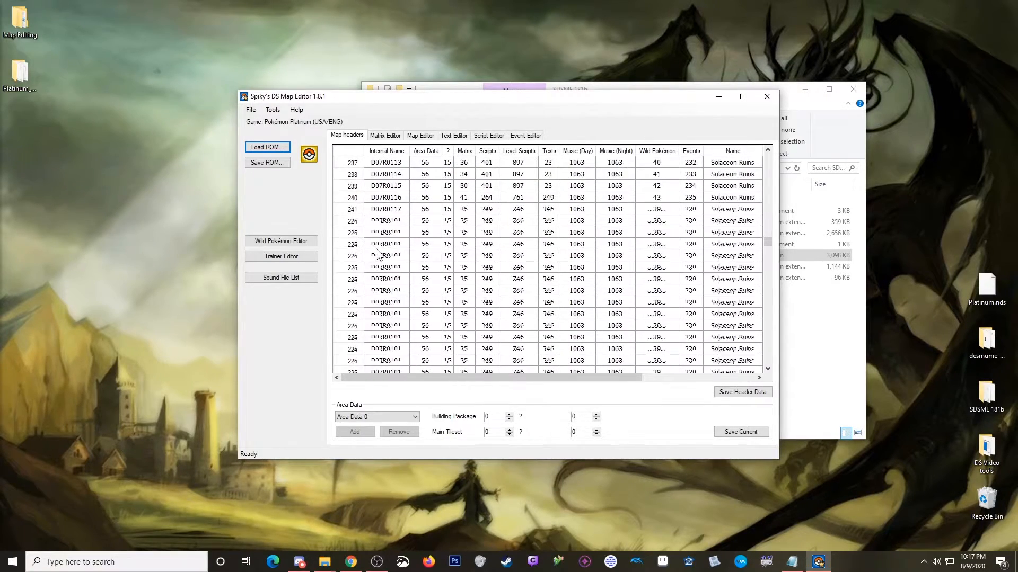
scroll(381, 255, down, 10)
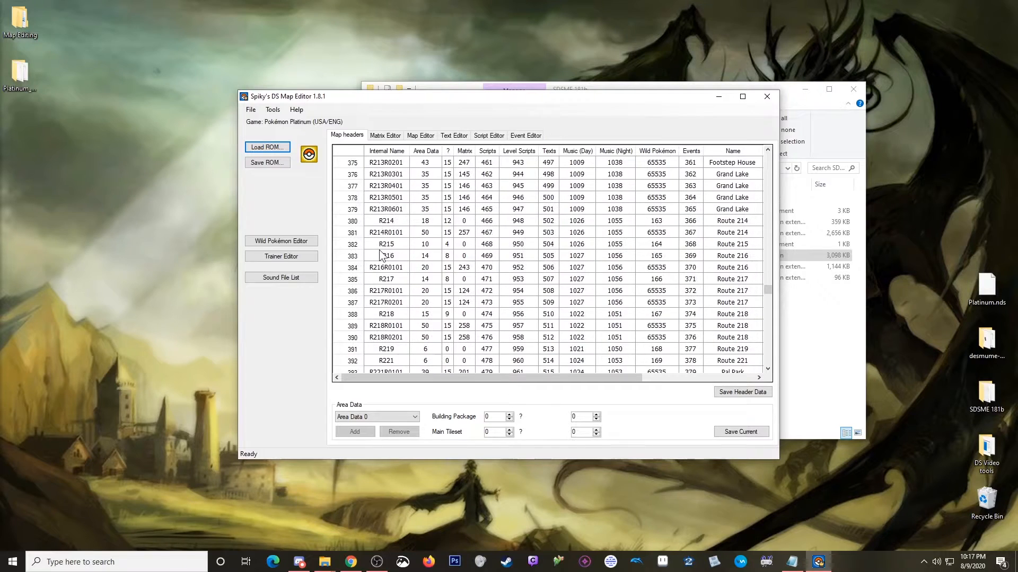
scroll(380, 255, down, 2)
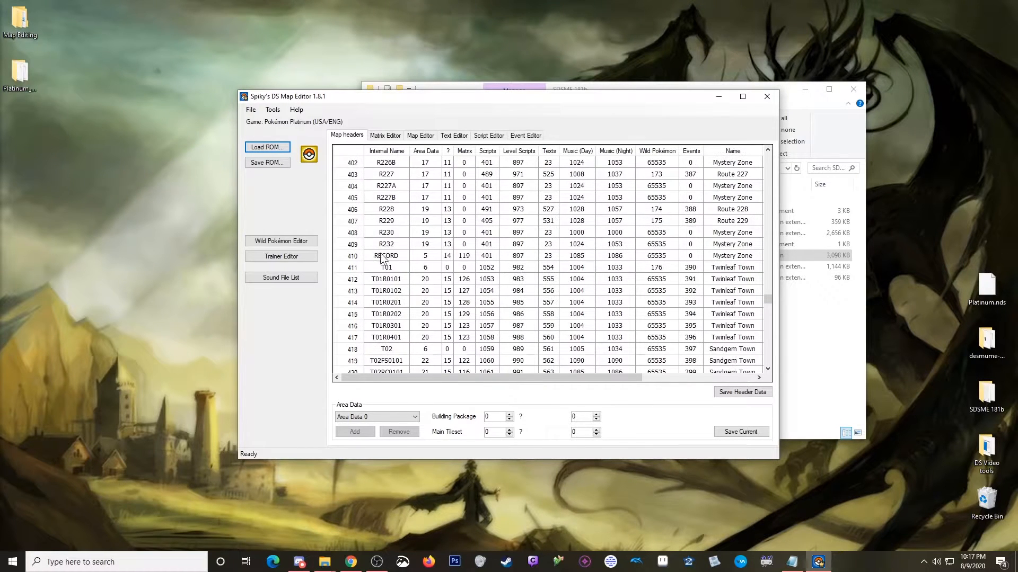
click(384, 267)
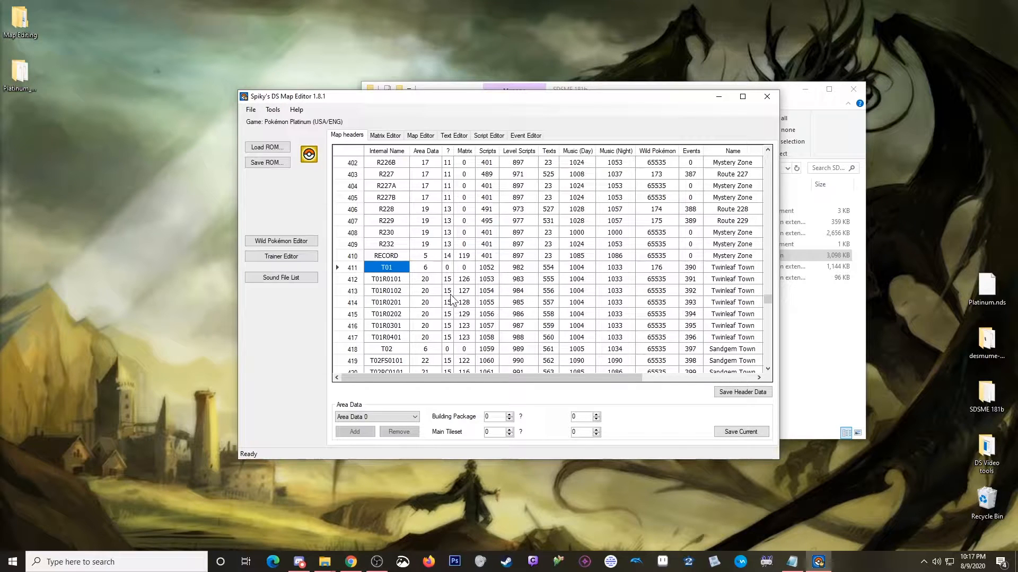
click(429, 268)
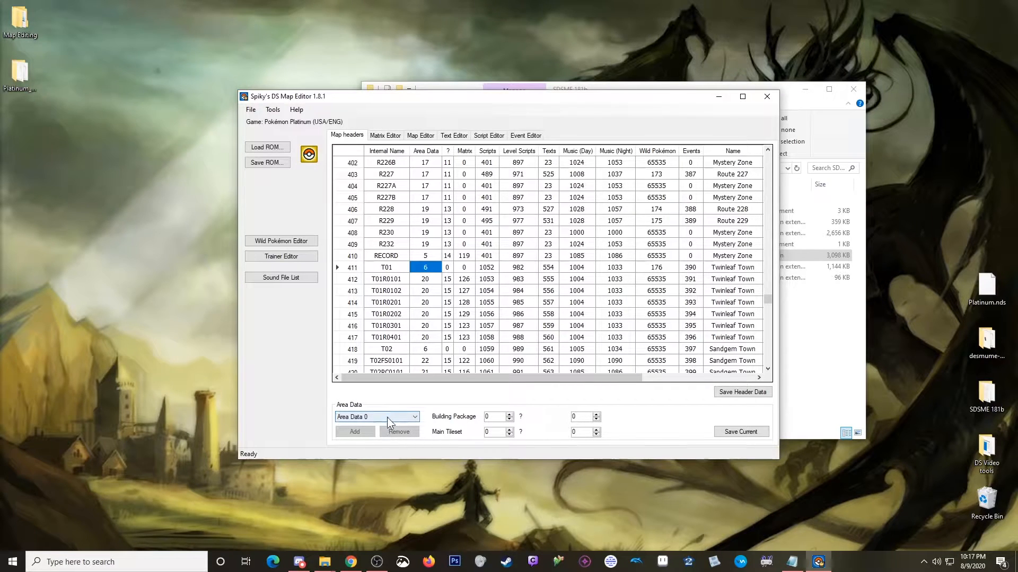
- Look through the area data entries for their building package and main tileset, and check the T01 header's area data
scroll(387, 418, down, 1)
scroll(377, 417, down, 4)
scroll(377, 416, down, 3)
double_click(431, 268)
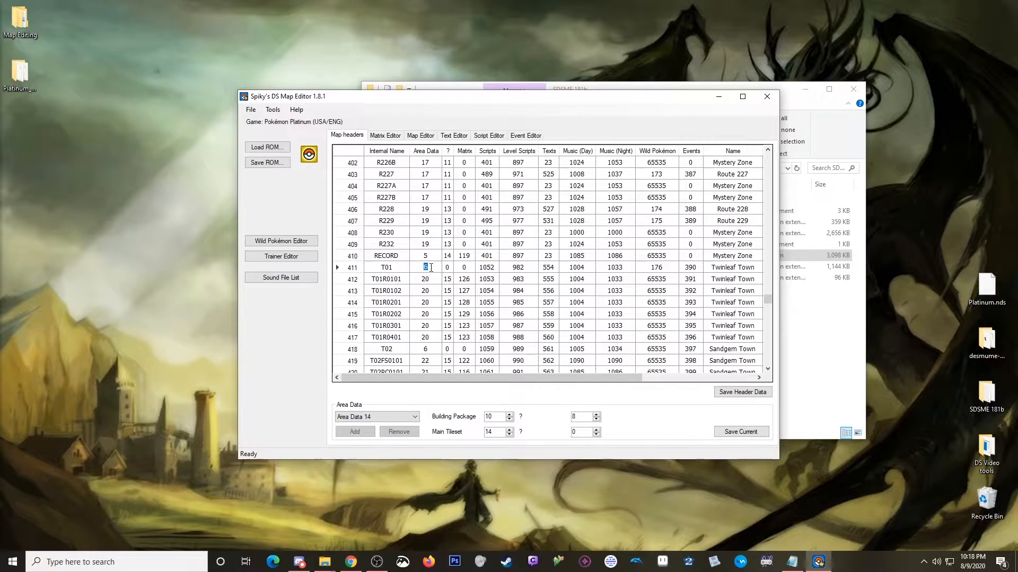
scroll(378, 417, down, 1)
scroll(376, 418, up, 1)
click(434, 268)
- Open the matrix used by header T01 and locate header 0411 in its map headers grid, cross-checking it against the headers table
double_click(464, 268)
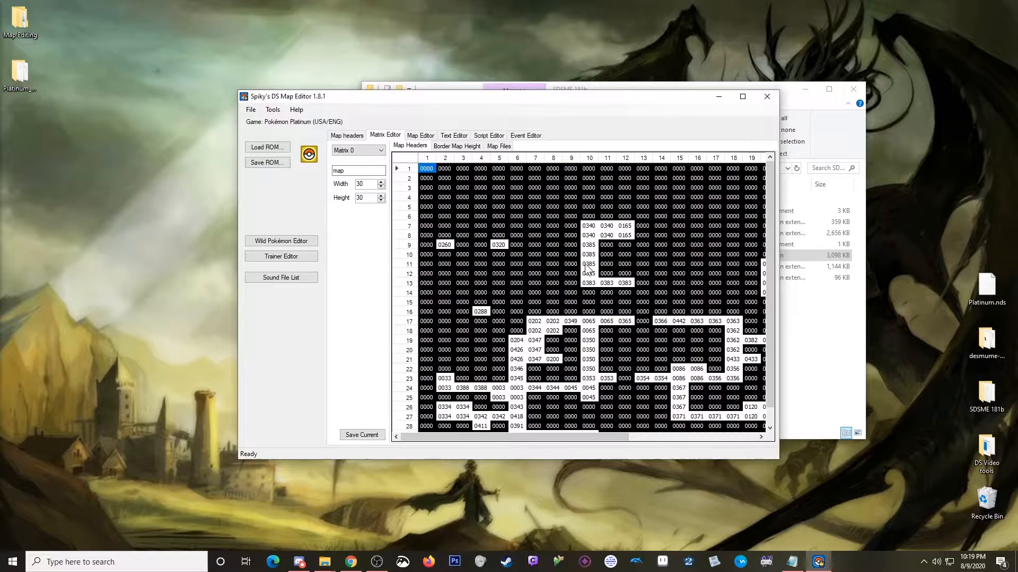
scroll(643, 298, down, 1)
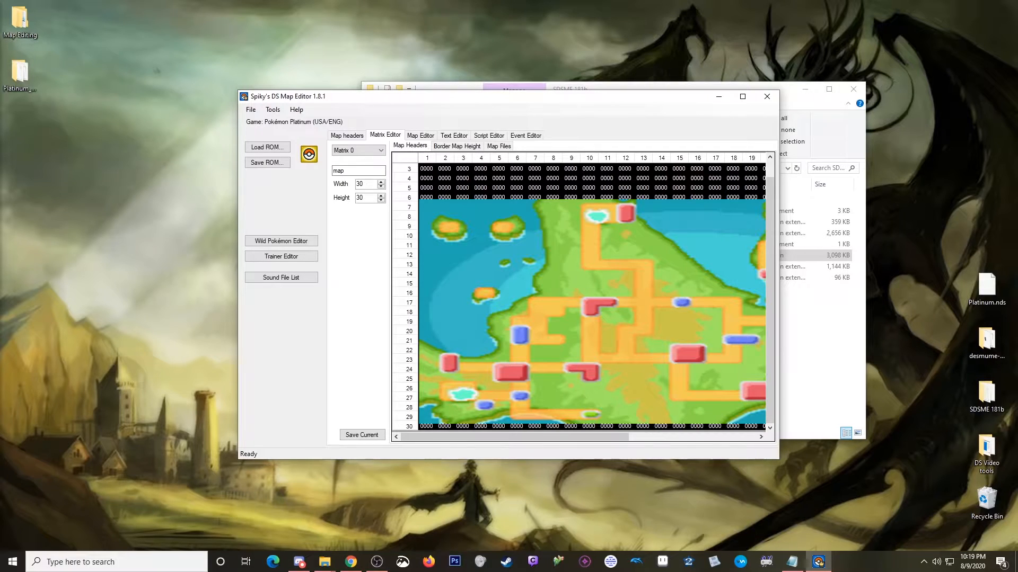
click(482, 409)
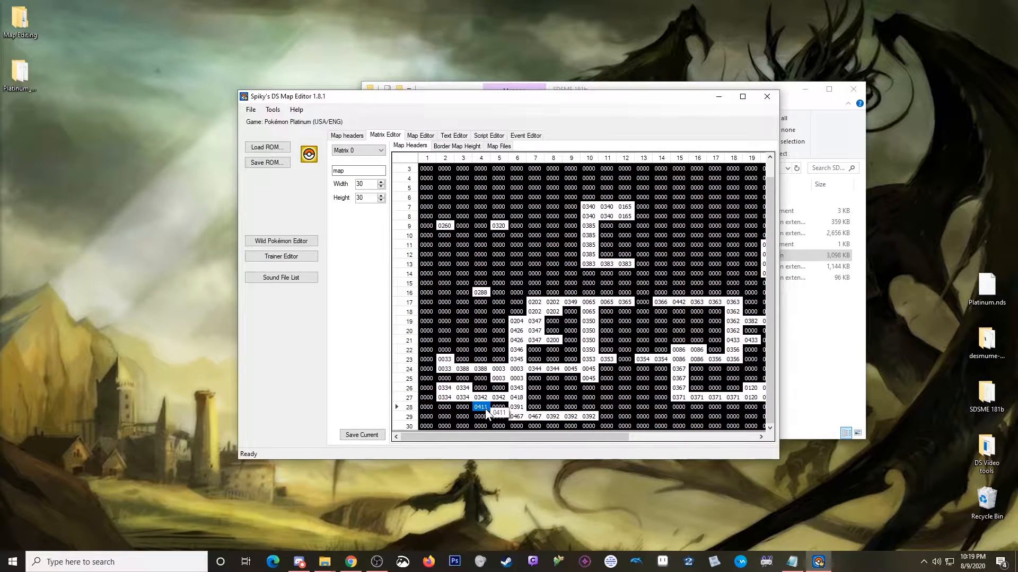
click(347, 136)
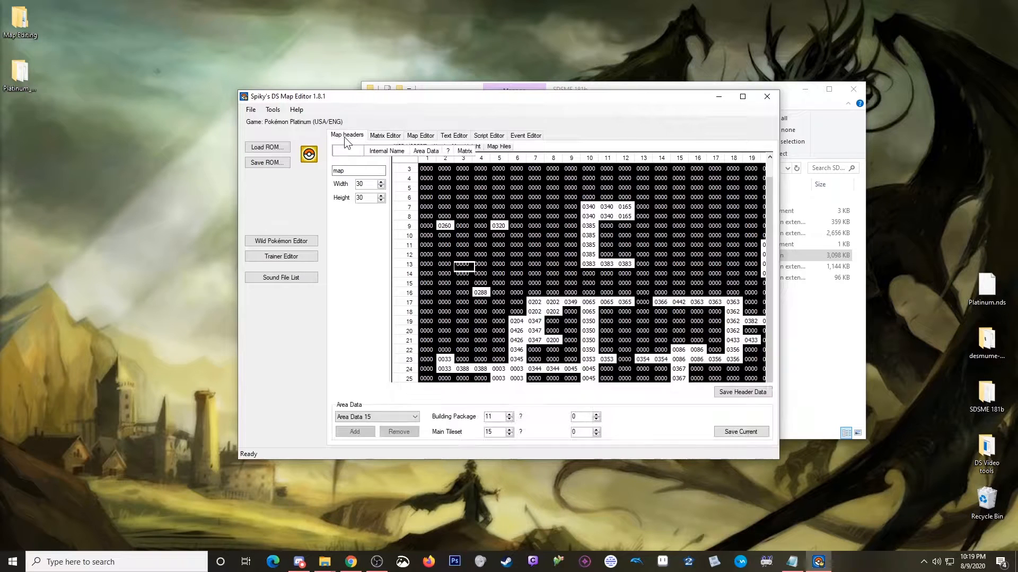
click(385, 136)
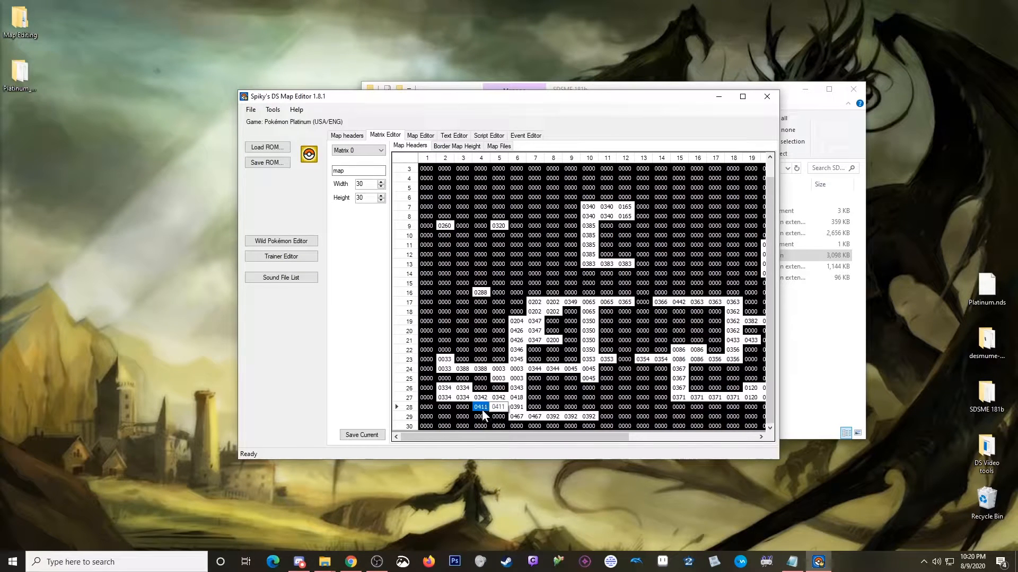
- Find Twinleaf Town's cell at column 4, row 28 of Matrix 0's map files and open that map for editing
click(498, 146)
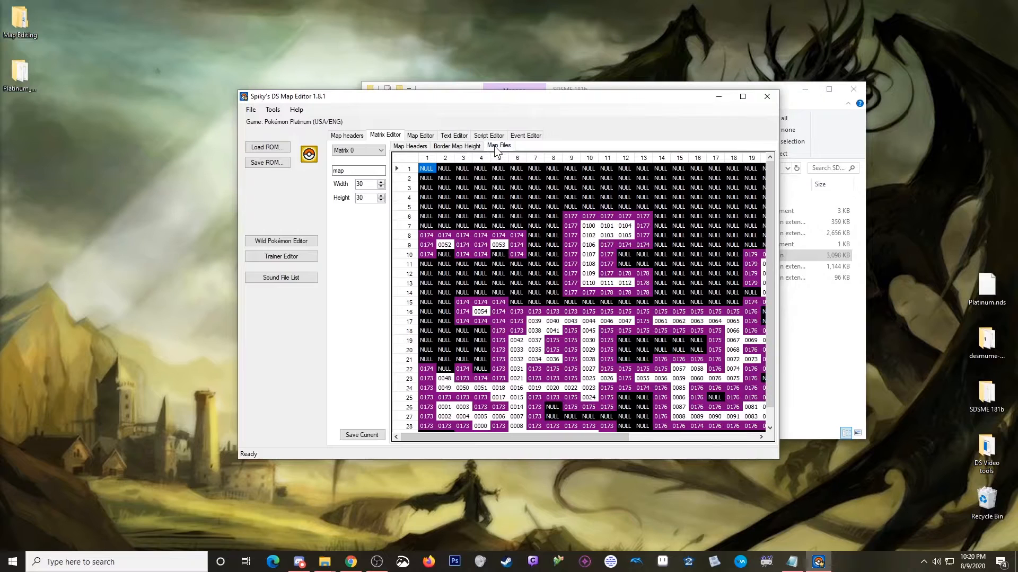
click(483, 427)
scroll(481, 431, down, 1)
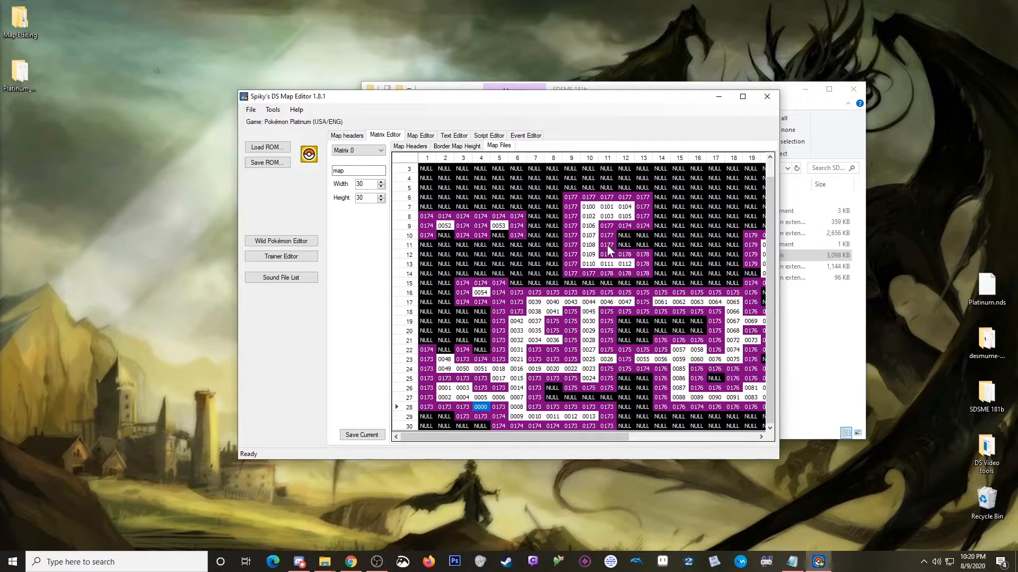
double_click(480, 407)
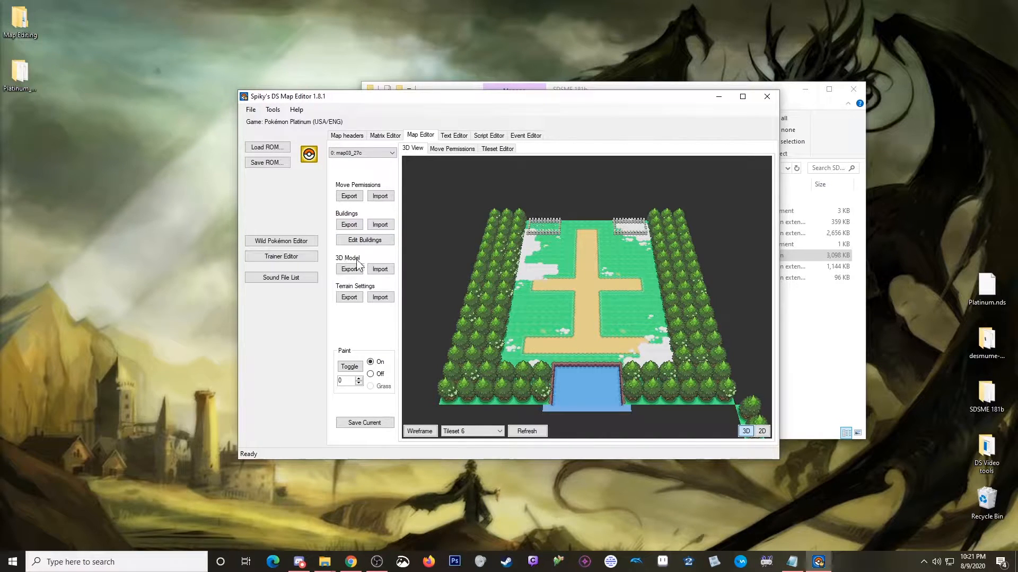
- Import the 3D model Start.nsbmd from the desktop folder Map Editing > Map Examples > Jay Video Map Examples > Map 1 - Starting Hill
click(380, 269)
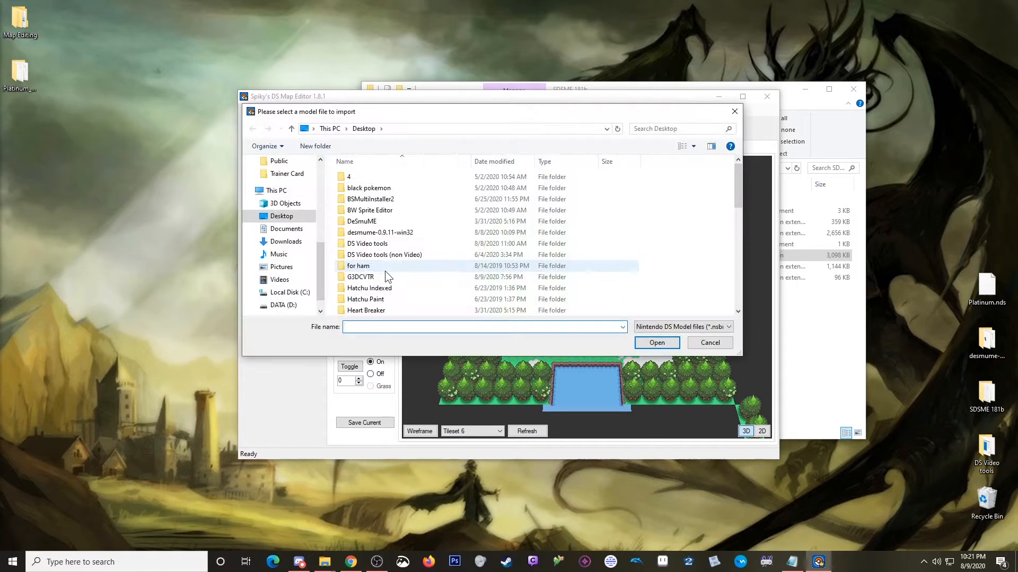
scroll(406, 240, down, 3)
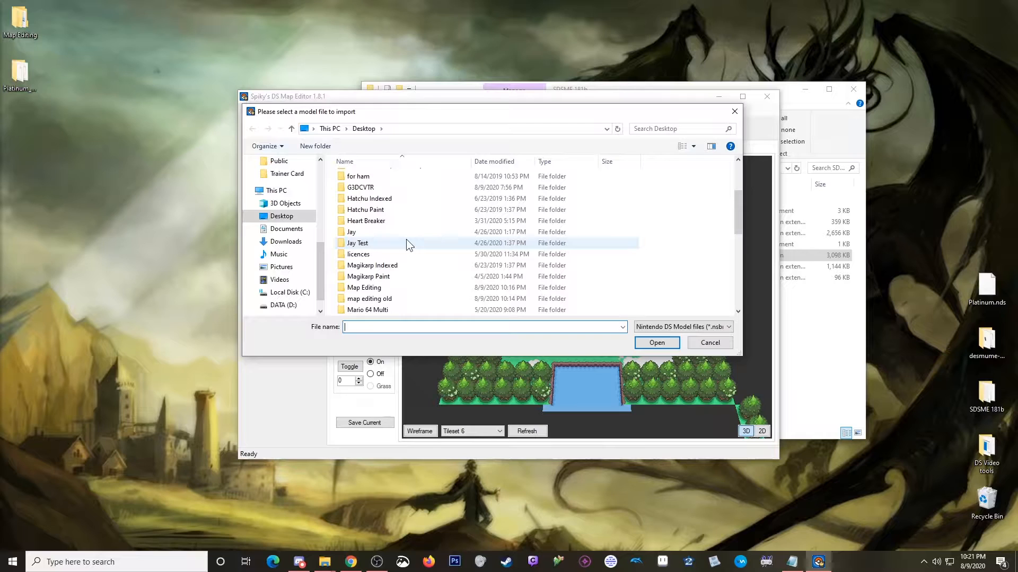
scroll(406, 240, down, 2)
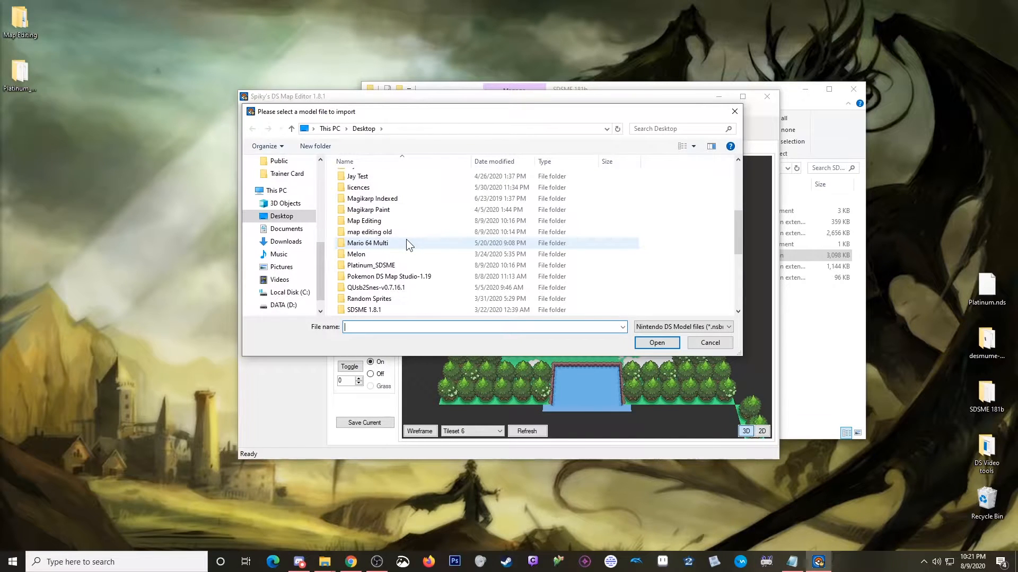
double_click(371, 221)
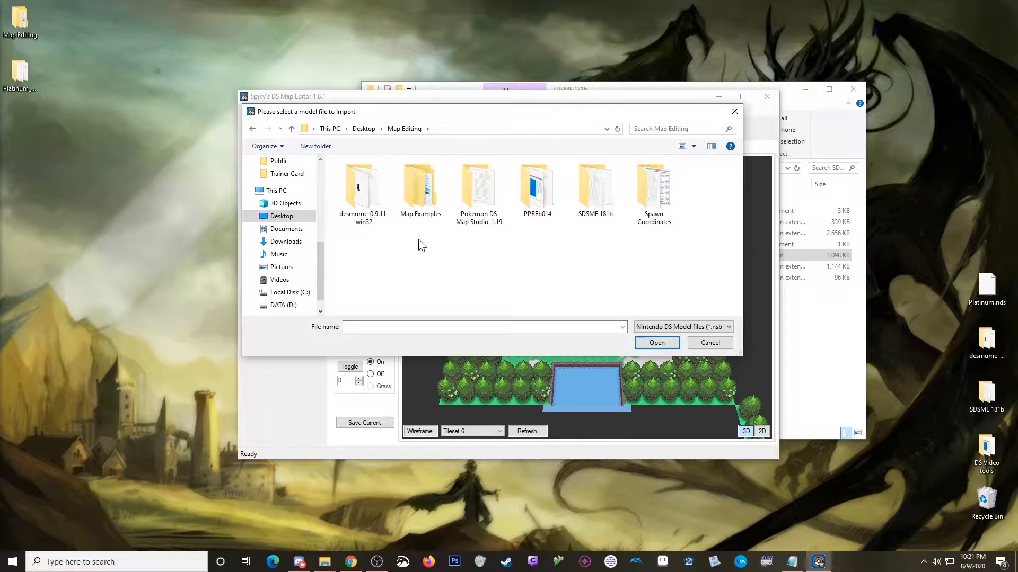
double_click(412, 187)
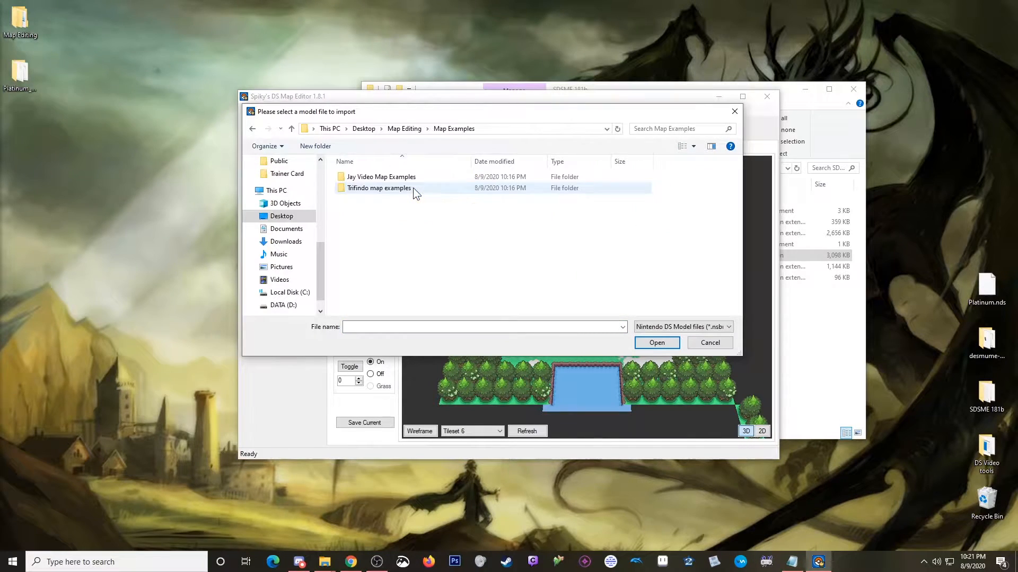
double_click(385, 179)
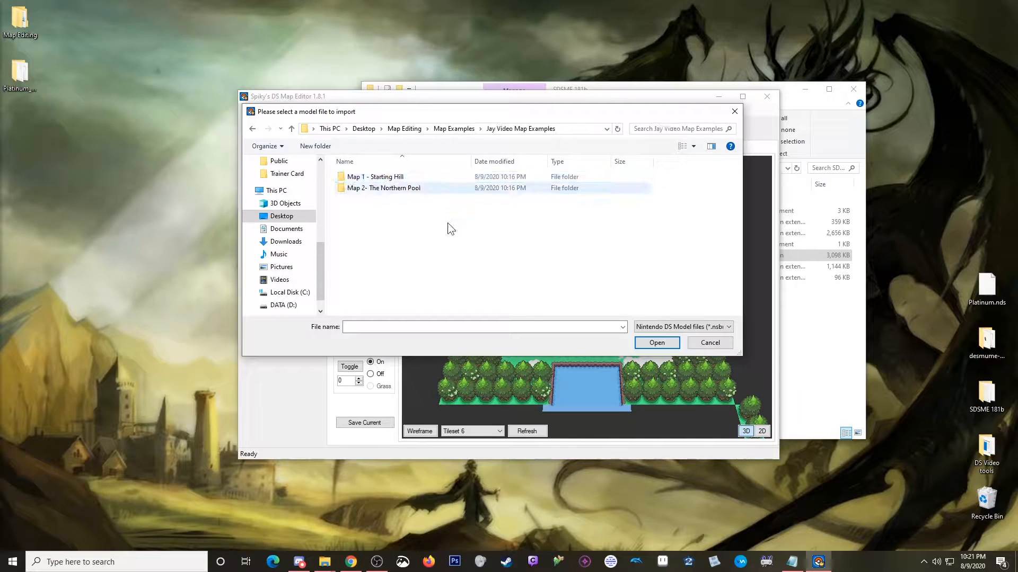
double_click(394, 177)
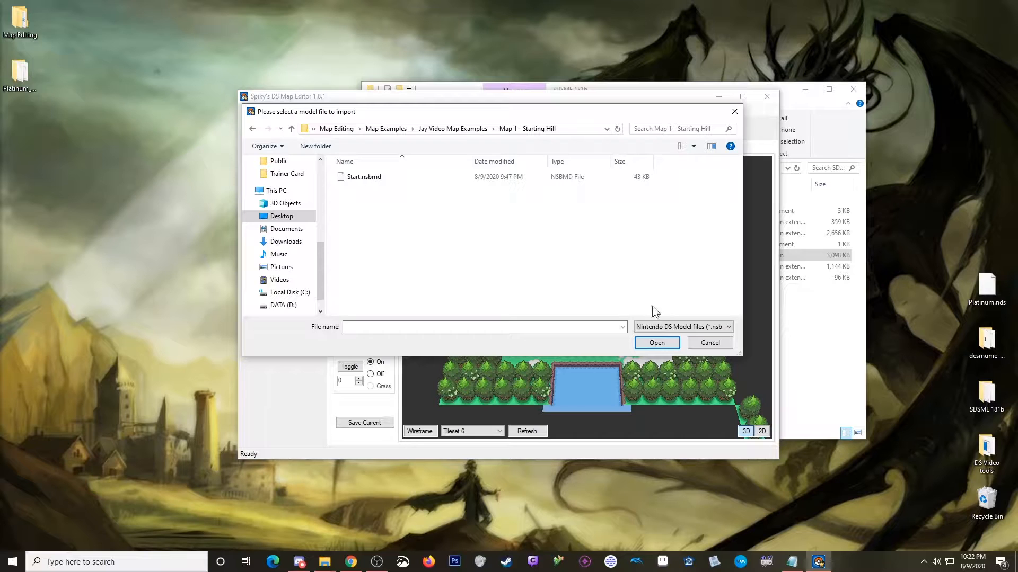
click(373, 180)
double_click(373, 180)
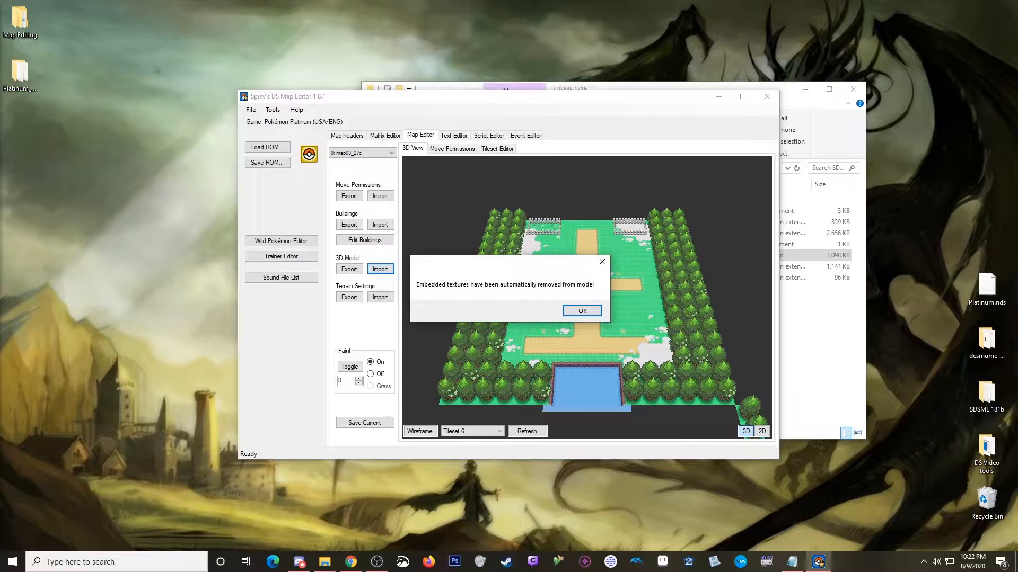
- Launch Pokemon DS Map Studio 1.19 from its bin folder inside the desktop's Map Editing folder
double_click(20, 21)
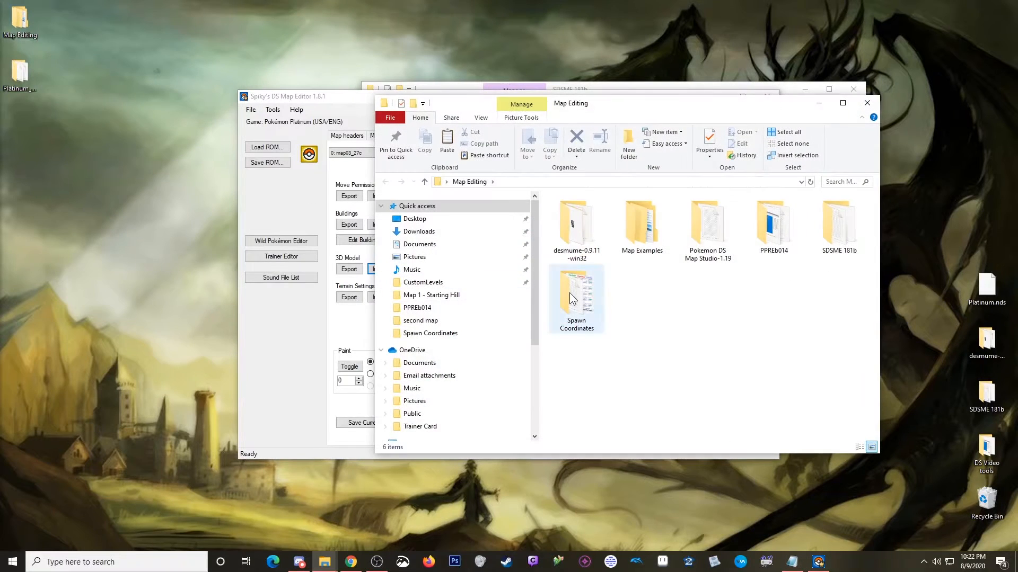
double_click(704, 236)
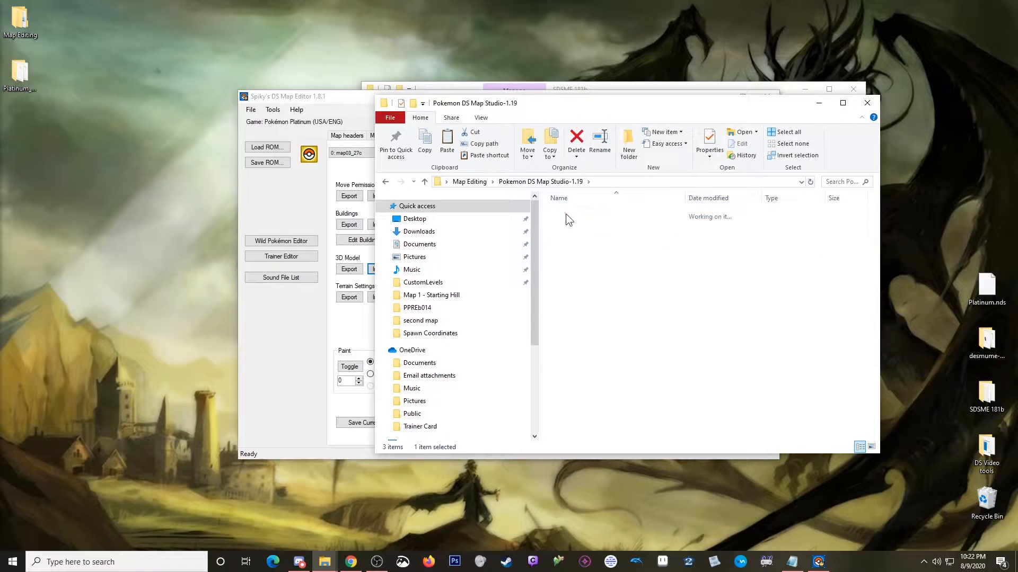
double_click(565, 213)
click(596, 238)
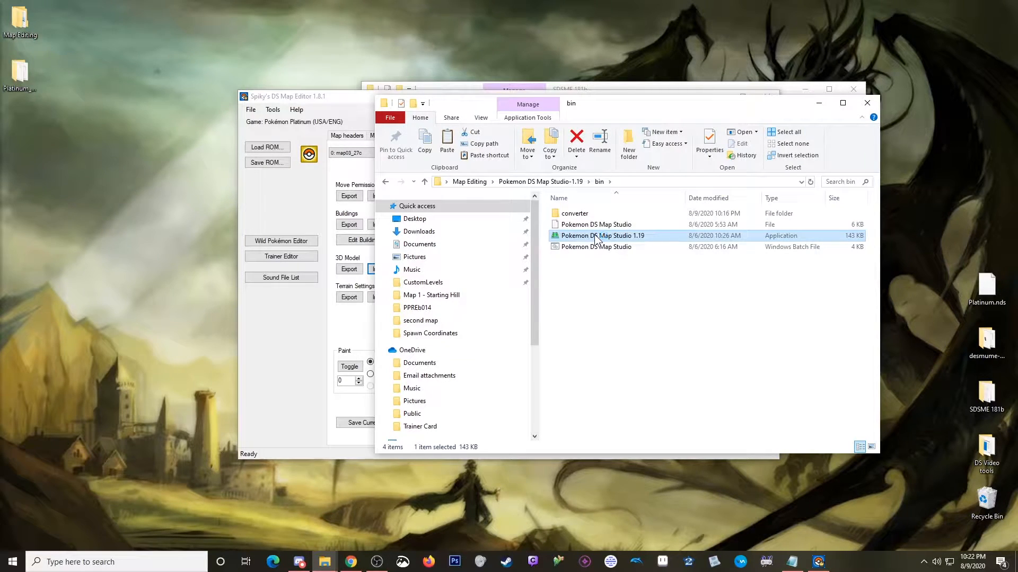
double_click(595, 238)
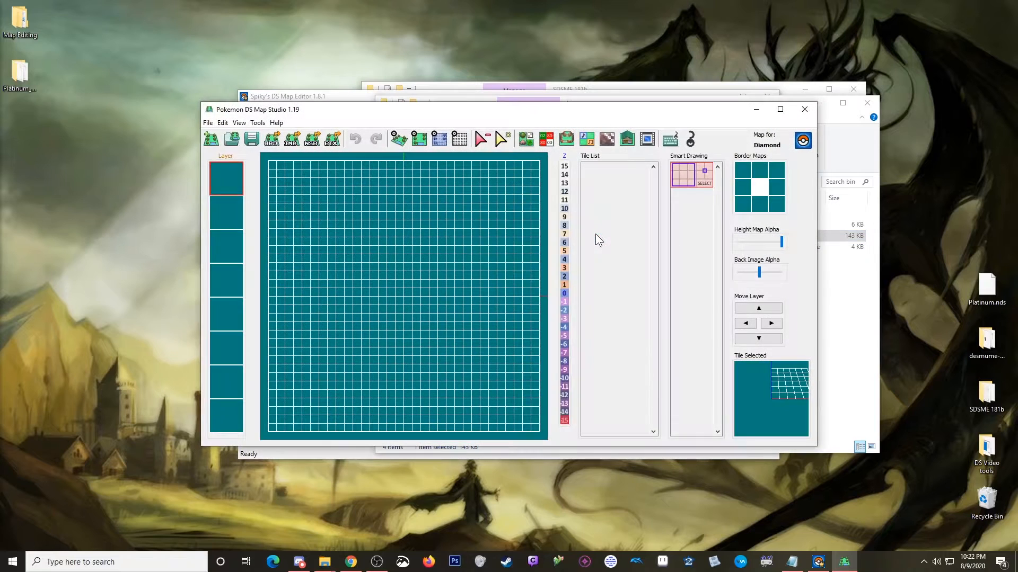
- Check the Include NSBTX in NSBMD option of the NSBMD converter, cancel the conversion and exit Pokemon DS Map Studio
click(314, 139)
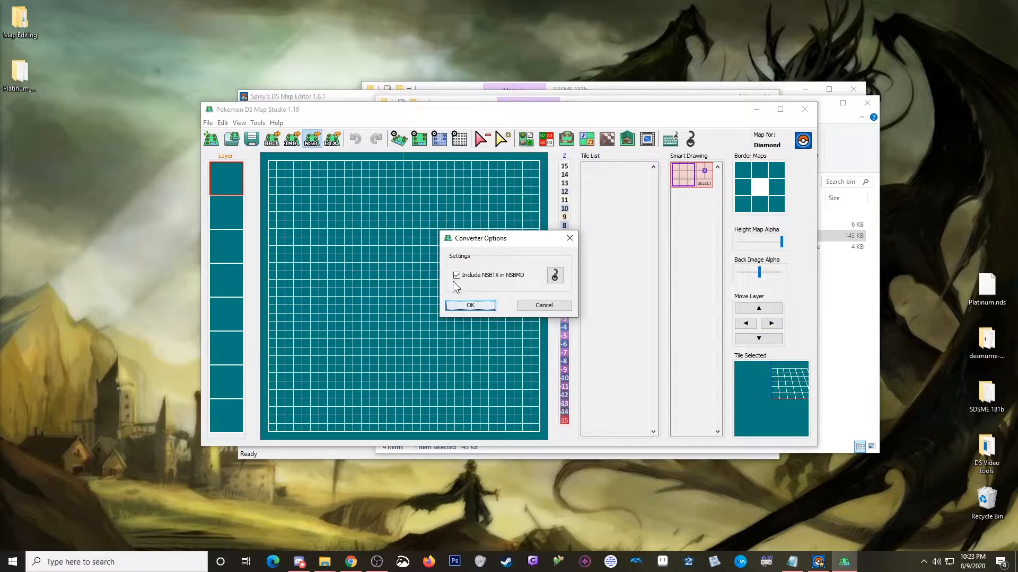
click(564, 309)
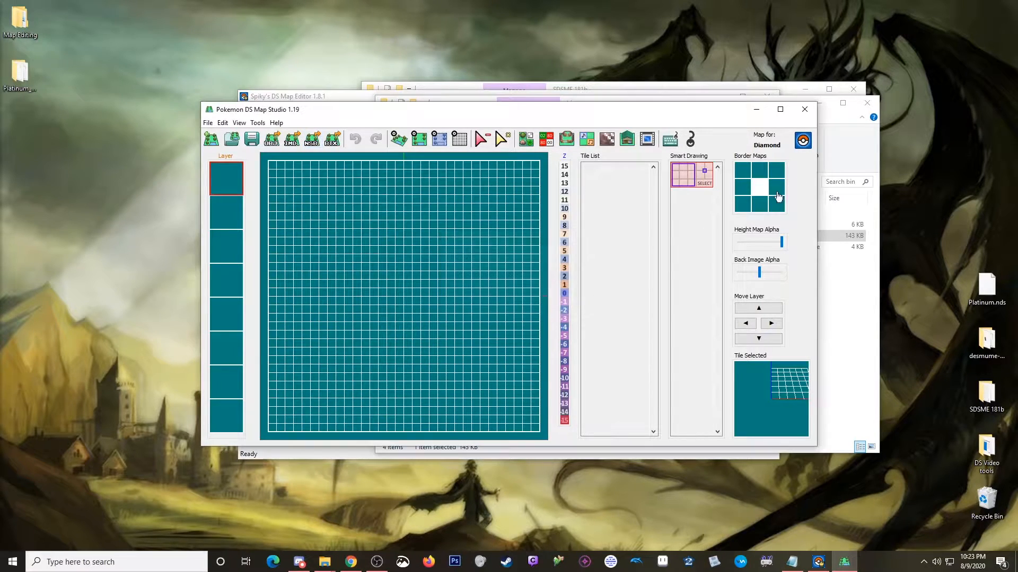
click(805, 109)
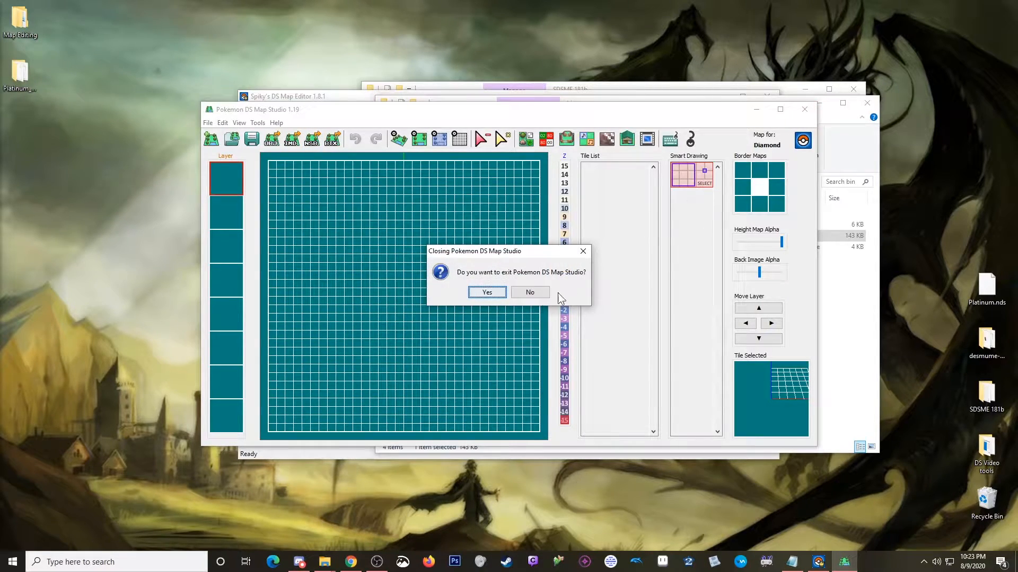
click(485, 292)
click(295, 330)
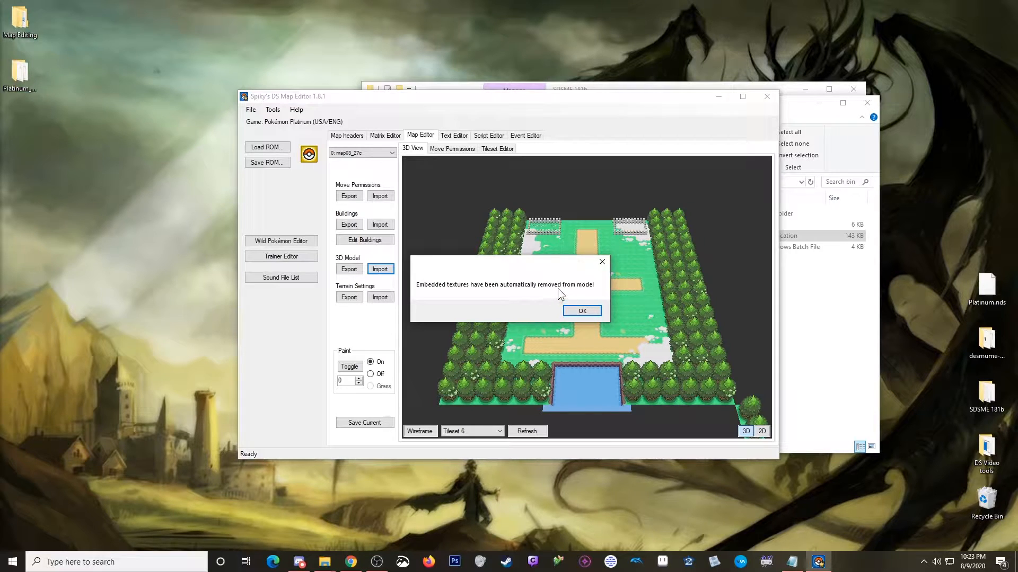
- Dismiss the embedded textures notice in Spiky's DS Map Editor and display the imported model with Tileset 6
click(579, 312)
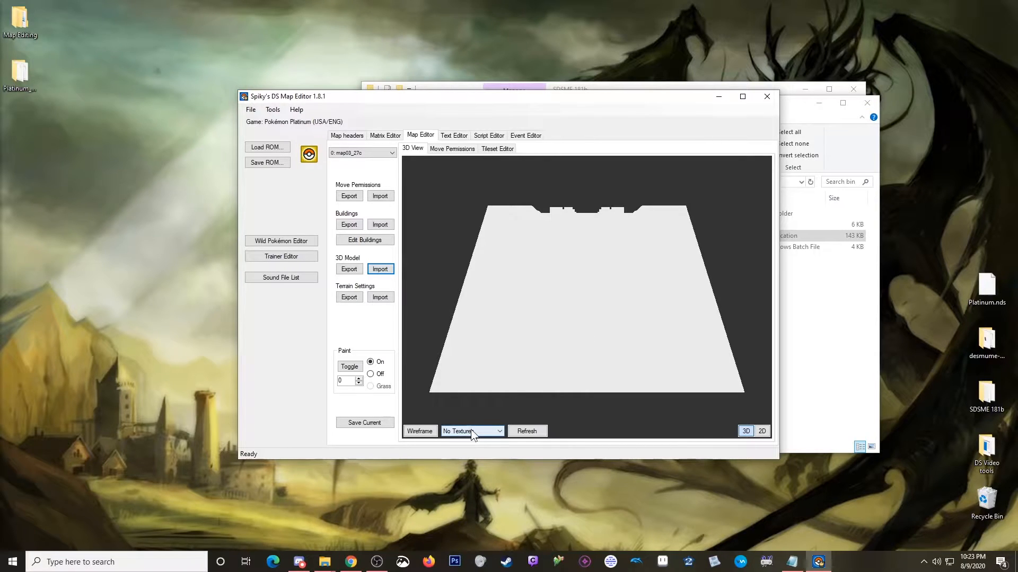
scroll(477, 433, down, 2)
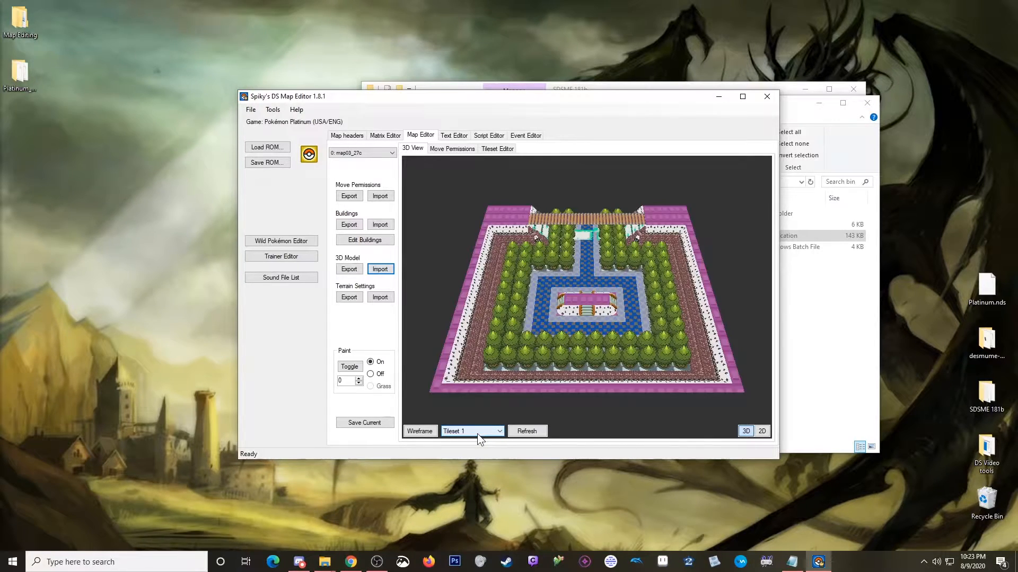
scroll(476, 432, down, 5)
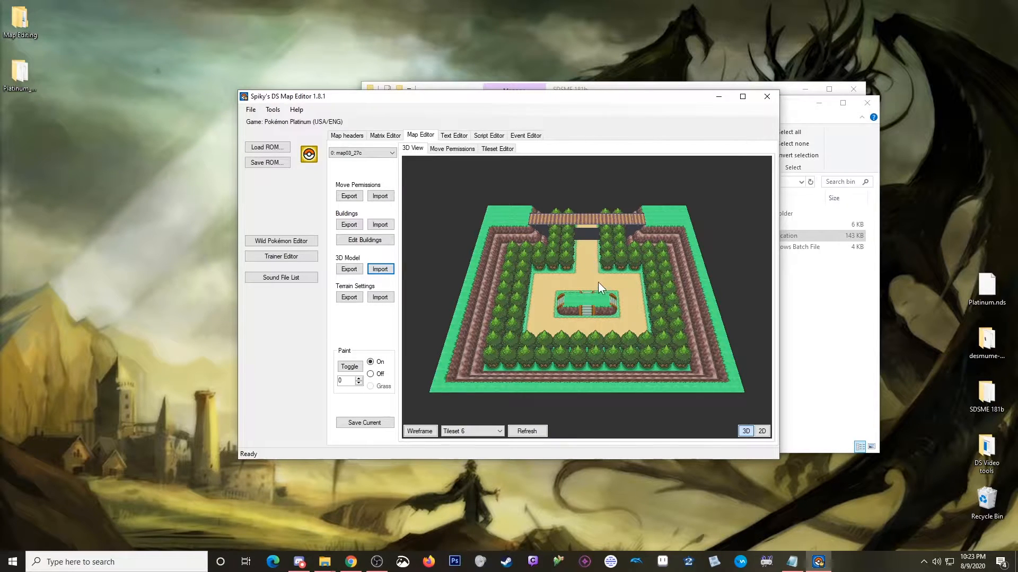
- Import the move permissions file Start.per from the Map 1 - Starting Hill folder and display the map with Tileset 6 again
click(376, 197)
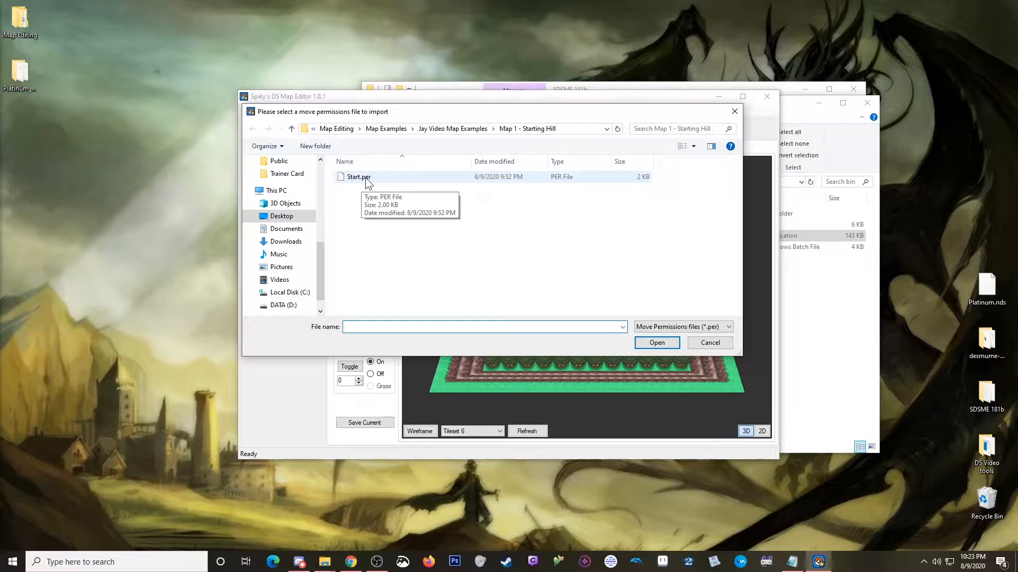
double_click(366, 178)
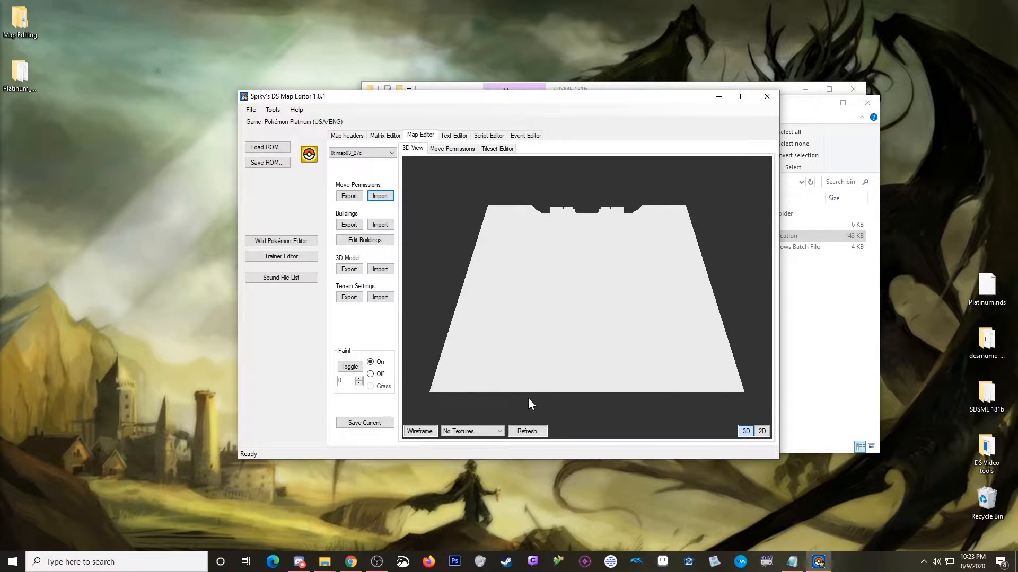
scroll(460, 428, down, 3)
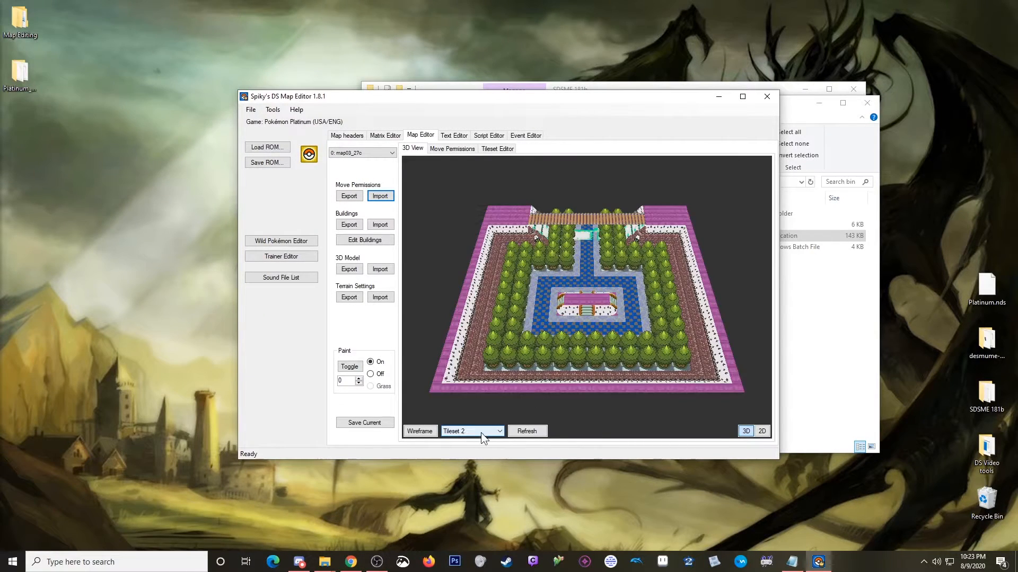
scroll(481, 432, down, 4)
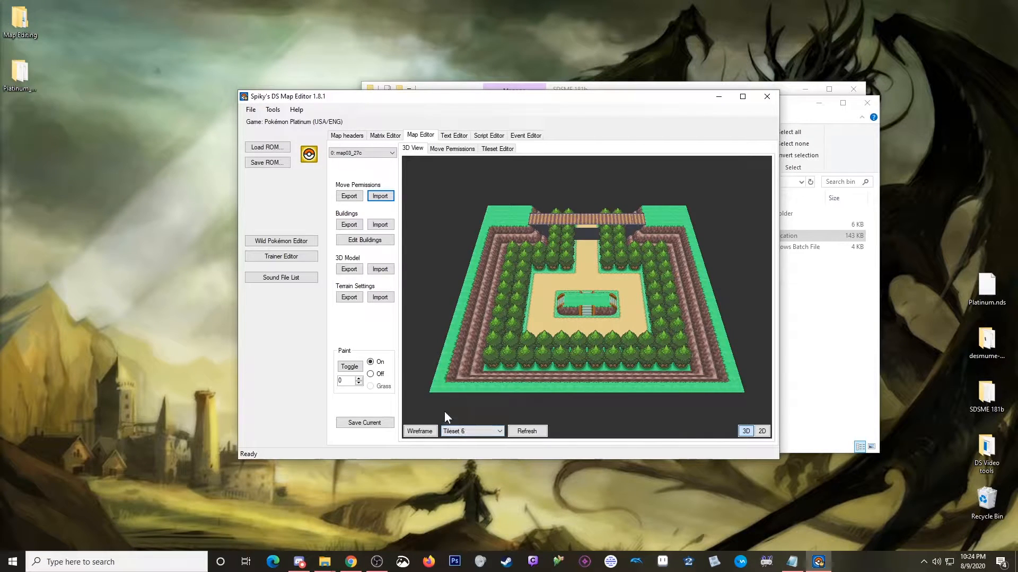
- Import the terrain settings file Starting.bdhc, review the map's move permissions grid and return to the 3D view
click(385, 301)
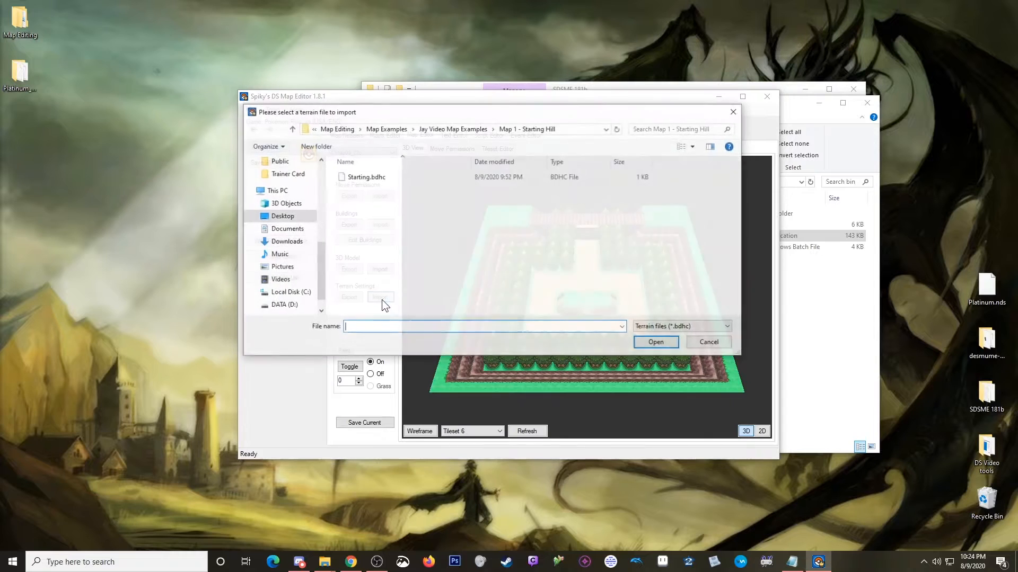
double_click(379, 178)
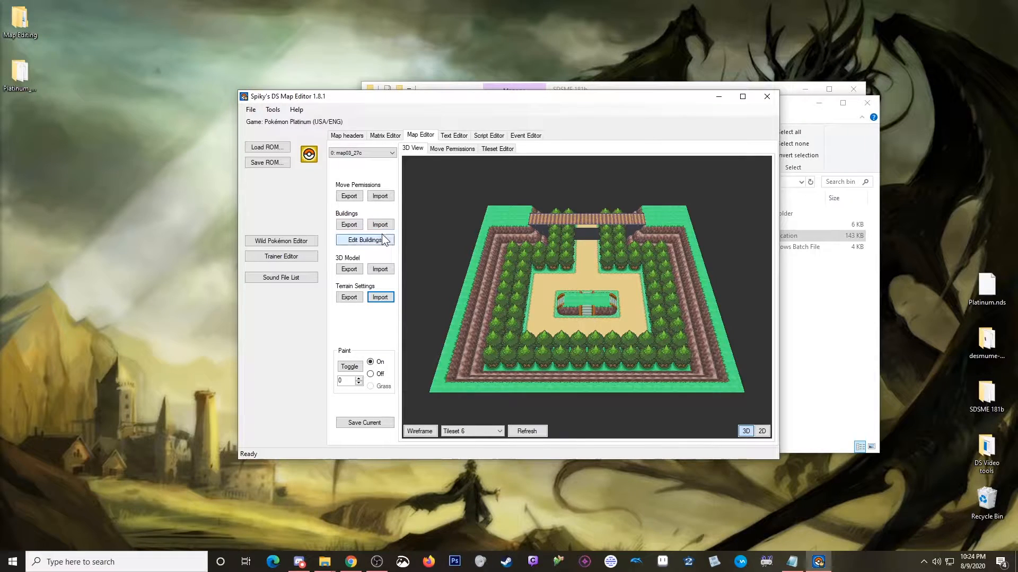
click(454, 149)
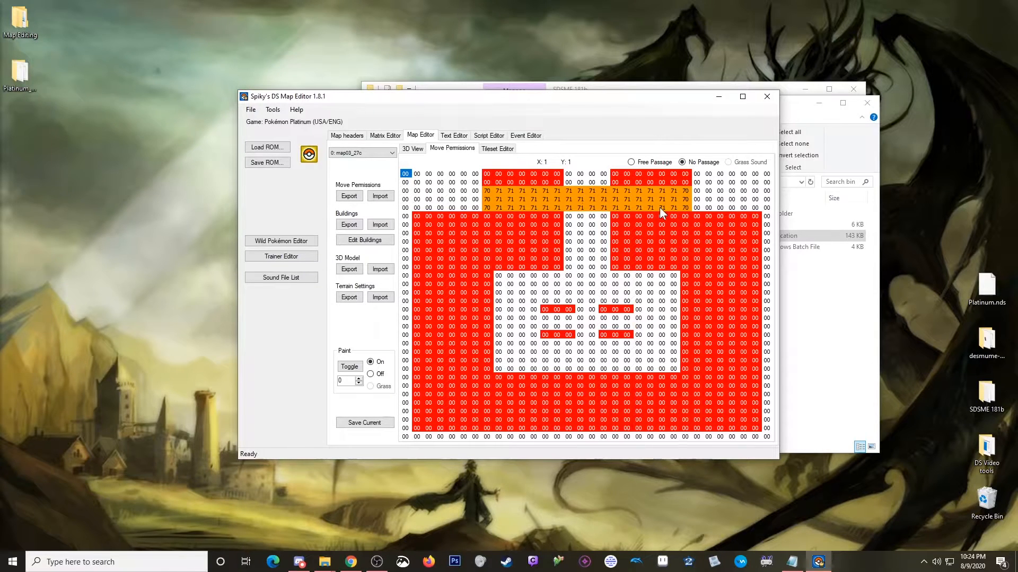
click(413, 150)
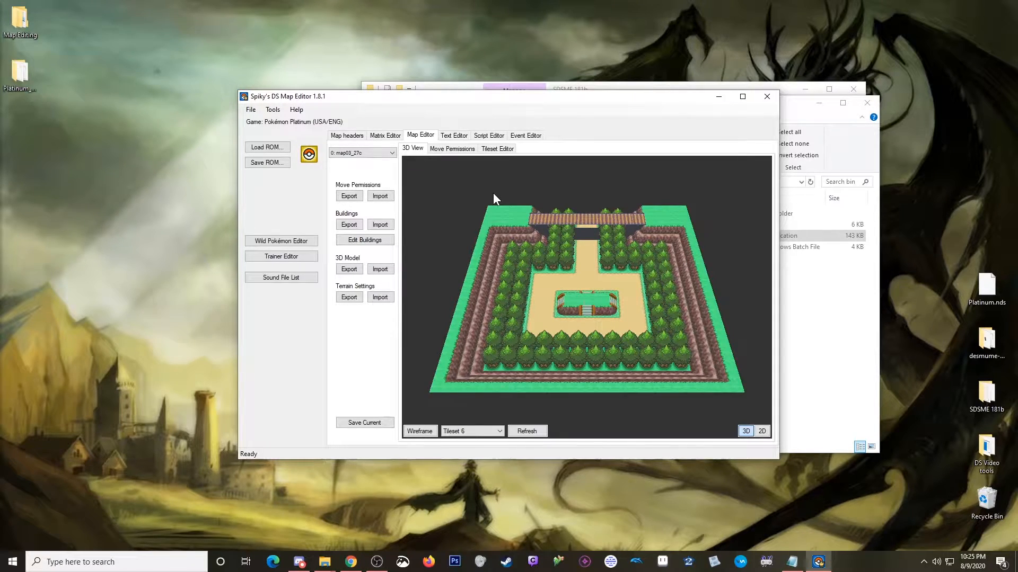
- Open the map's buildings for editing and look through several entries to see where each one stands
click(368, 241)
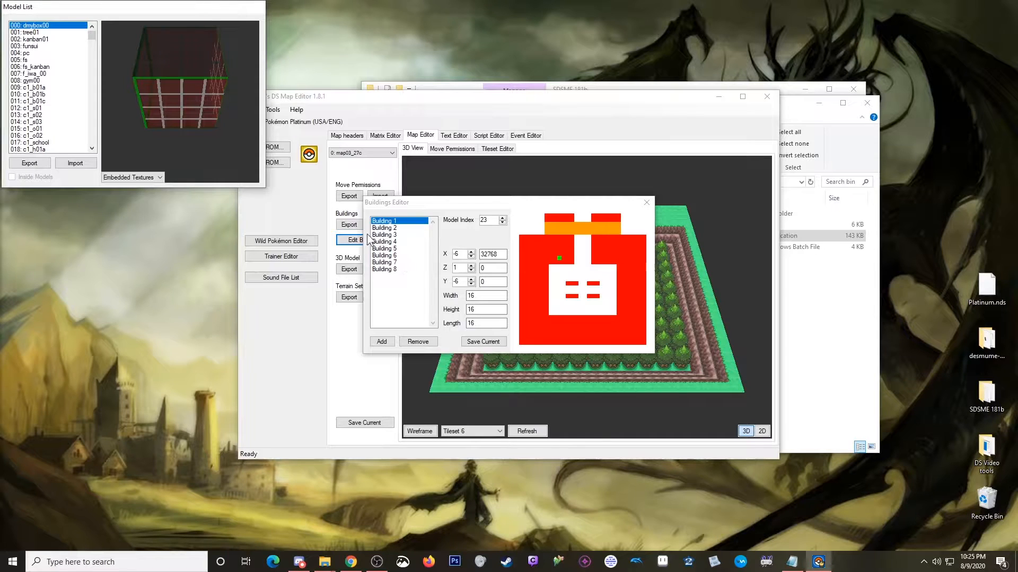
click(384, 228)
click(384, 235)
click(385, 255)
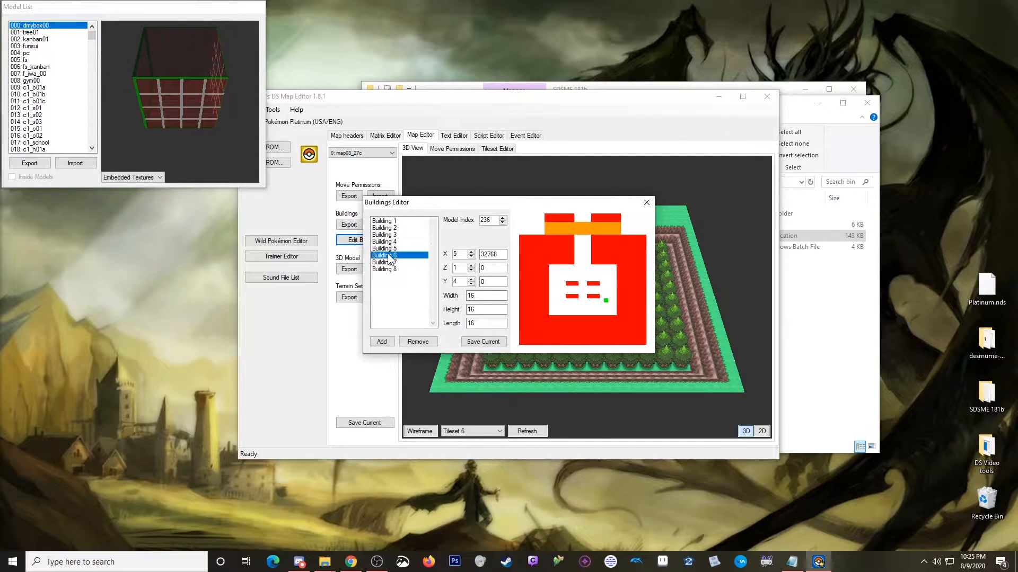
click(385, 262)
key(Up)
- Remove all buildings left over from the original map, and reopen the buildings editor to check the list
click(393, 222)
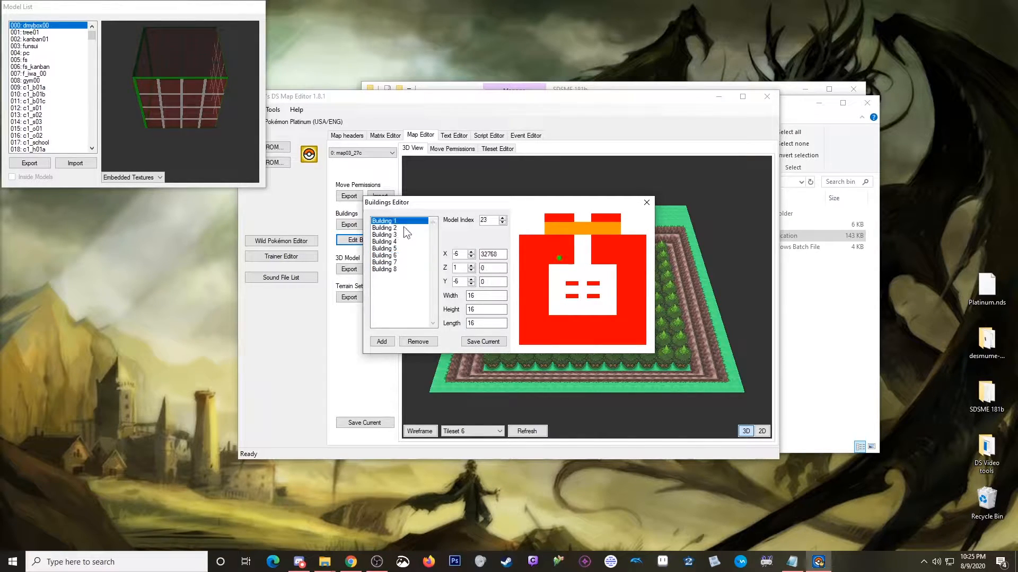
click(417, 342)
click(417, 342)
click(393, 228)
click(417, 341)
click(394, 237)
click(417, 341)
click(388, 222)
click(418, 342)
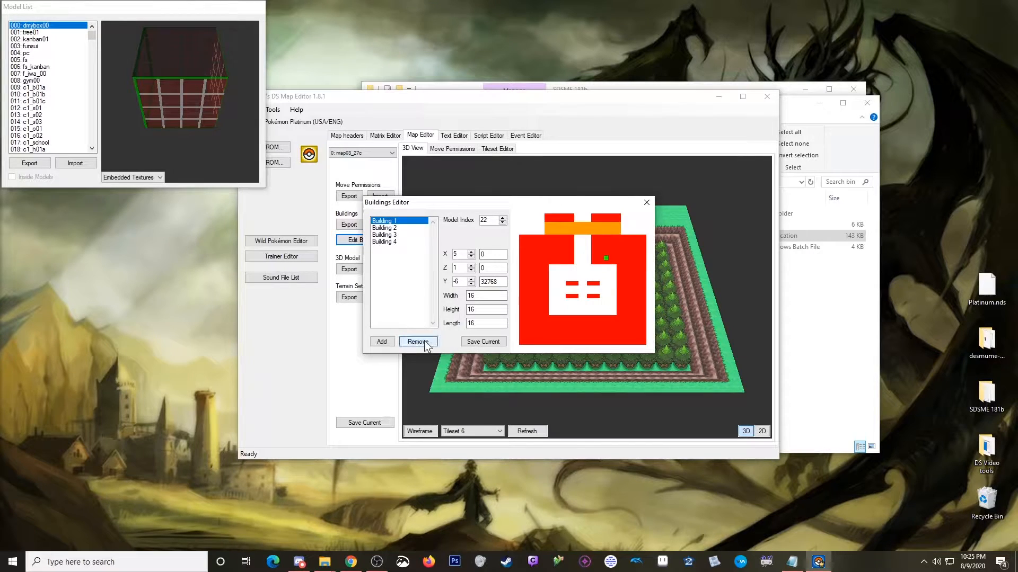
click(388, 223)
click(418, 341)
click(388, 223)
click(418, 341)
click(386, 221)
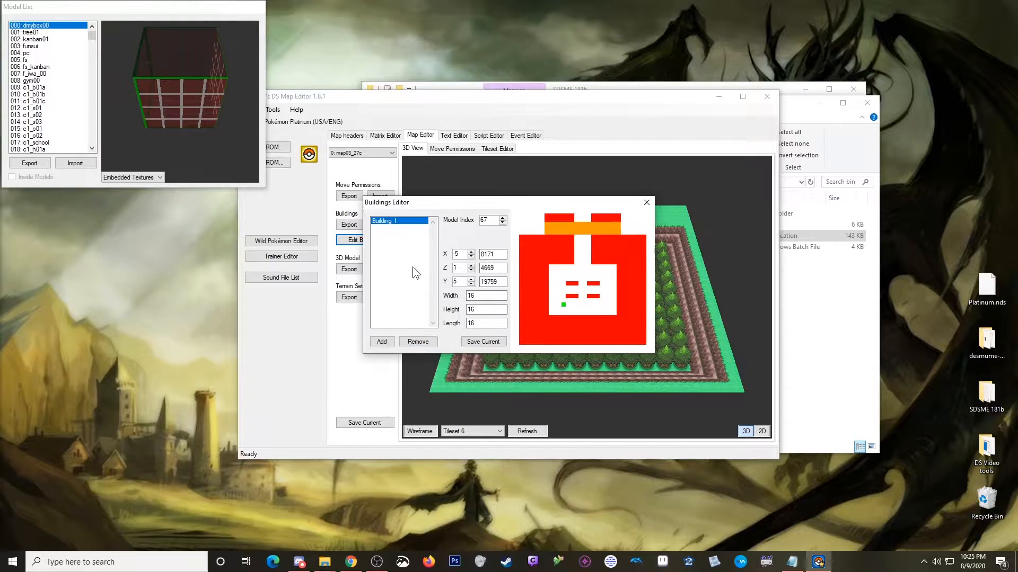
click(419, 341)
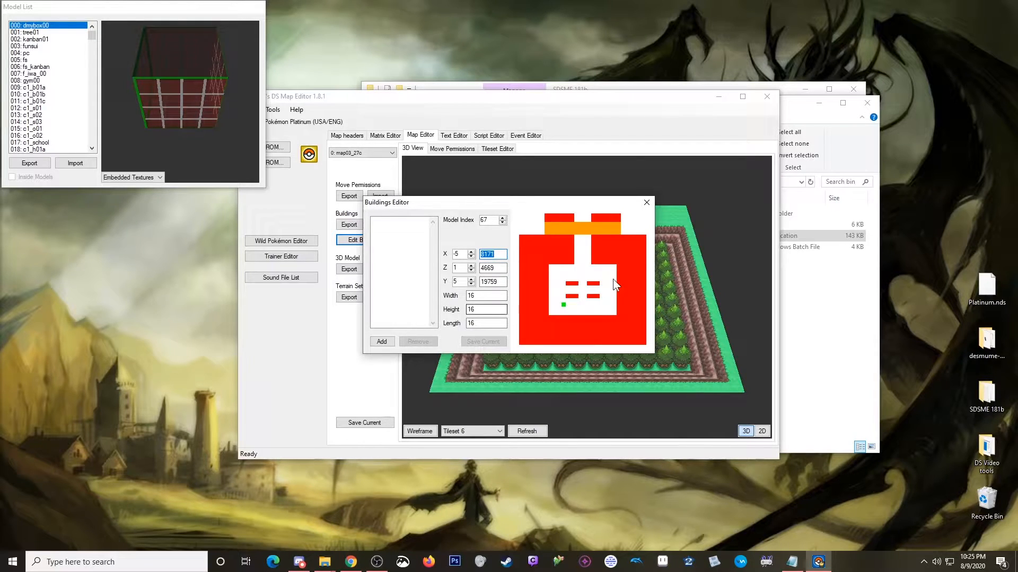
click(647, 202)
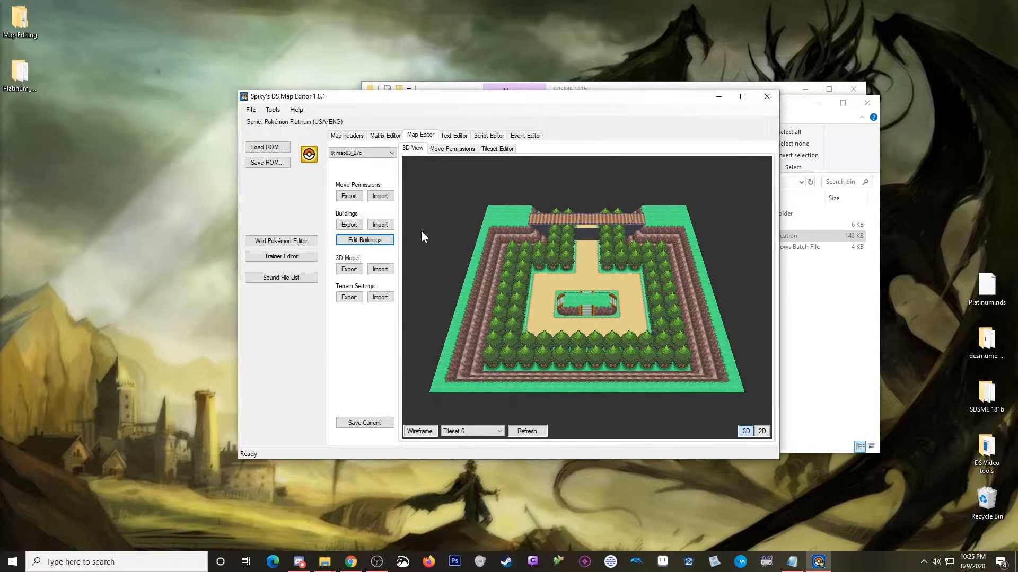
click(377, 239)
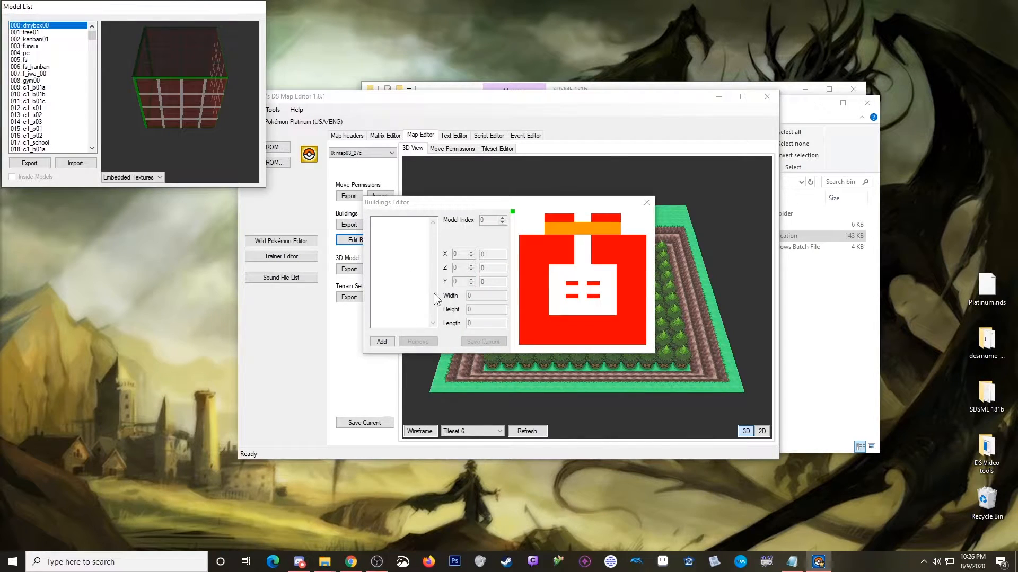
- Close the buildings editor and open script 1052 of the T01 Twinleaf Town header, looking over its scripts, functions and movements
click(646, 202)
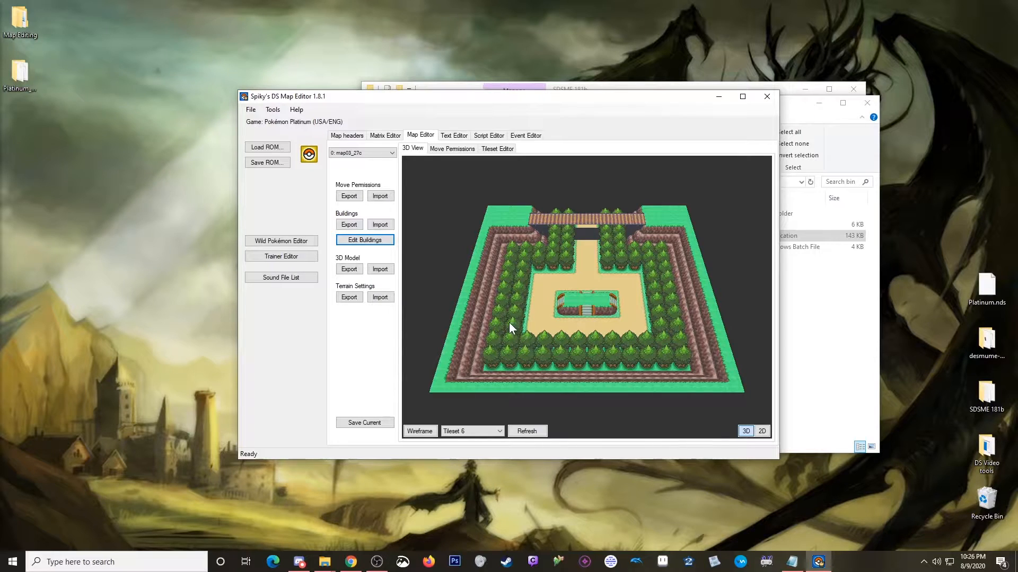
click(343, 135)
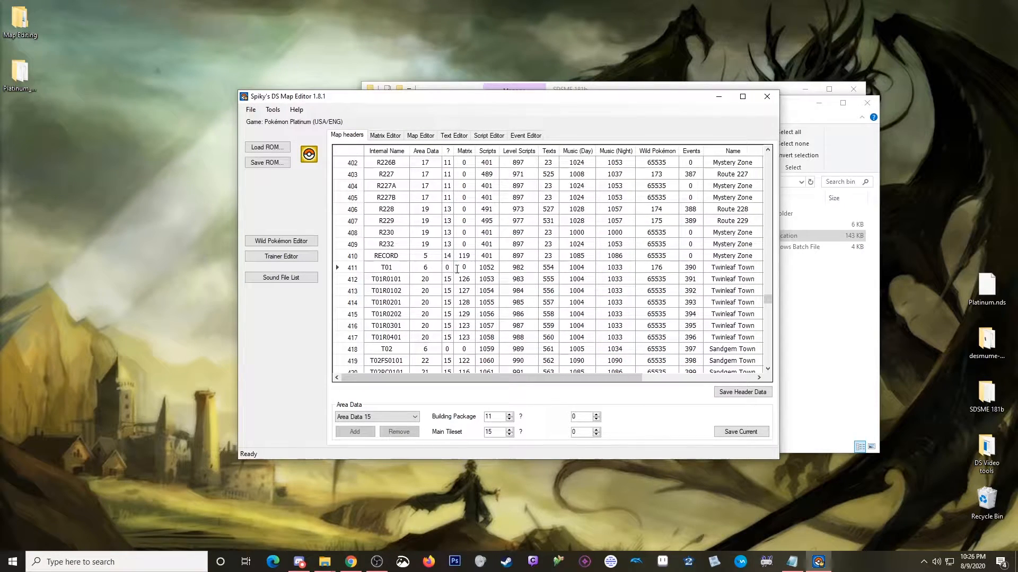
click(493, 268)
double_click(488, 267)
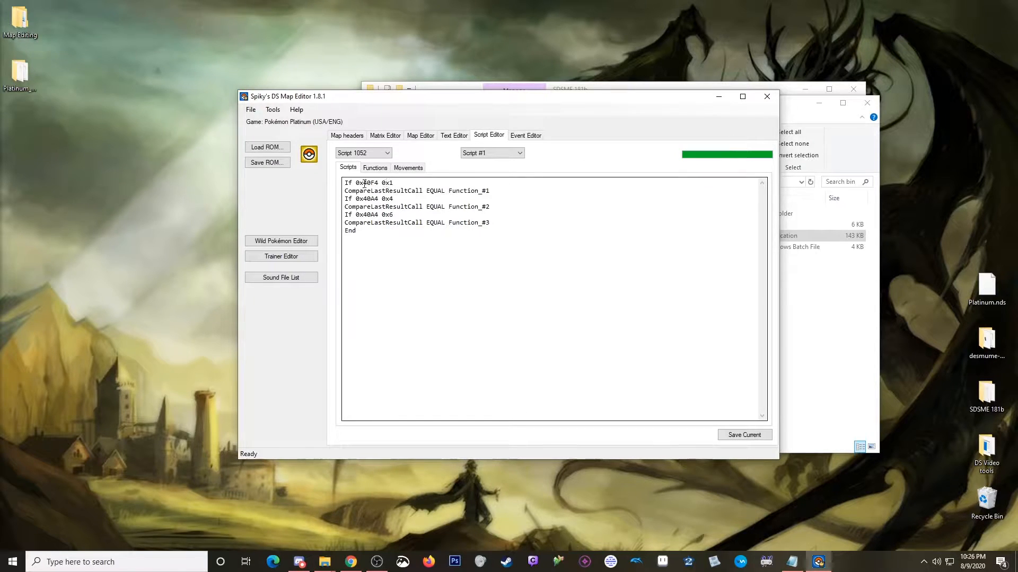
click(374, 169)
click(410, 169)
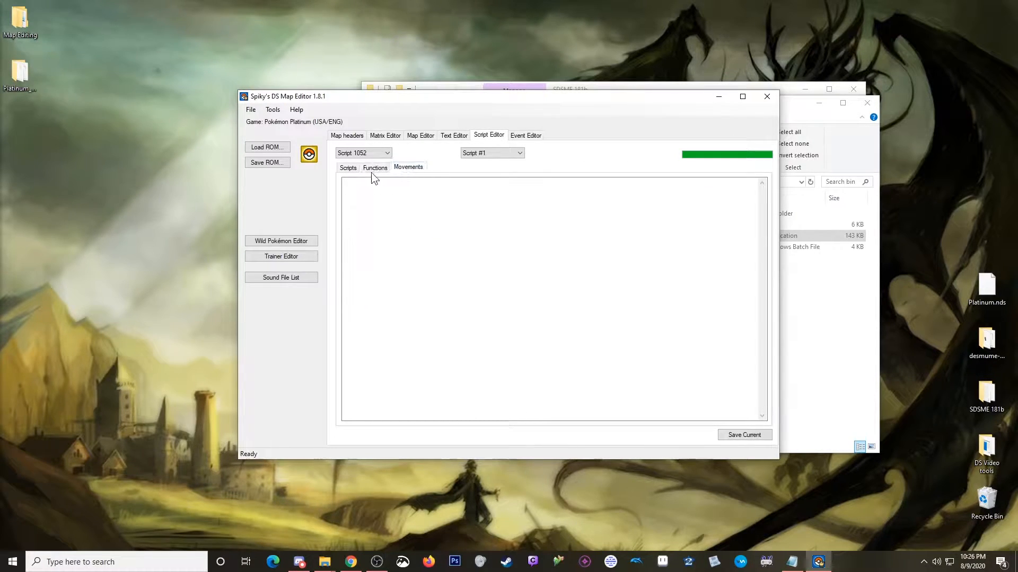
click(348, 167)
- Delete every If and CompareLastResultCall line from Script #1 of script 1052, leaving only the End command
click(500, 221)
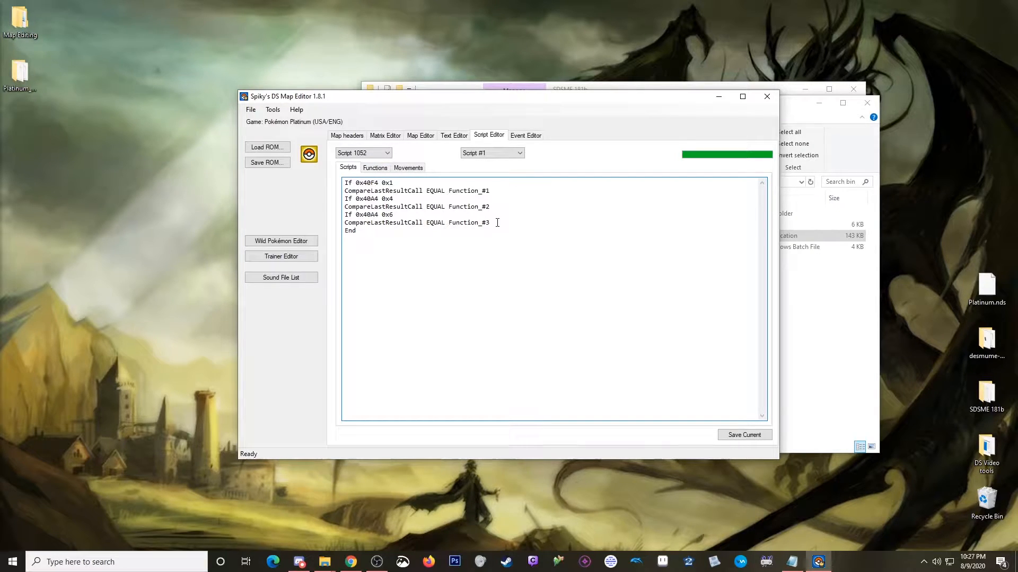
drag(491, 222, 320, 182)
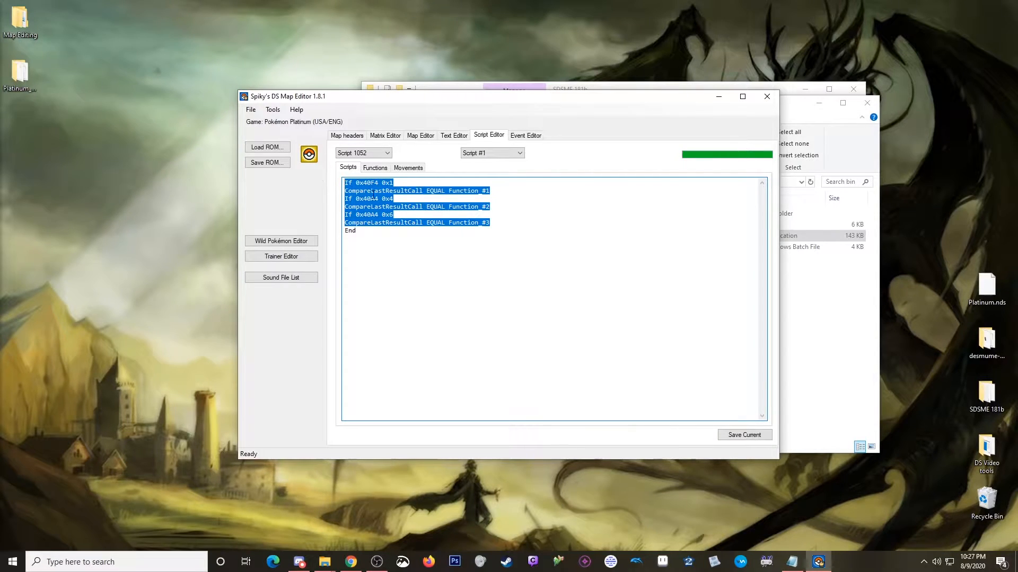
key(BackSpace)
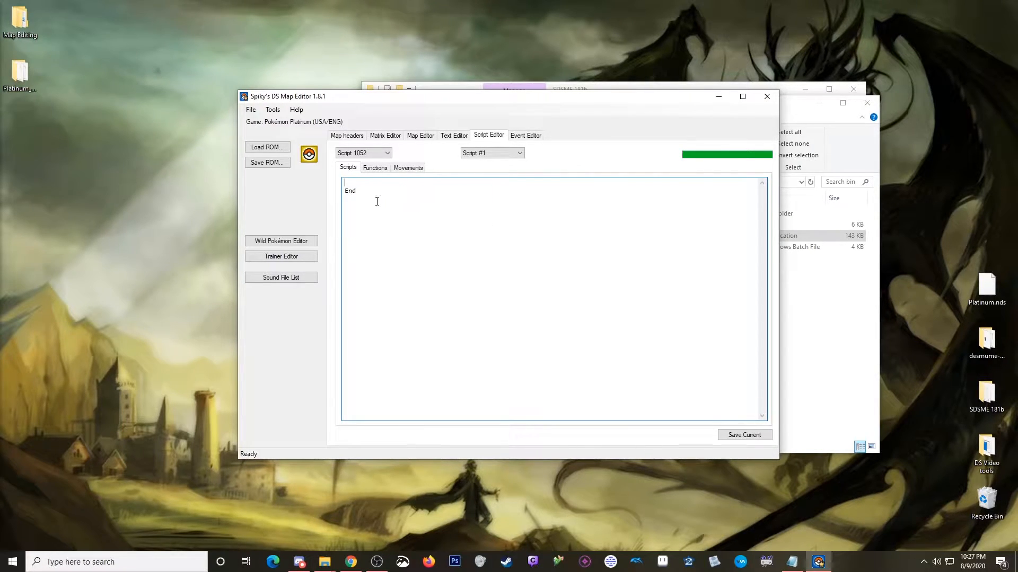
key(Delete)
- Delete Functions #1 to #3 from script 1052, check its movements and save the script
click(375, 168)
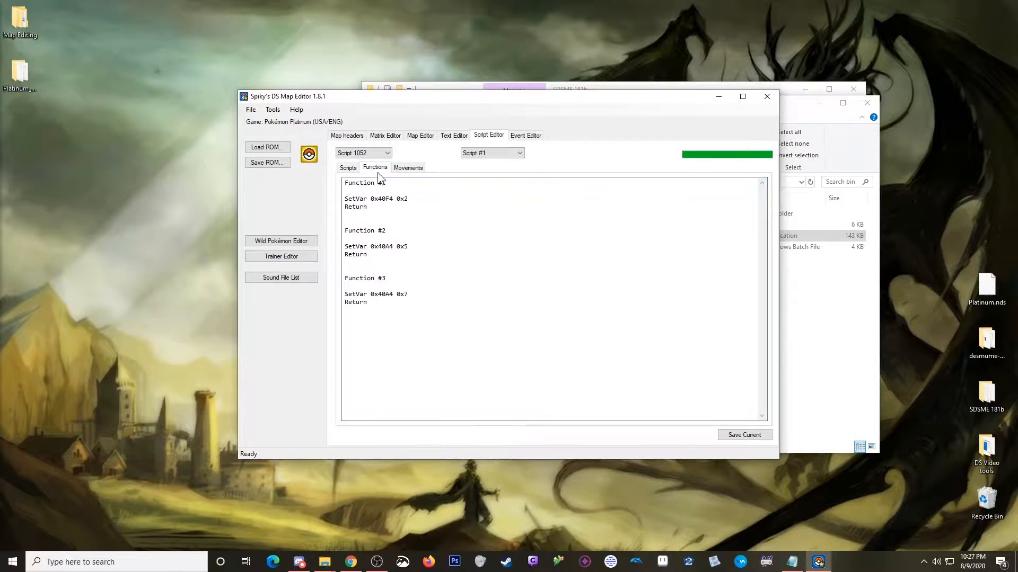
drag(379, 319, 313, 177)
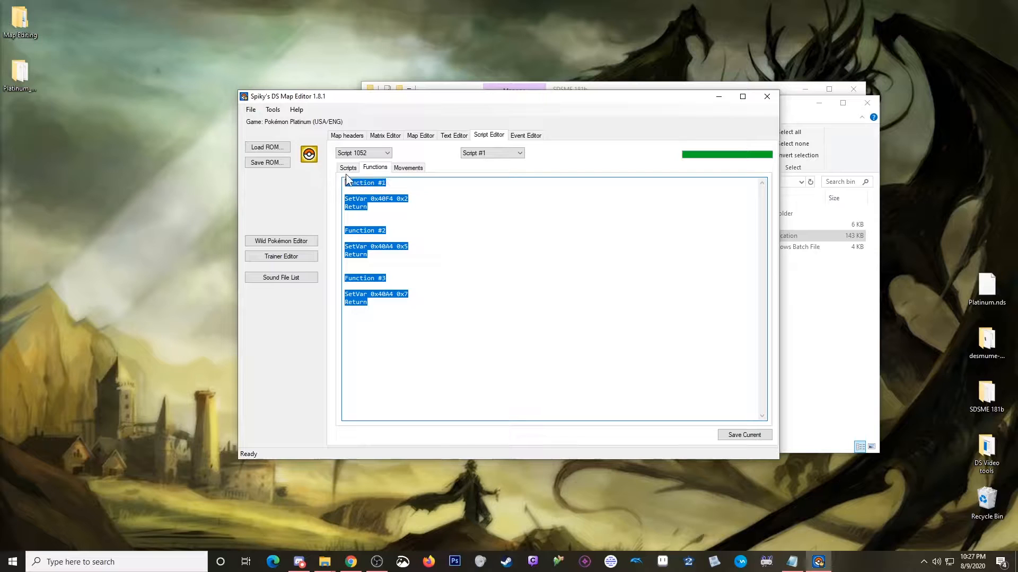
key(Delete)
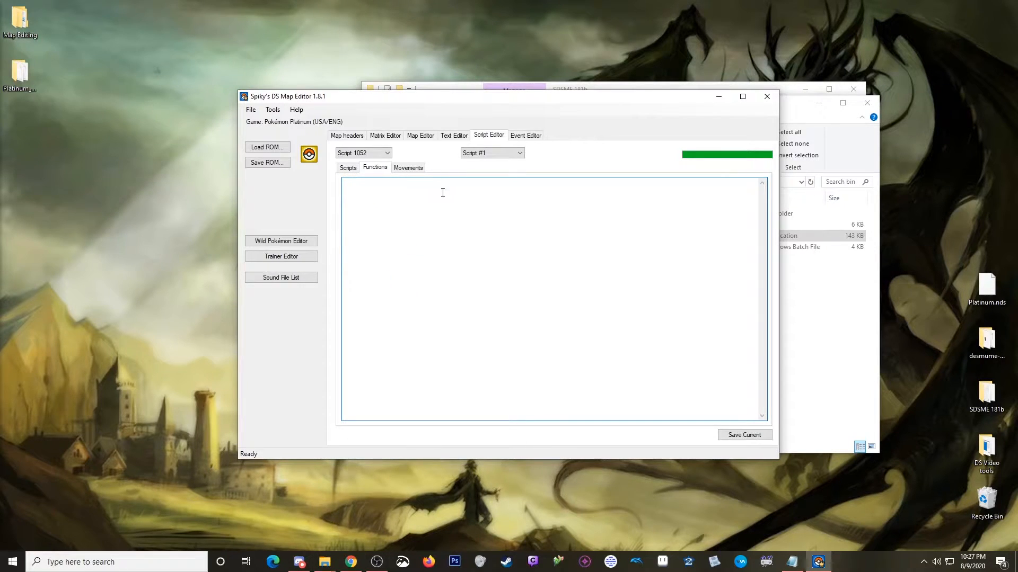
click(407, 169)
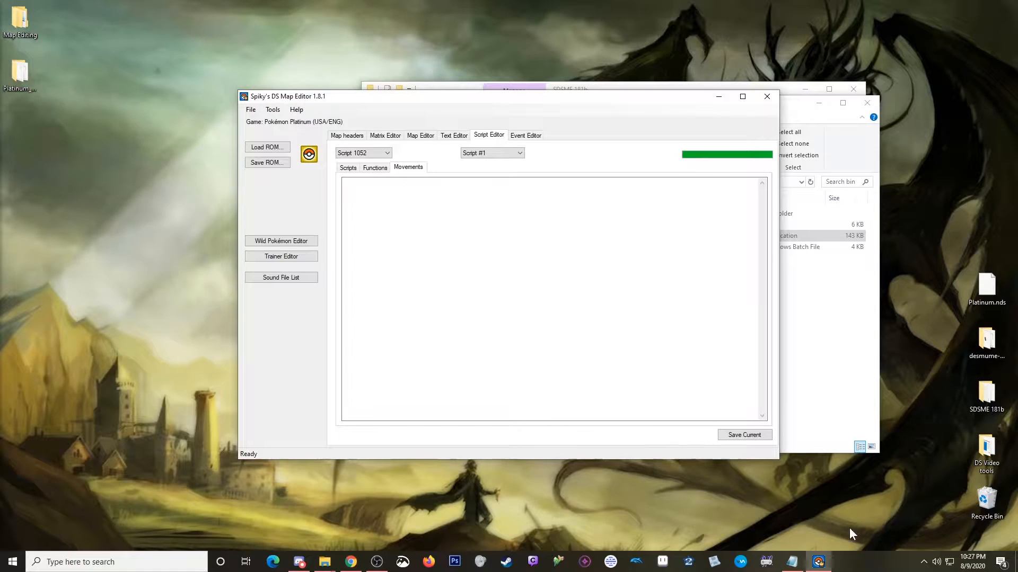
click(742, 436)
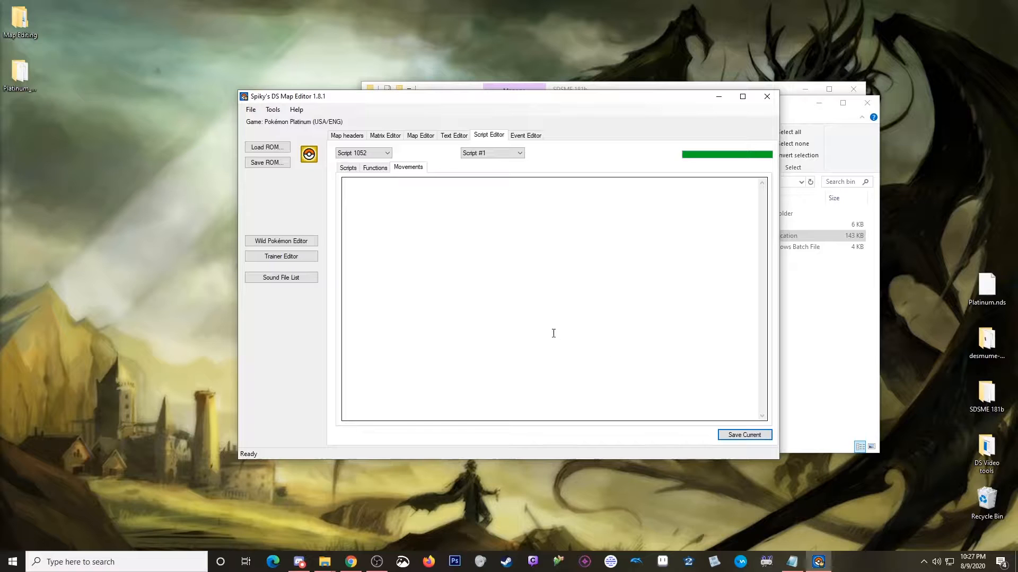
- Open header 0342 from the Matrix 0 cell directly above Twinleaf Town, and check Area Data 6 and the header's script file
click(340, 139)
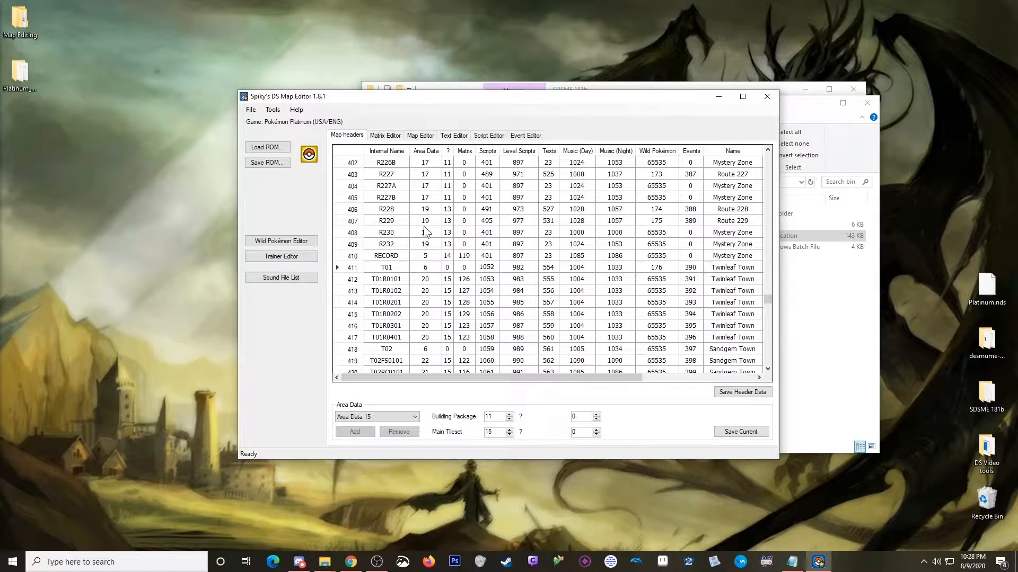
click(385, 136)
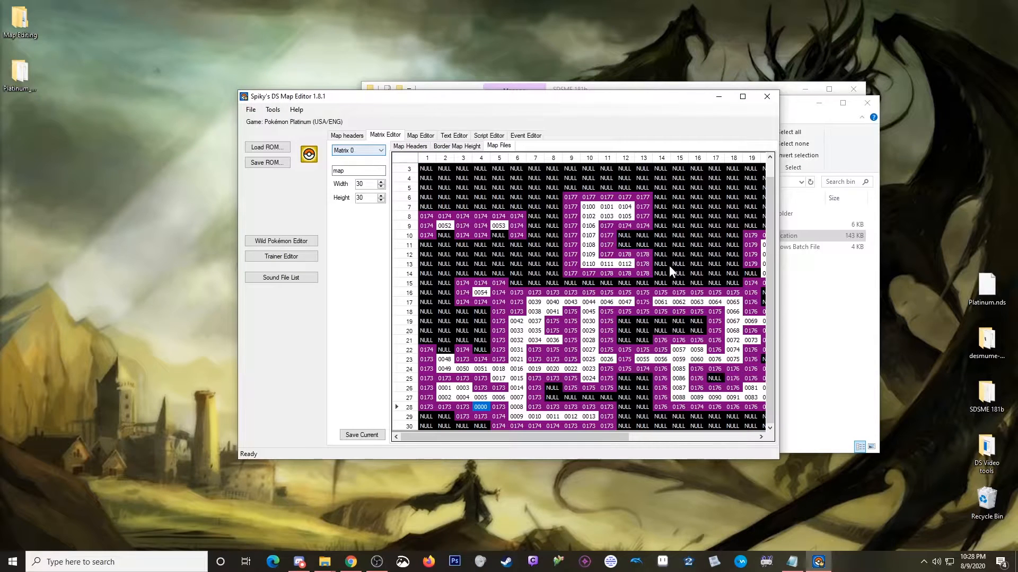
click(410, 146)
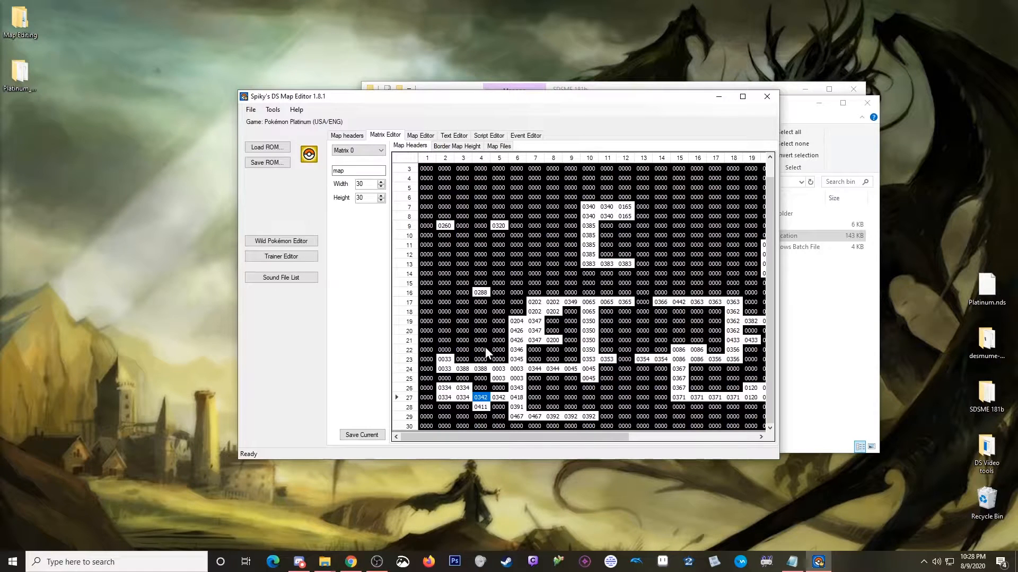
double_click(482, 398)
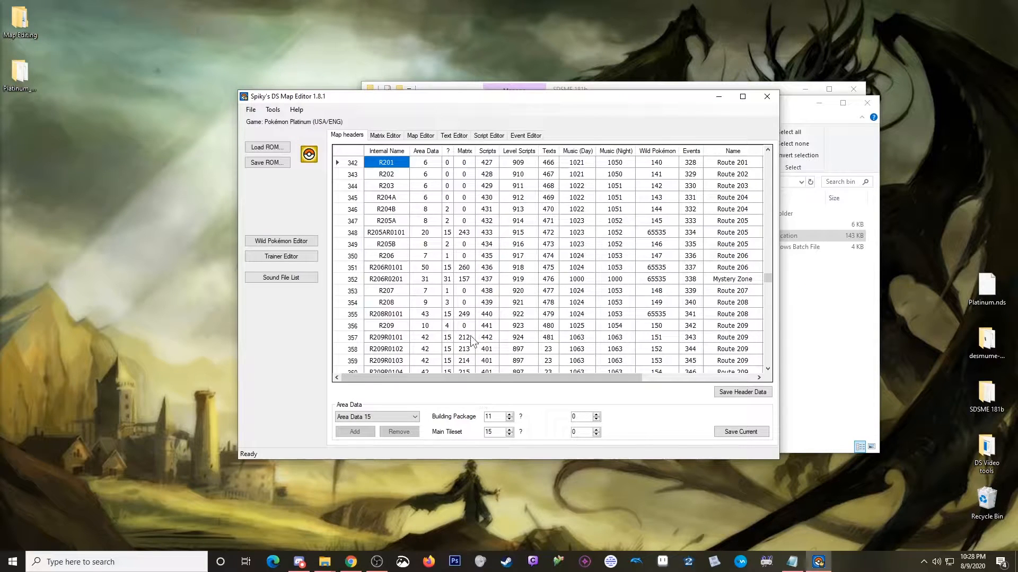
click(424, 165)
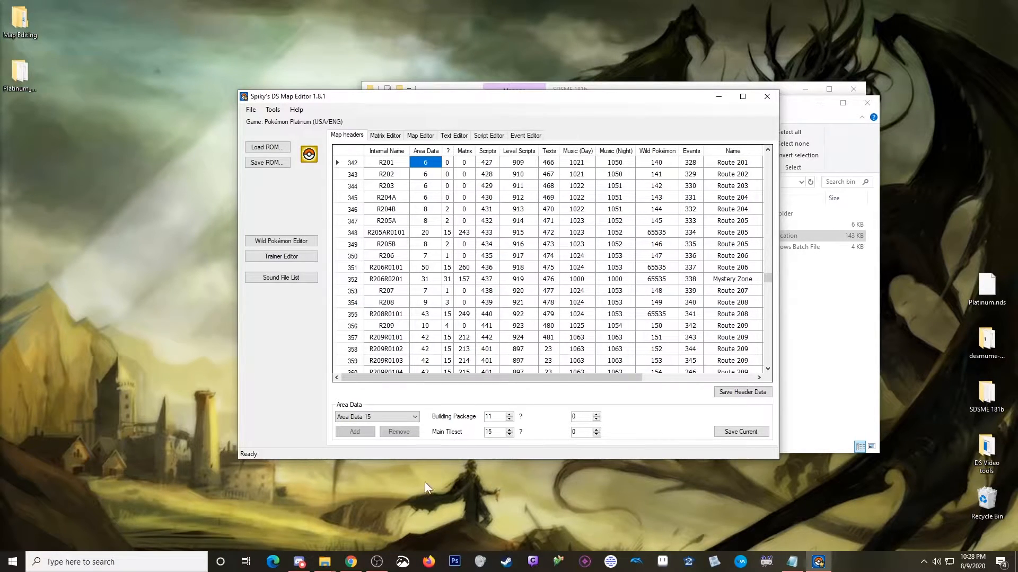
scroll(392, 418, up, 4)
scroll(391, 419, up, 1)
double_click(489, 163)
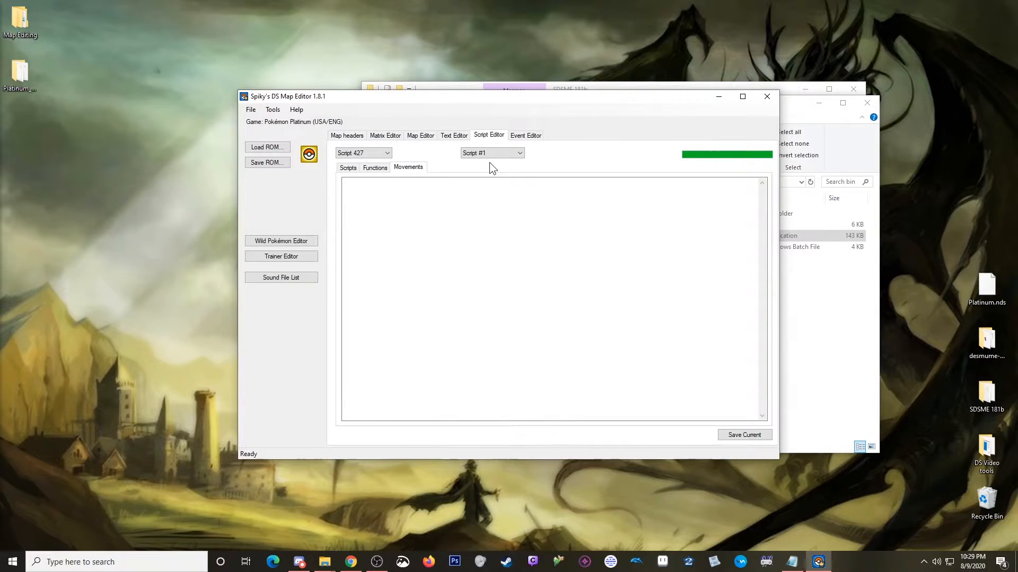
click(339, 136)
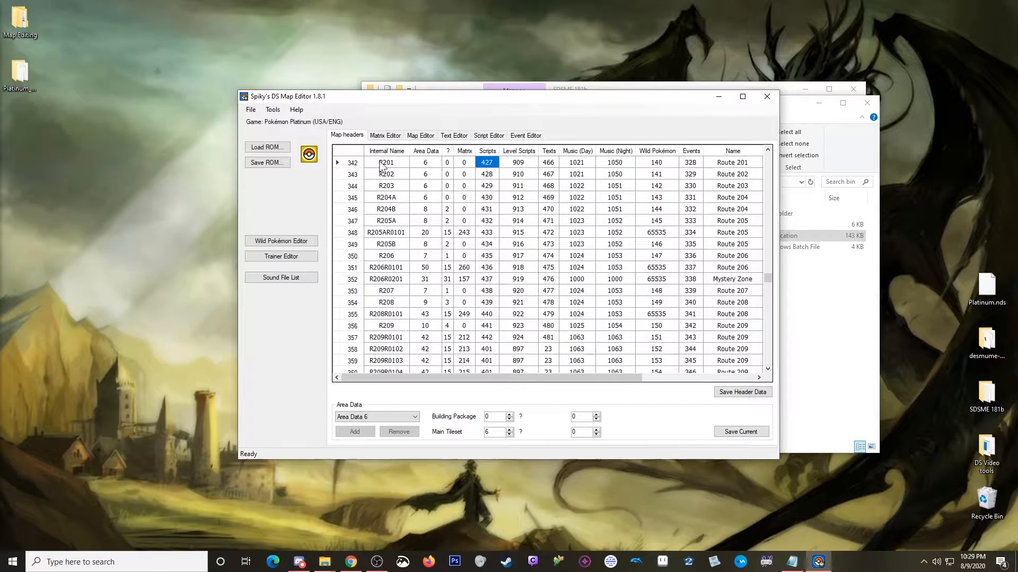
- Open map file 0005, the cell directly above map 0000 in Matrix 0, for editing
click(382, 164)
double_click(464, 162)
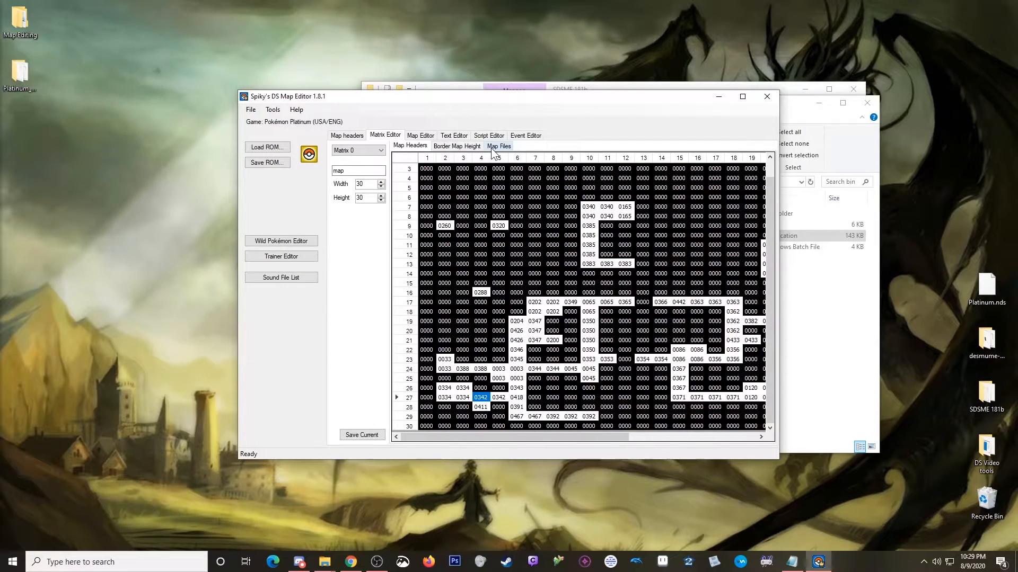
click(494, 148)
click(484, 406)
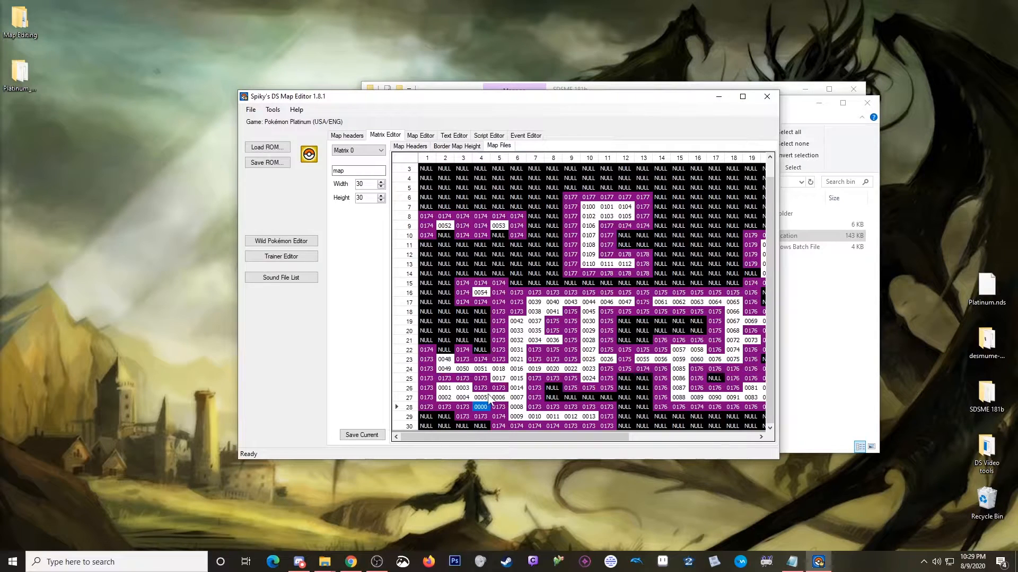
click(483, 399)
double_click(480, 398)
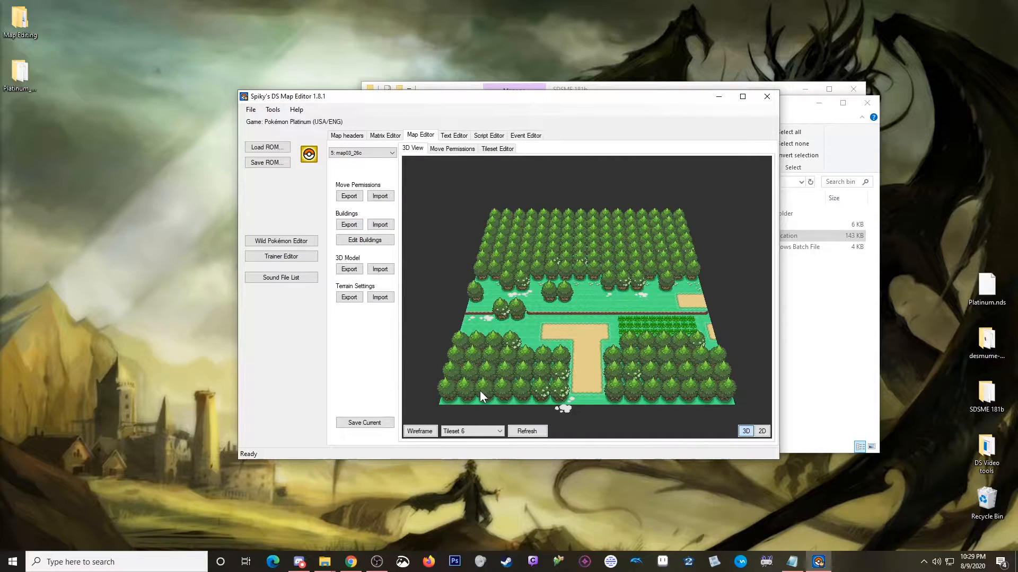
- Import the model Northern Pool.nsbmd from the Map 2- The Northern Pool folder and display the map with Tileset 6
click(380, 269)
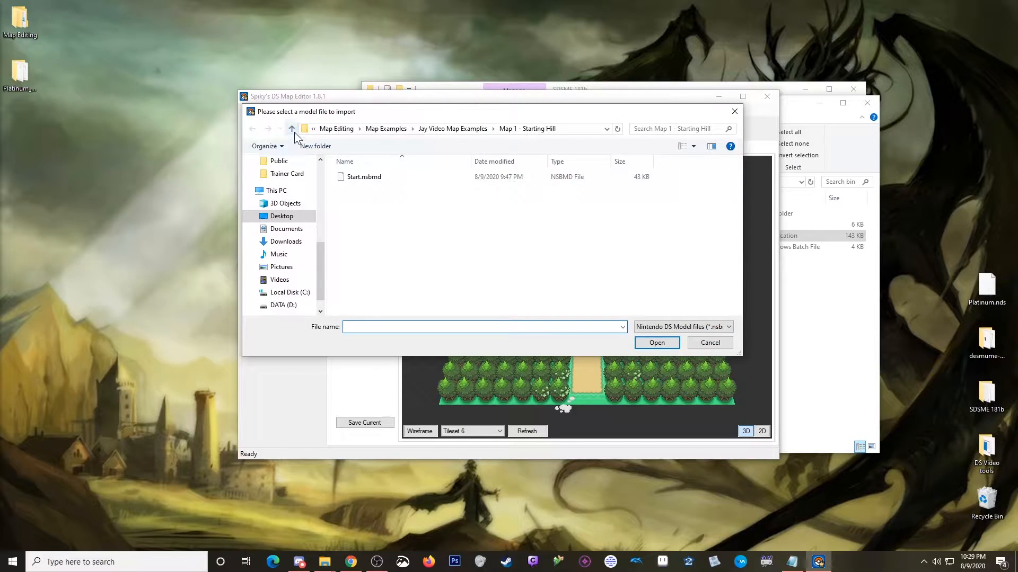
click(291, 129)
double_click(379, 189)
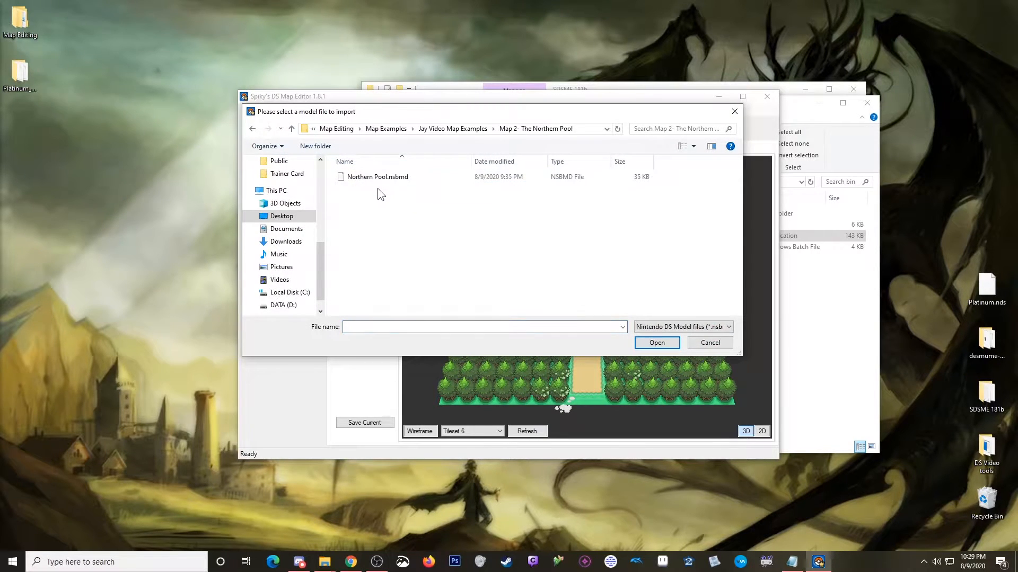
click(380, 179)
double_click(381, 179)
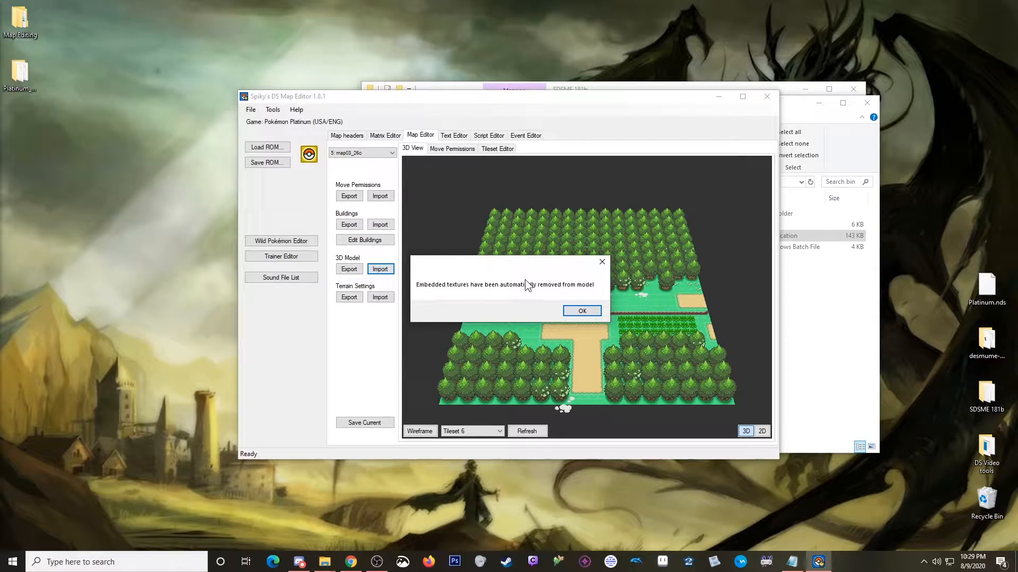
click(582, 311)
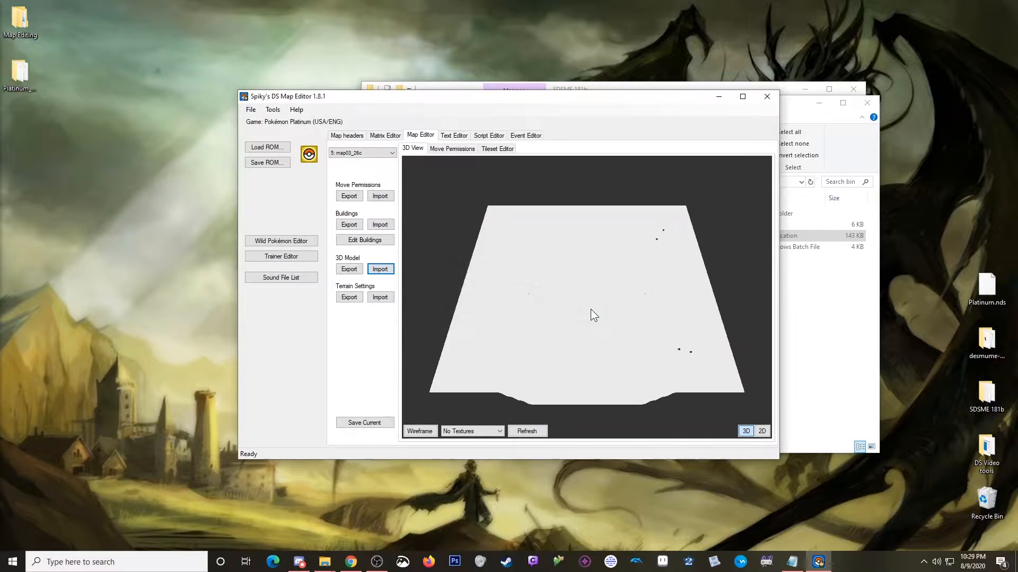
scroll(483, 428, down, 6)
scroll(483, 432, down, 1)
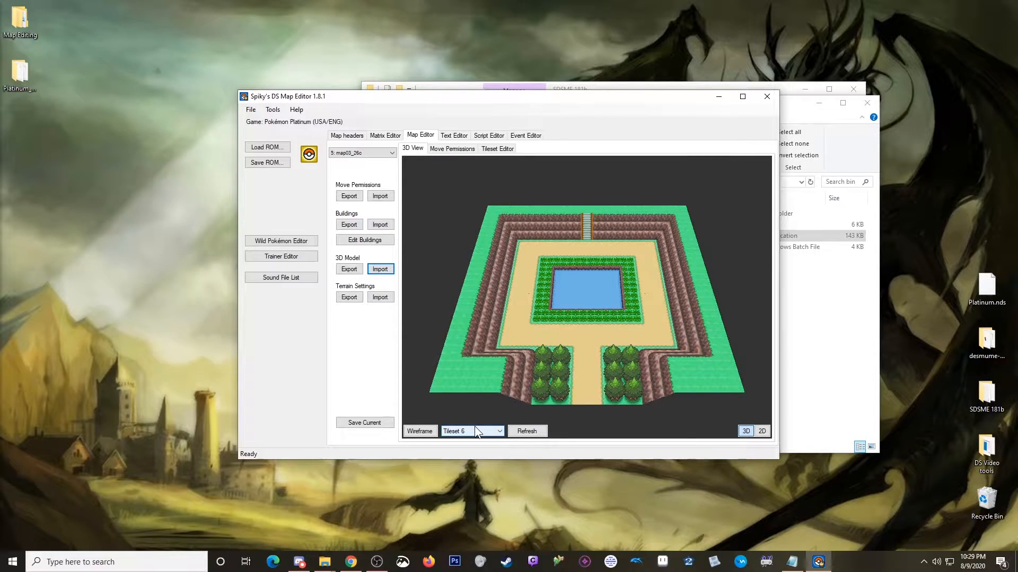
- Import the terrain file Northern Pool.bdhc and the move permissions file Northern Pool.per, and display the map with Tileset 6 again
click(380, 298)
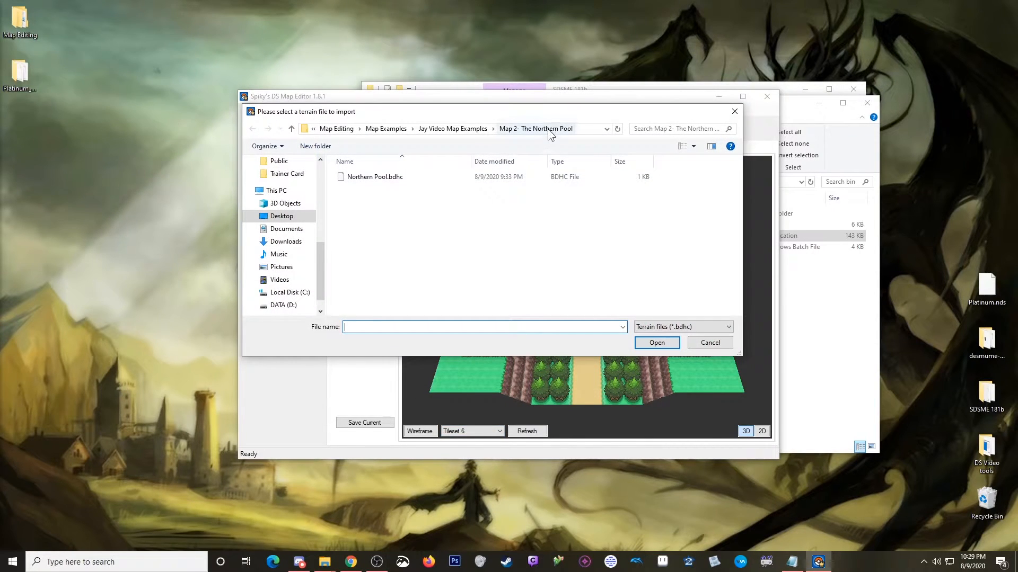
double_click(385, 179)
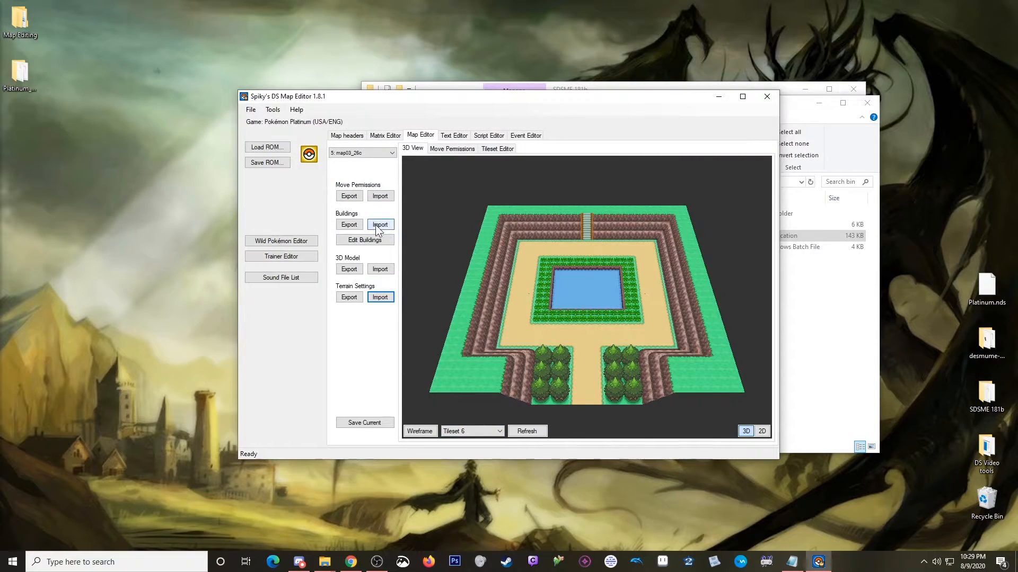
click(380, 196)
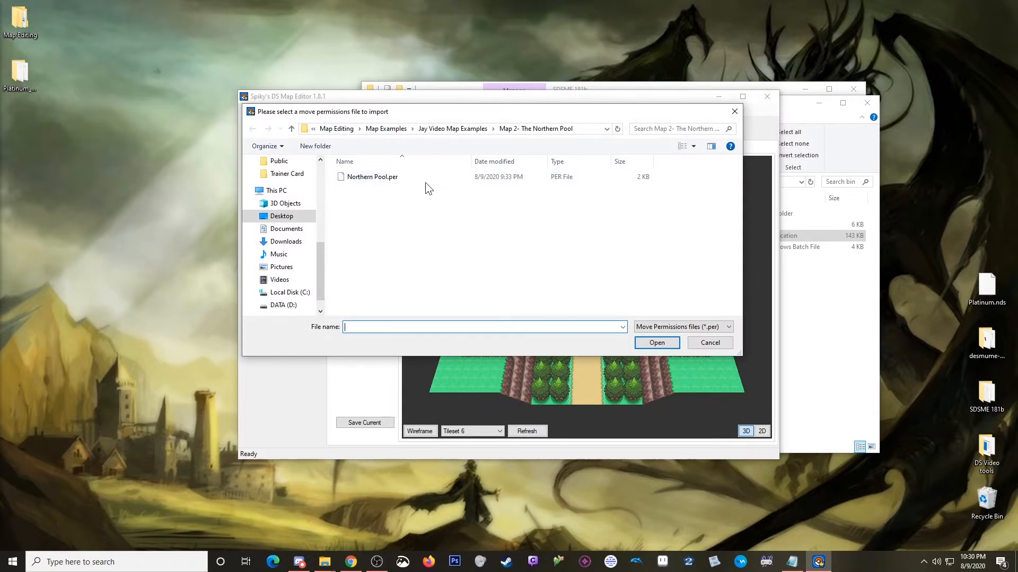
double_click(383, 178)
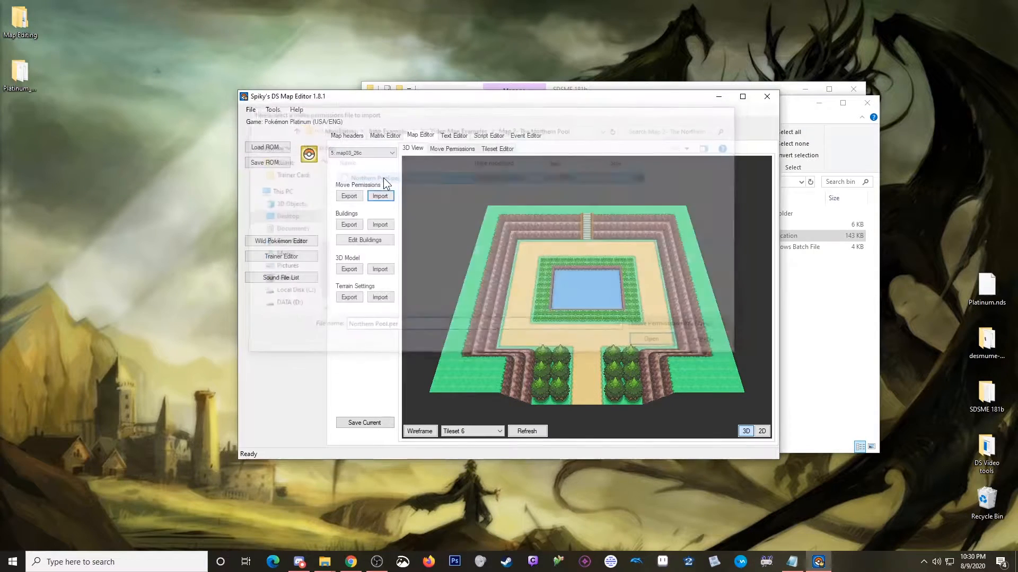
scroll(469, 432, down, 6)
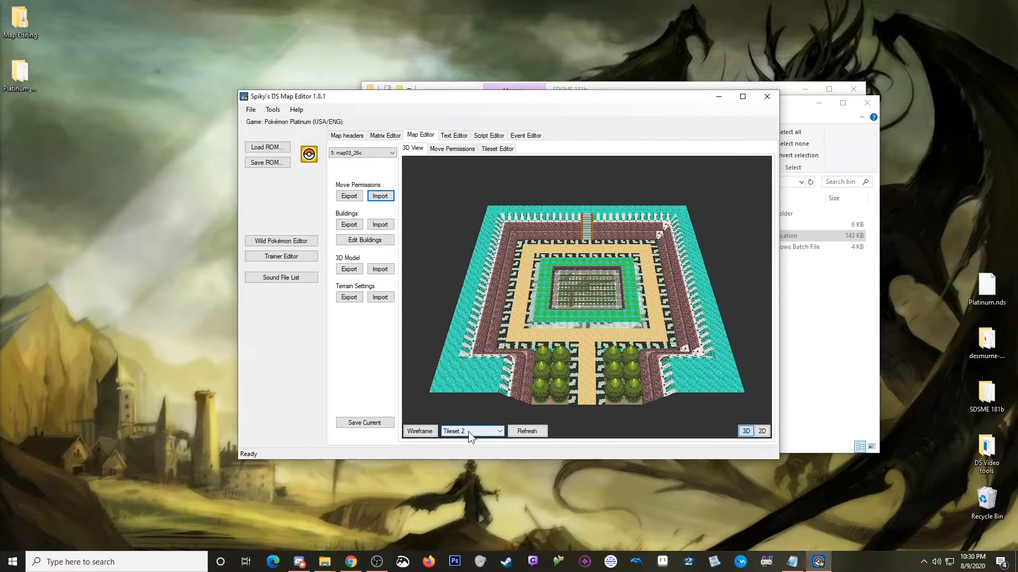
- Review the map's move permissions grid, return to the 3D view and open the buildings editor
click(449, 151)
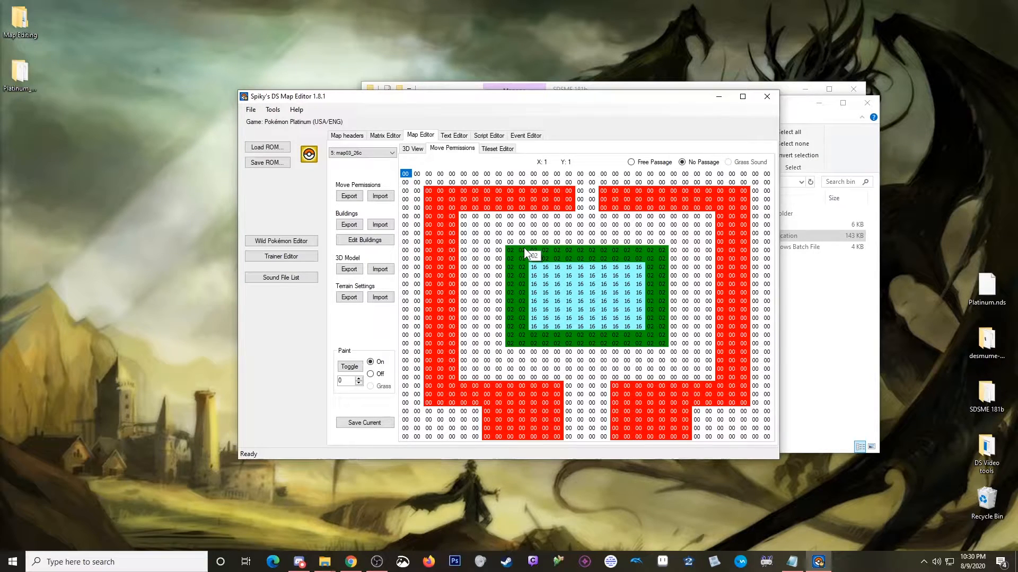
click(414, 149)
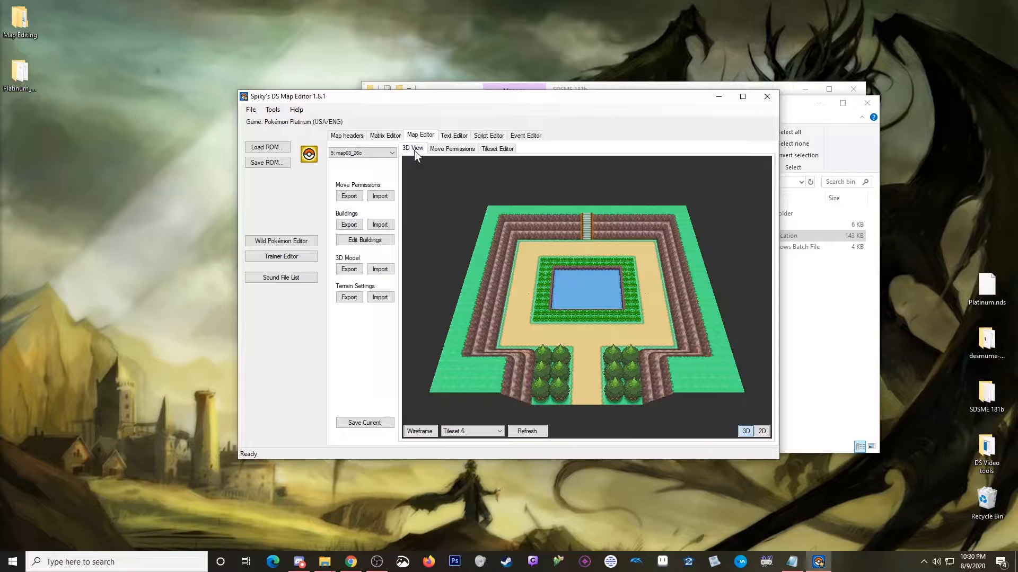
click(366, 241)
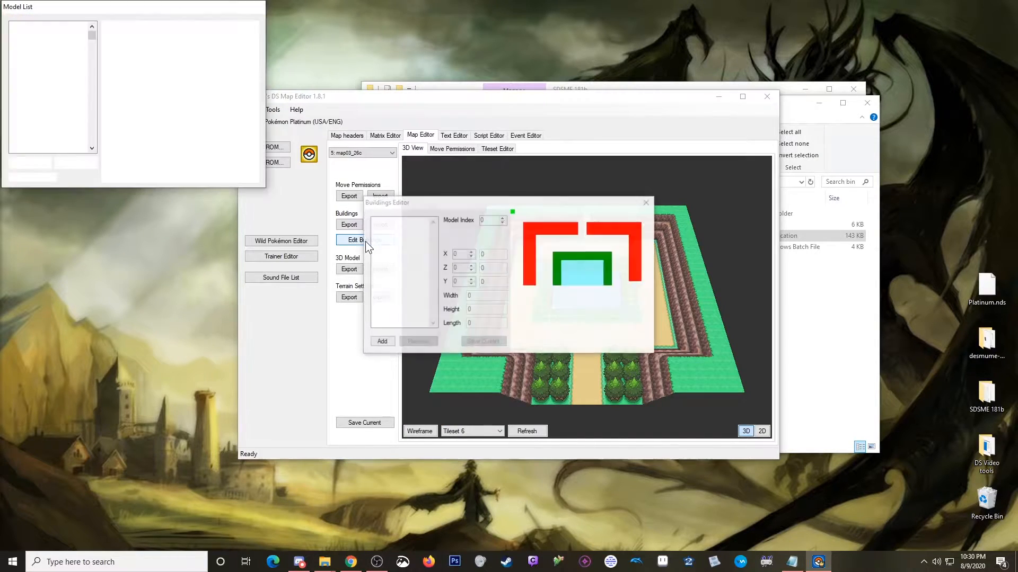
- Close the buildings editor, open script file 427 of Route 201 and delete its script text
click(643, 203)
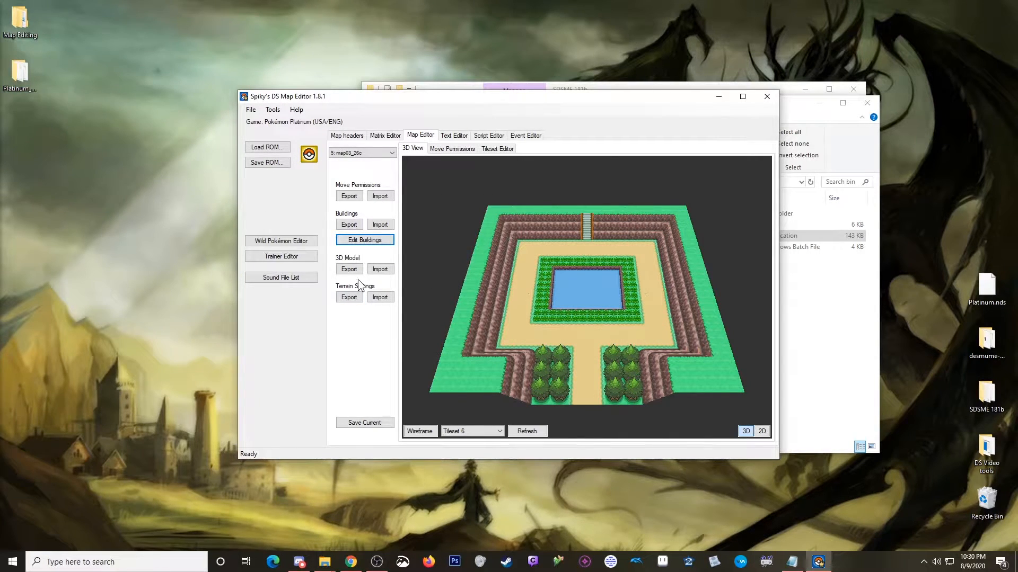
click(347, 136)
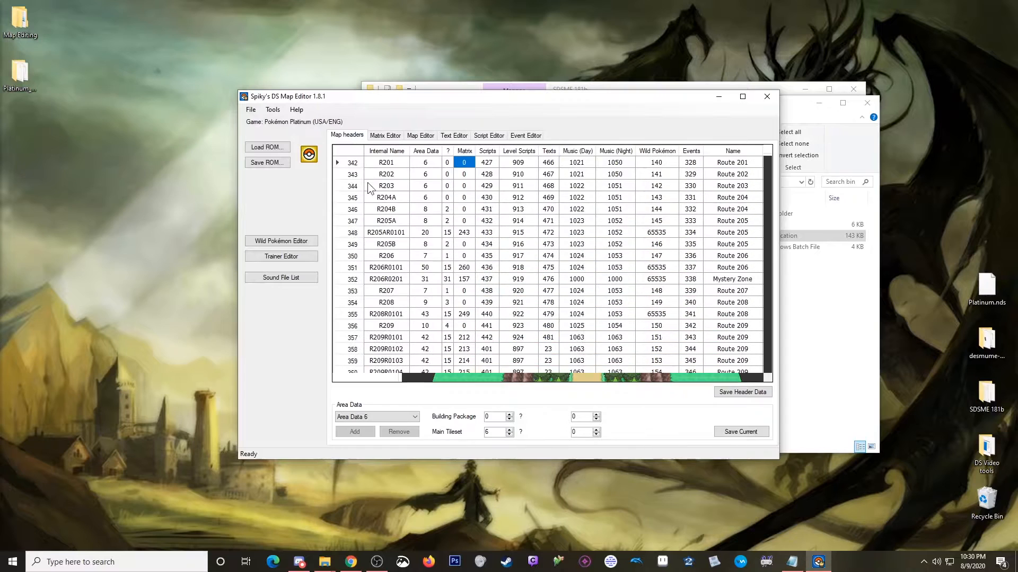
double_click(490, 162)
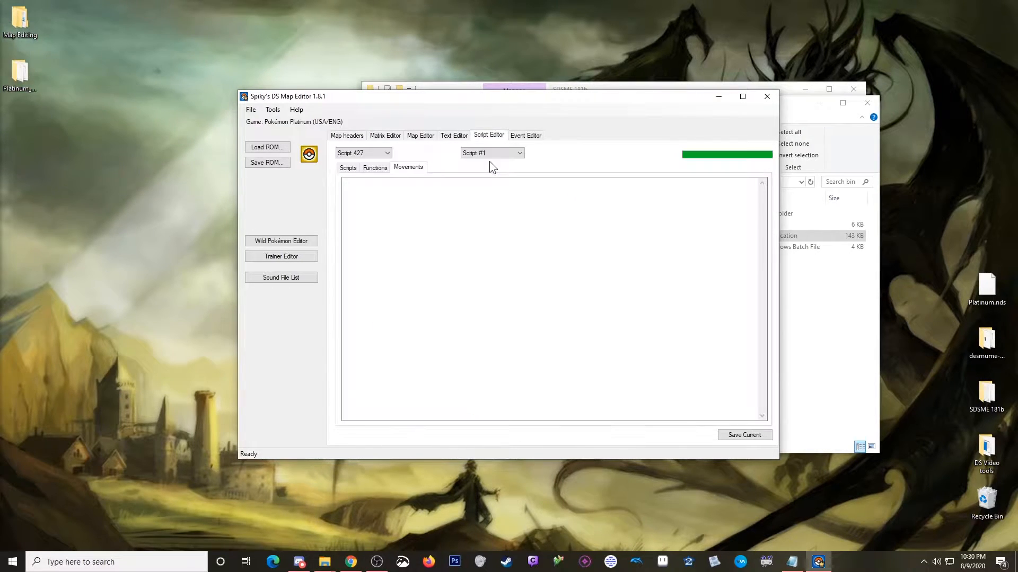
click(347, 167)
drag(489, 215, 344, 183)
key(BackSpace)
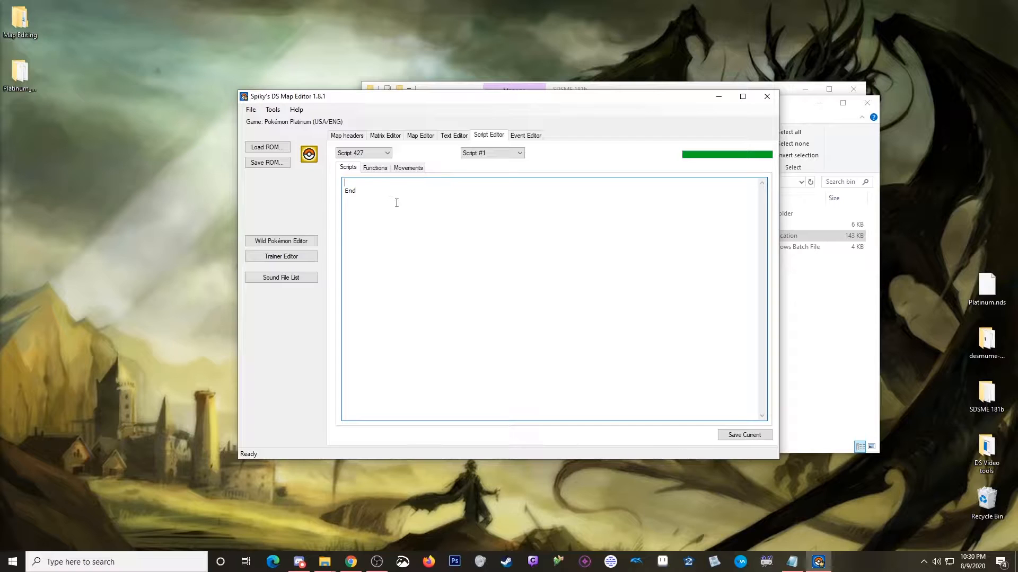
- Delete all functions from script file 427, check its scripts and movements for leftovers, and save the file
click(372, 168)
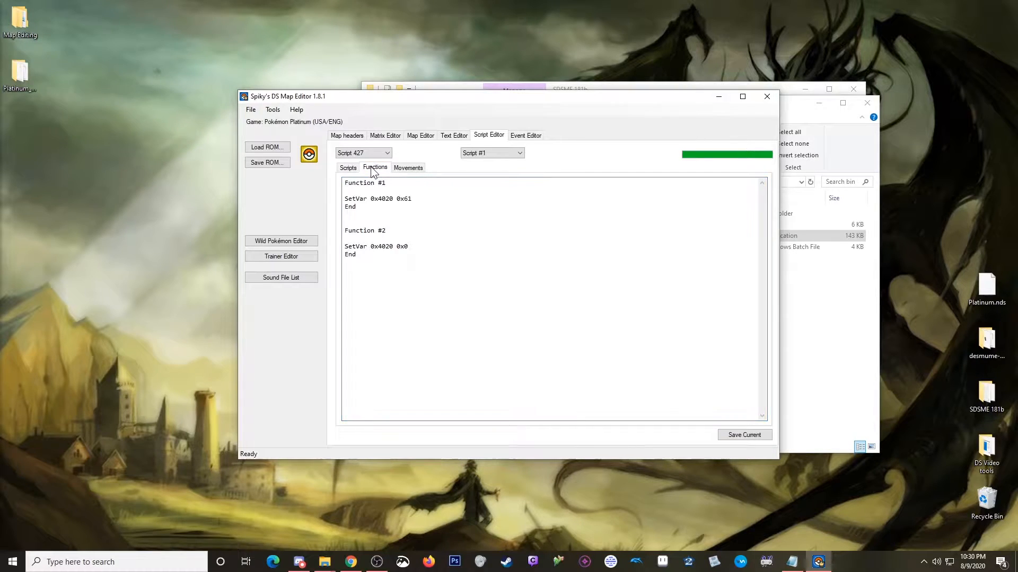
drag(370, 256, 370, 192)
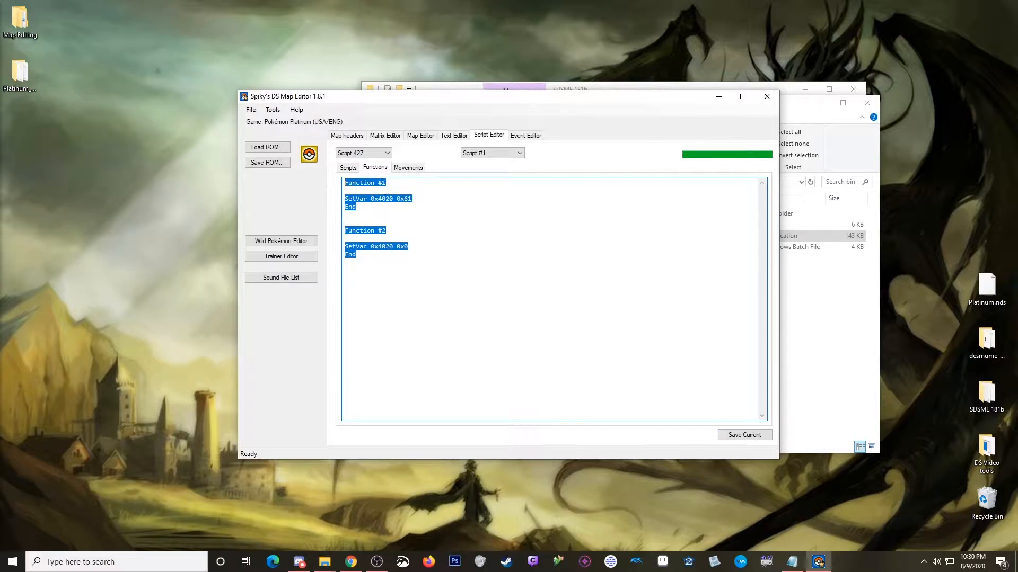
key(BackSpace)
click(354, 168)
click(377, 168)
click(407, 168)
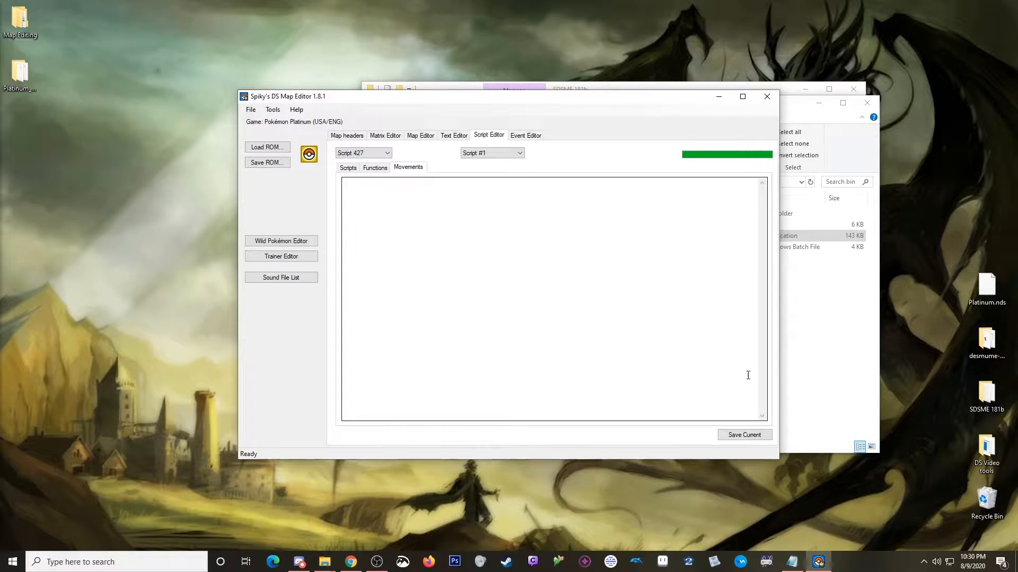
click(749, 435)
click(358, 136)
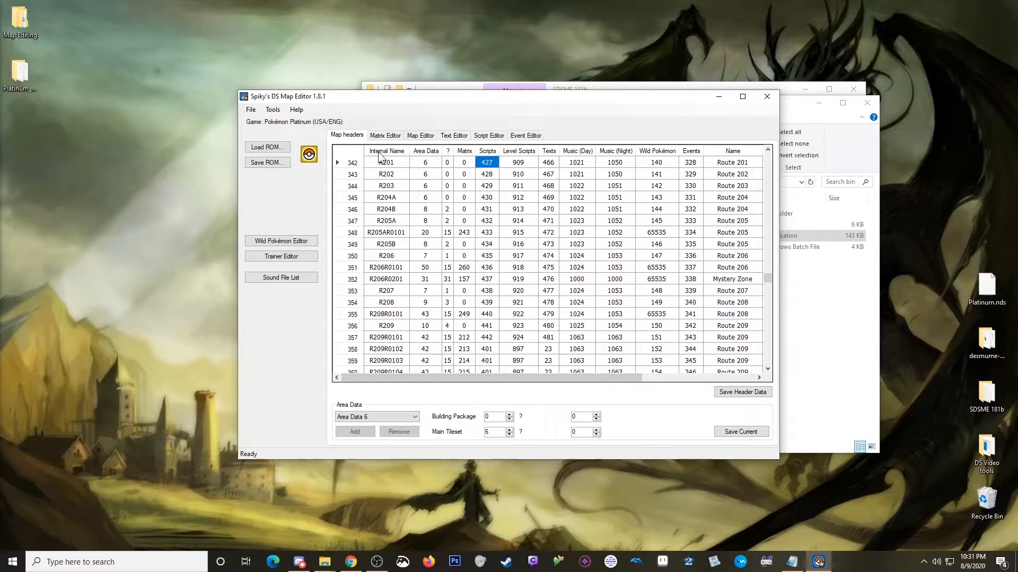
click(526, 136)
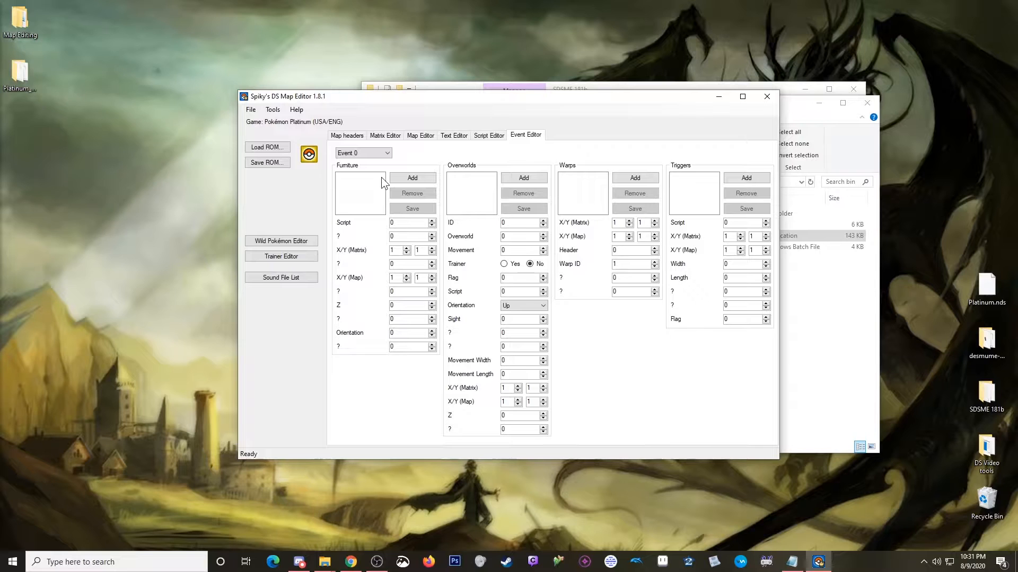
click(352, 137)
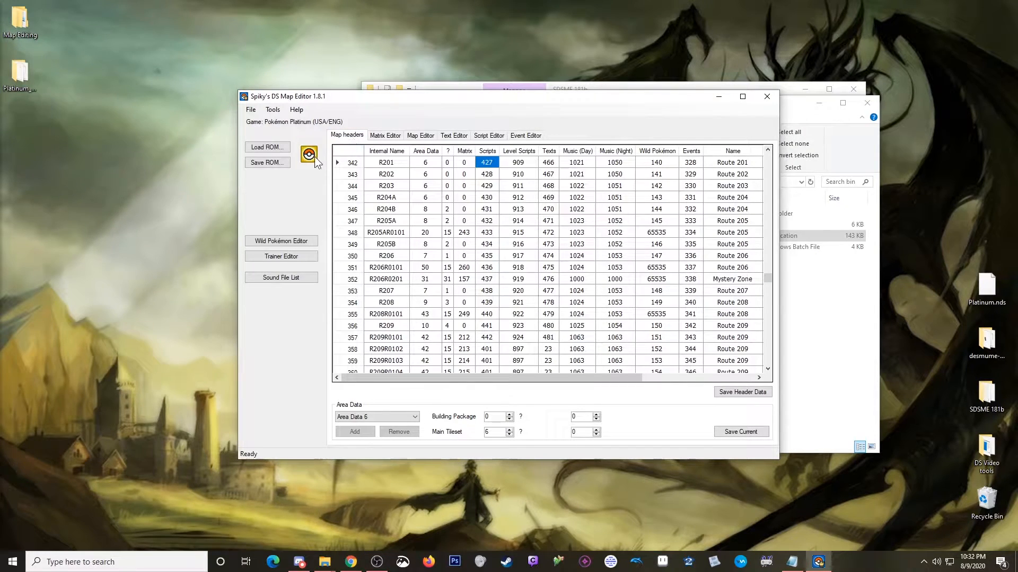
- Save the edited ROM to the Desktop as Platinum_Maps.nds
click(267, 162)
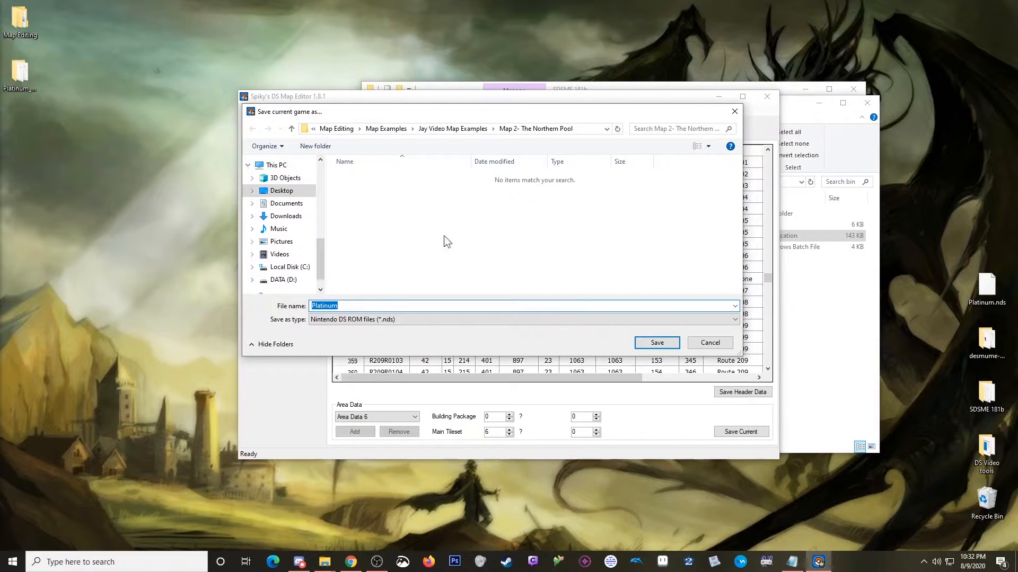
key(Right)
text(_Maps.nds)
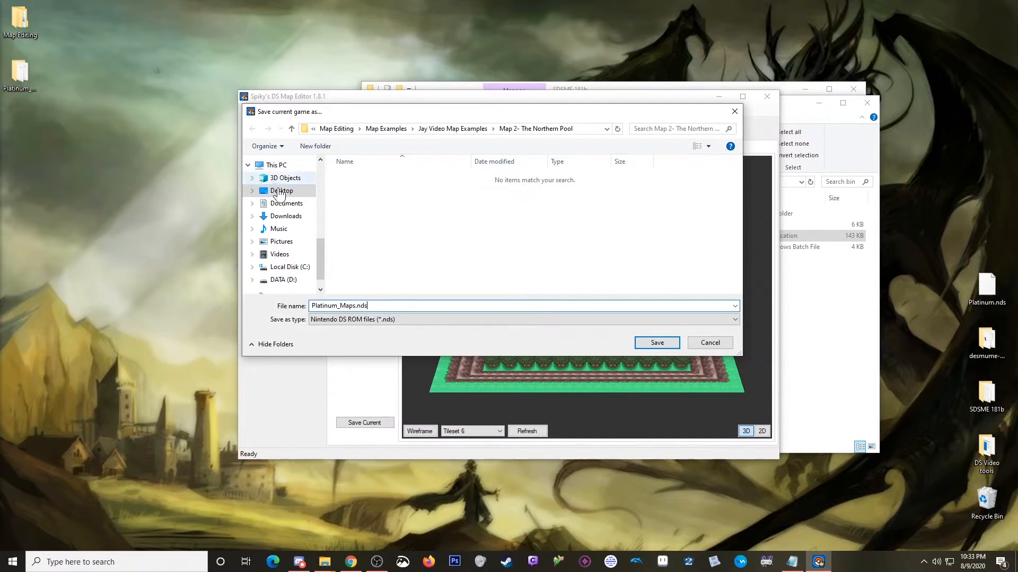
click(282, 196)
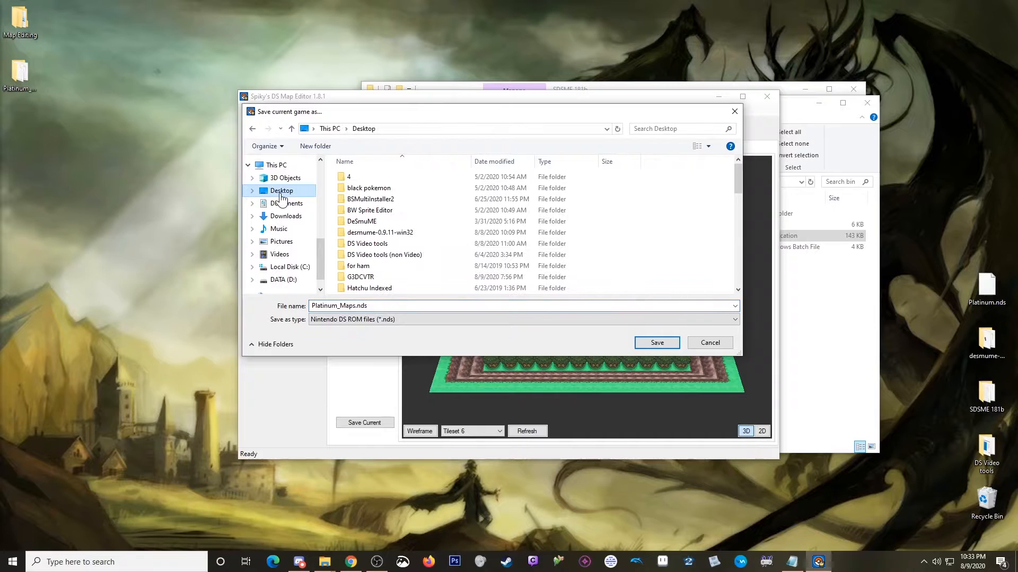
click(657, 343)
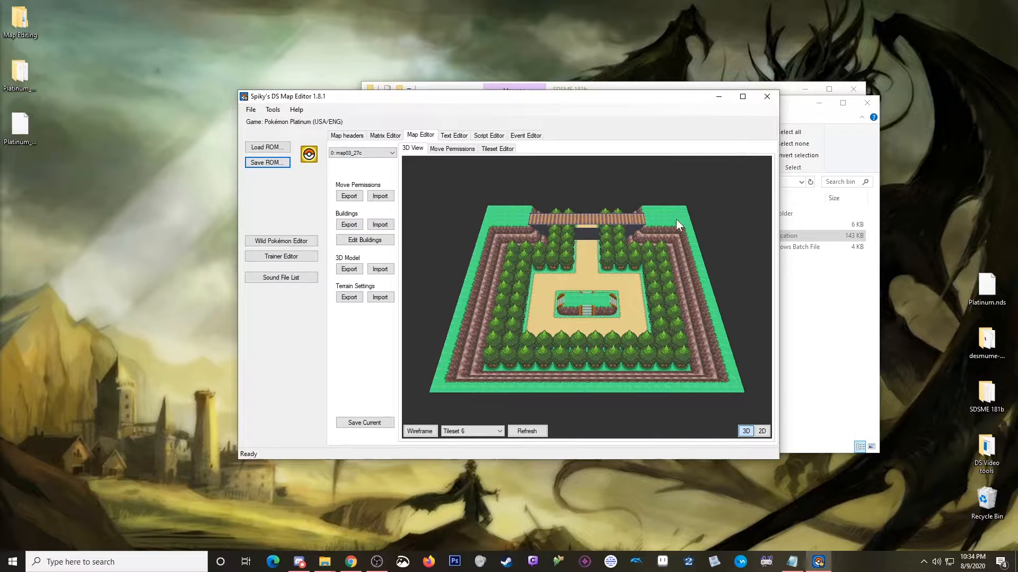
- Clear the open windows and move Platinum_Maps.nds from the Desktop into the PPREb014 folder inside Map Editing
click(719, 97)
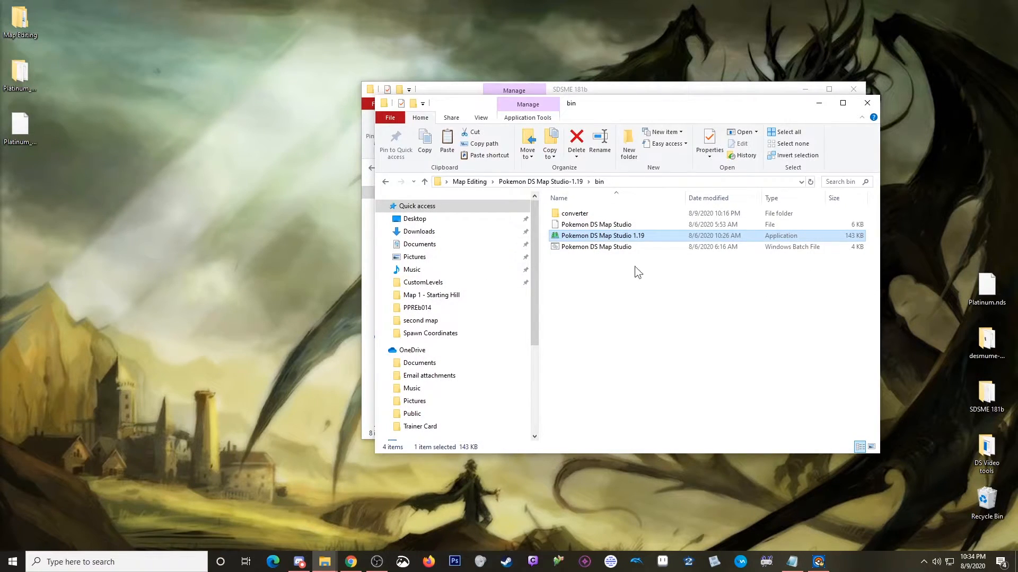
click(873, 102)
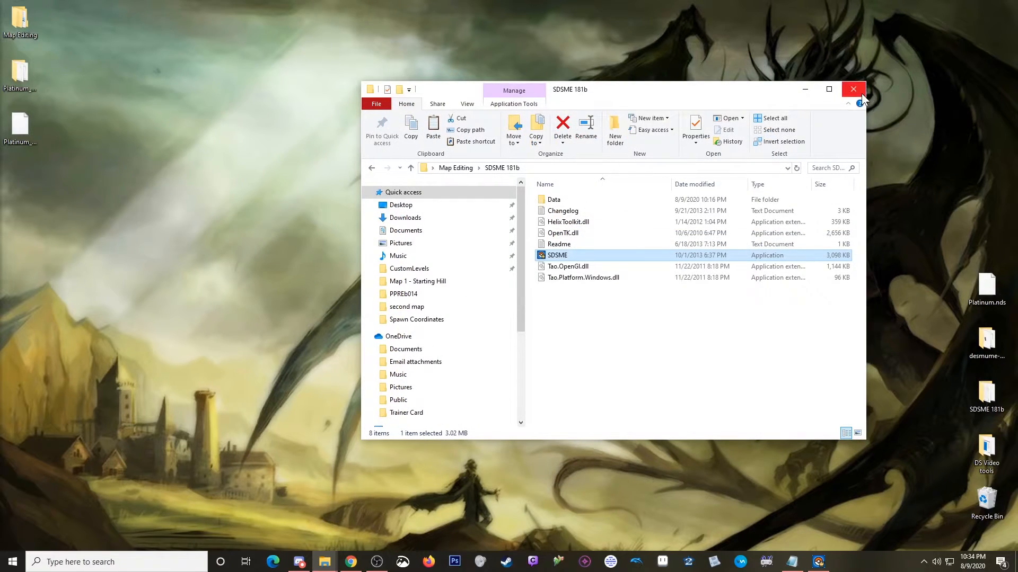
click(855, 90)
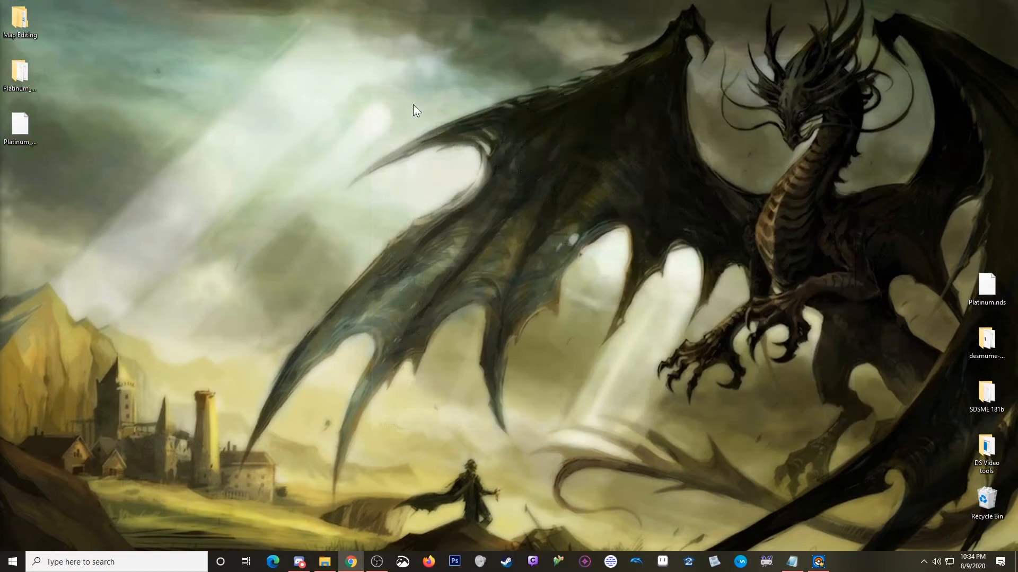
double_click(24, 19)
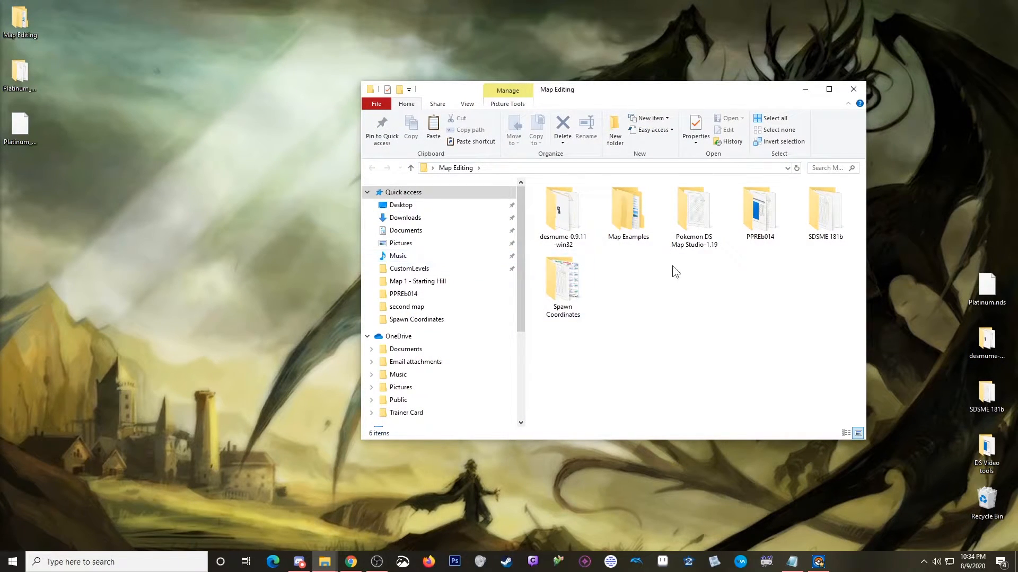
click(767, 225)
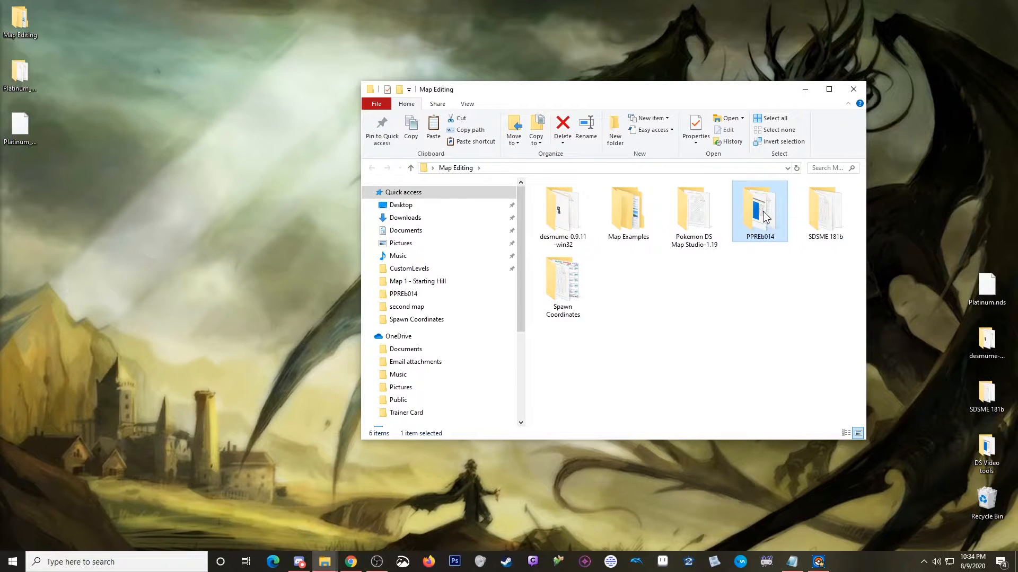
double_click(763, 210)
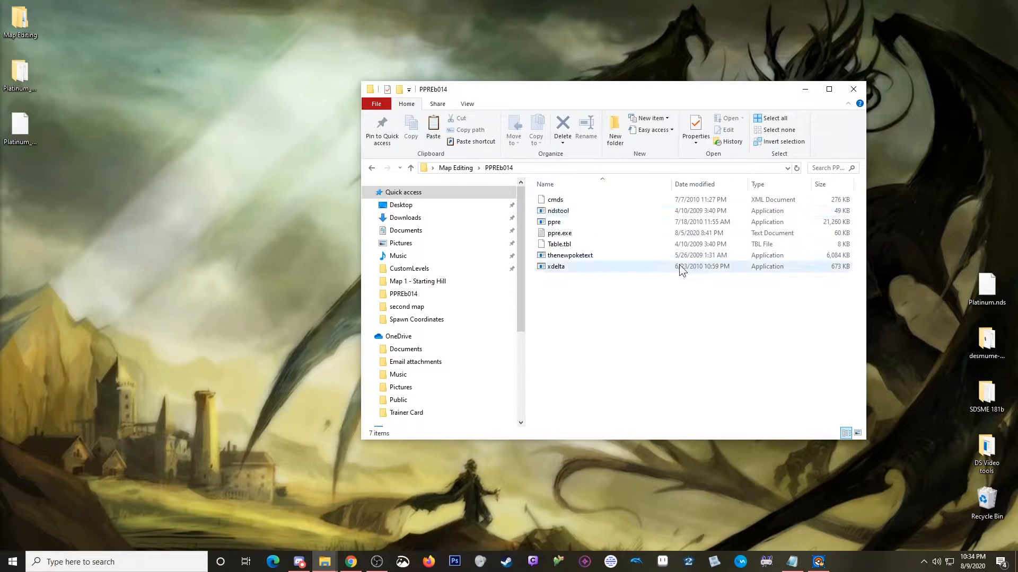
click(27, 129)
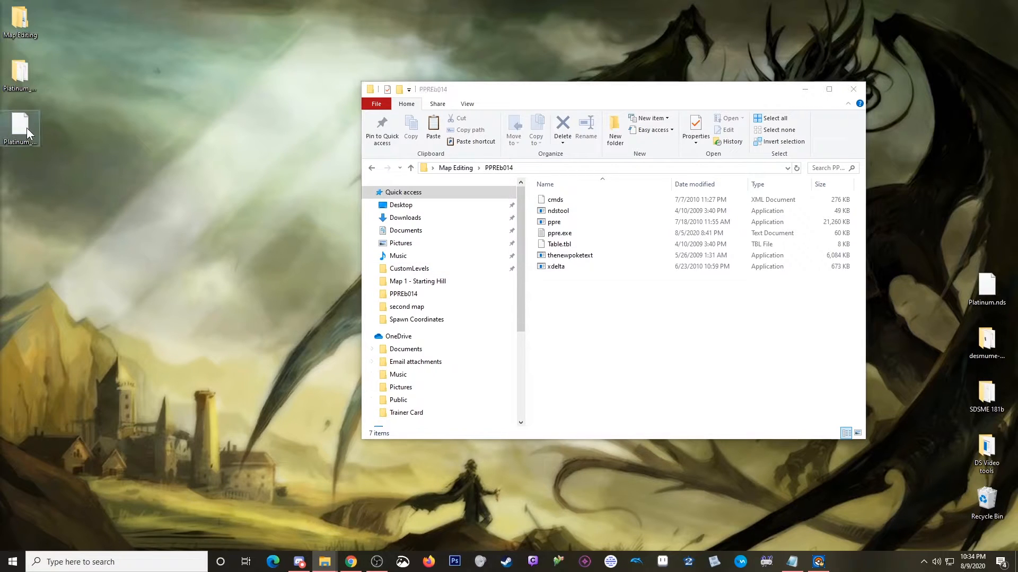
drag(32, 129, 573, 298)
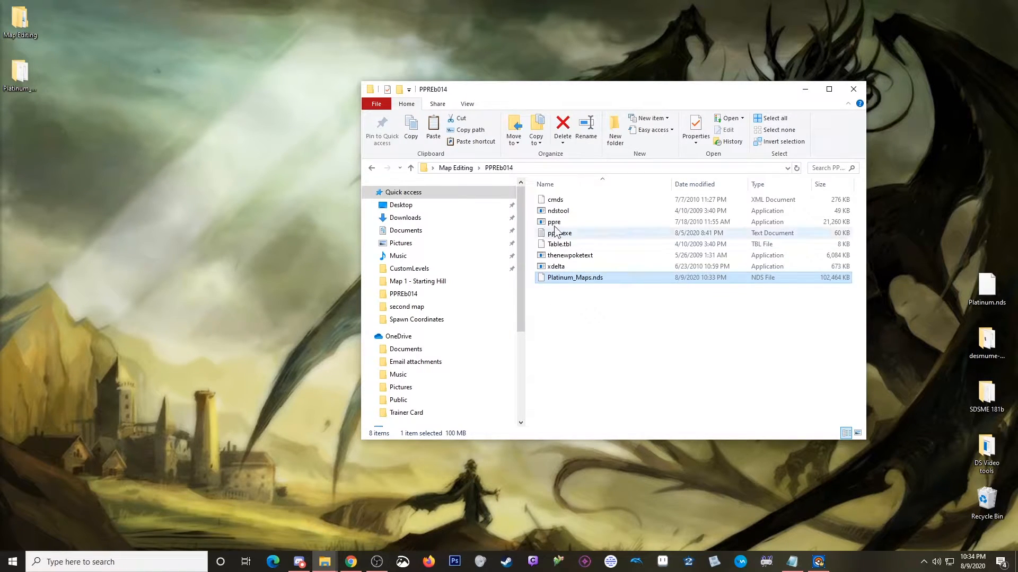
- Start PPRE from its folder and set Platinum_Maps.nds as the ROM to edit
double_click(554, 223)
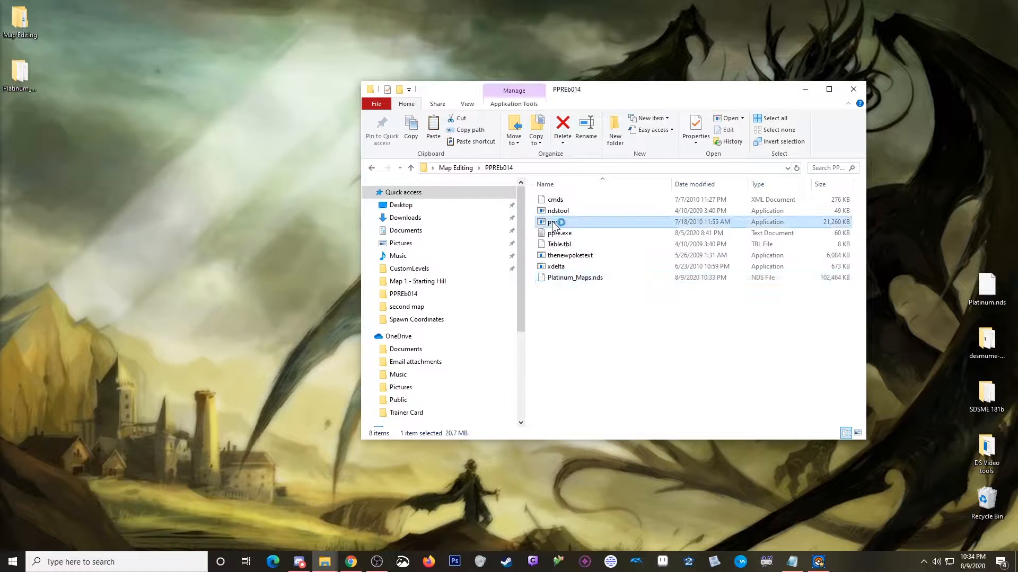
drag(68, 26, 255, 92)
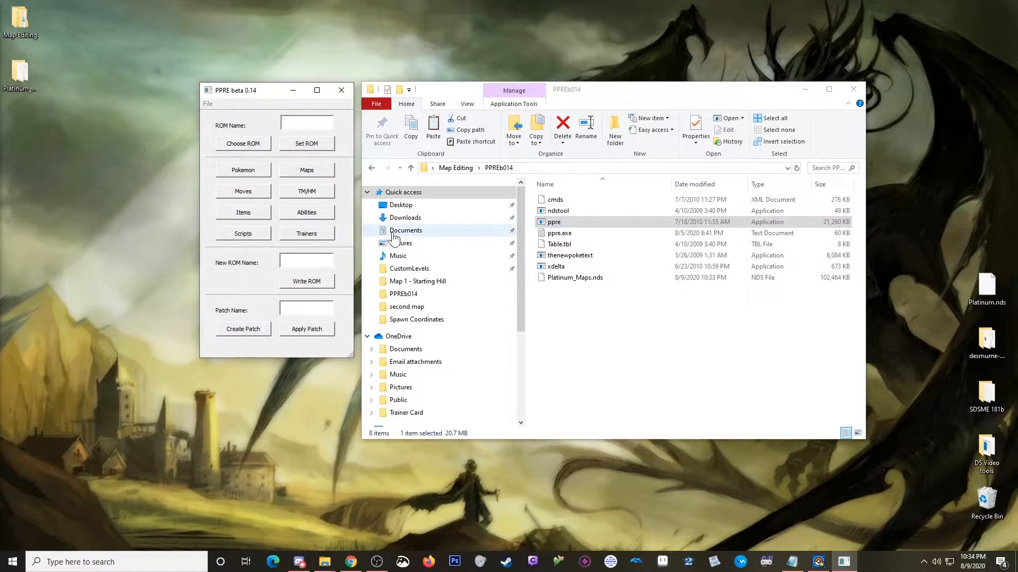
click(245, 144)
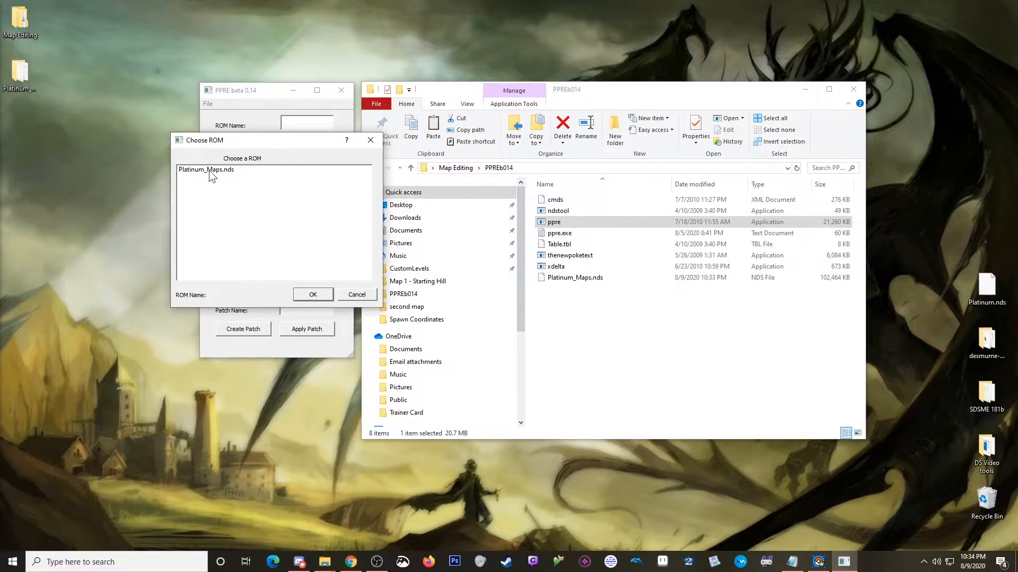
click(229, 173)
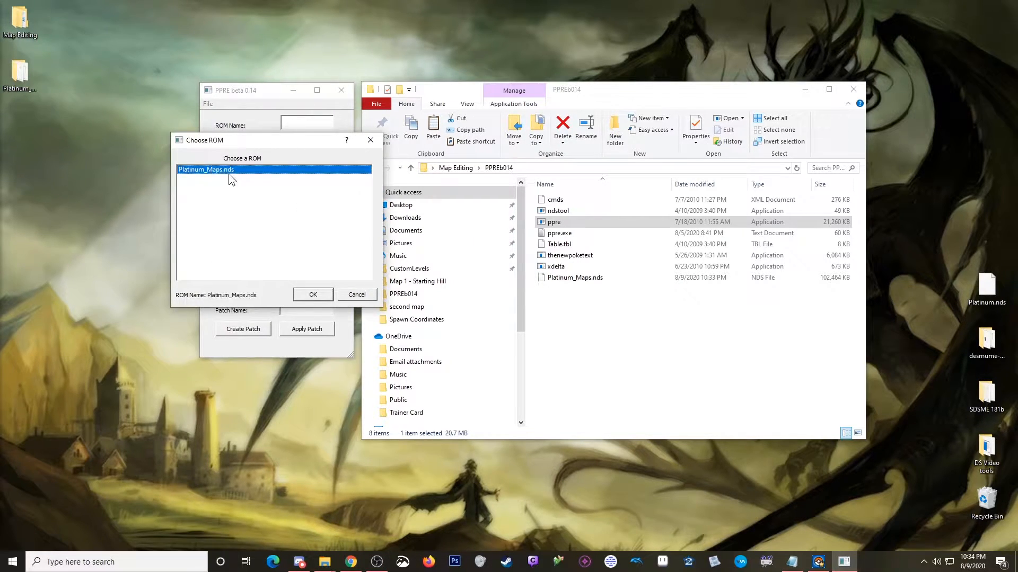
click(319, 297)
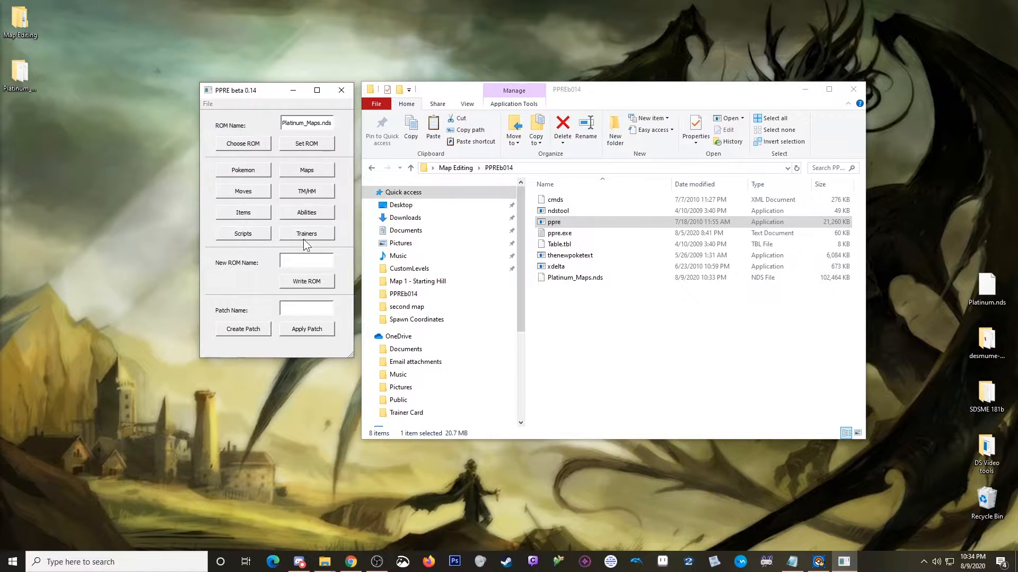
click(298, 148)
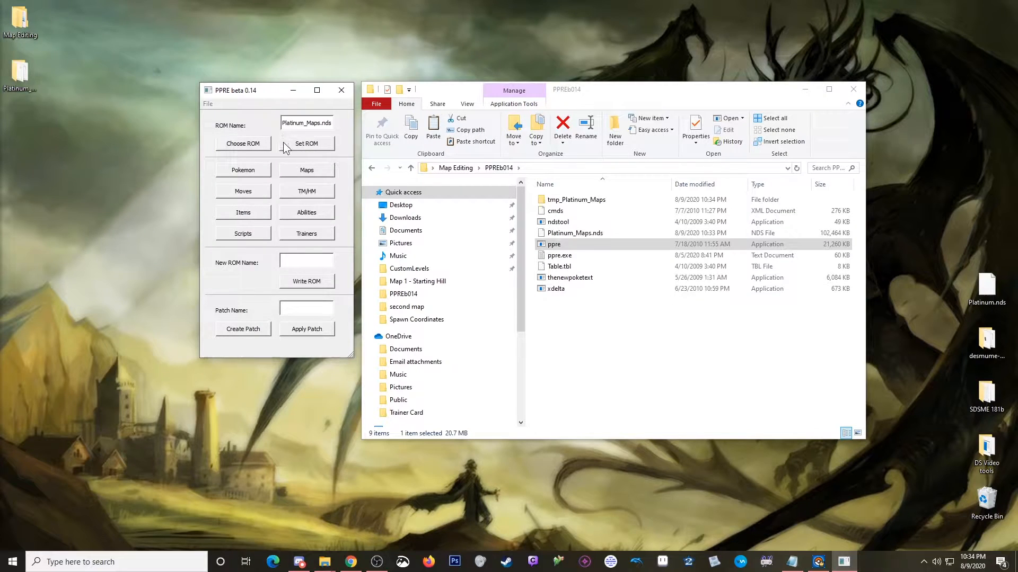
- Open PPRE's map editor and display the events of the Twinleaf Town map
click(307, 170)
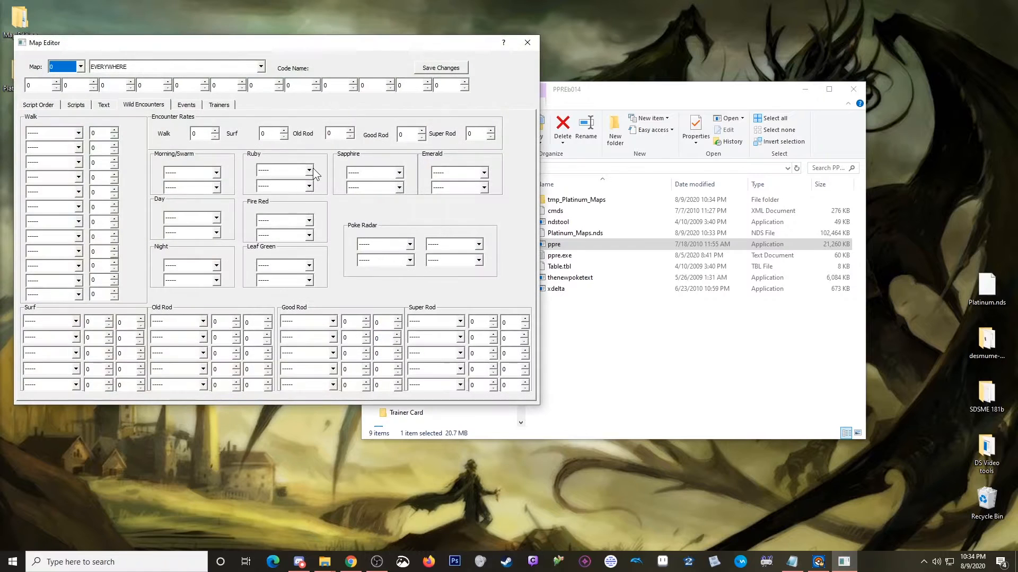
drag(267, 41, 614, 89)
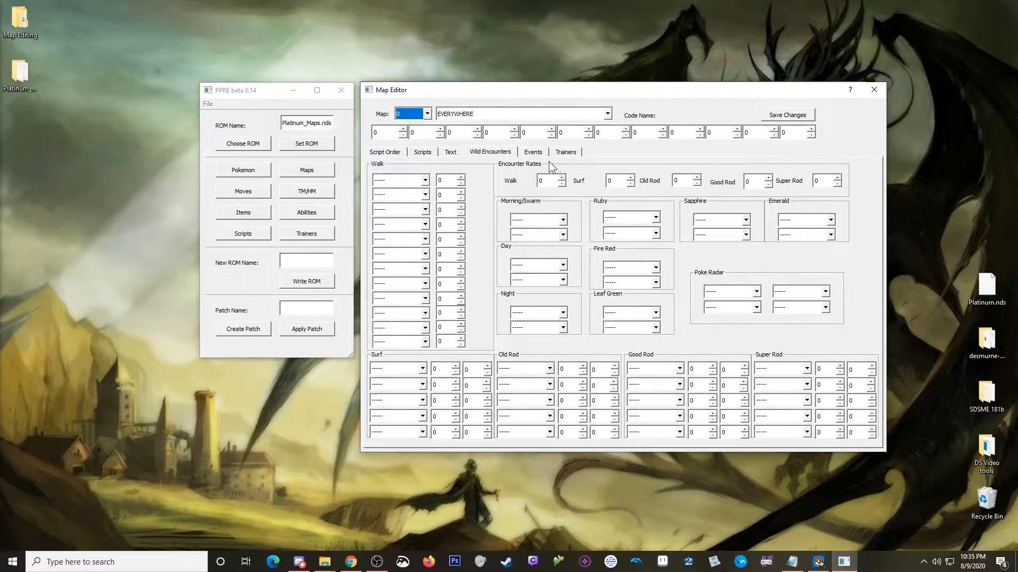
click(532, 152)
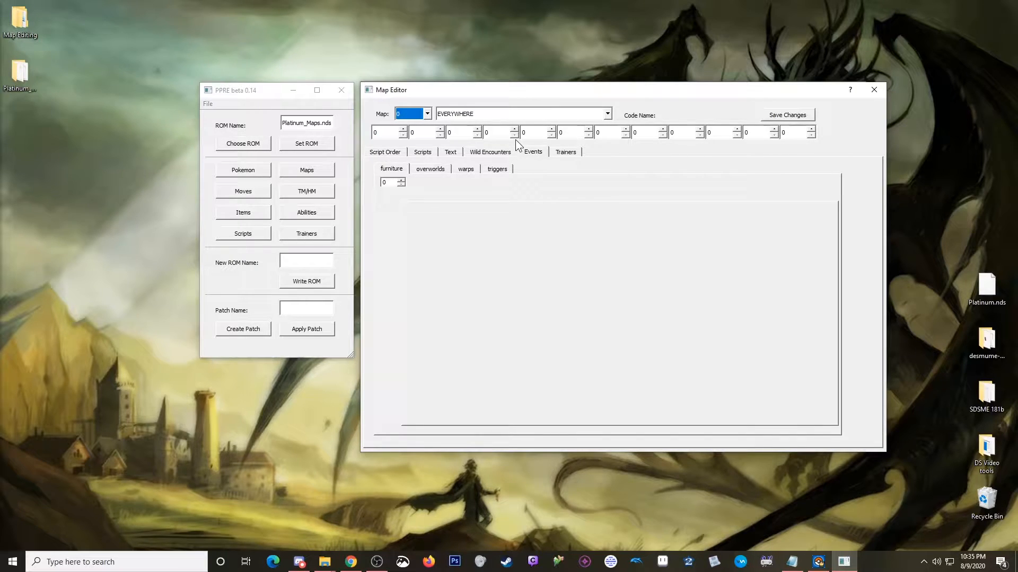
click(607, 114)
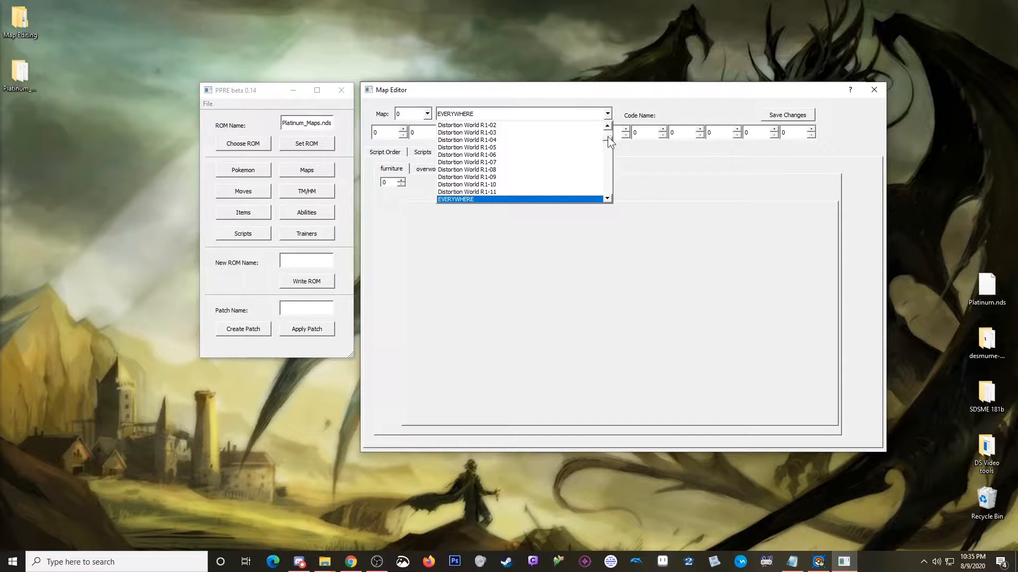
drag(606, 138, 597, 188)
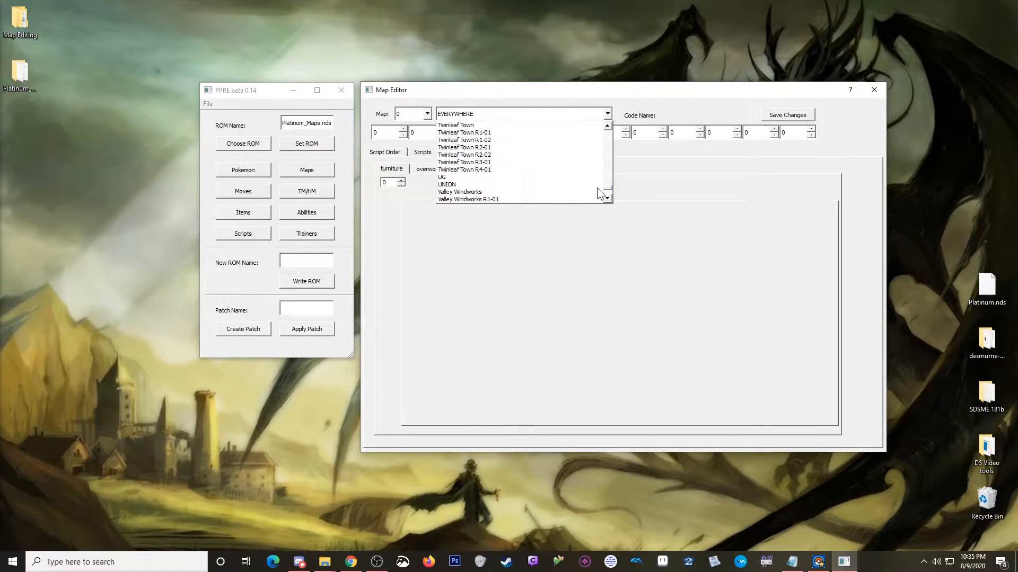
click(473, 127)
drag(609, 90, 460, 107)
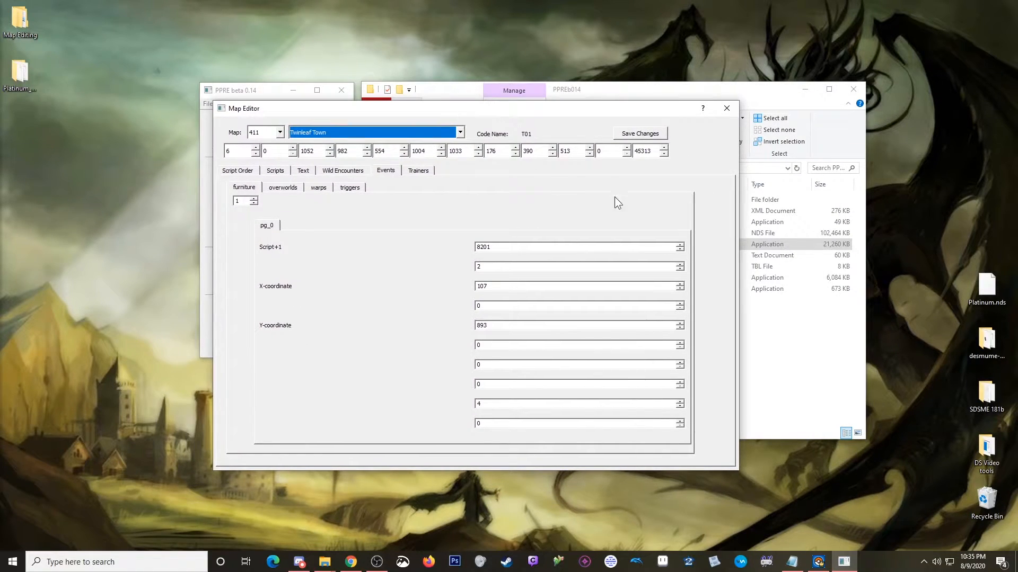
- Switch to Spiky's DS Map Editor, look up the Twinleaf Town header T01, and return to PPRE's map editor
click(813, 543)
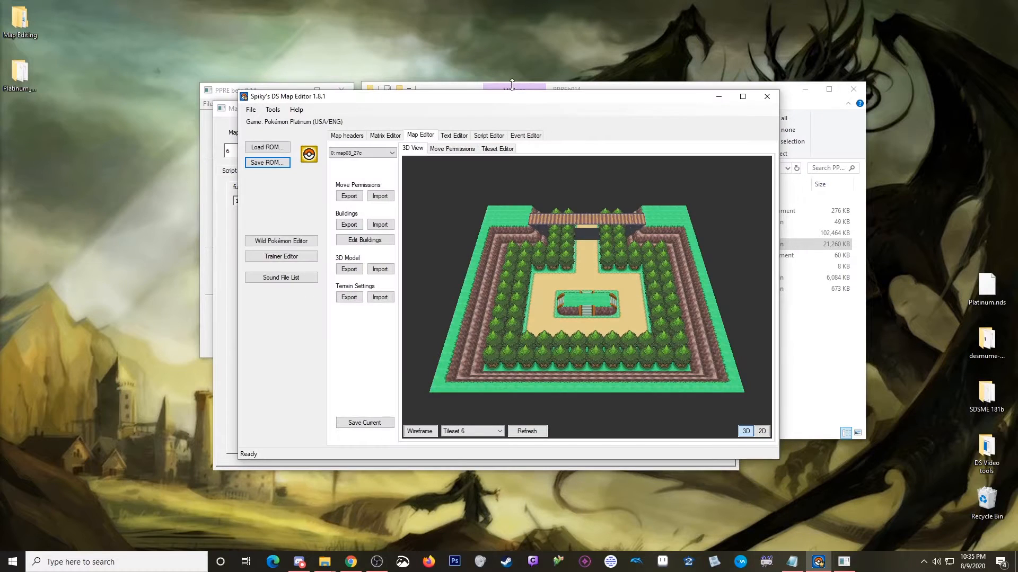
drag(513, 93, 657, 174)
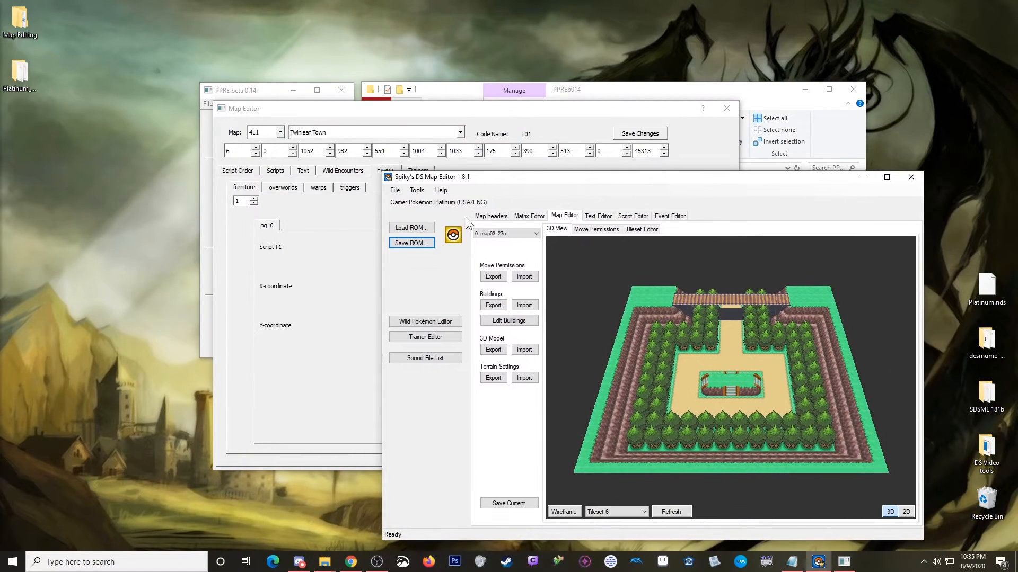
click(506, 217)
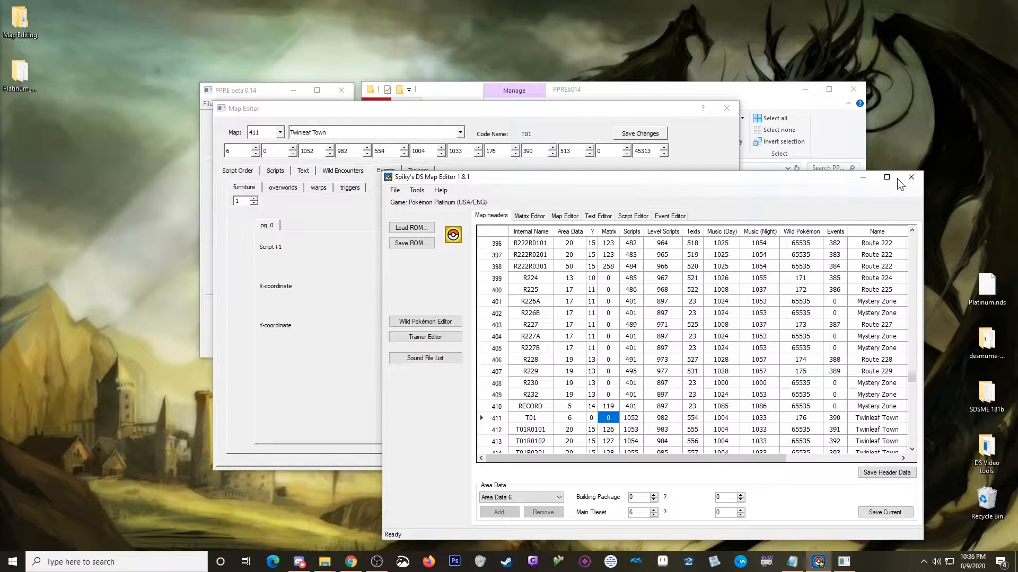
click(863, 179)
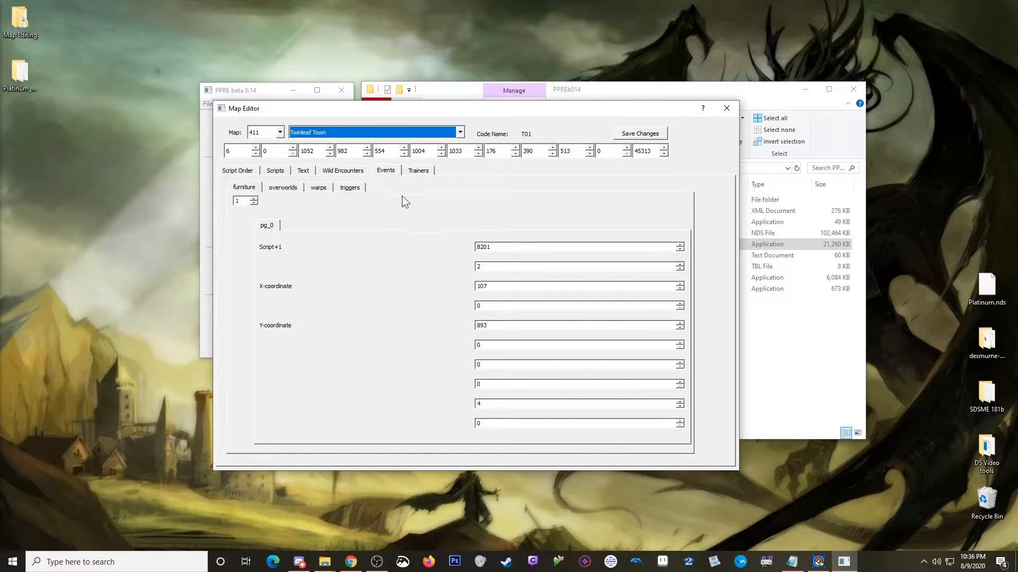
- Look through Twinleaf Town's furniture, overworlds, warps and triggers events
click(291, 190)
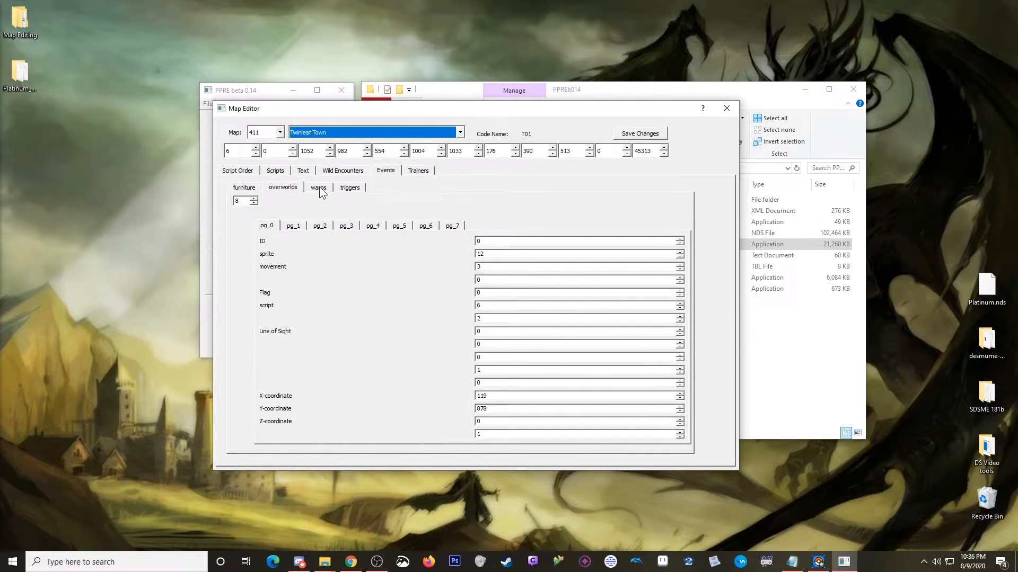
click(350, 187)
click(244, 187)
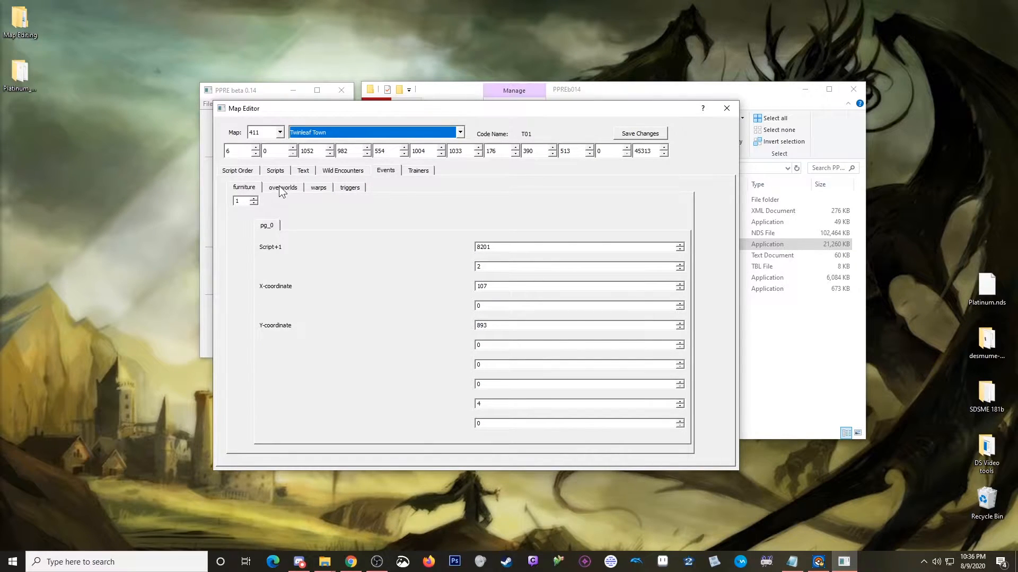
click(279, 188)
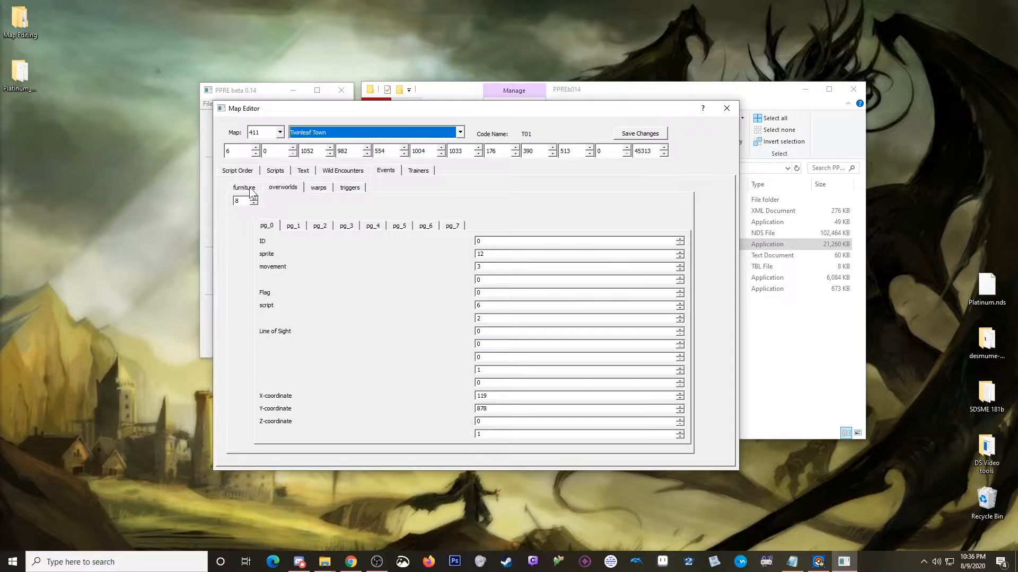
click(320, 188)
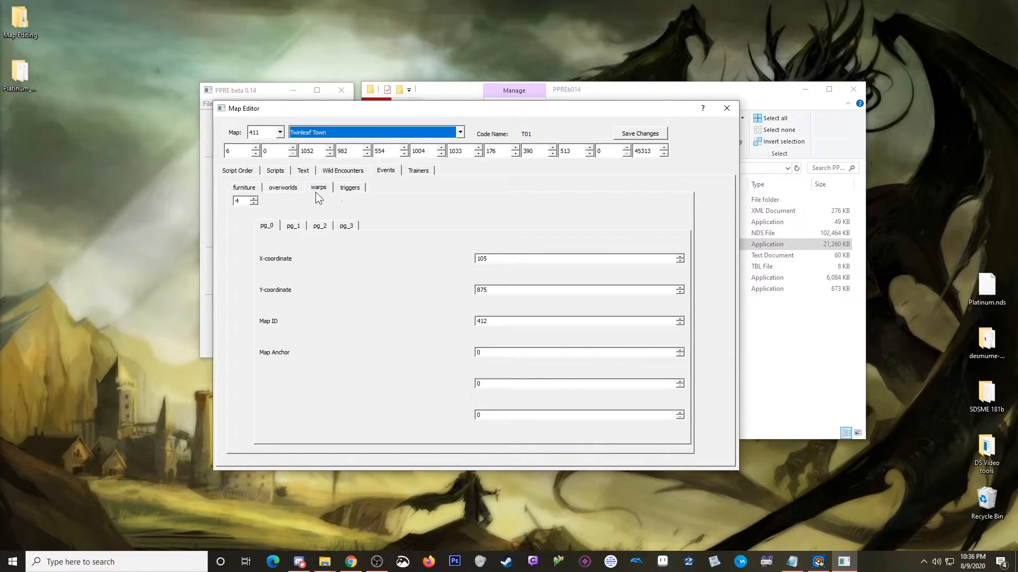
click(349, 188)
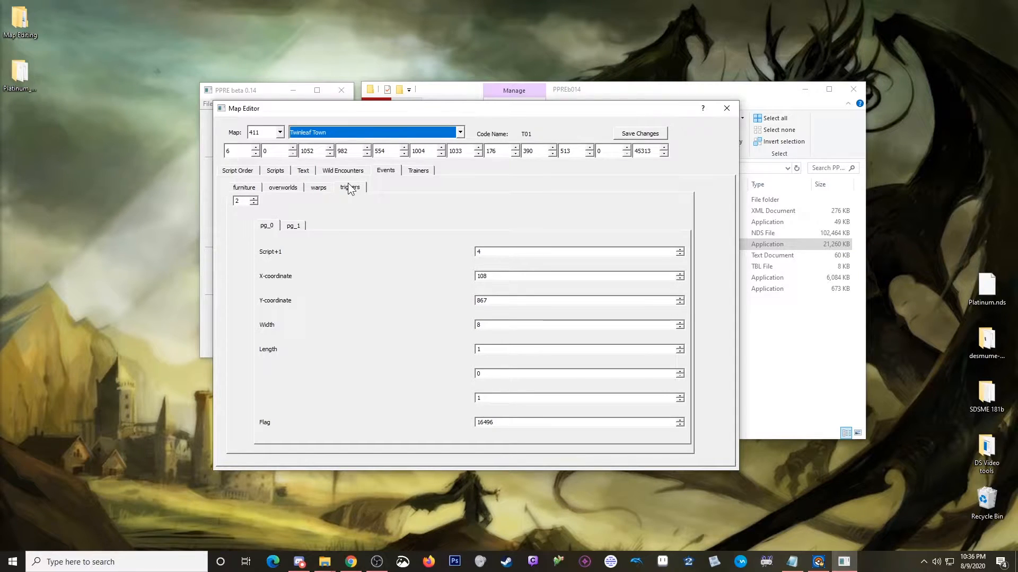
- Set Twinleaf Town's furniture, overworlds, warps and triggers counts to 0 and save the changes
click(244, 187)
click(254, 203)
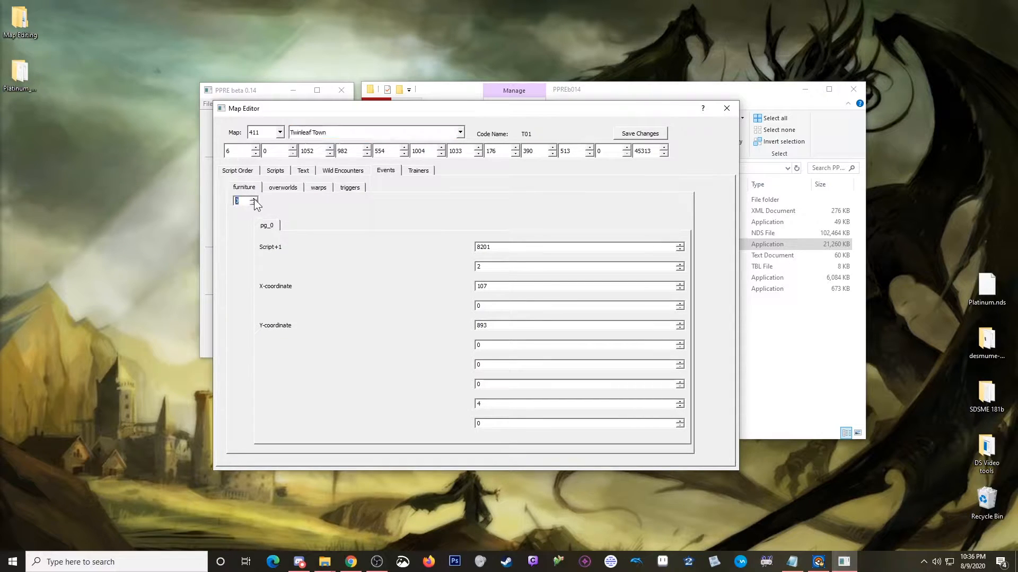
click(282, 188)
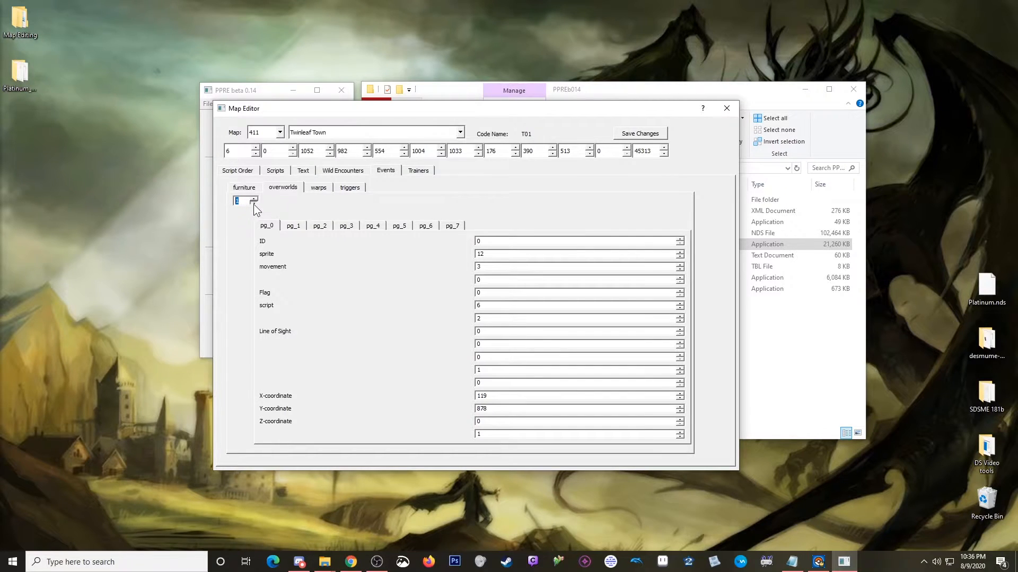
click(324, 189)
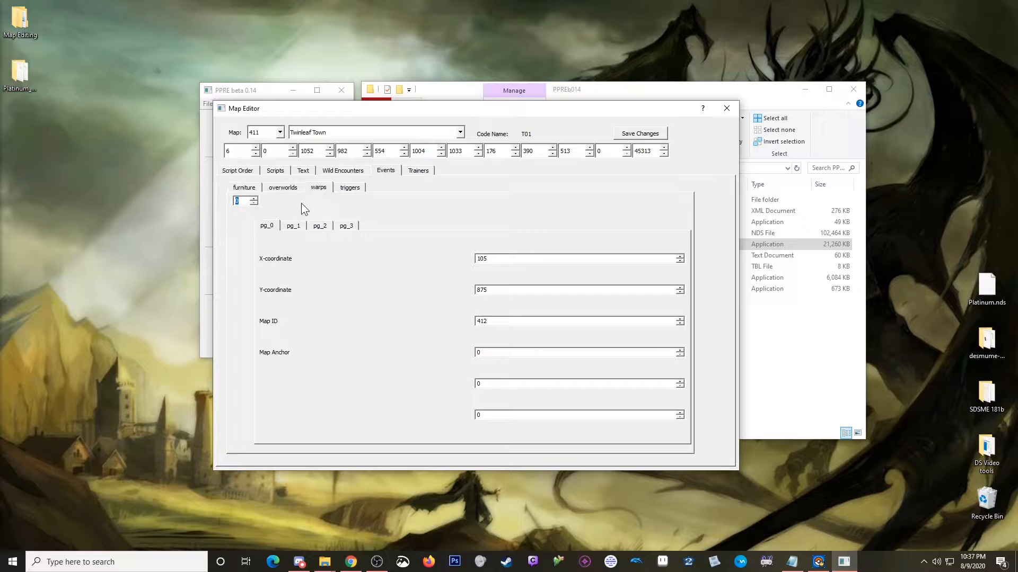
click(351, 189)
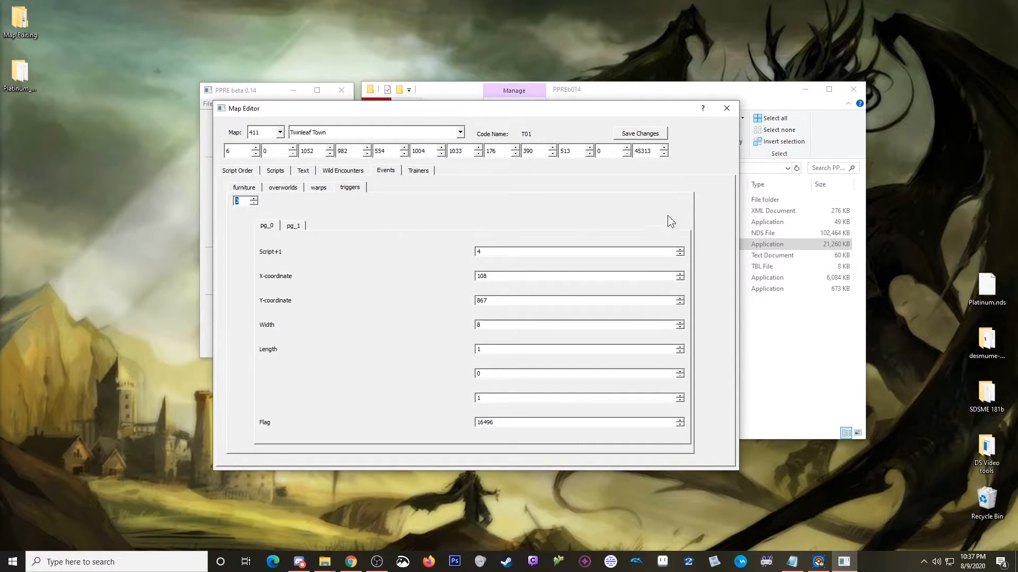
click(637, 134)
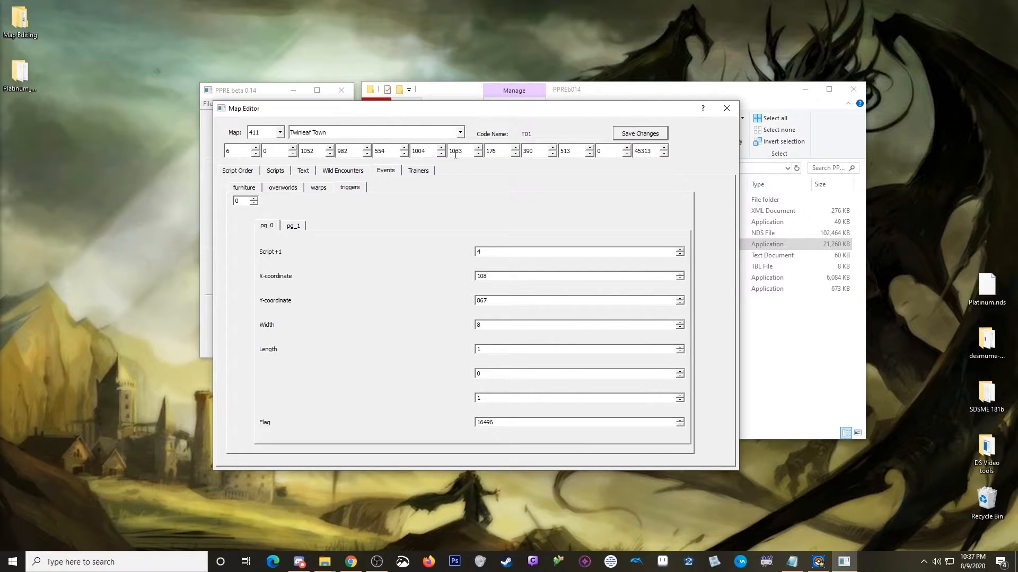
- Reload Twinleaf Town to check that every event category is cleared, and save the changes again
scroll(336, 132, up, 1)
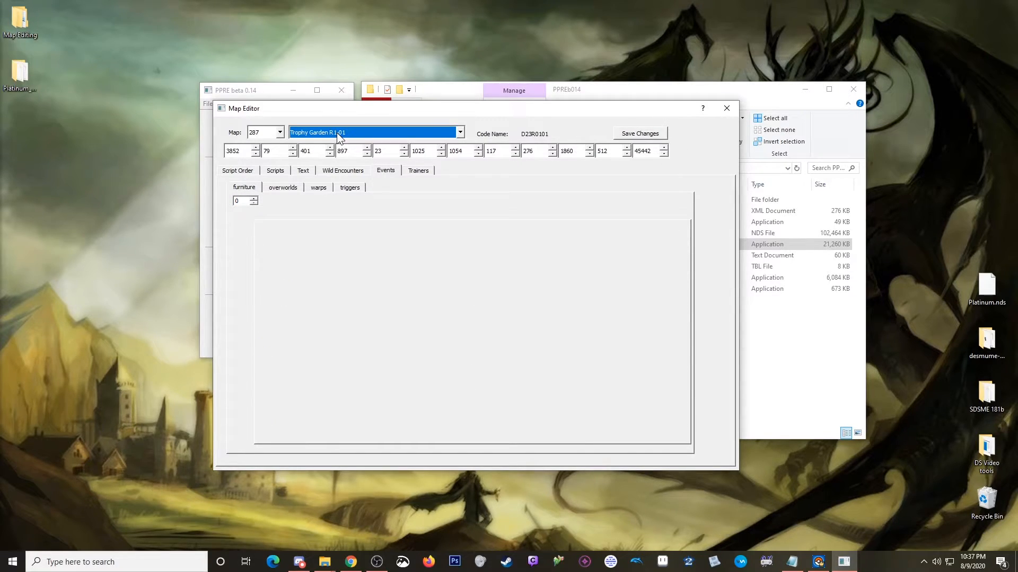
scroll(336, 132, down, 1)
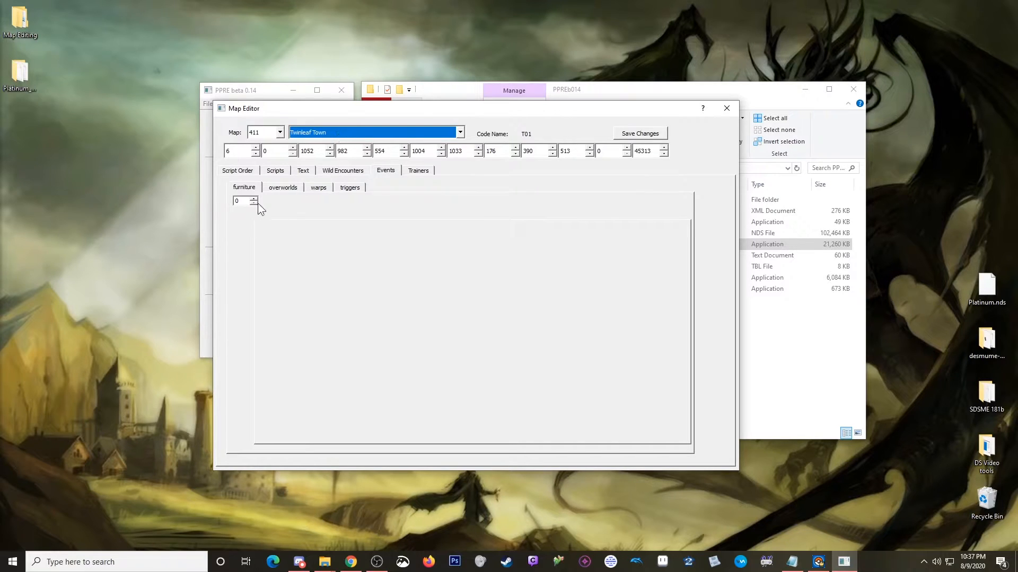
click(281, 190)
click(322, 190)
click(351, 189)
click(644, 135)
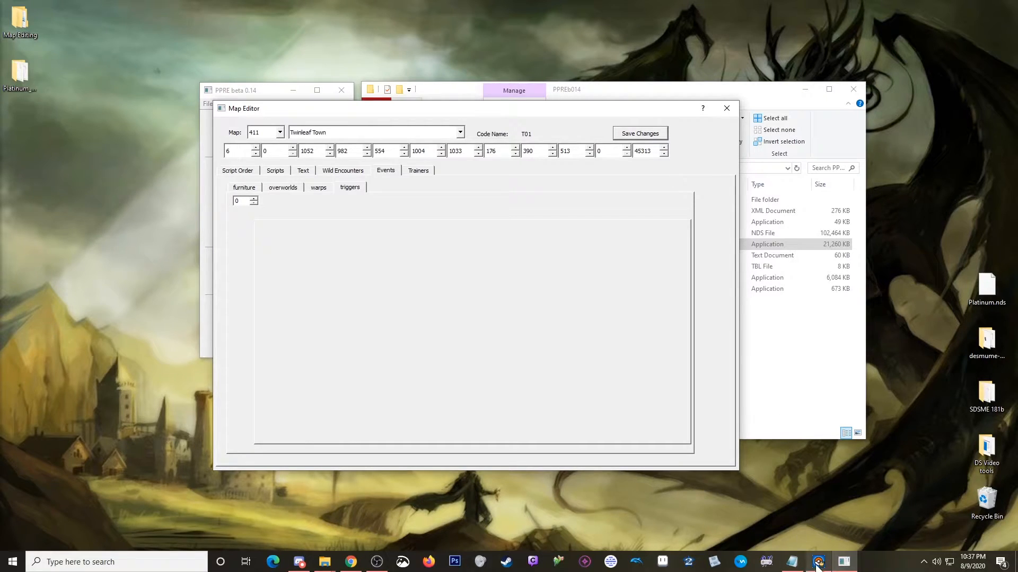
- Switch the map being edited to Route 201
click(460, 133)
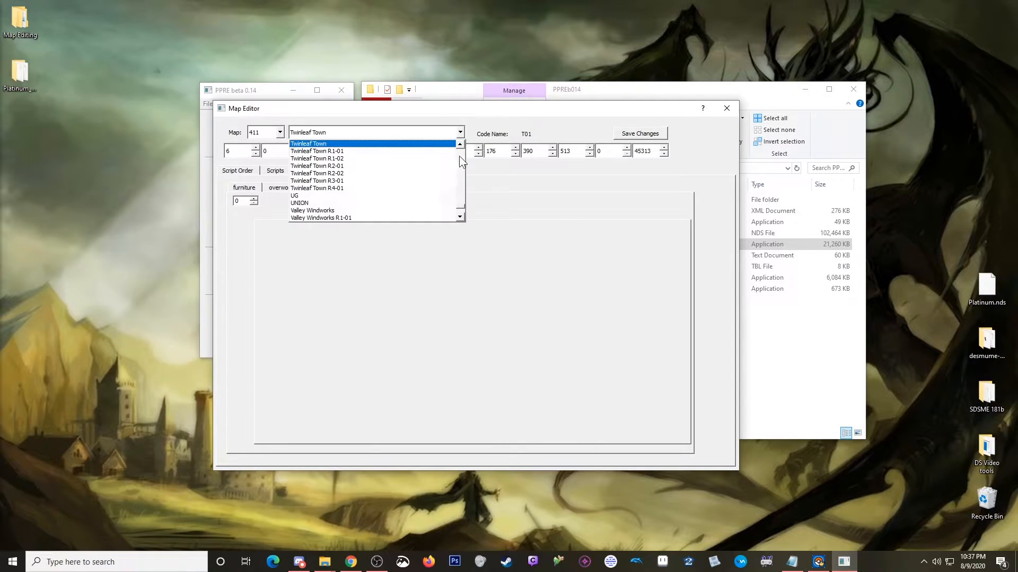
scroll(411, 191, up, 8)
scroll(410, 191, up, 10)
scroll(410, 190, up, 20)
scroll(411, 189, up, 10)
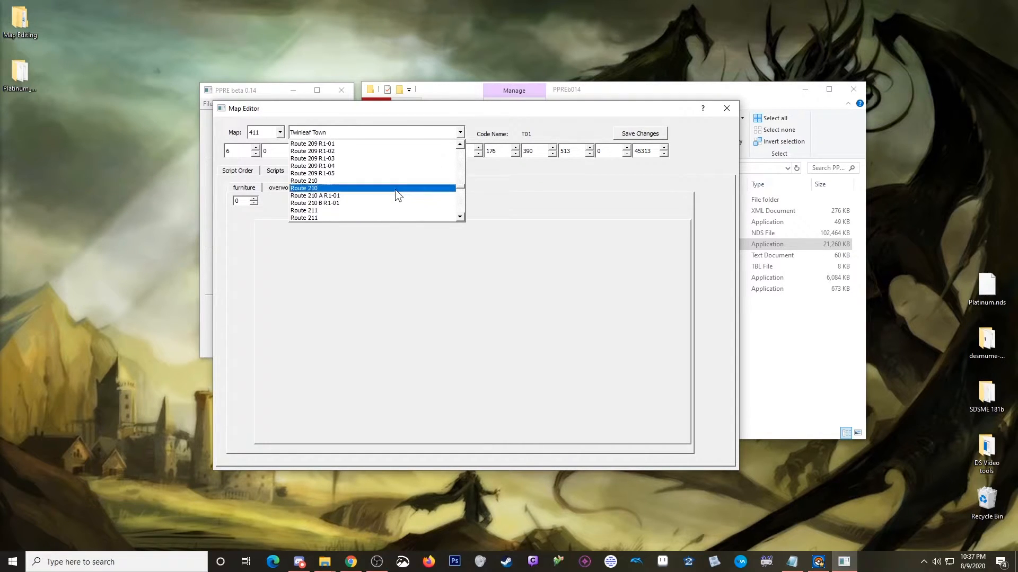
scroll(395, 189, up, 9)
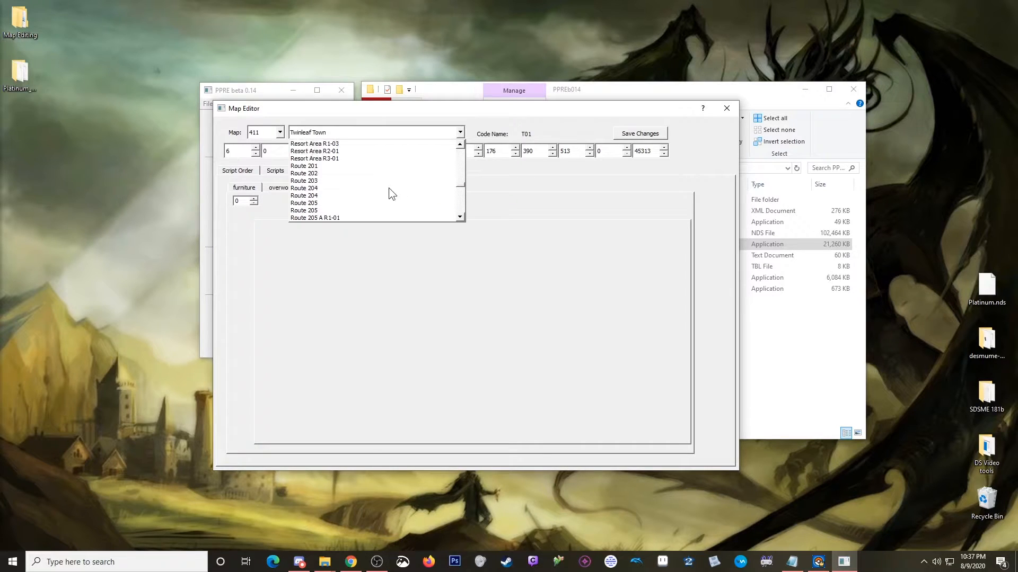
click(328, 166)
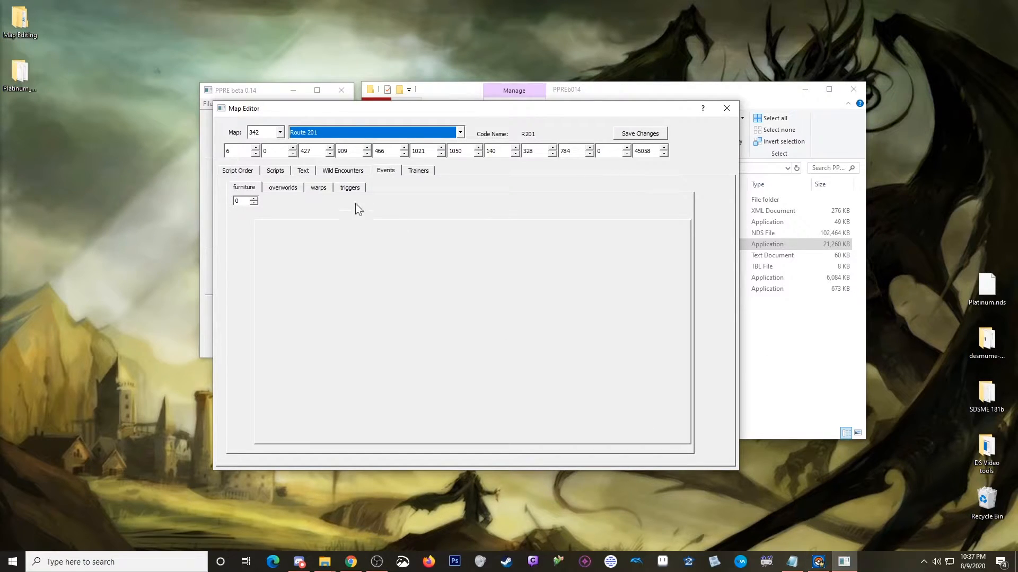
- Reduce Route 201's overworlds count to 0
click(282, 189)
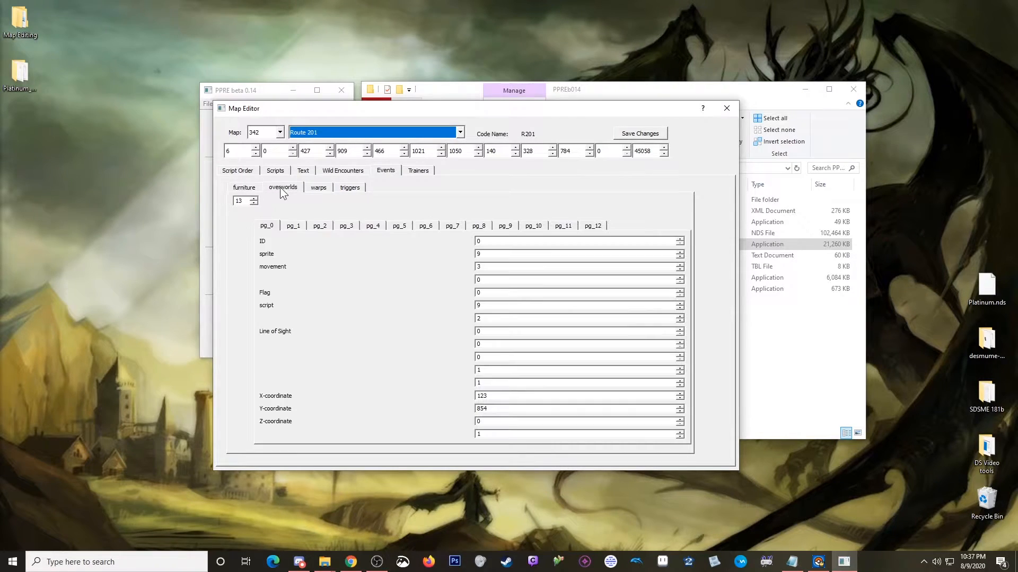
click(254, 203)
click(254, 203)
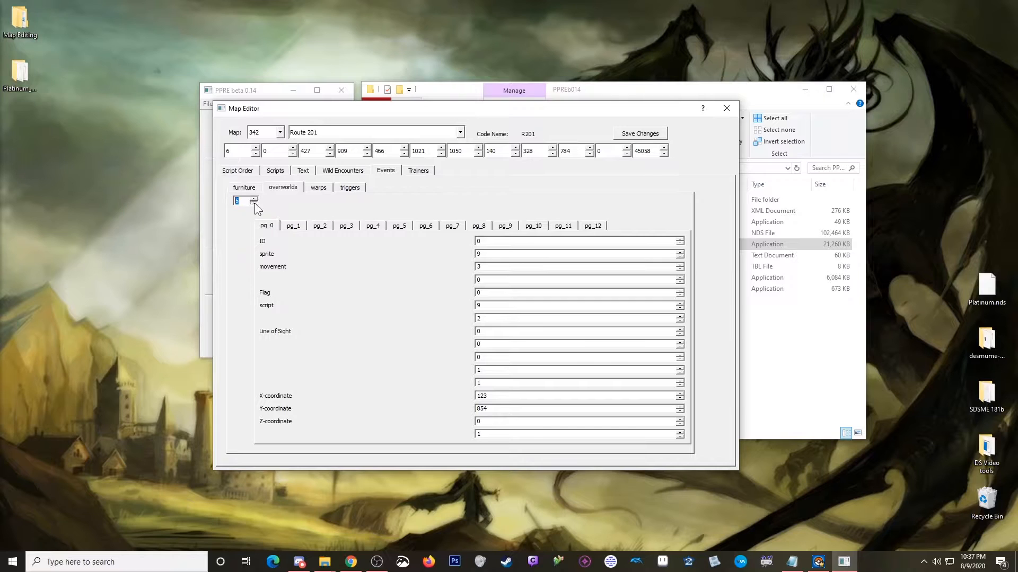
click(254, 203)
click(255, 203)
click(254, 203)
click(254, 203)
click(254, 204)
- Check Route 201's warps, set its triggers count to 0 and save the changes
click(317, 188)
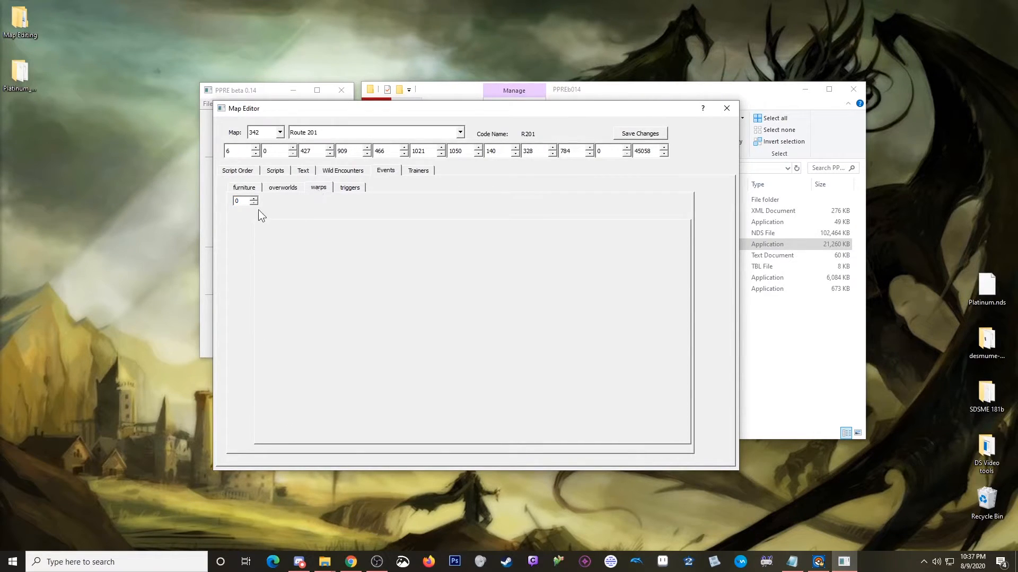
click(349, 187)
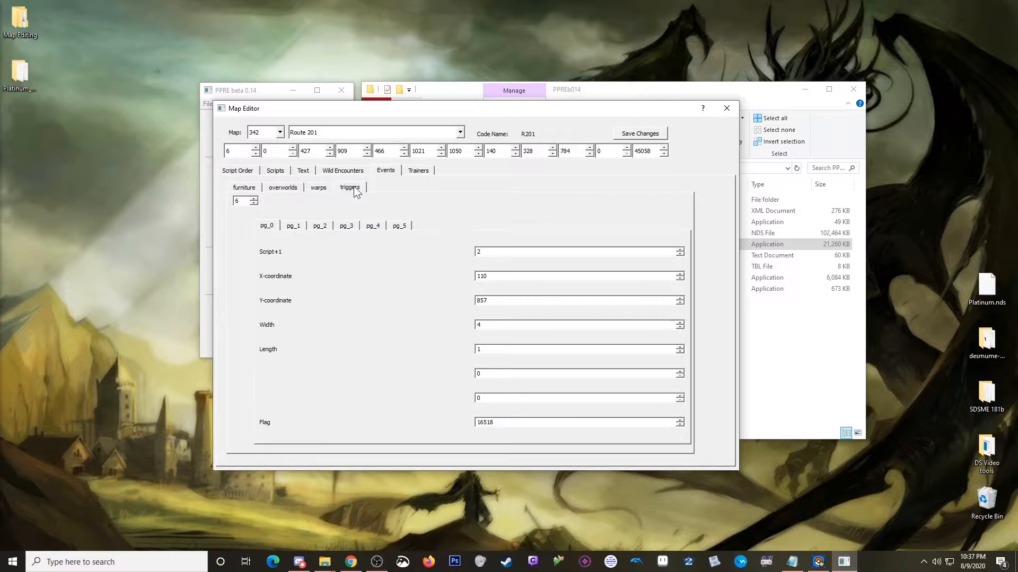
click(255, 204)
click(255, 204)
click(649, 137)
- Review the counts in Route 201's warps, overworlds, furniture and triggers
click(314, 189)
click(275, 190)
click(254, 189)
click(349, 188)
click(290, 190)
click(349, 188)
- Reload Route 201 to check that its events are cleared, and save the changes again
click(383, 132)
click(382, 132)
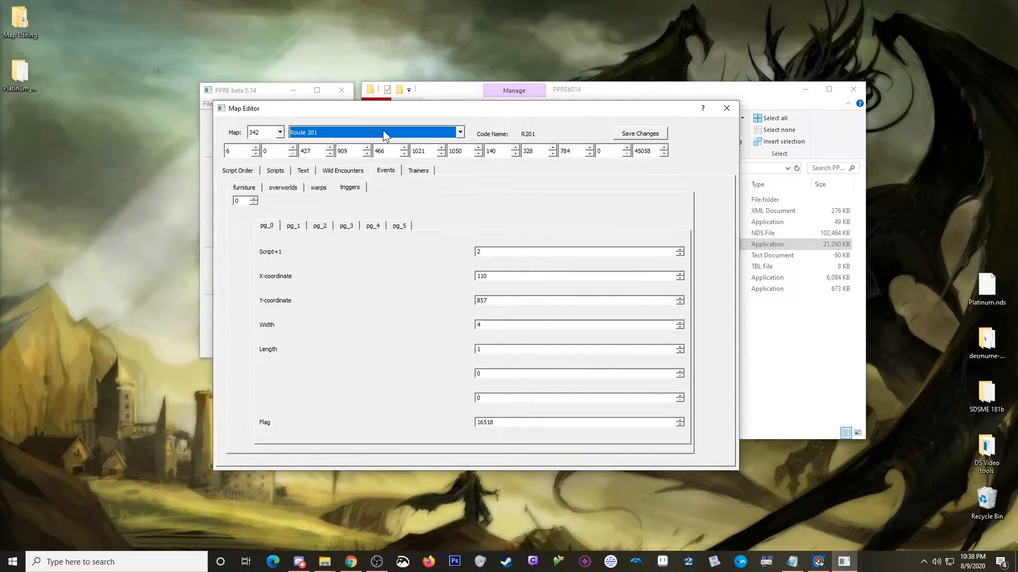
scroll(383, 130, up, 1)
scroll(382, 132, down, 1)
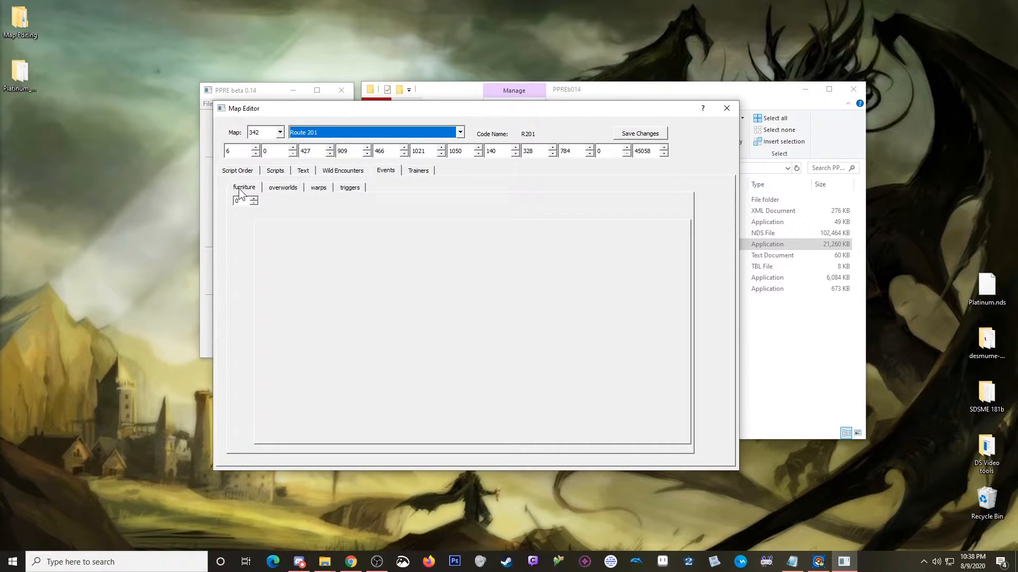
click(627, 136)
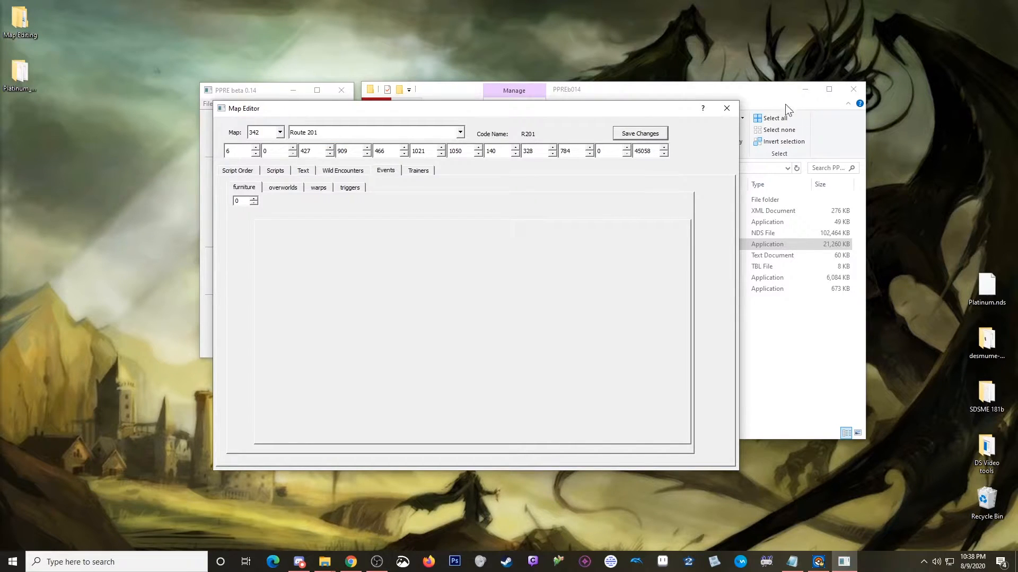
- Close the map editor and write the edited game as a new ROM named Platinum_Maps_Clean.nds
click(726, 108)
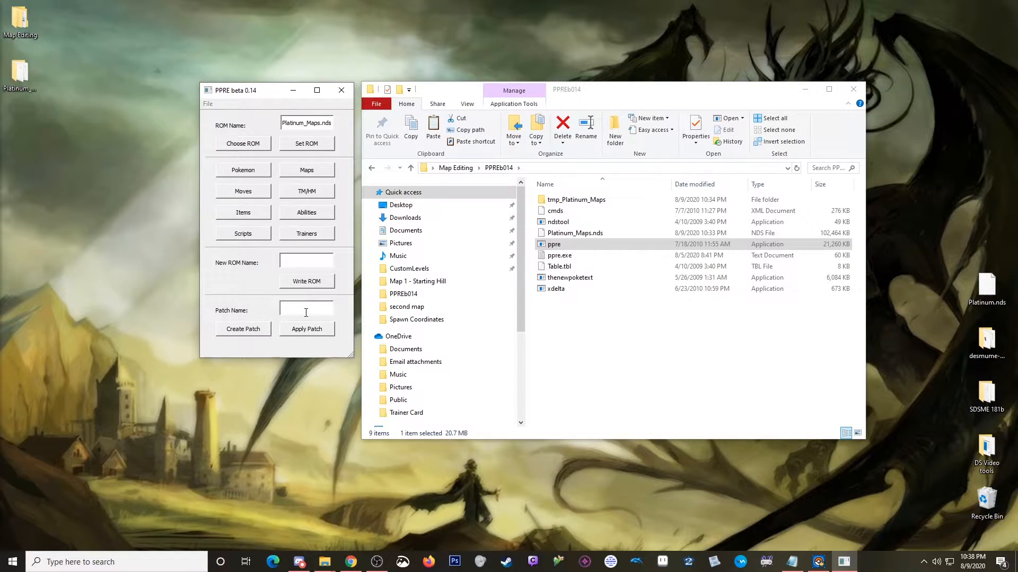
click(292, 260)
text(Platinu)
text(m_Ma)
text(ps_Clean)
text(.nds)
click(318, 280)
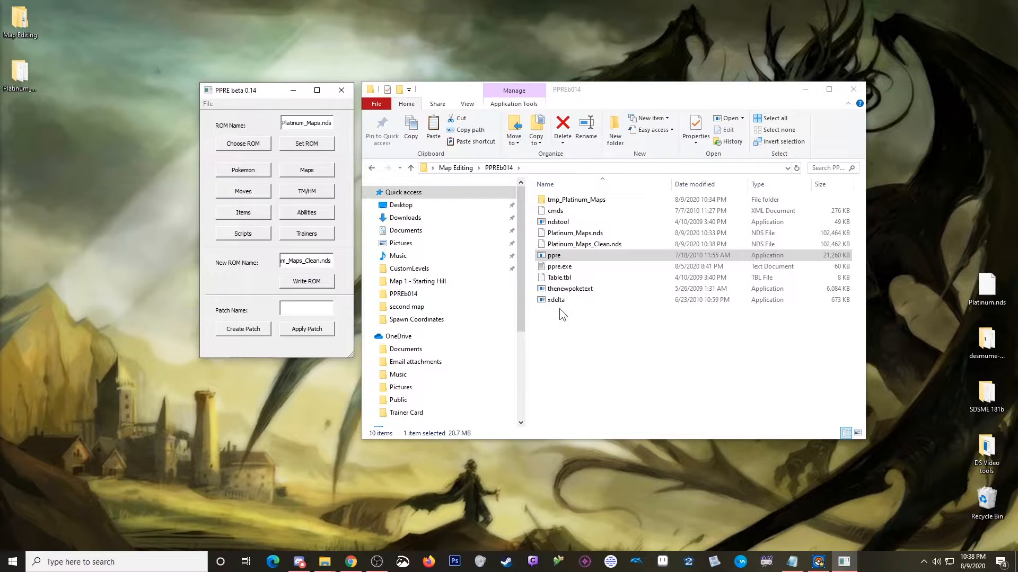
- Move Platinum_Maps_Clean.nds from the PPREb014 folder to the Desktop and close the folder and PPRE
click(537, 246)
drag(537, 247, 28, 142)
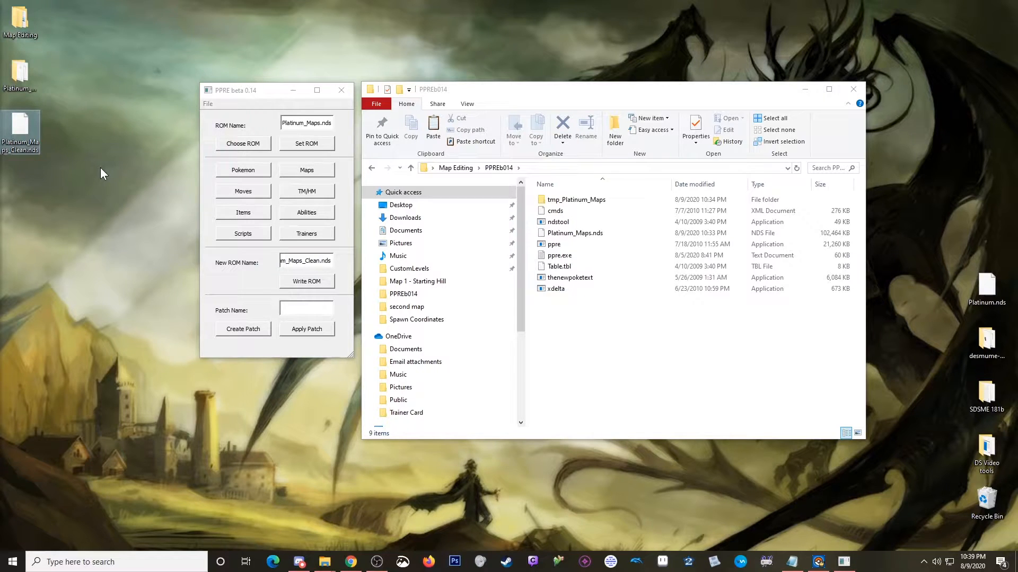
click(853, 89)
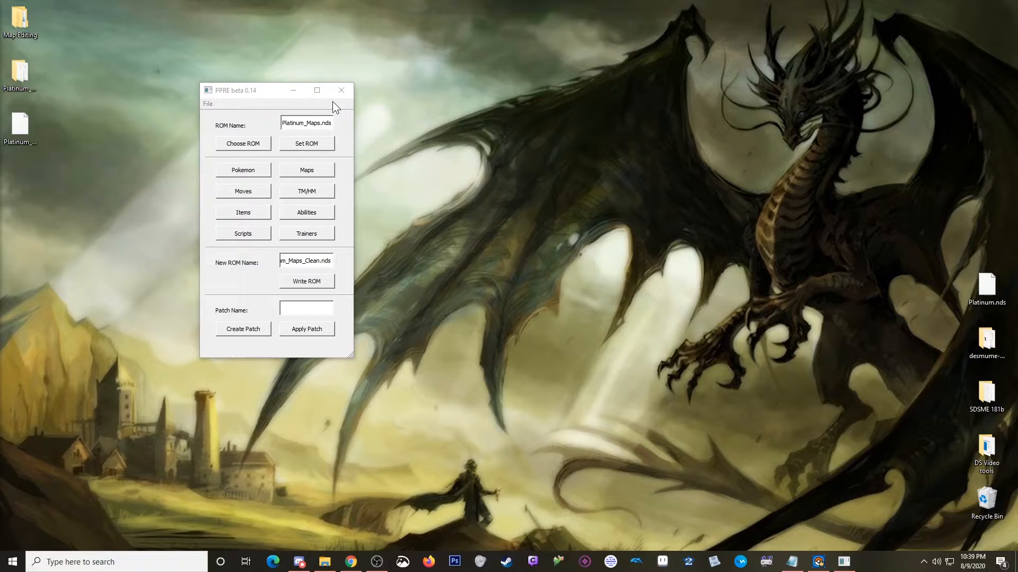
click(341, 88)
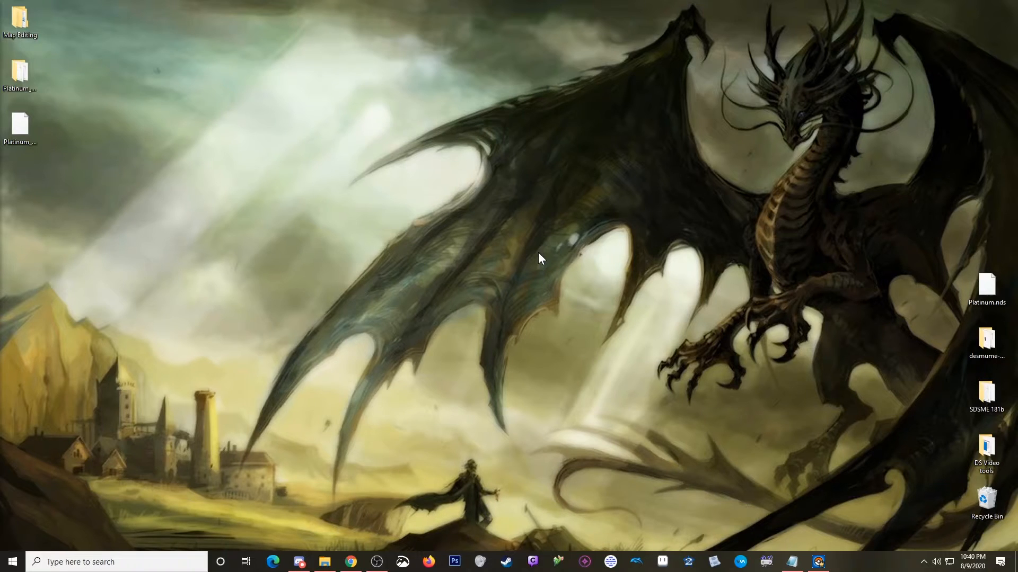
- Launch the HxD hex editor and place its window clear of the desktop icons
click(142, 560)
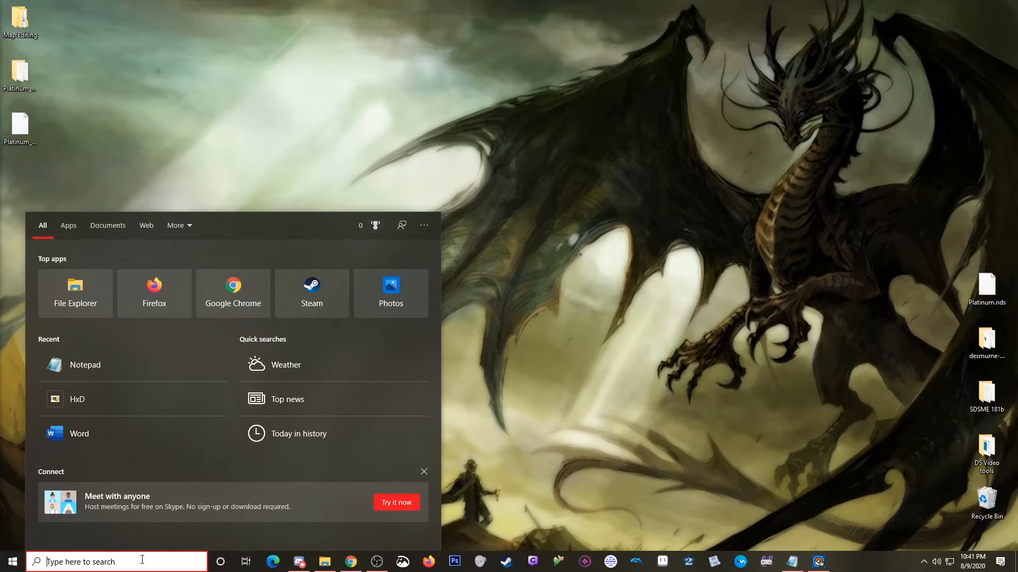
text(hxd)
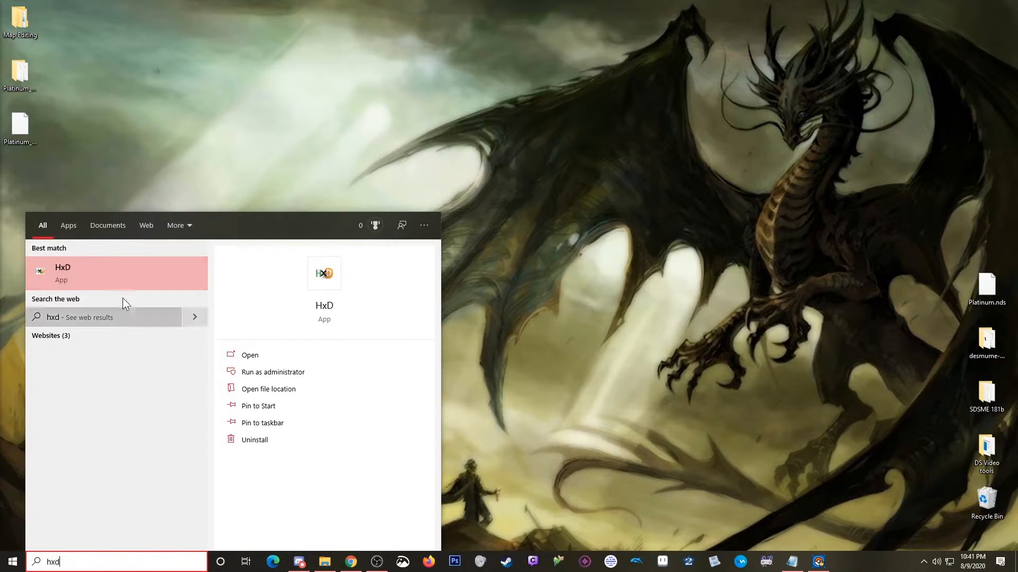
click(82, 273)
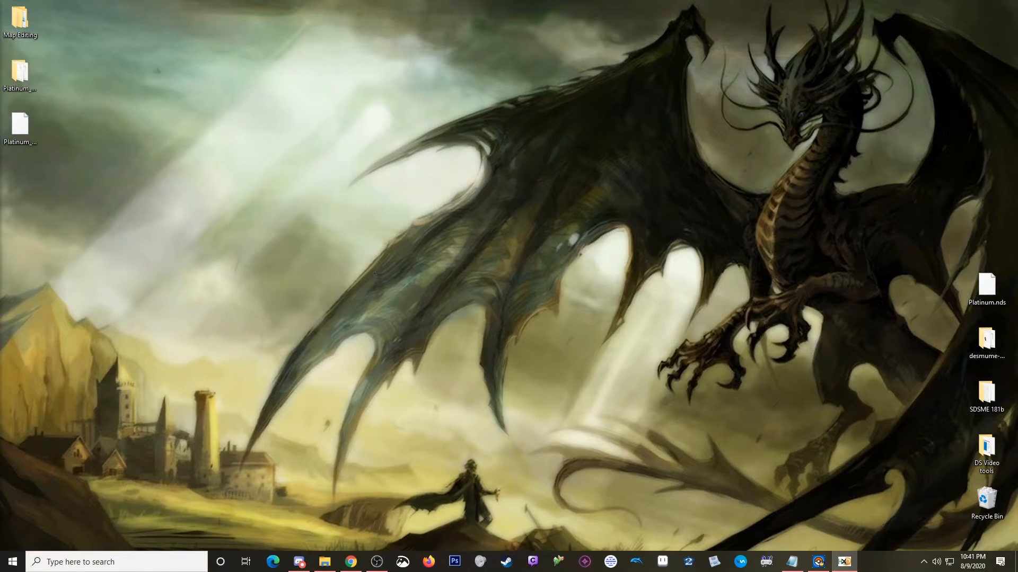
drag(220, 134, 464, 57)
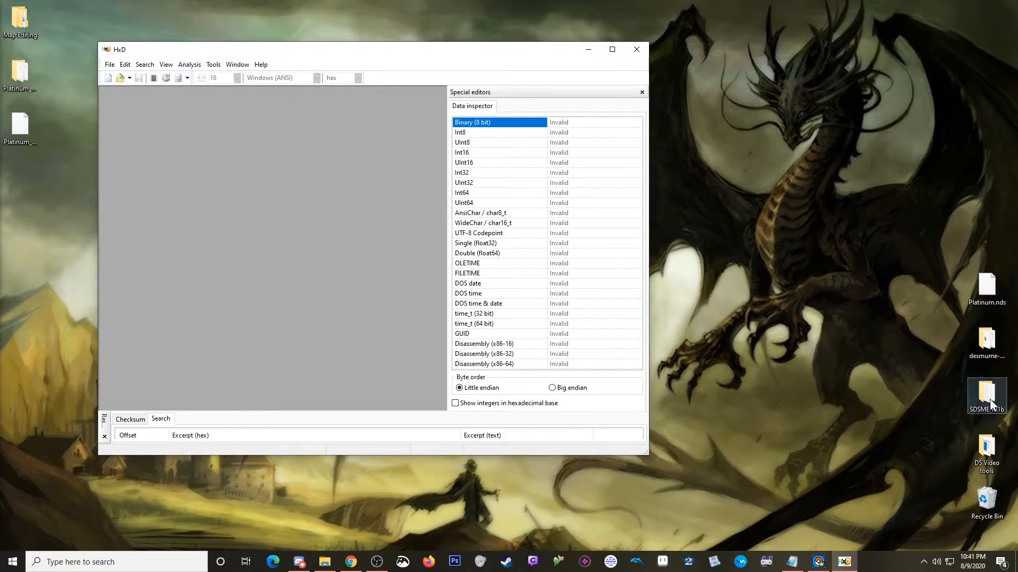
- Look at the HxDSetup archive and HxD Website shortcut in DS Video tools' HxD Hex Editor folder, and close the folder
double_click(987, 451)
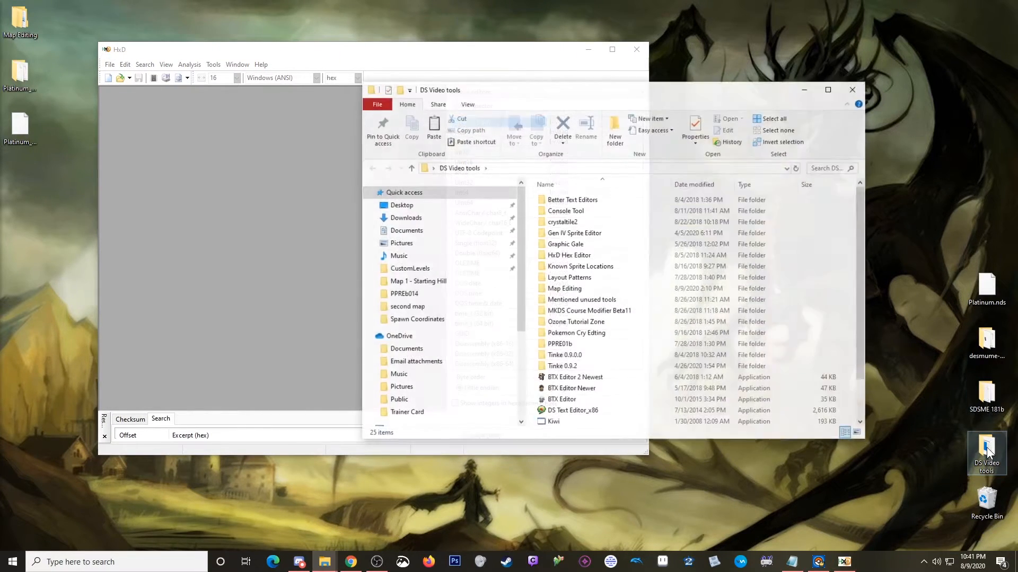
double_click(578, 256)
click(561, 214)
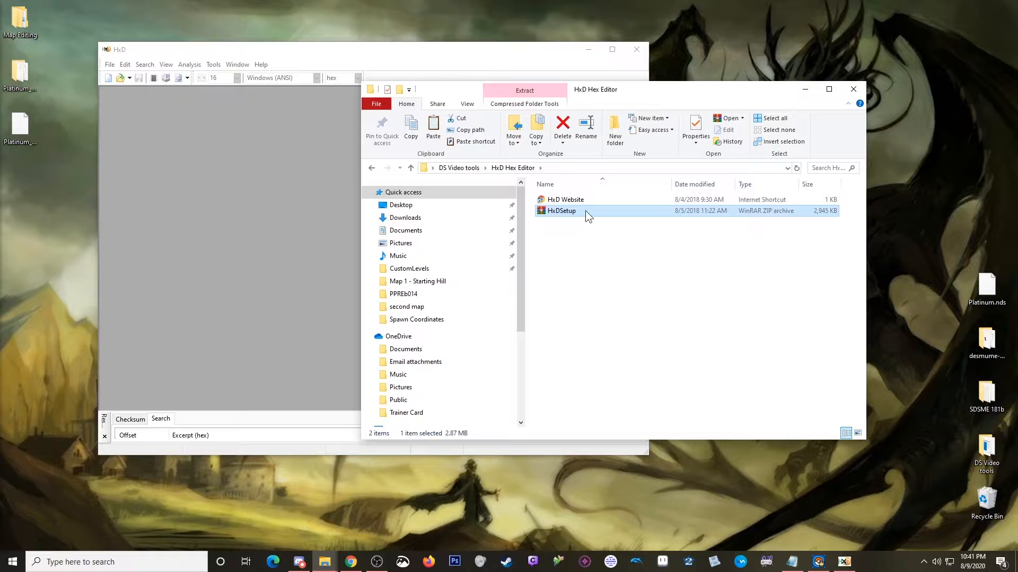
click(565, 202)
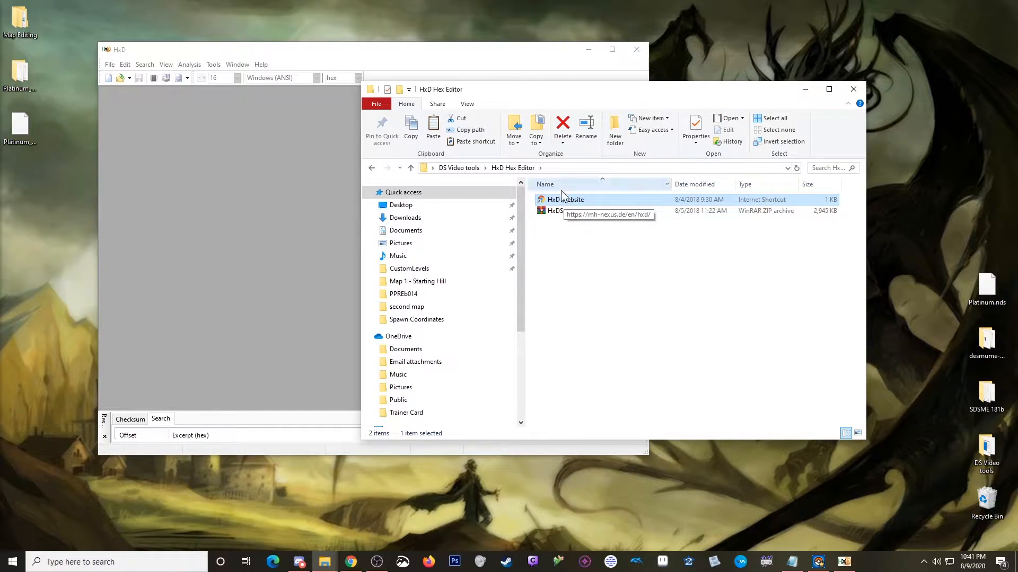
click(853, 89)
- Open Platinum_Maps_Clean.nds from the Desktop in HxD
drag(298, 48, 384, 68)
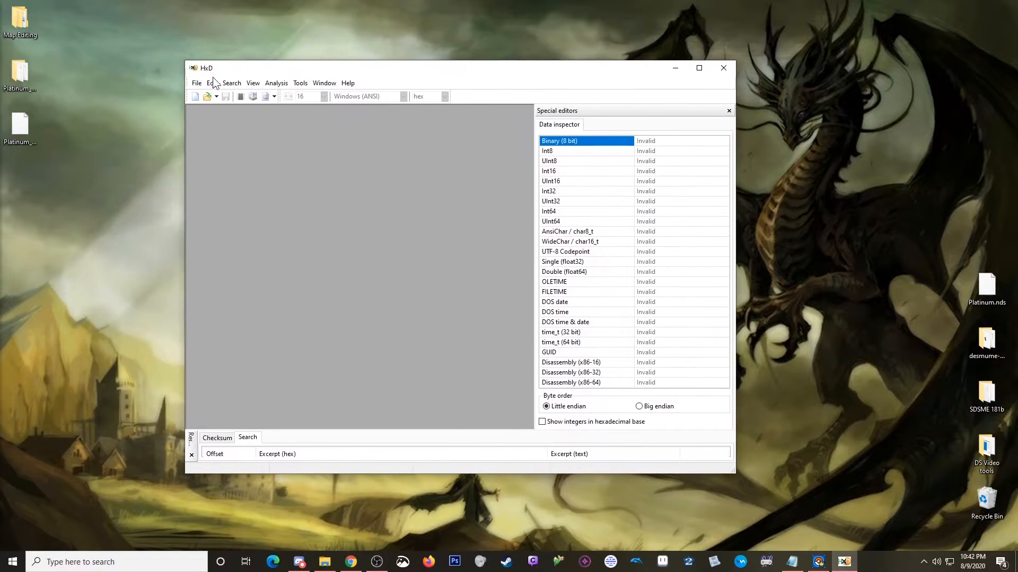
click(197, 84)
click(213, 106)
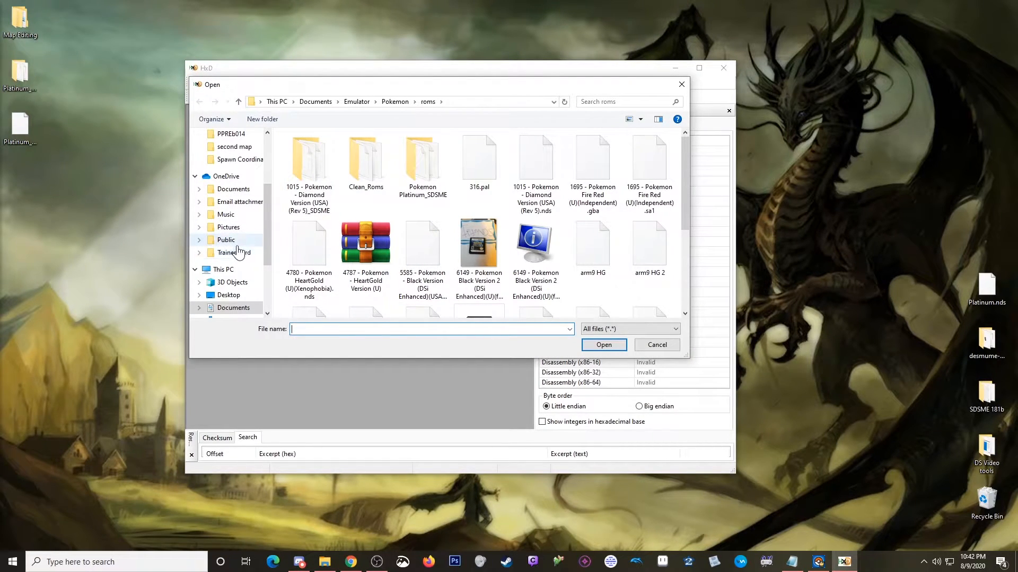
click(228, 295)
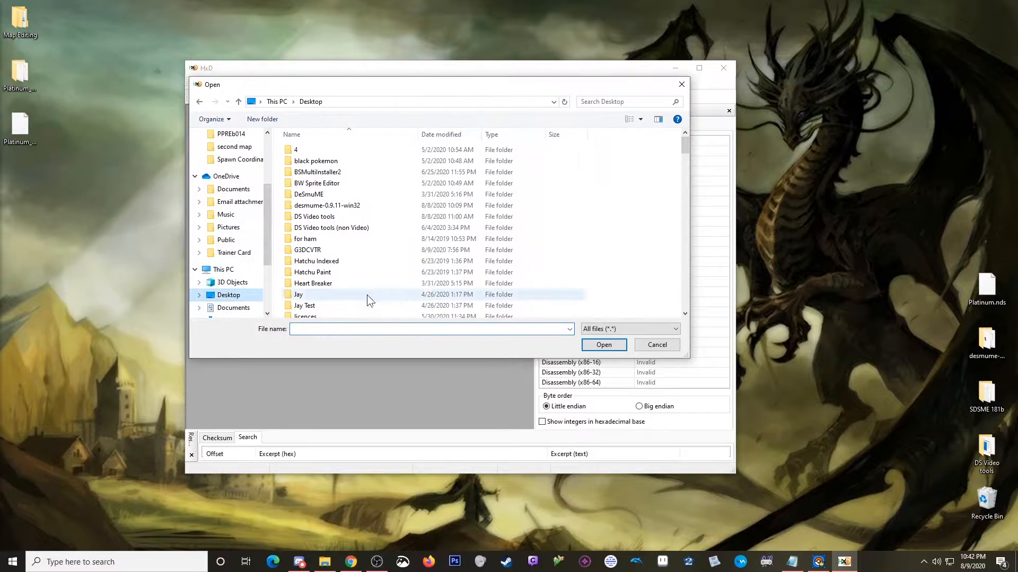
scroll(379, 228, down, 13)
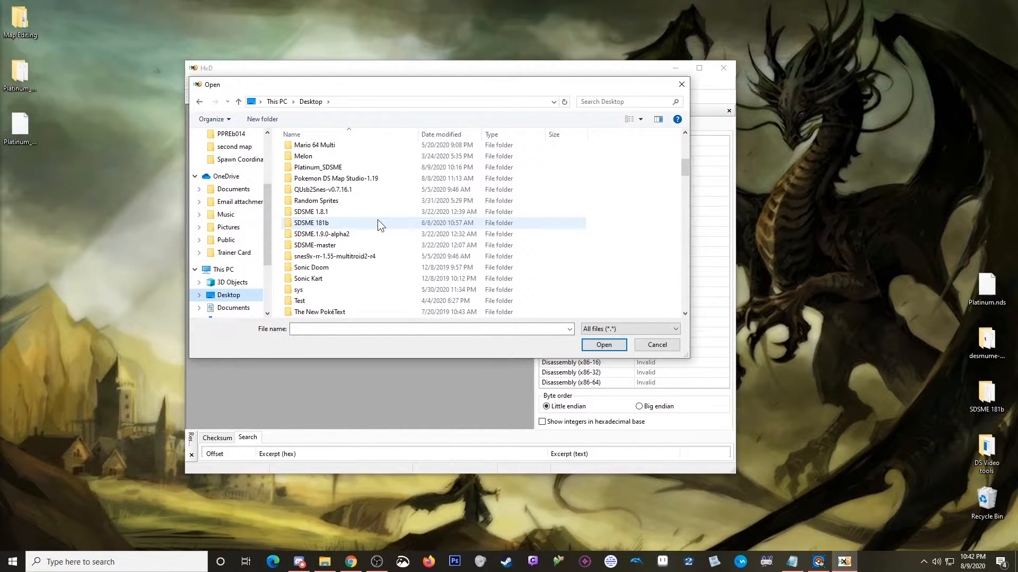
scroll(380, 225, down, 10)
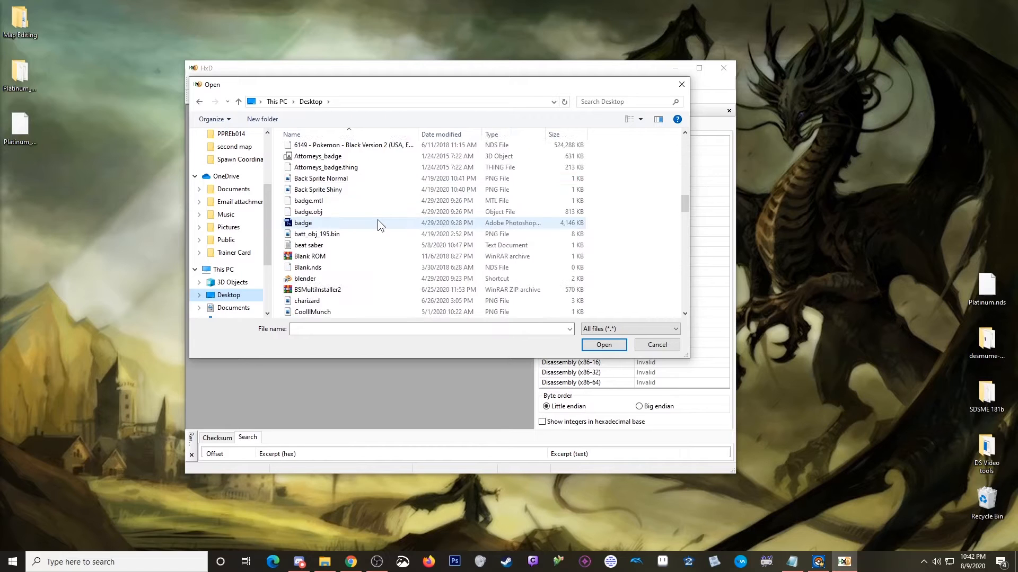
scroll(378, 222, down, 12)
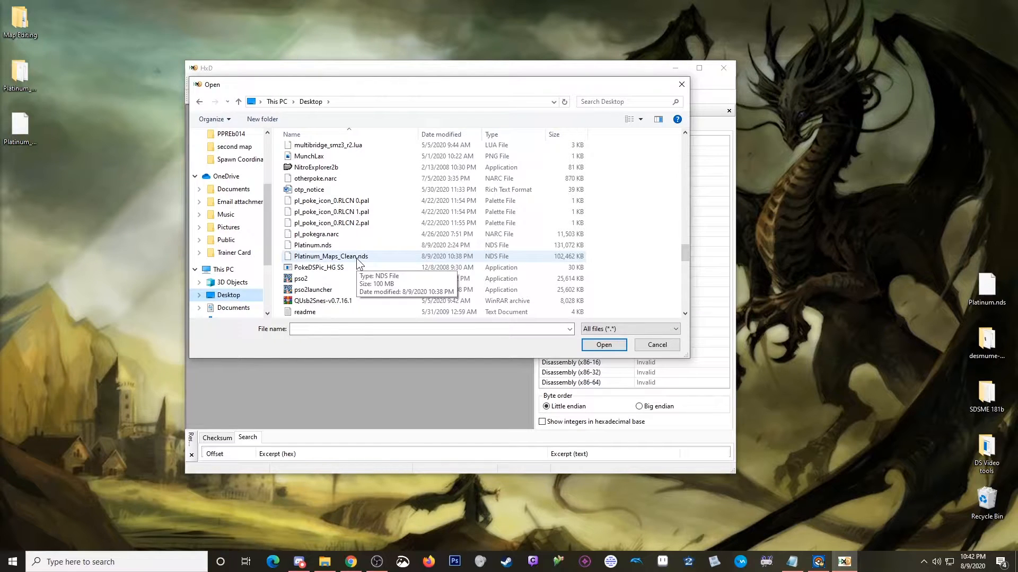
double_click(358, 258)
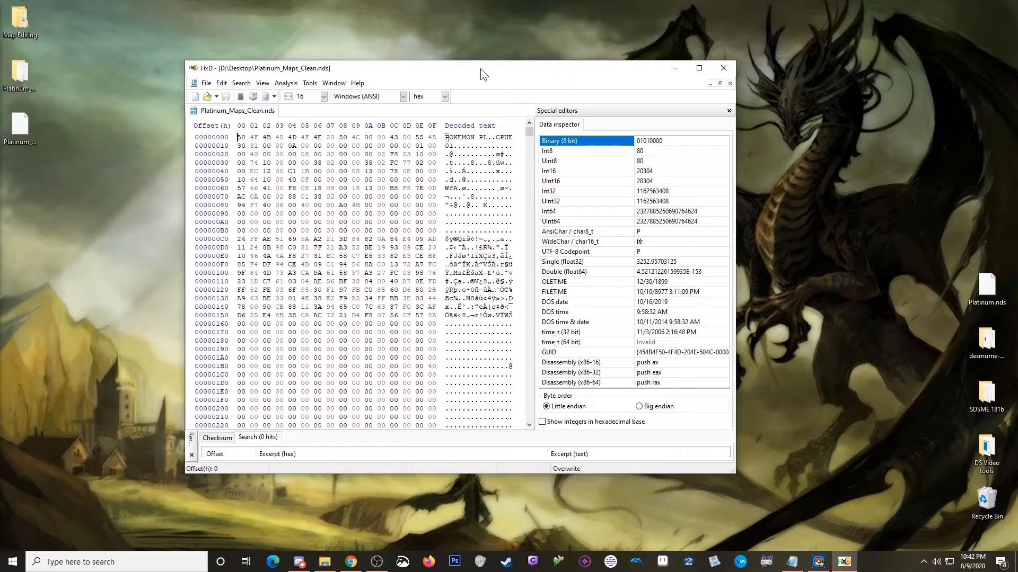
- Open the image "Coordinates Hex Offsets- All gen 4" from the Spawn Coordinates folder in Map Editing
drag(469, 68, 342, 23)
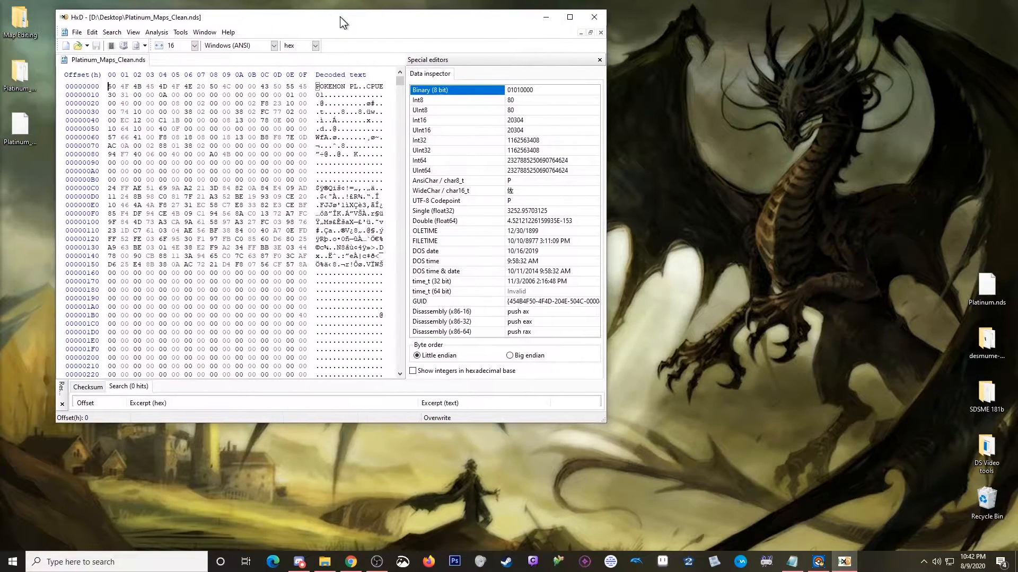
double_click(21, 24)
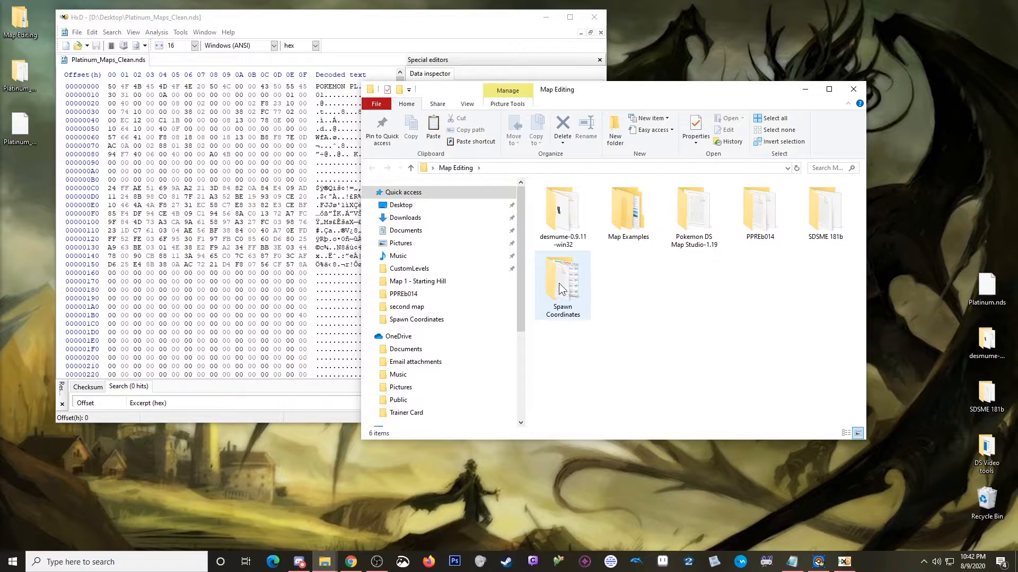
mouse_move(562, 283)
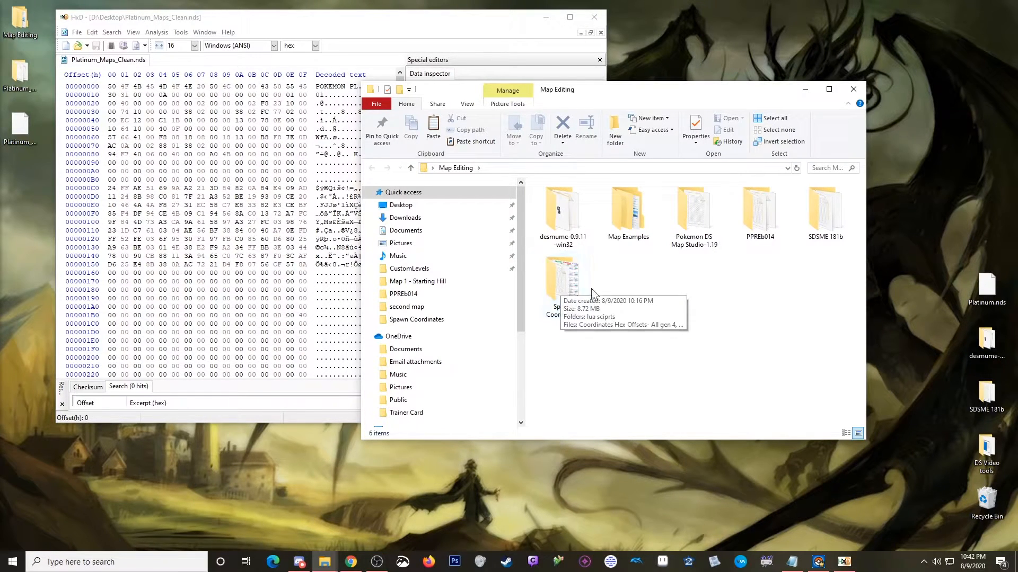
double_click(561, 283)
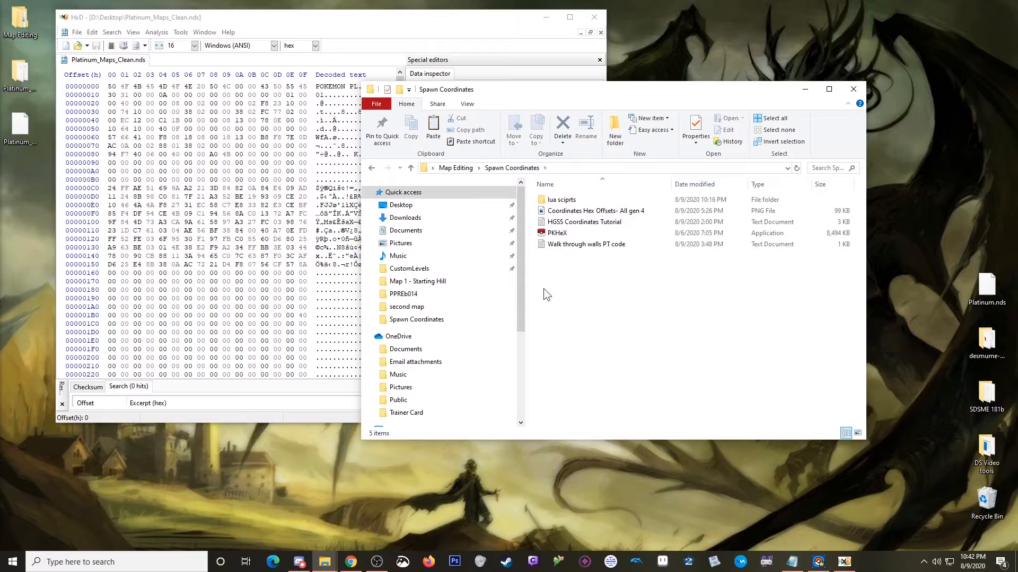
double_click(577, 212)
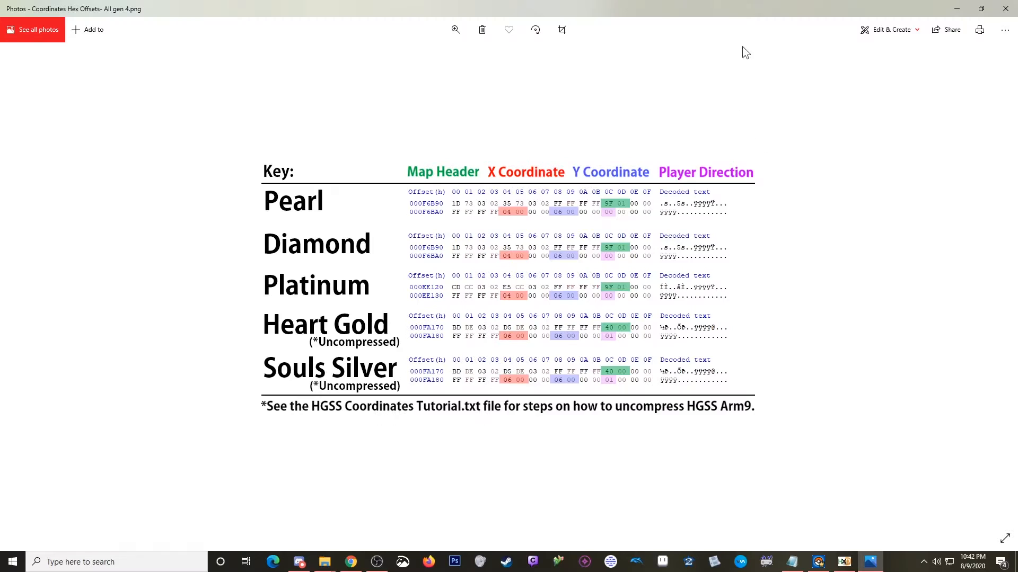
- Shrink the offsets image window and fit it beside the hex data with the whole table showing, minimizing the Spawn Coordinates folder
drag(757, 11, 533, 63)
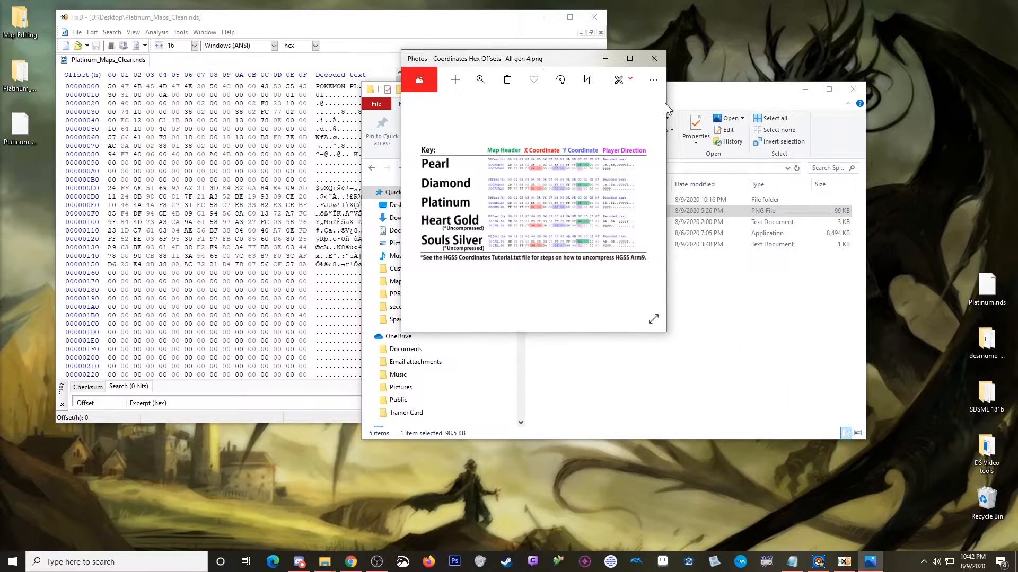
drag(670, 105, 890, 105)
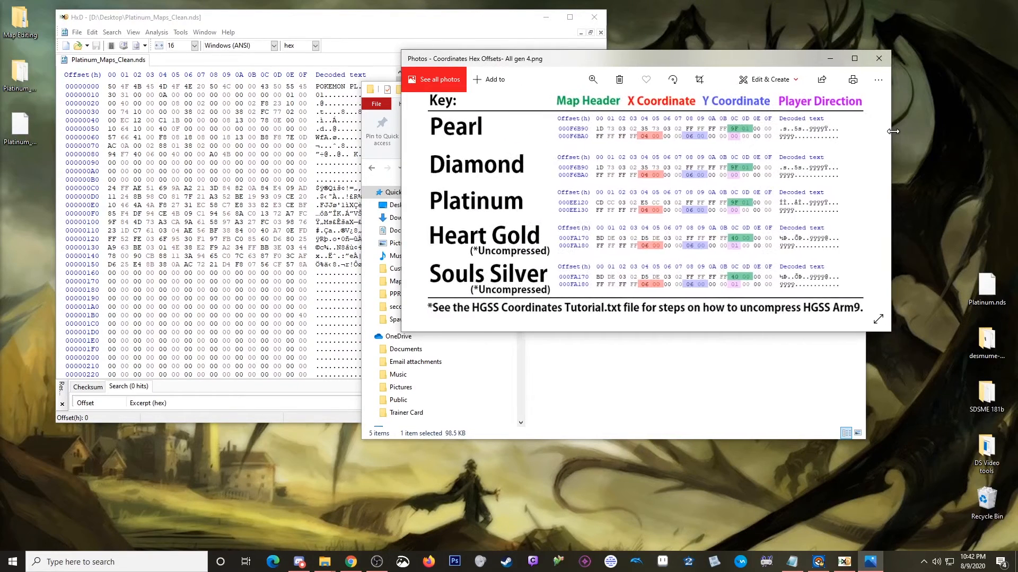
drag(675, 60, 801, 19)
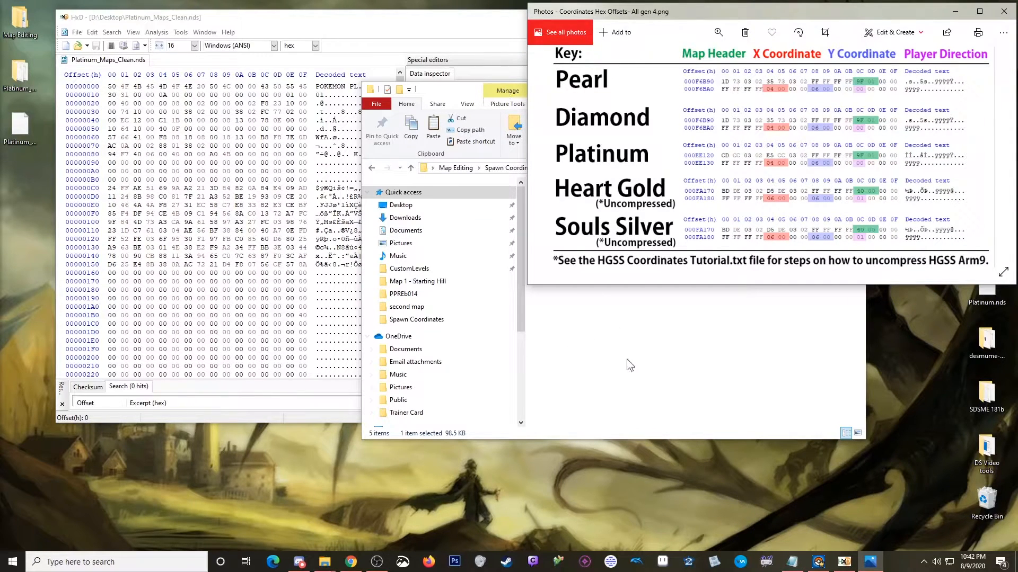
click(628, 356)
click(805, 89)
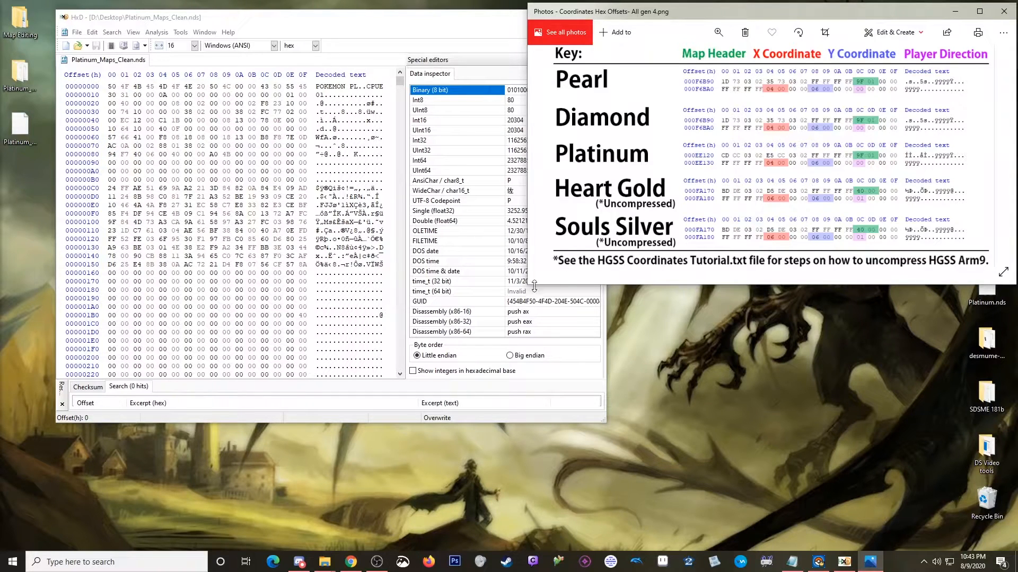
drag(536, 287, 419, 278)
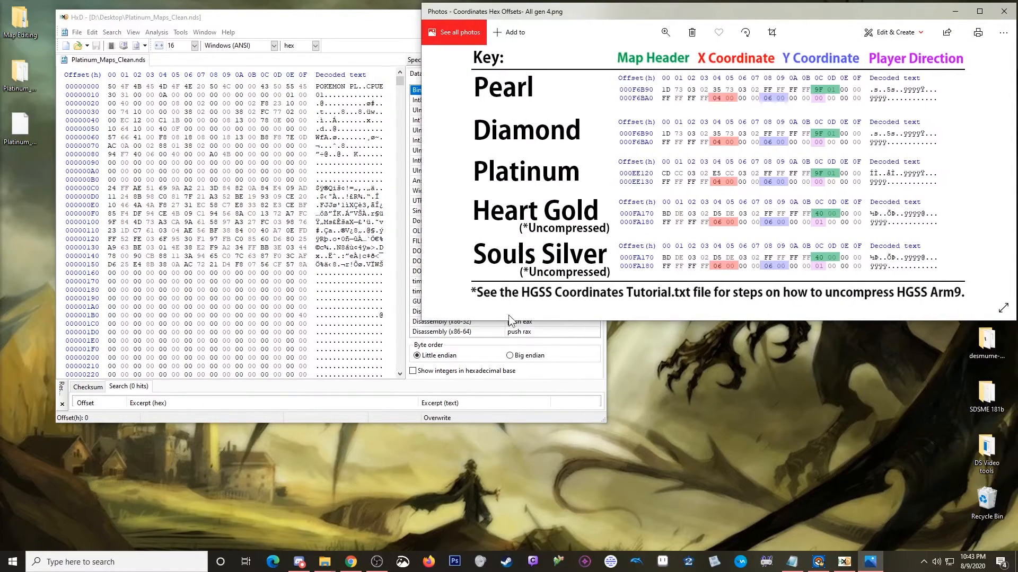
drag(513, 322, 513, 368)
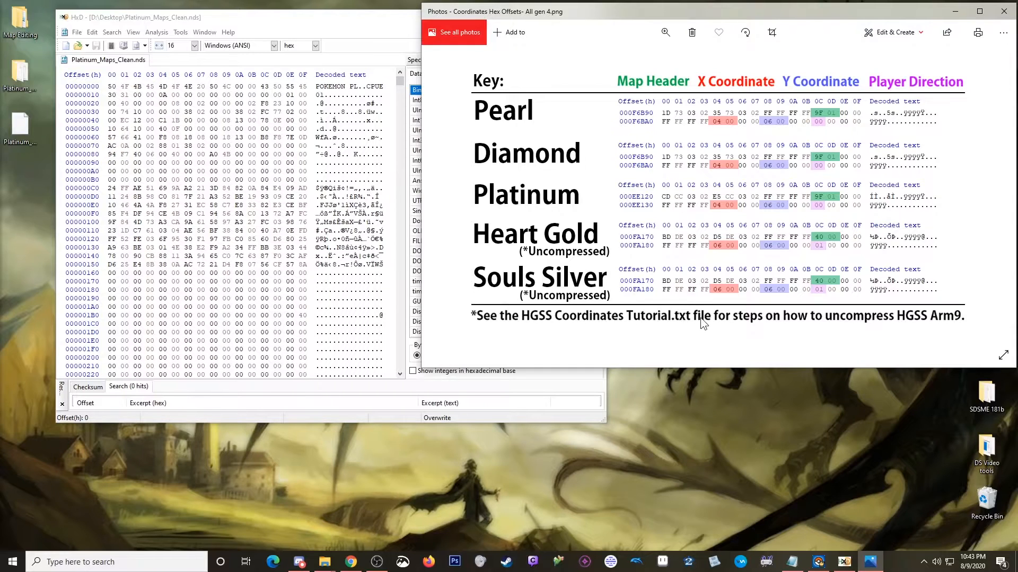
- View the HGSS Coordinates Tutorial text file, highlight its PokeCommunity link, and put the file and its folder away
click(324, 562)
click(313, 541)
click(583, 222)
double_click(564, 223)
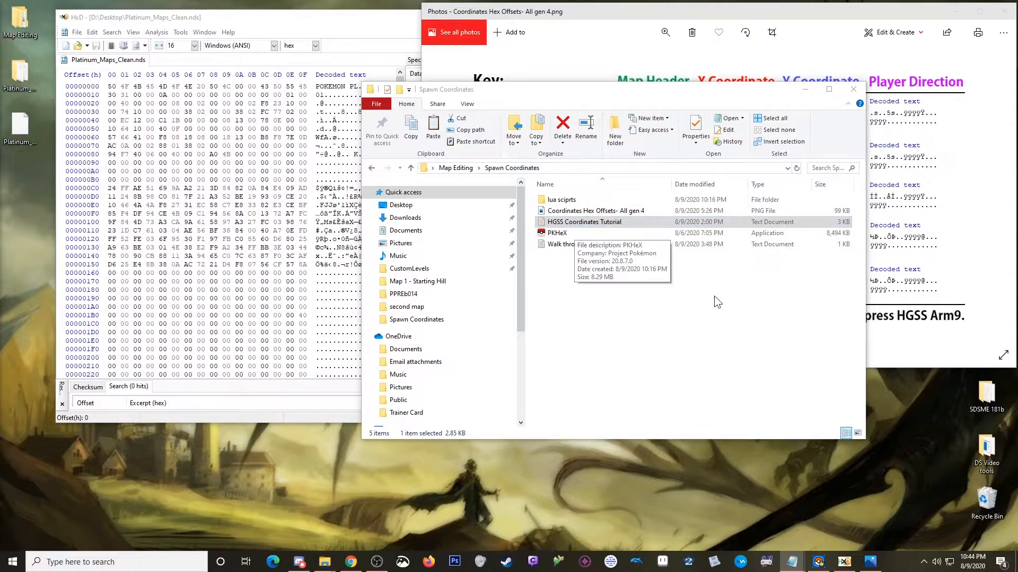
drag(0, 159, 739, 168)
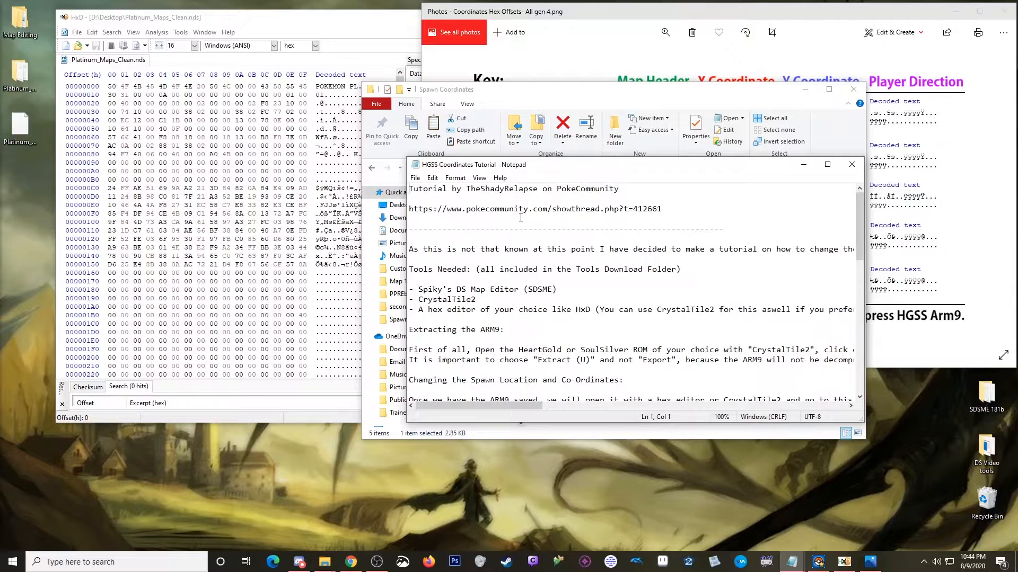
drag(668, 214, 383, 217)
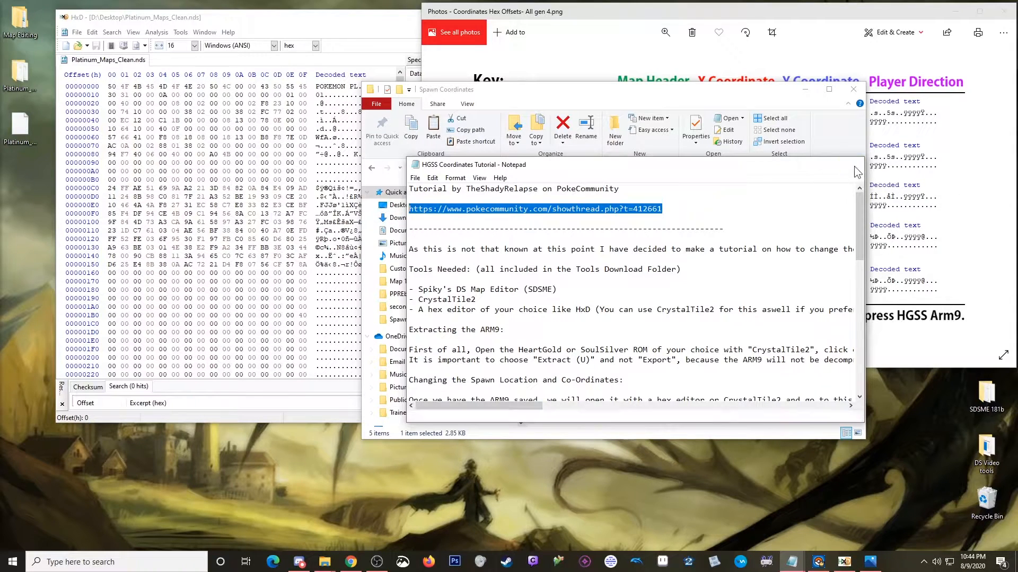
click(839, 126)
click(804, 89)
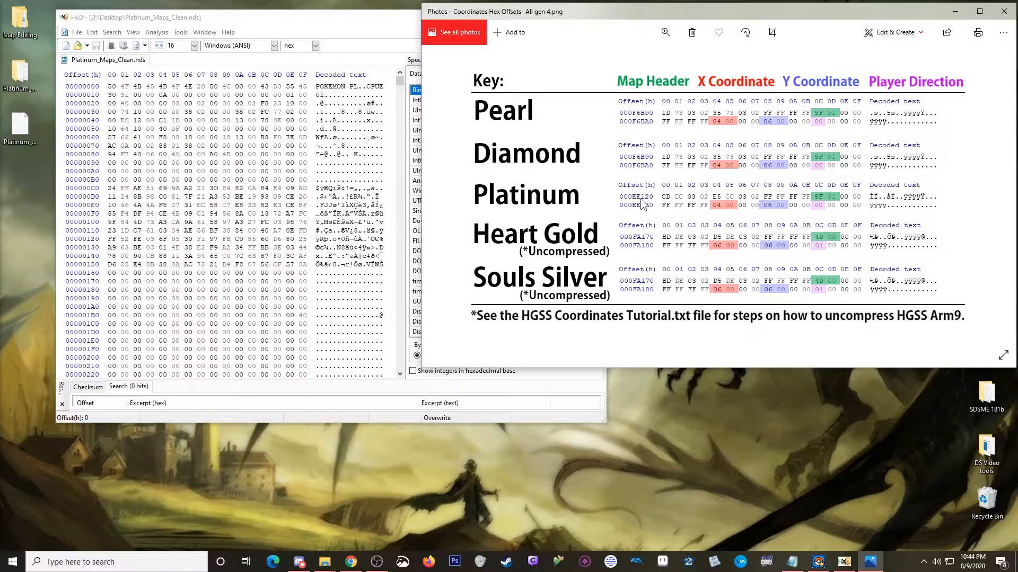
- Minimize the offsets image and go to the Platinum spawn data at row 000EE120 of the ROM's hex data
click(955, 11)
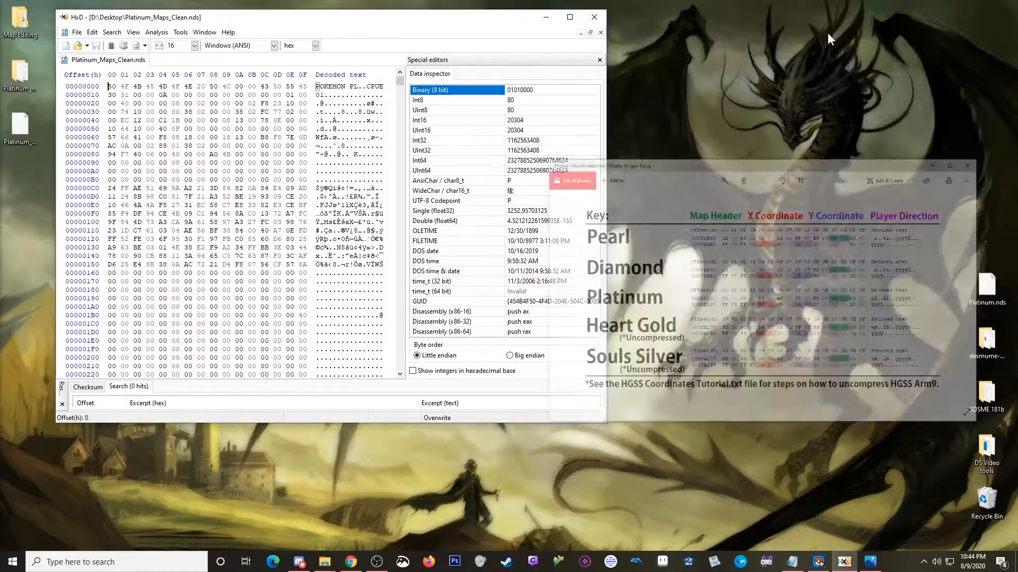
drag(402, 79, 403, 90)
drag(434, 19, 435, 46)
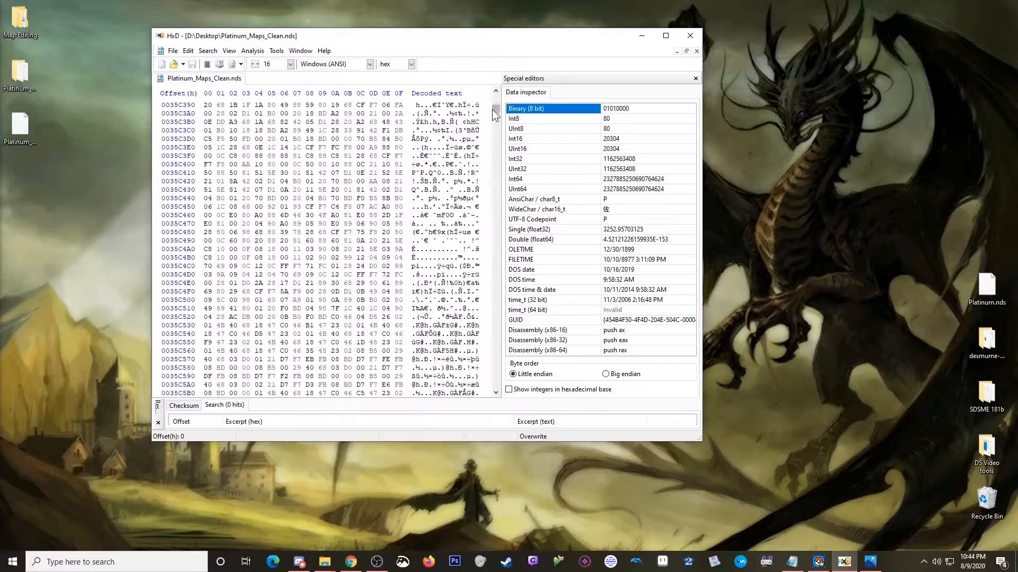
mouse_move(493, 110)
mouse_down()
mouse_move(488, 150)
mouse_move(488, 103)
mouse_up()
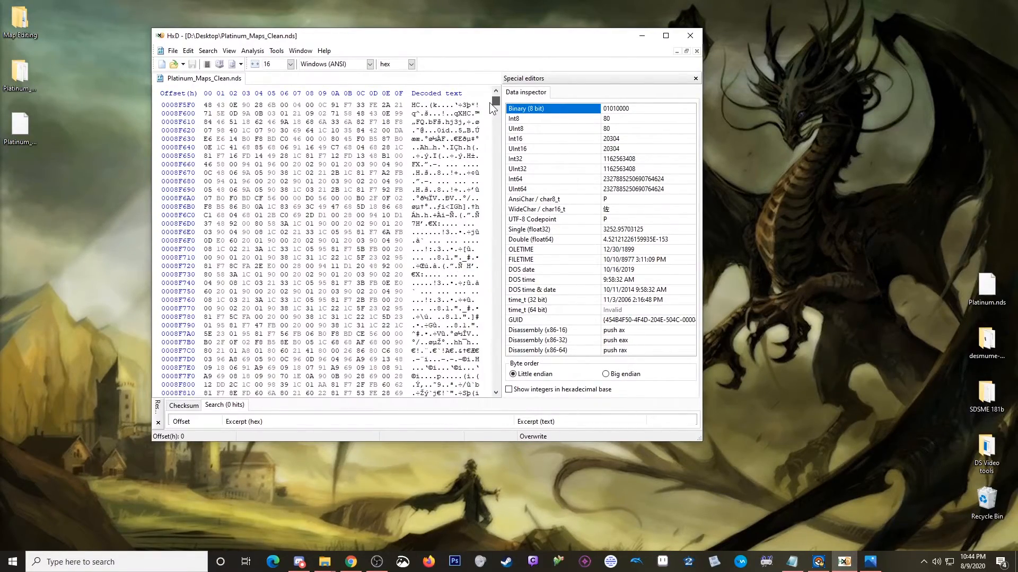
scroll(369, 159, up, 19)
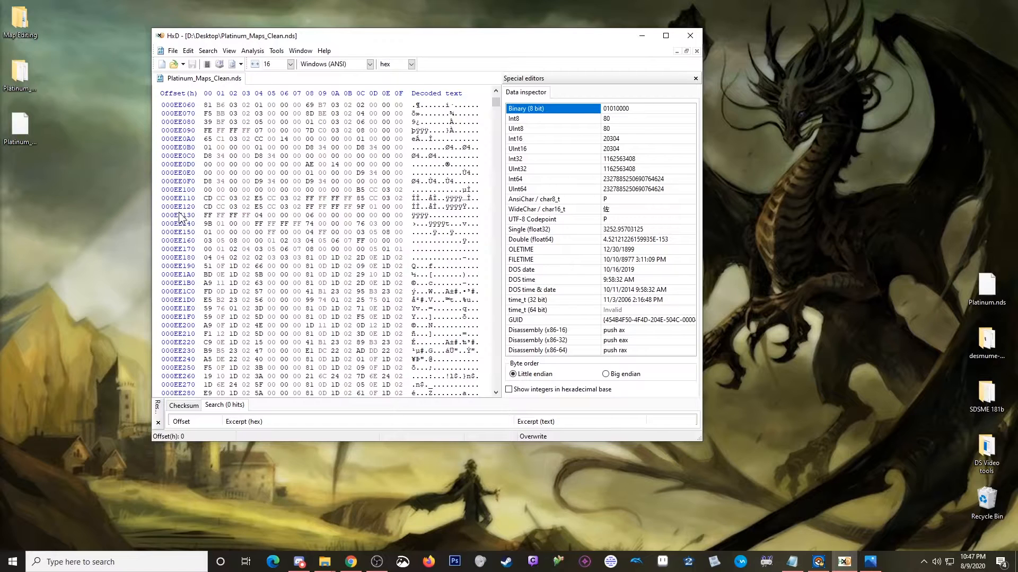
click(213, 207)
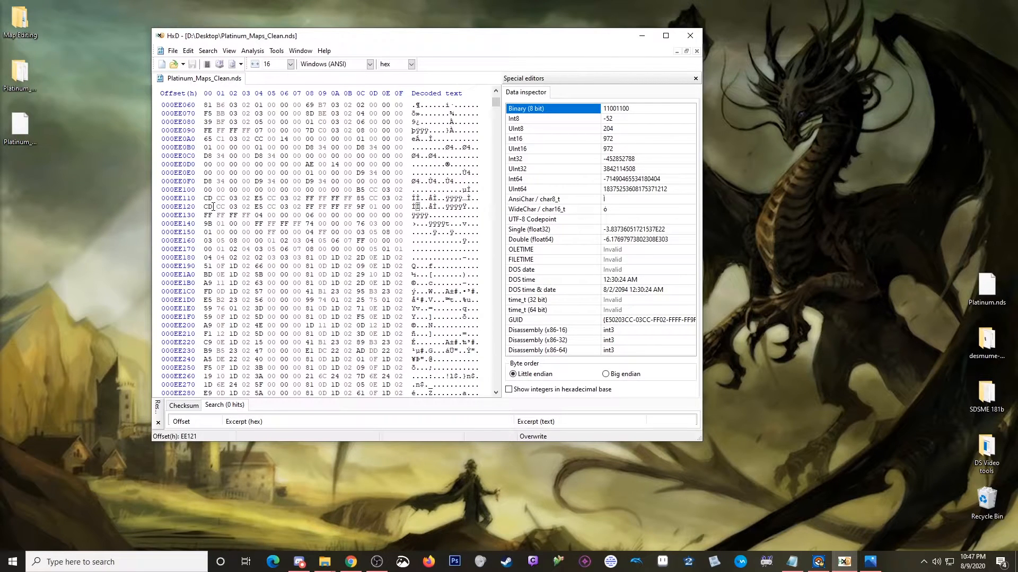
drag(401, 34, 266, 60)
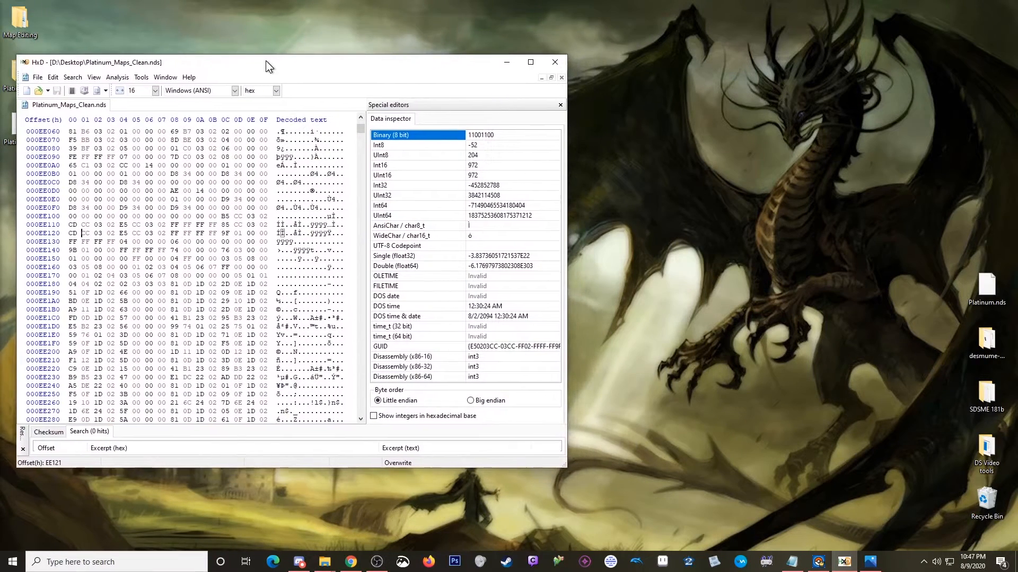
- Bring back the offsets image, open a new Notepad document below its table, and note the map header number 415
click(870, 562)
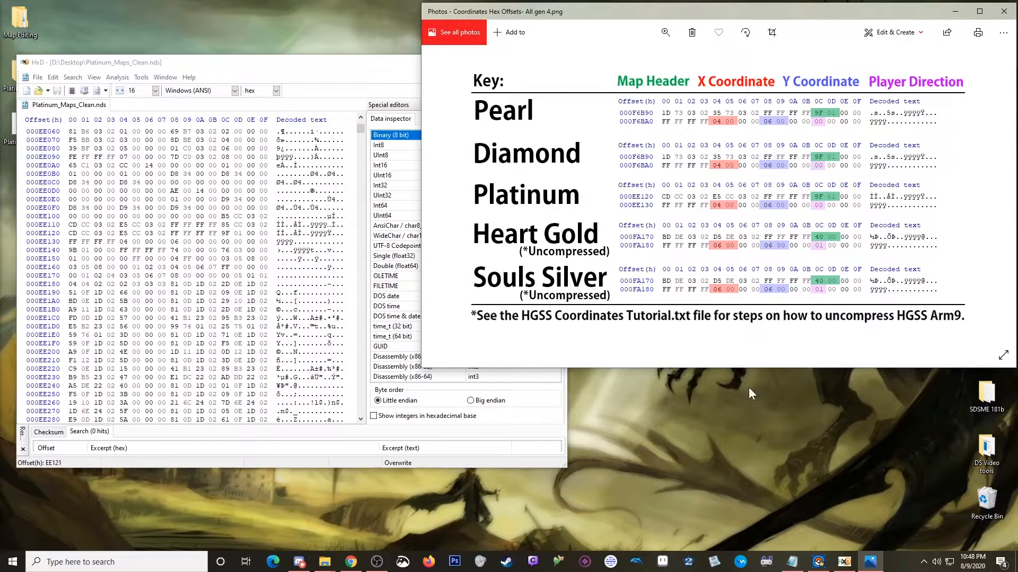
click(790, 562)
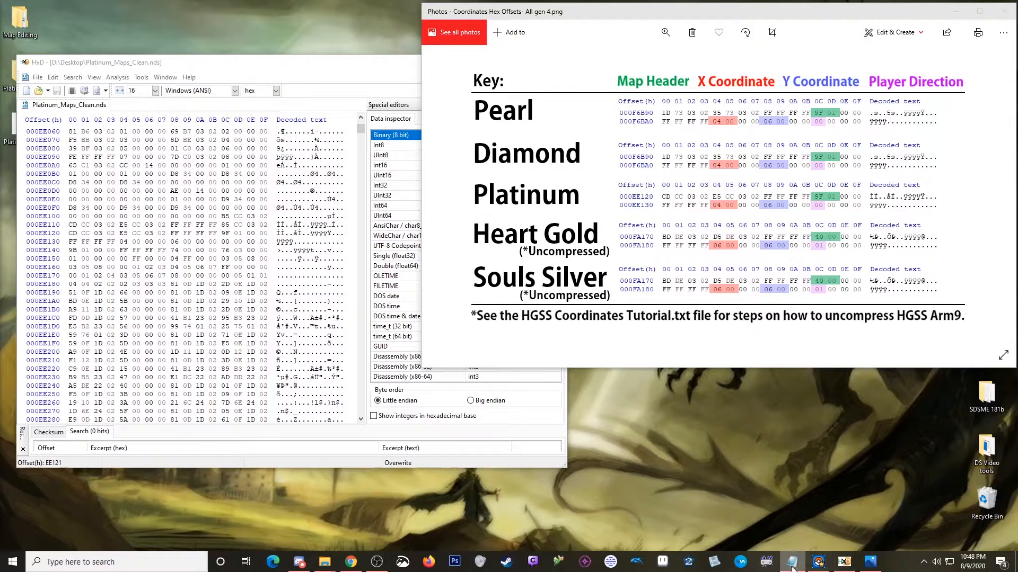
right_click(792, 563)
click(762, 504)
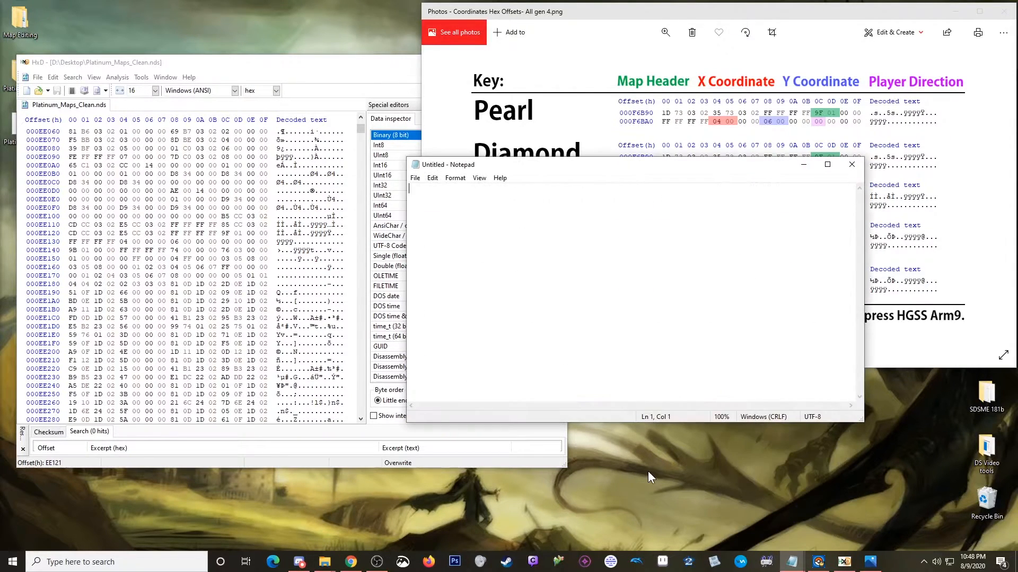
drag(615, 167, 751, 286)
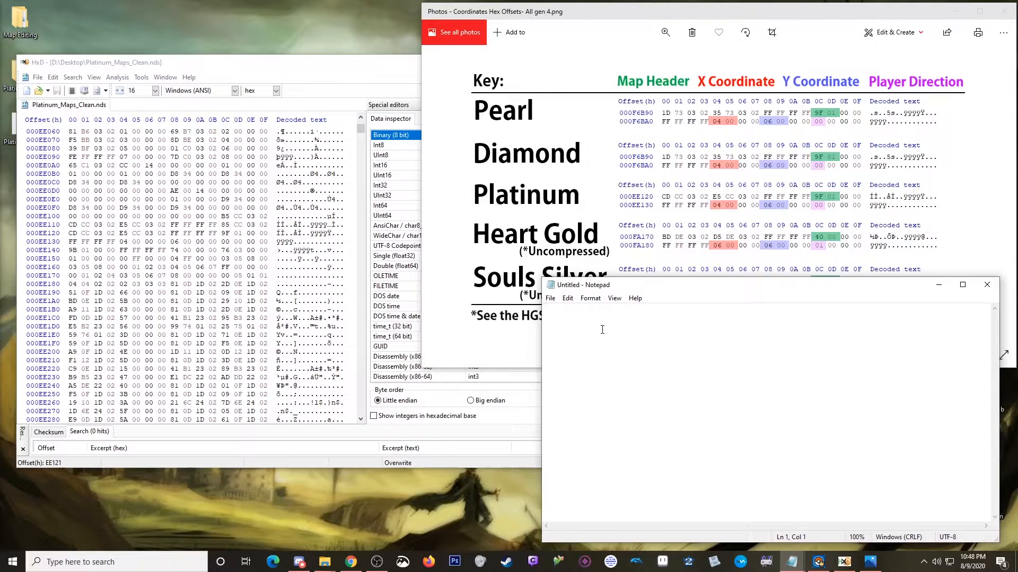
text(4-)
text(15)
- Look up "415 in hex" on Google, complete the note as "415 = 0x19f", and move the browser window out of the way
key(alt+Tab)
drag(0, 139, 546, 25)
click(288, 225)
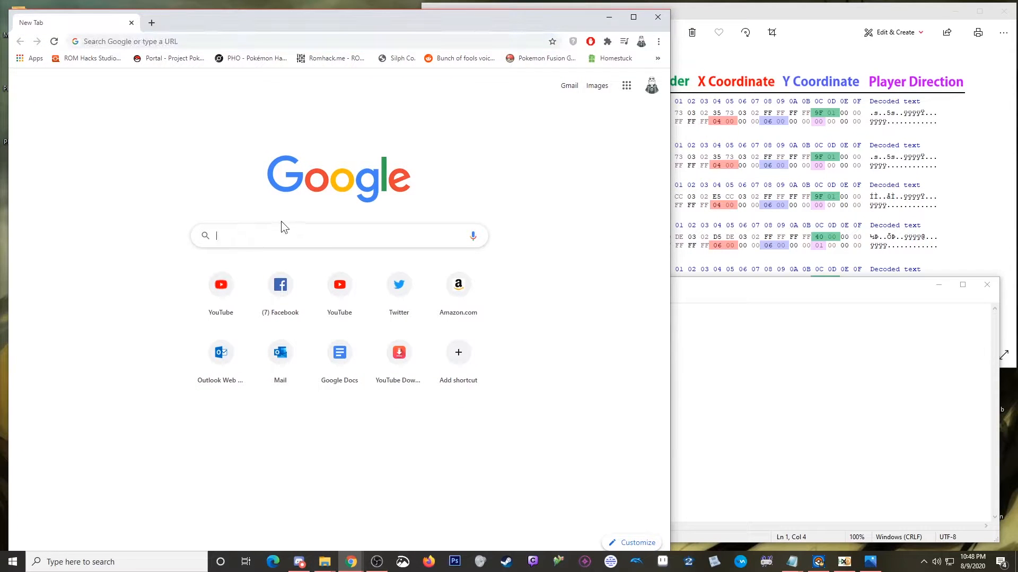
text(415 in he)
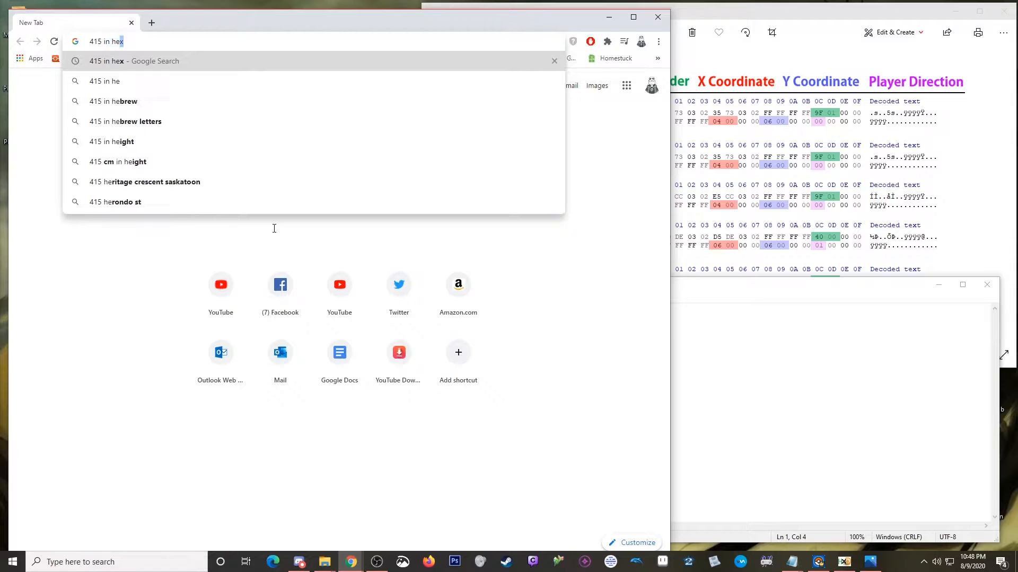
key(Return)
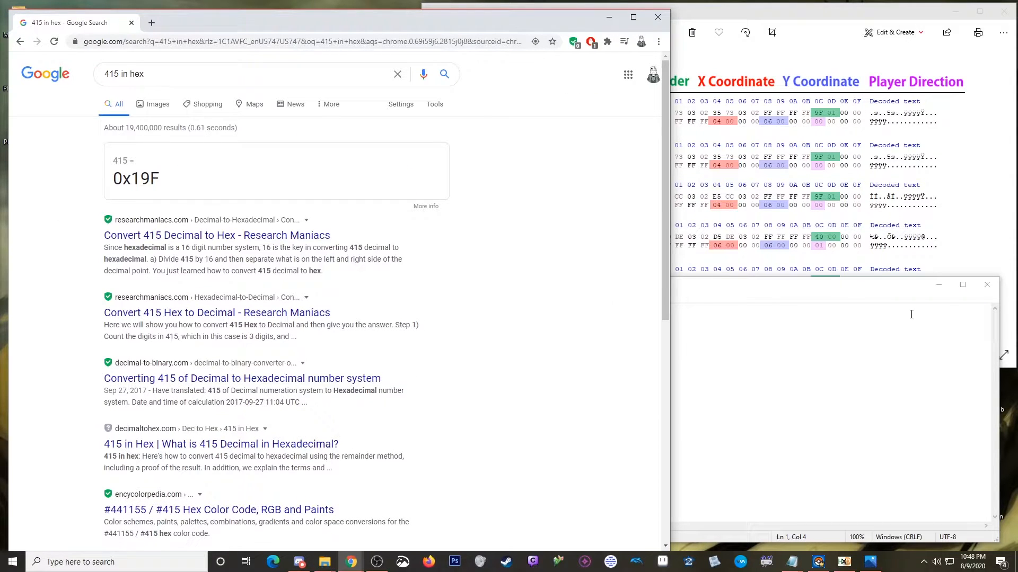
click(918, 314)
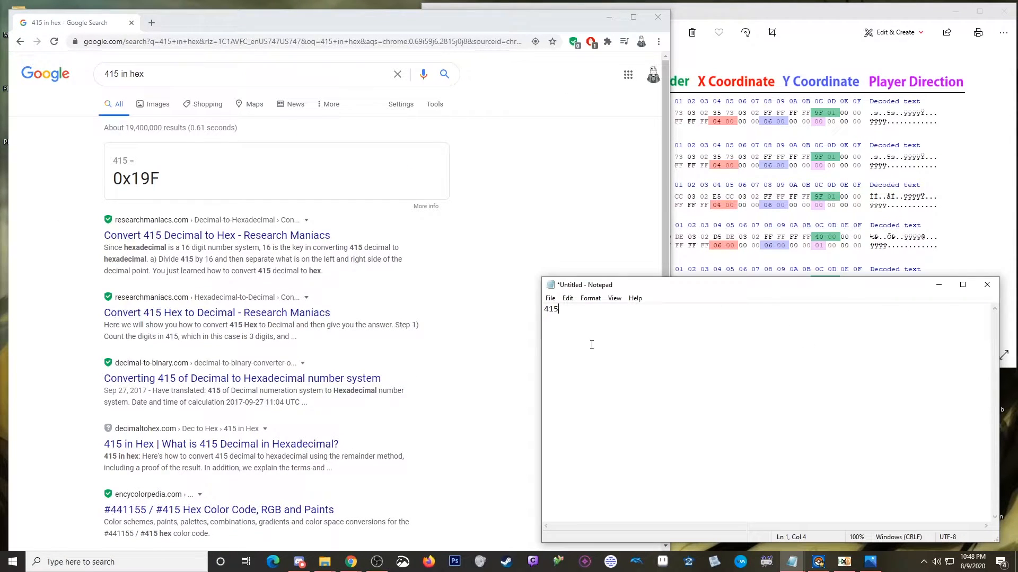
text(= 0x19f)
drag(421, 24, 533, 393)
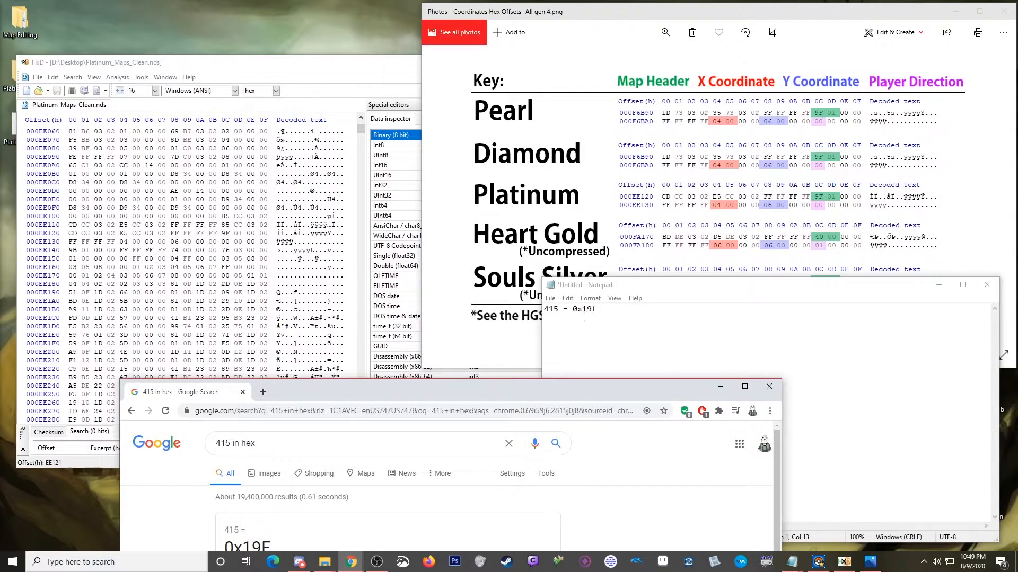
- Write the byte-swapped form "9F 01" after 0x19f on the 415 line of the note
click(601, 310)
drag(602, 310, 571, 319)
key(ctrl+c)
click(615, 315)
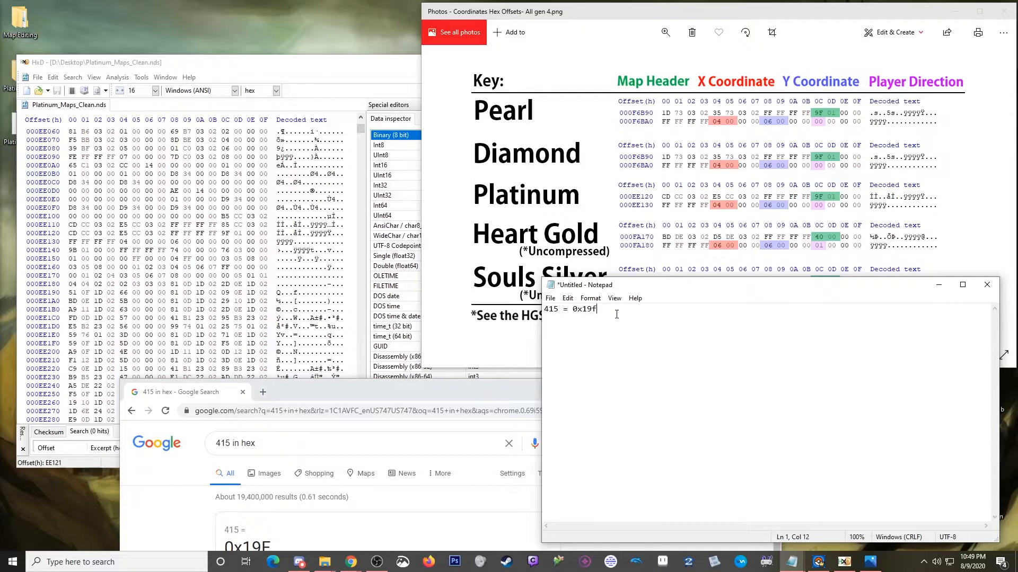
key(ctrl+v)
key(BackSpace)
drag(631, 309, 620, 309)
key(ctrl+x)
key(Right)
key(ctrl+v)
key(BackSpace)
text(F)
- Change the Google search to "411 in hex" and copy the converted value
click(229, 444)
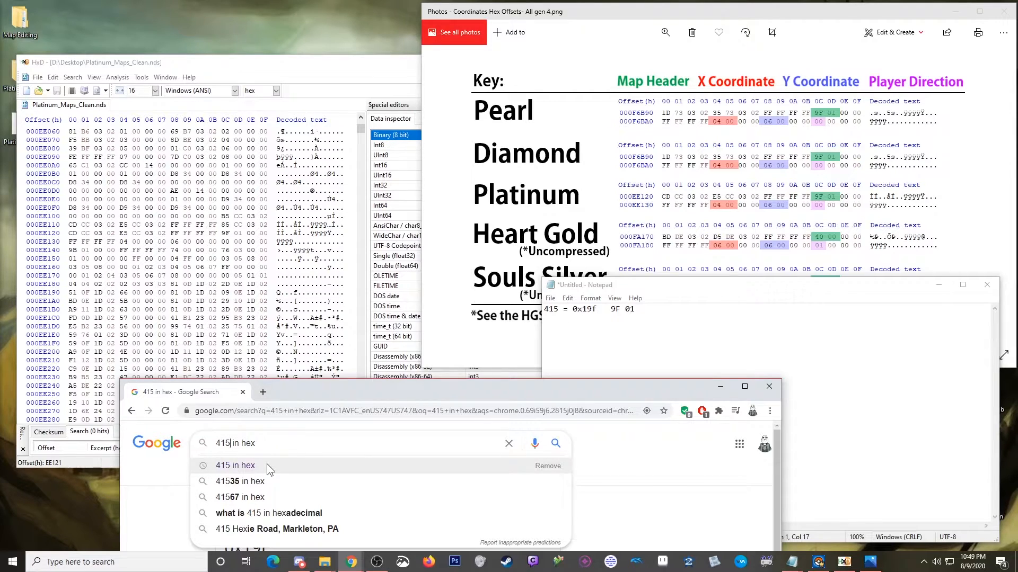
key(BackSpace)
text(1)
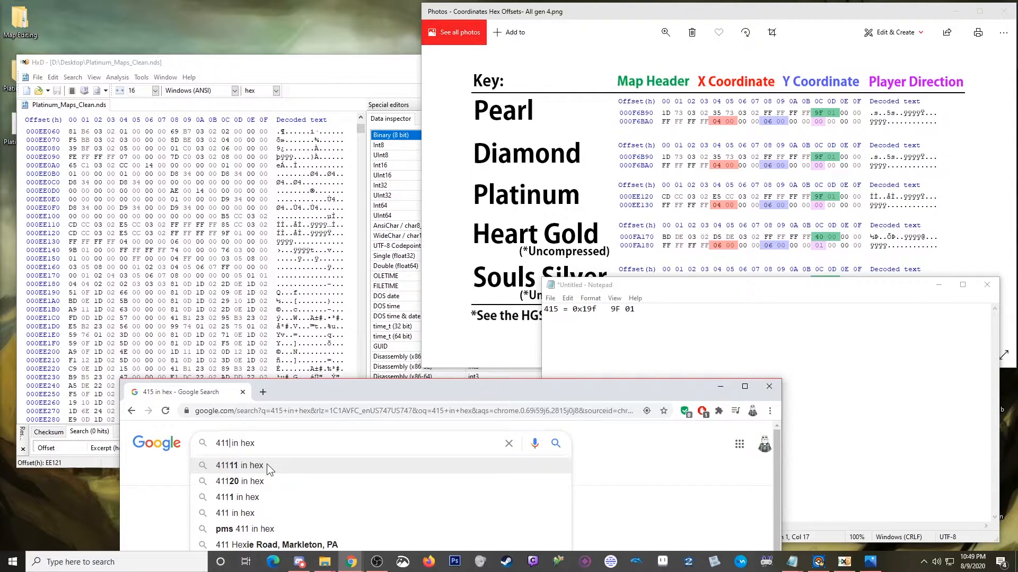
key(Return)
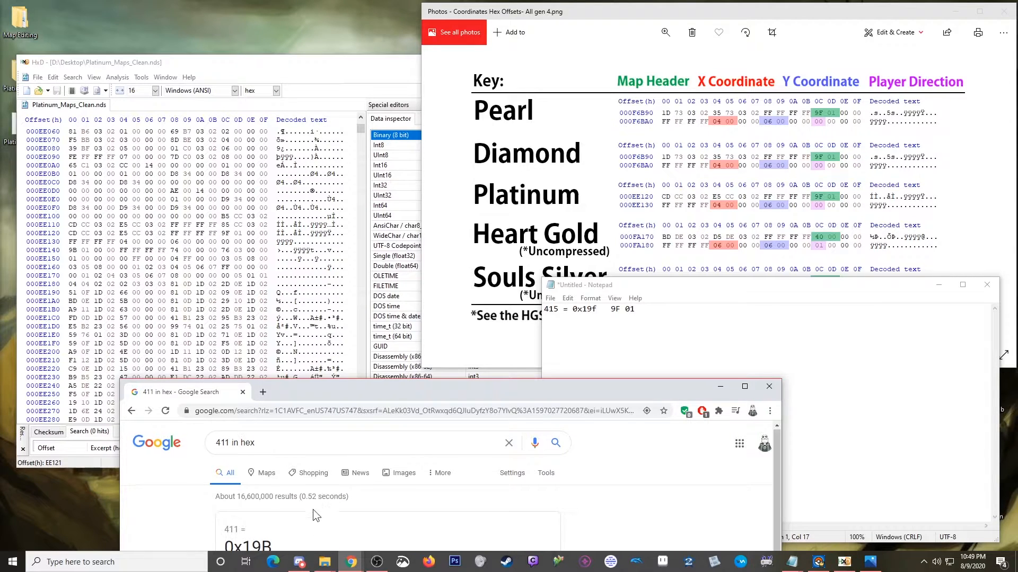
scroll(314, 513, down, 3)
scroll(318, 503, up, 2)
drag(279, 495, 222, 499)
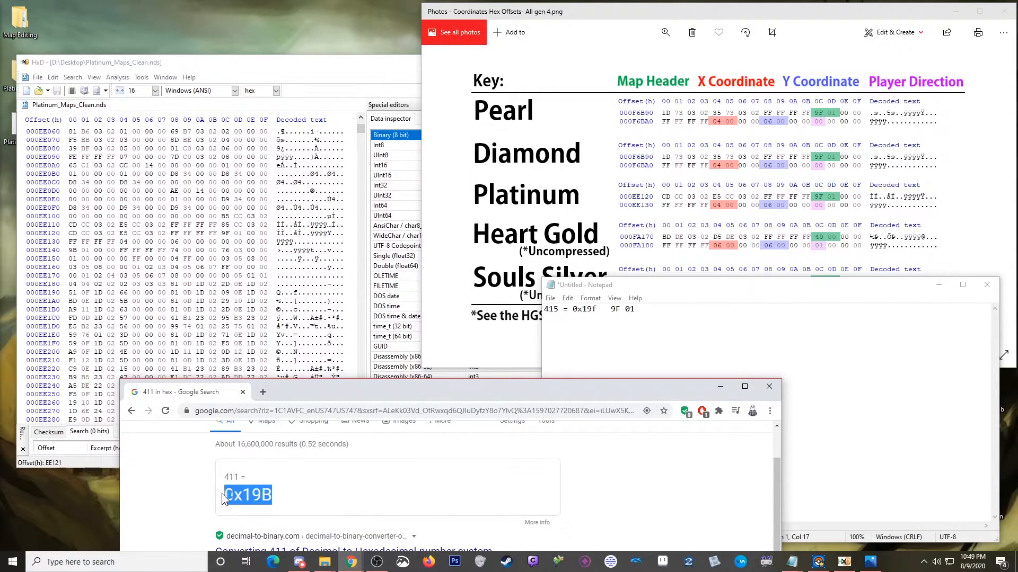
right_click(242, 498)
click(265, 428)
- Start a new "411 =" line below the 415 note and paste 0x19B into it twice
click(583, 342)
click(668, 315)
key(Return)
key(Return)
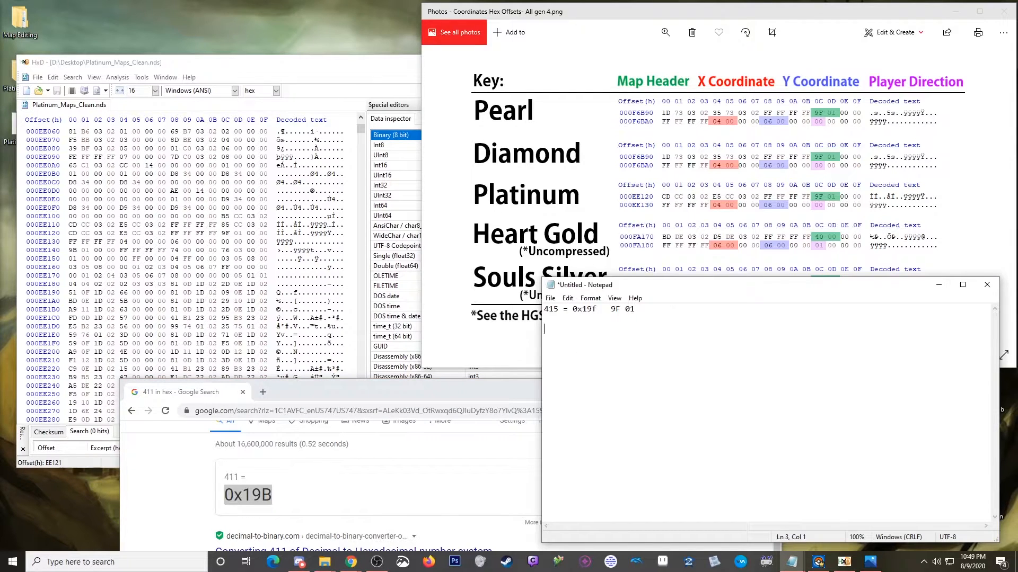
text(411 =)
key(ctrl+v)
key(ctrl+v)
- Rewrite the second 0x19B on the 411 line as the byte-swapped form "9B 01"
click(598, 329)
key(BackSpace)
click(622, 329)
drag(640, 332, 625, 331)
key(BackSpace)
key(Left)
key(BackSpace)
key(Left)
key(Left)
text(9B)
key(BackSpace)
key(BackSpace)
- In HxD, set the map header byte at offset EE12C to 9B and save the ROM
click(104, 183)
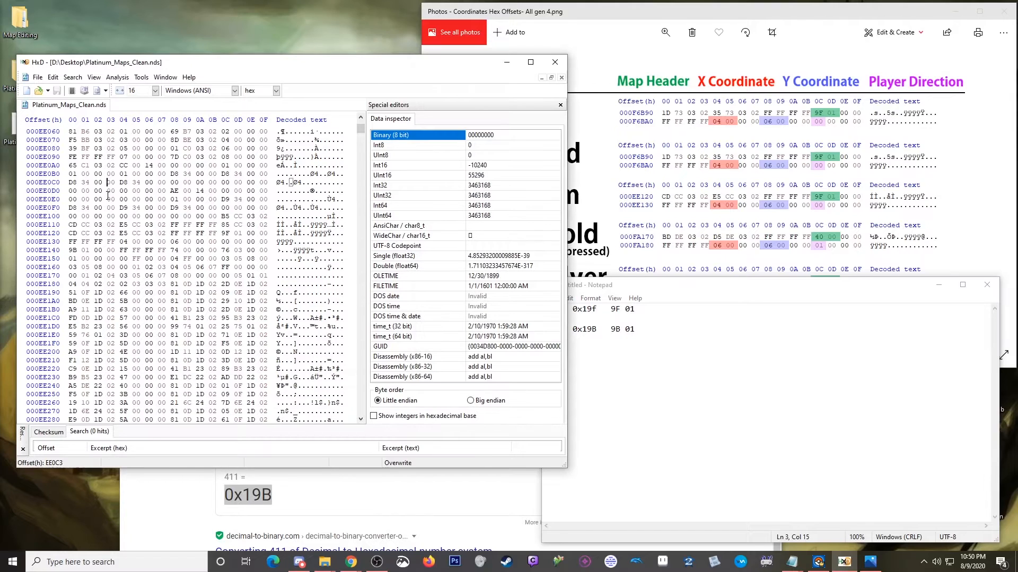
scroll(152, 309, down, 4)
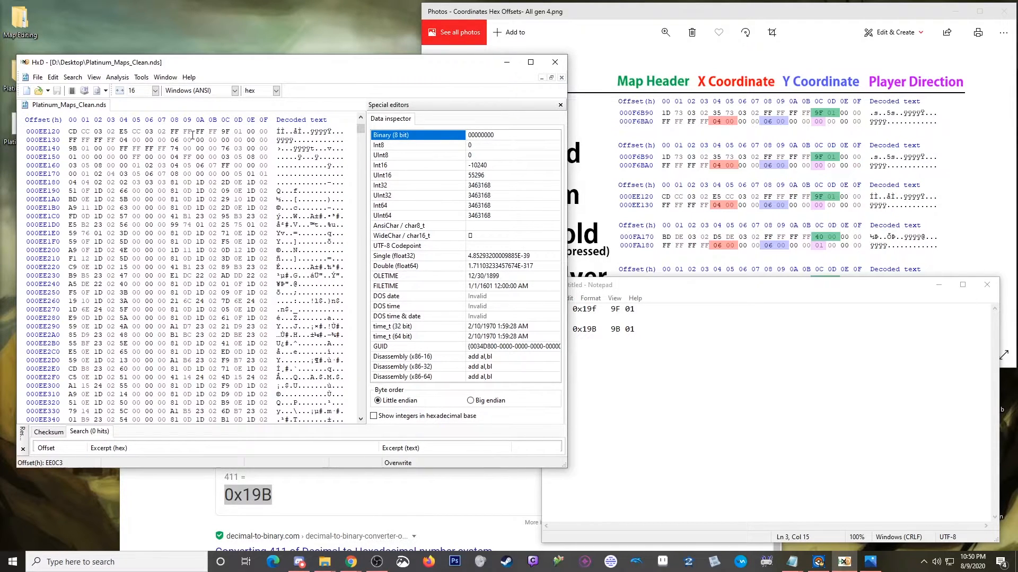
drag(236, 133, 226, 132)
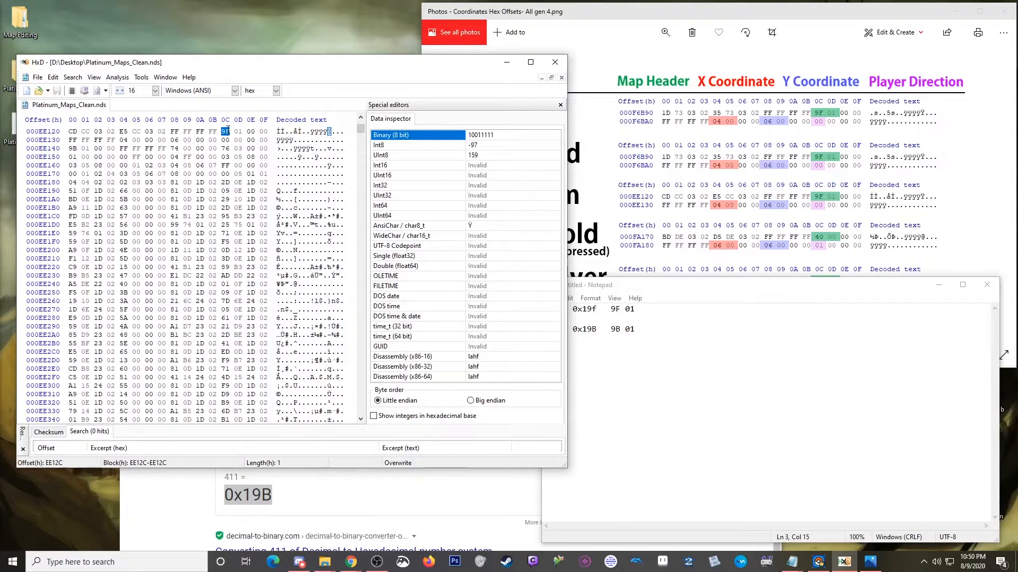
click(226, 132)
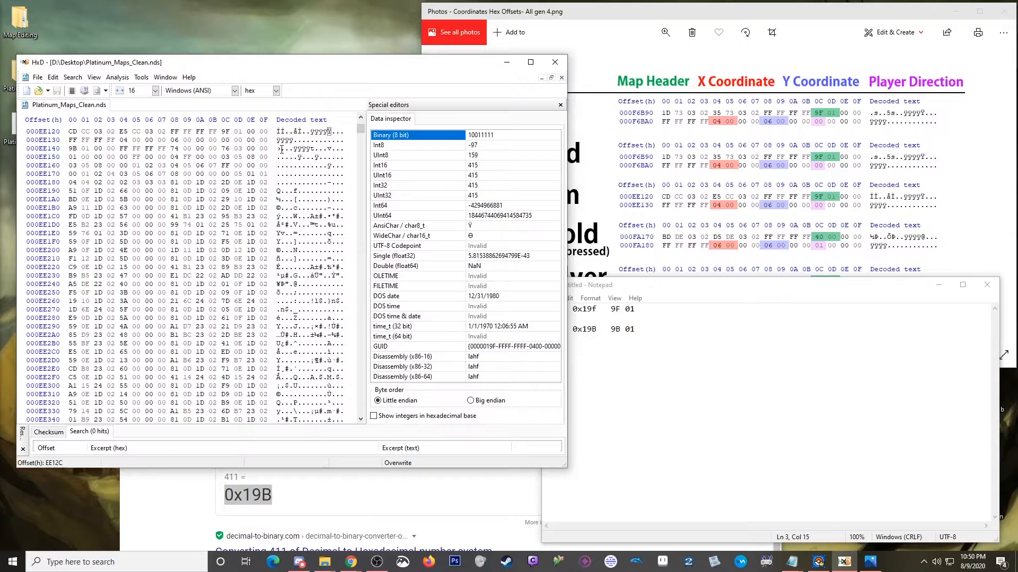
text(9B)
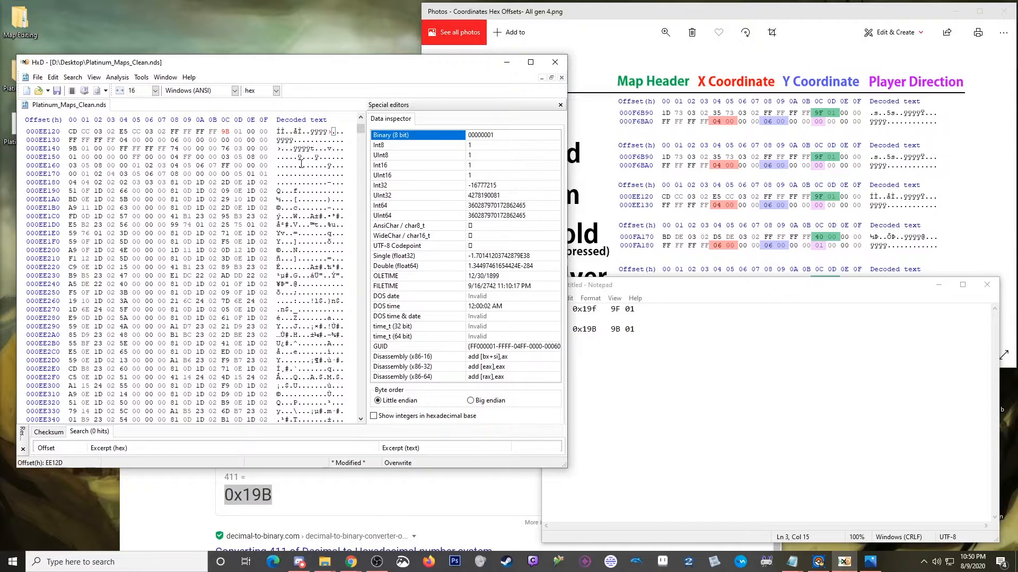
click(58, 91)
- Examine the X coordinate, Y coordinate and player direction bytes in row 000EE130
click(125, 140)
double_click(180, 140)
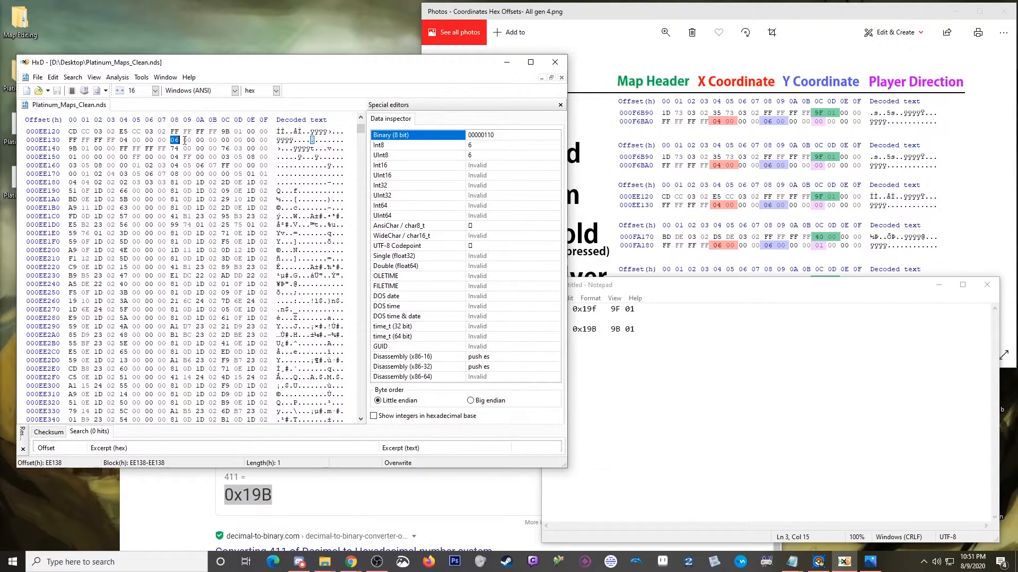
click(229, 140)
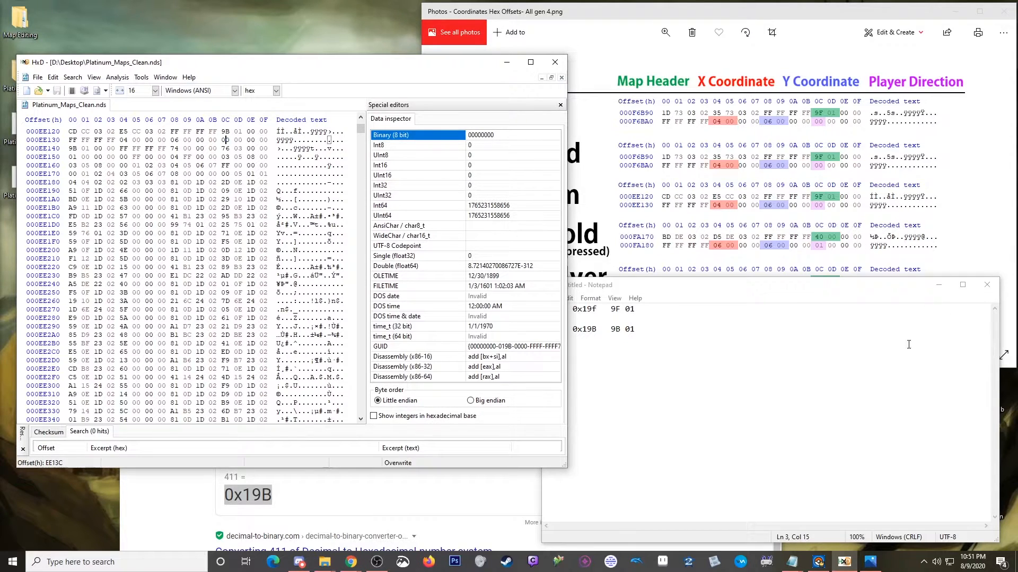
- Switch to Spiky's DS Map Editor and locate Twinleaf Town's header 0411 in the map headers grid of Matrix 0
click(825, 564)
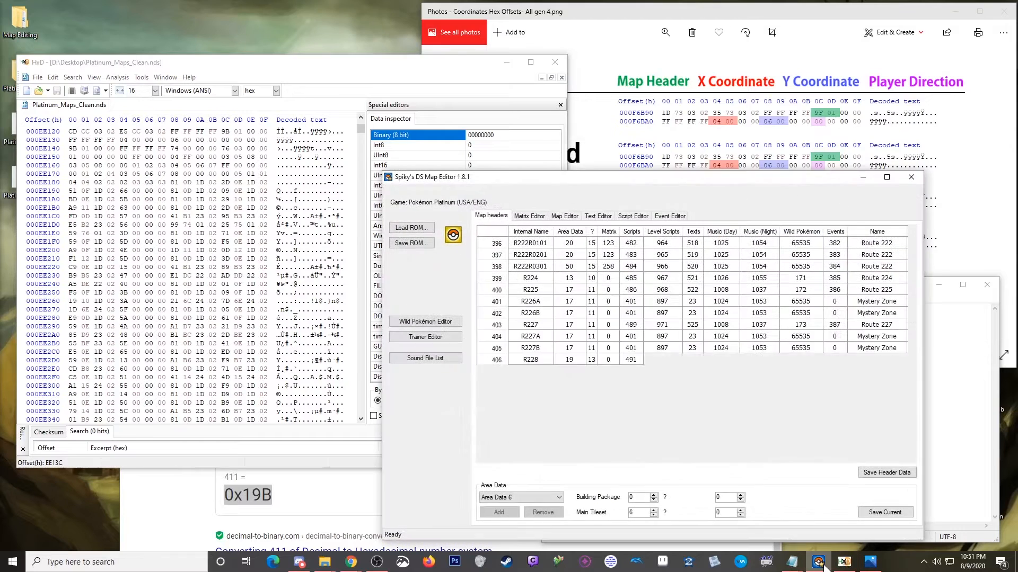
drag(544, 180, 503, 138)
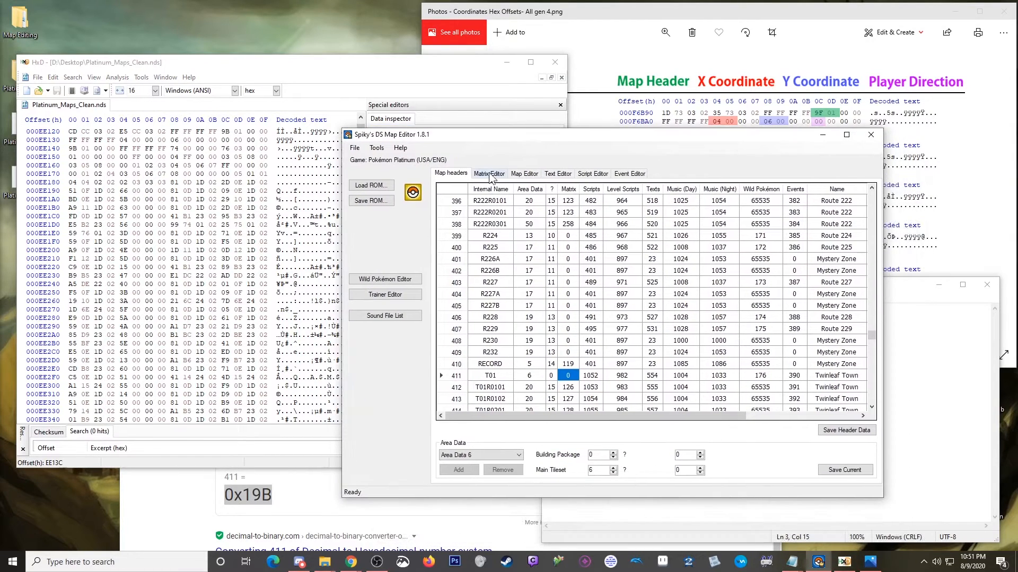
click(489, 173)
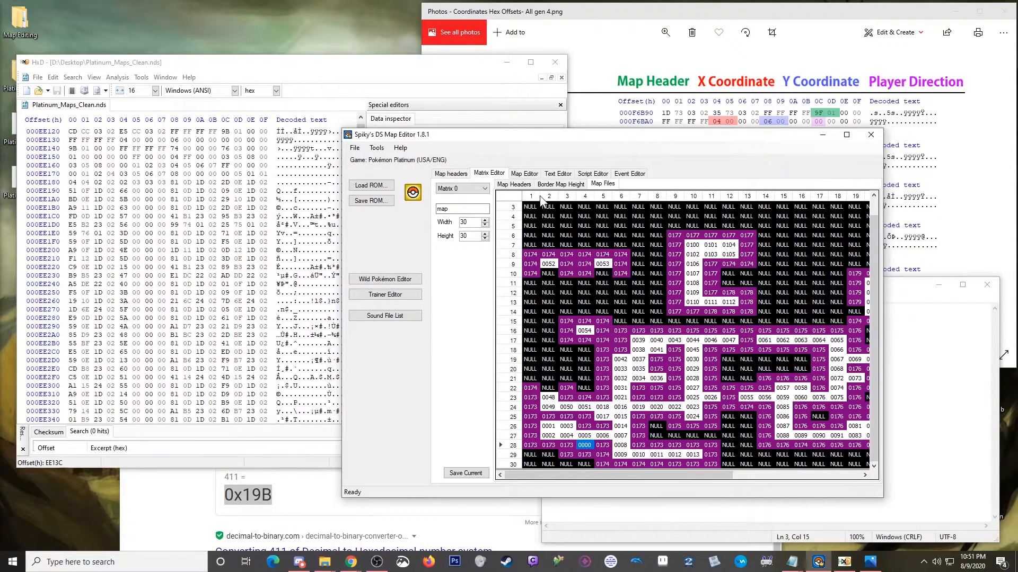
click(514, 184)
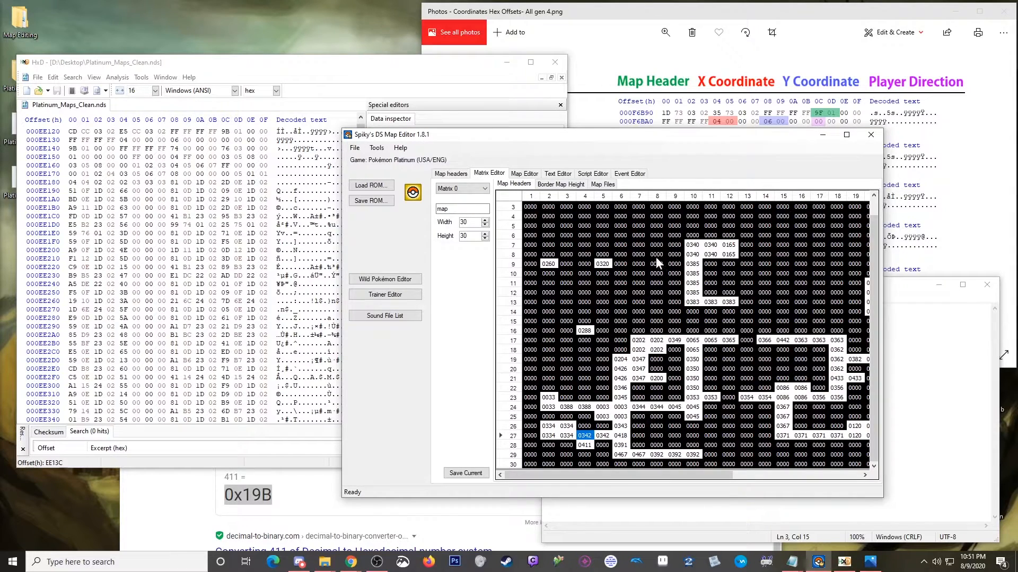
click(531, 207)
click(585, 445)
- Minimize the browser and the HxD window, leaving the map editor in view
click(168, 513)
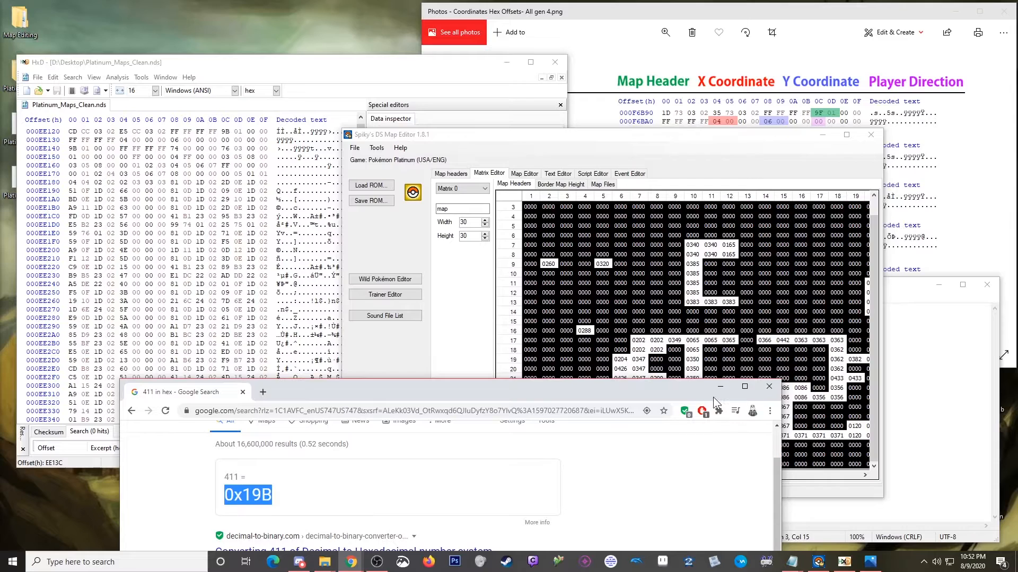
click(720, 389)
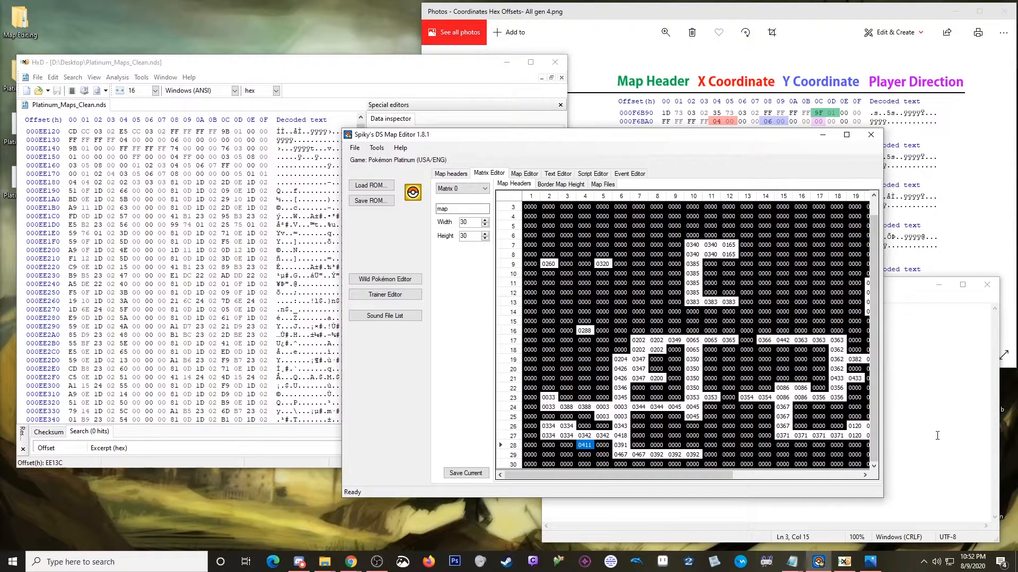
click(504, 62)
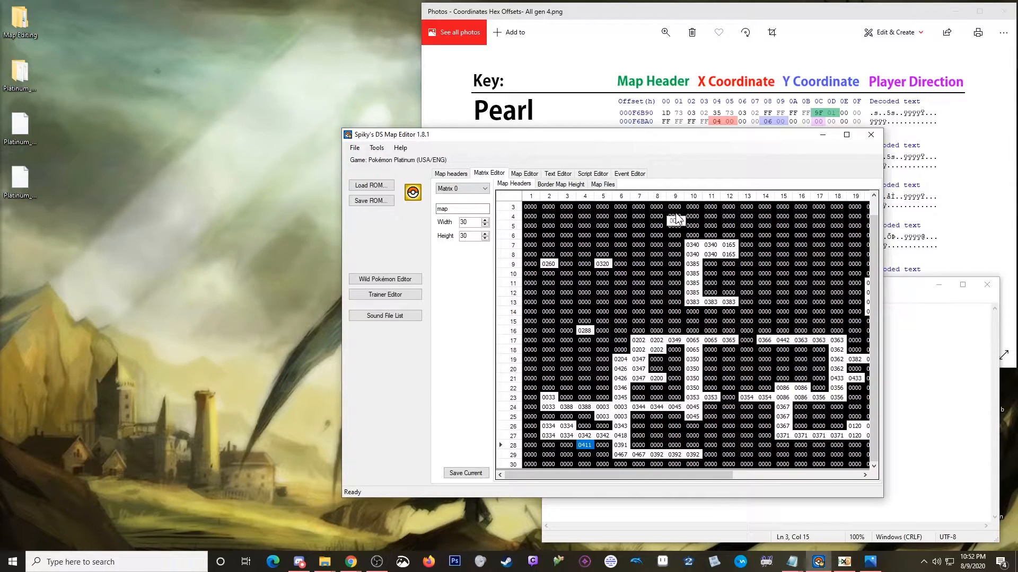
- Launch Pokemon DS Map Studio 1.19 from its bin folder inside the desktop's Map Editing folder
drag(609, 135, 733, 128)
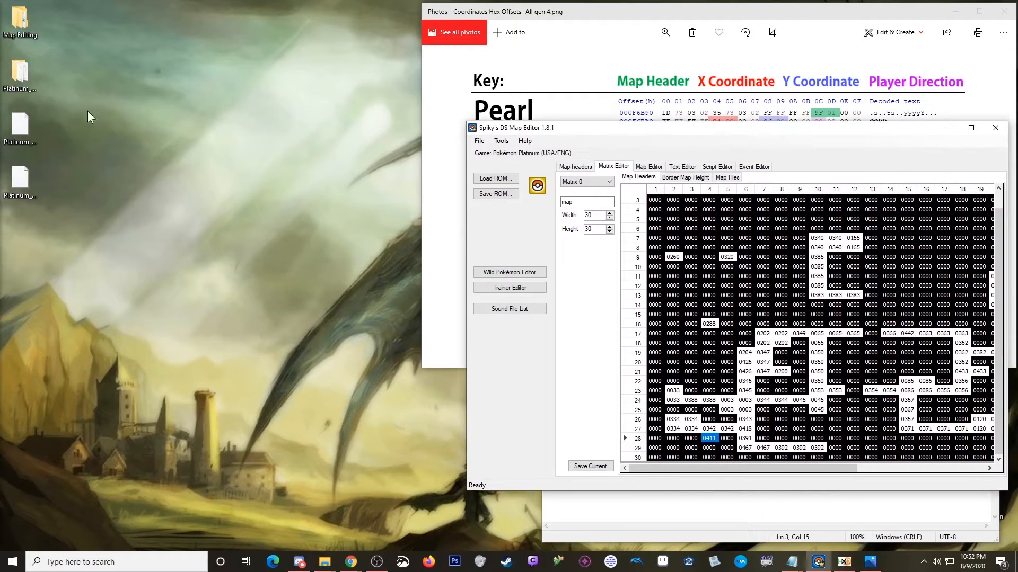
click(27, 14)
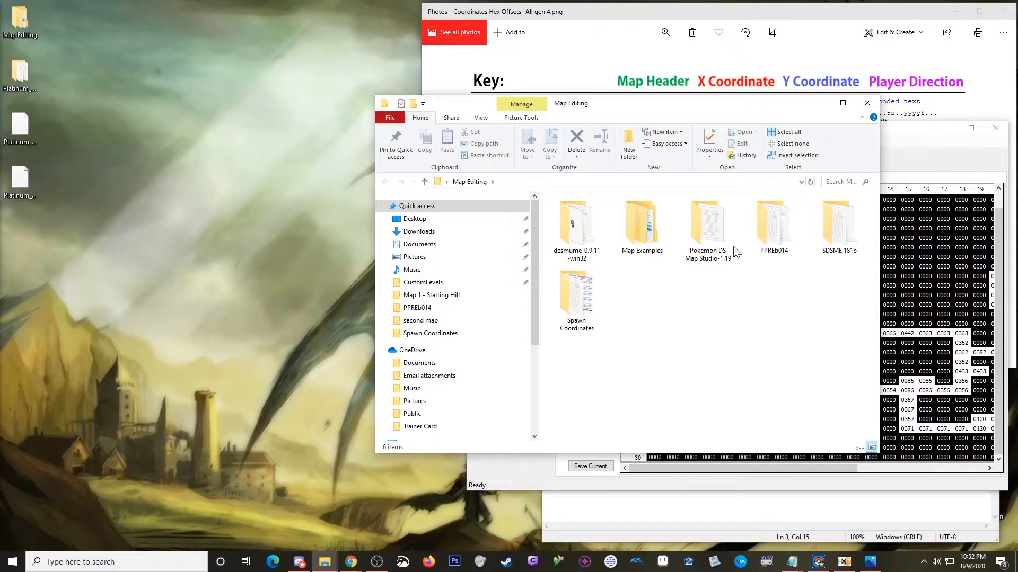
double_click(710, 222)
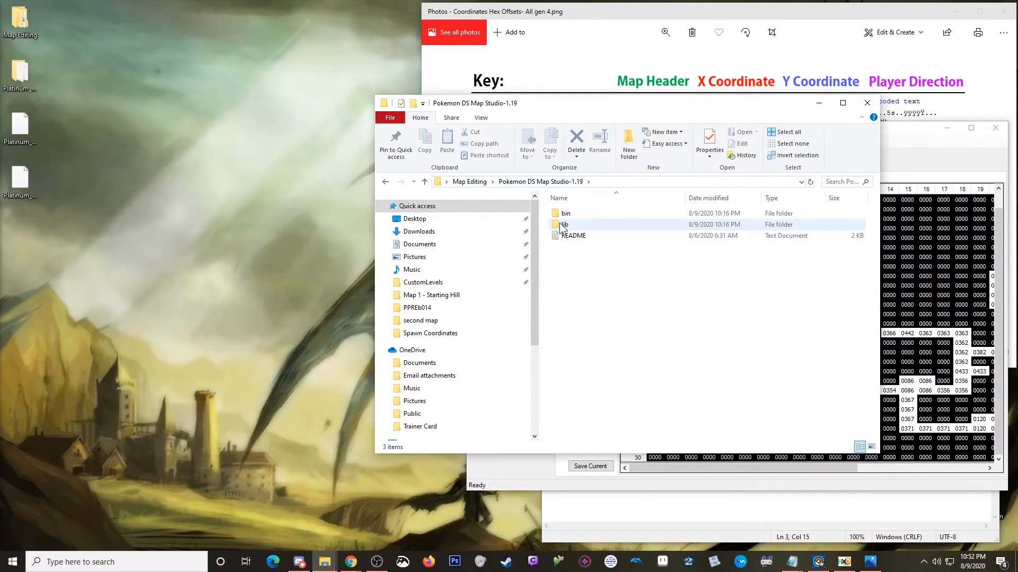
double_click(566, 213)
click(598, 236)
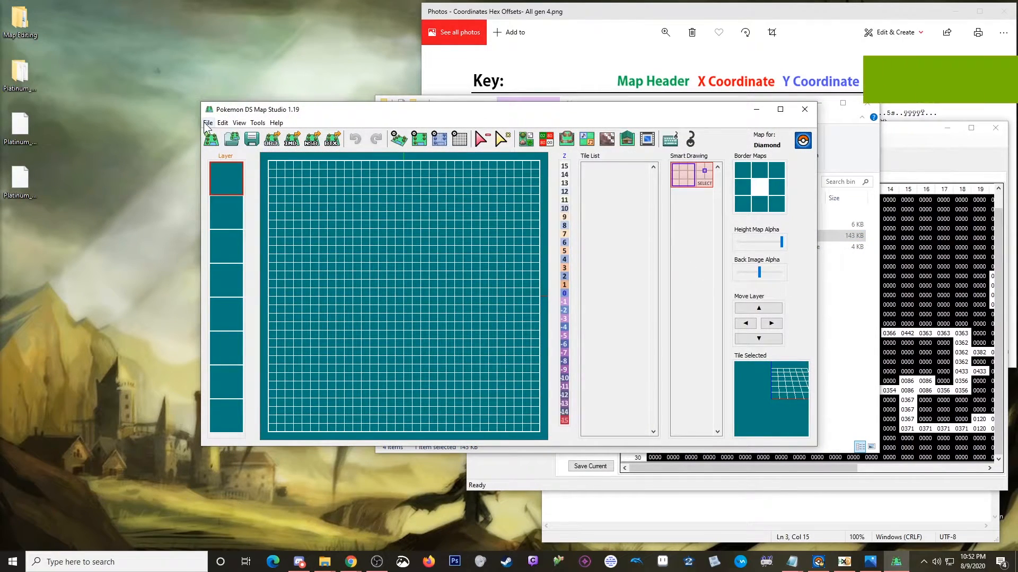
- Open Starting Hill.pdsmap from the Map 1 - Starting Hill folder under Map Editing's Jay Video Map Examples
click(208, 123)
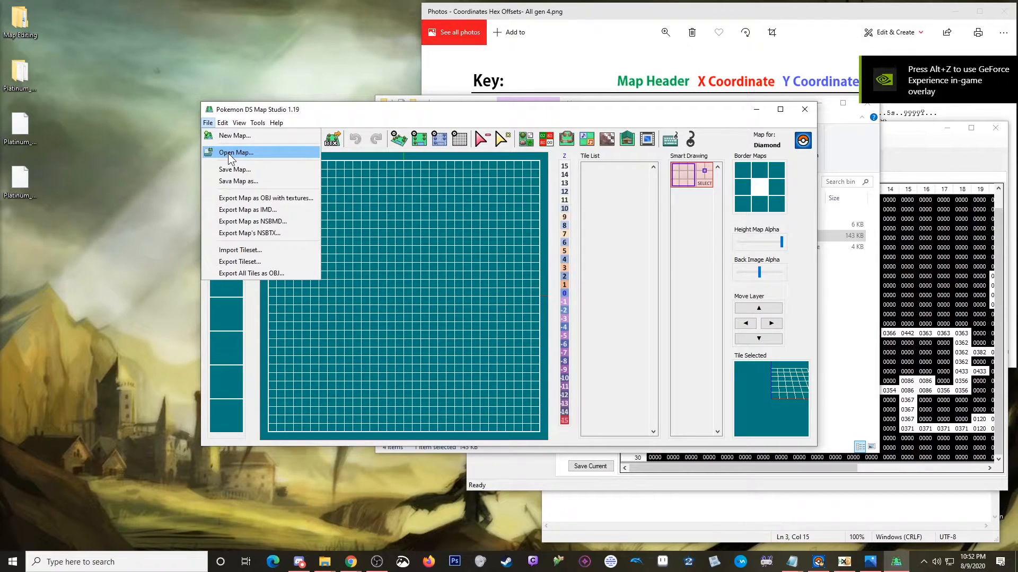
click(229, 153)
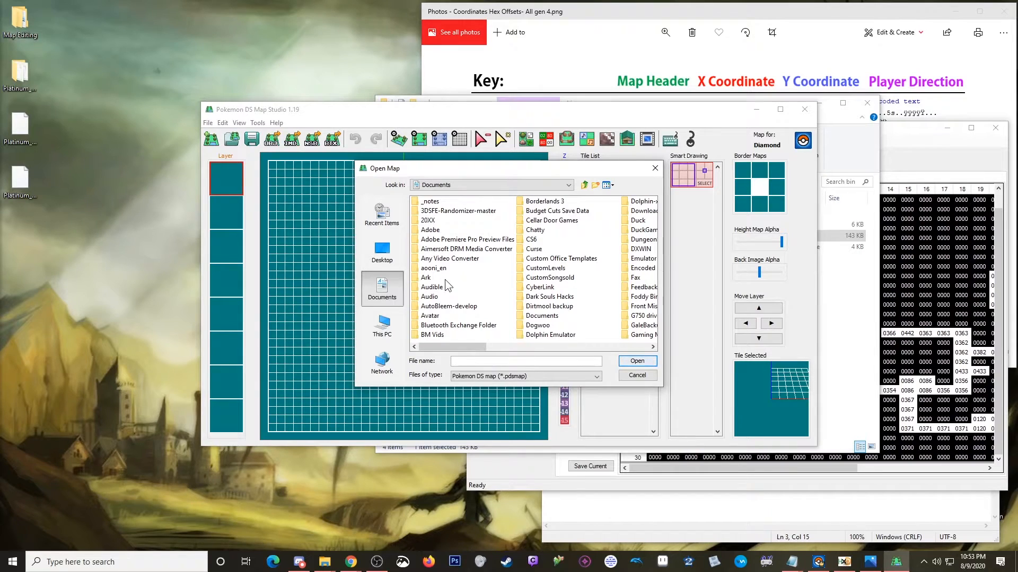
click(382, 254)
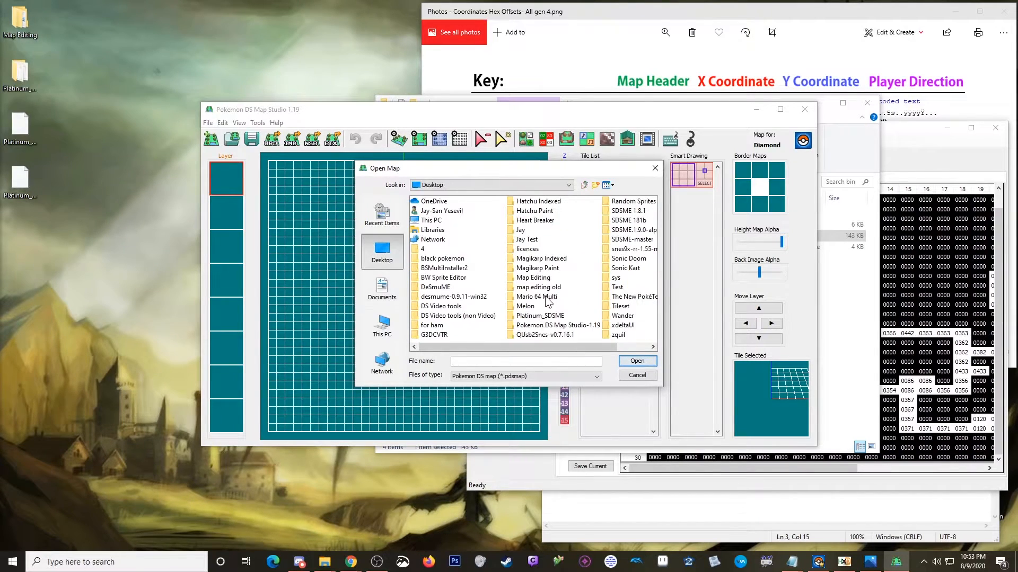
double_click(534, 278)
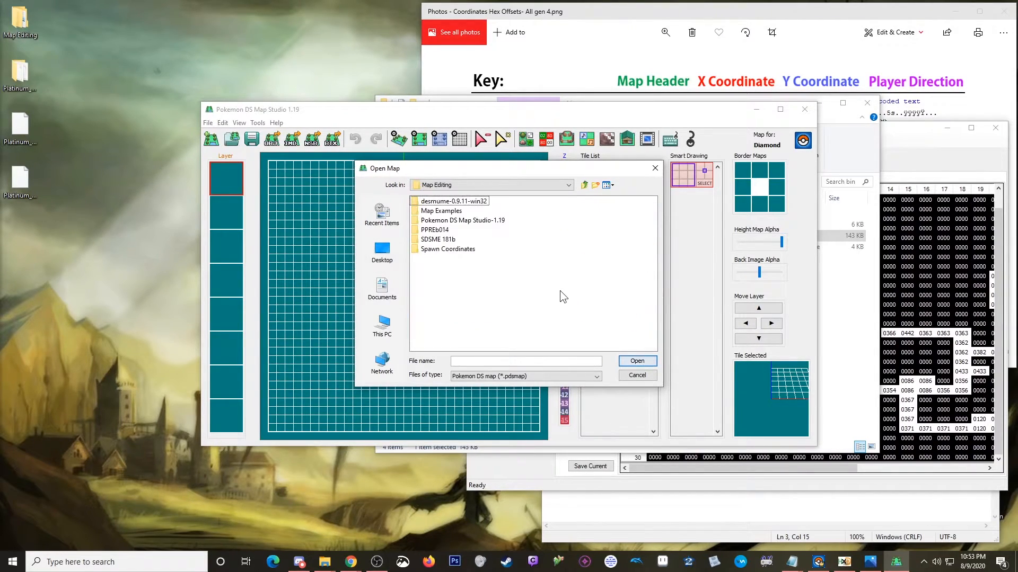
click(432, 211)
double_click(432, 212)
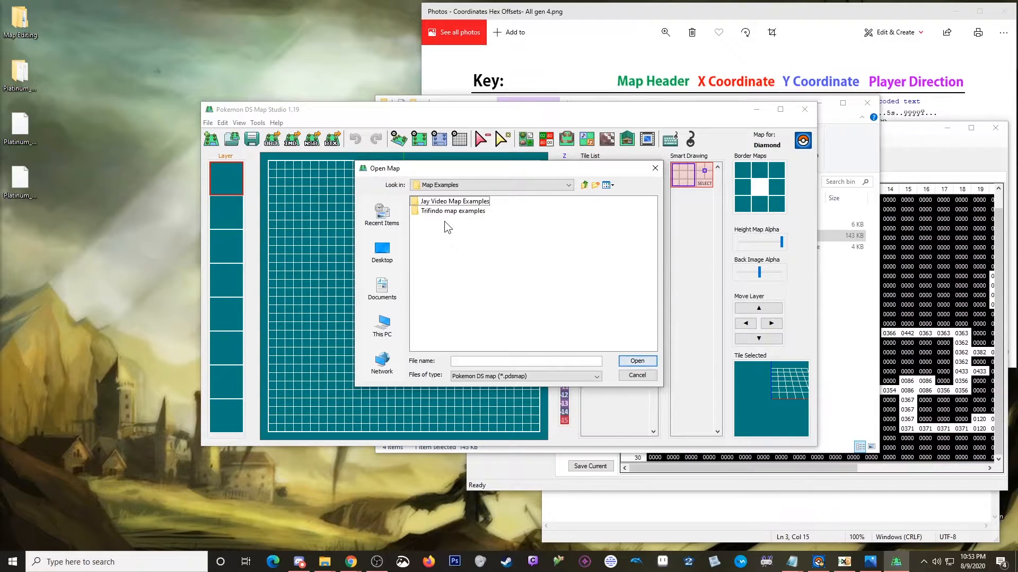
double_click(444, 202)
click(444, 202)
double_click(444, 201)
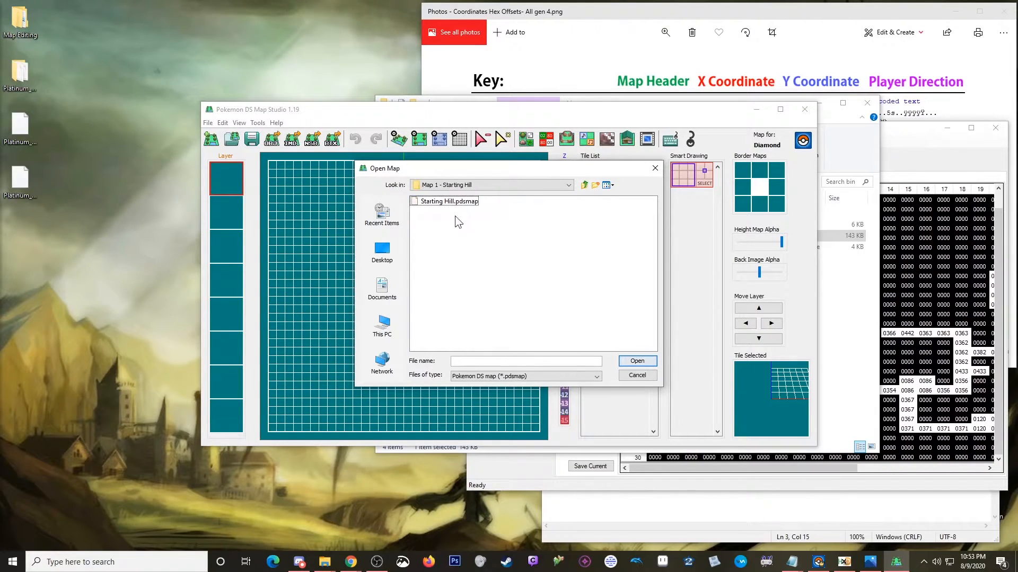
double_click(443, 201)
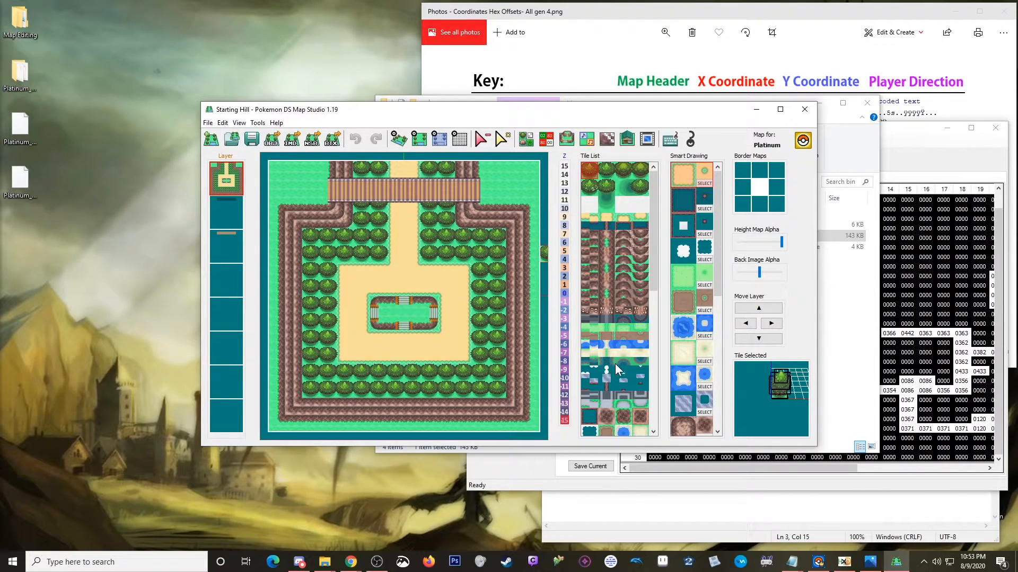
- Select the white single-square tile for counting map cells, and note "My spot 15x, 17y" below a dashed separator line in Notepad
scroll(626, 384, down, 5)
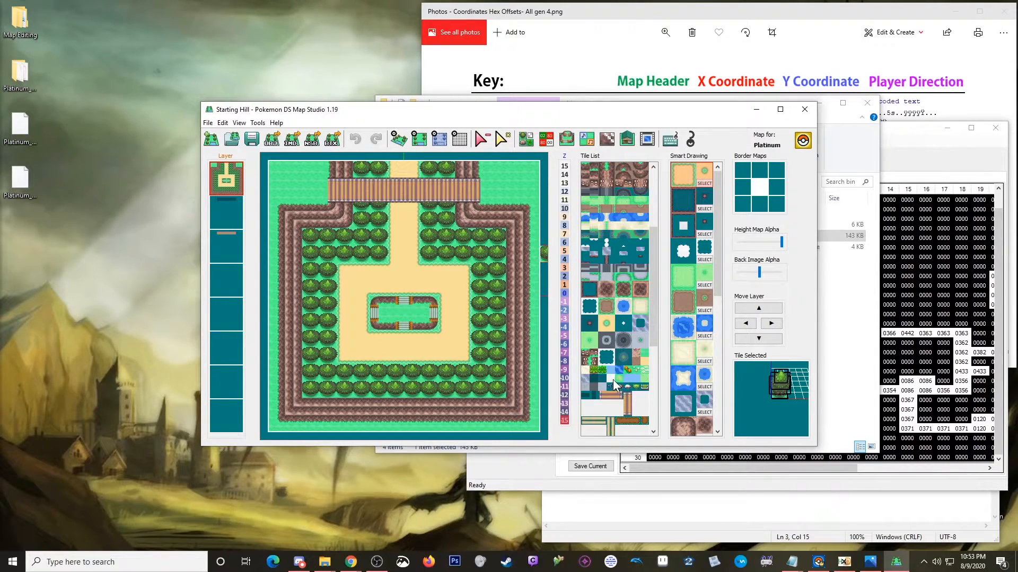
click(611, 379)
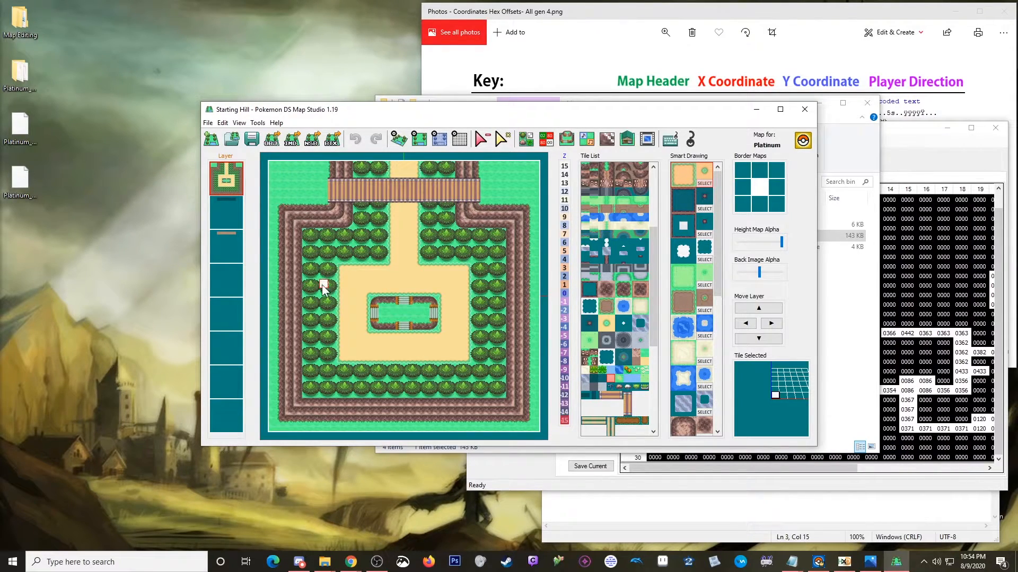
click(759, 507)
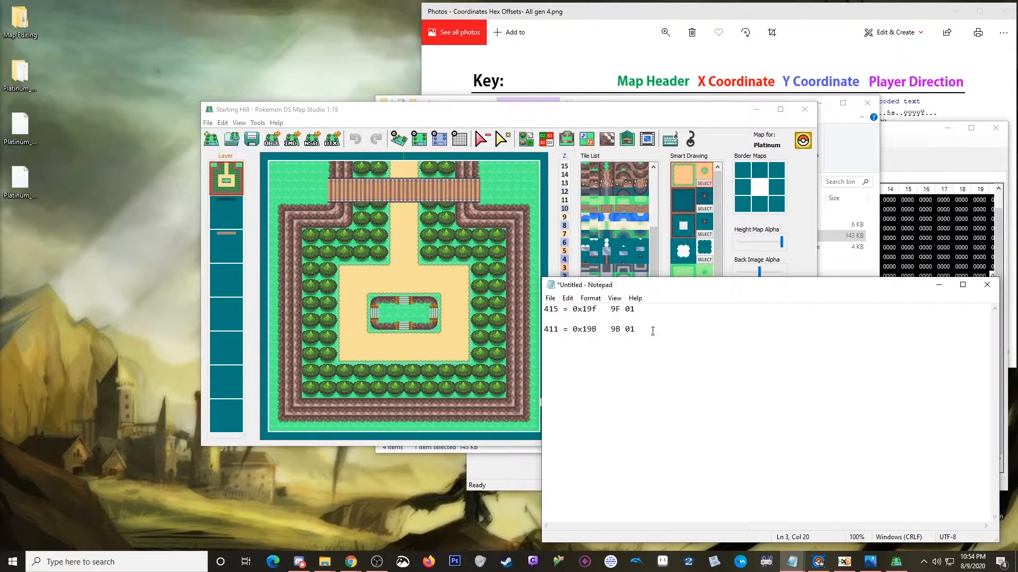
key(Return)
key(Return)
text(--------------------------)
key(Return)
key(Return)
text(My spot )
text(15)
text(, 17)
text(x, 17)
text(y)
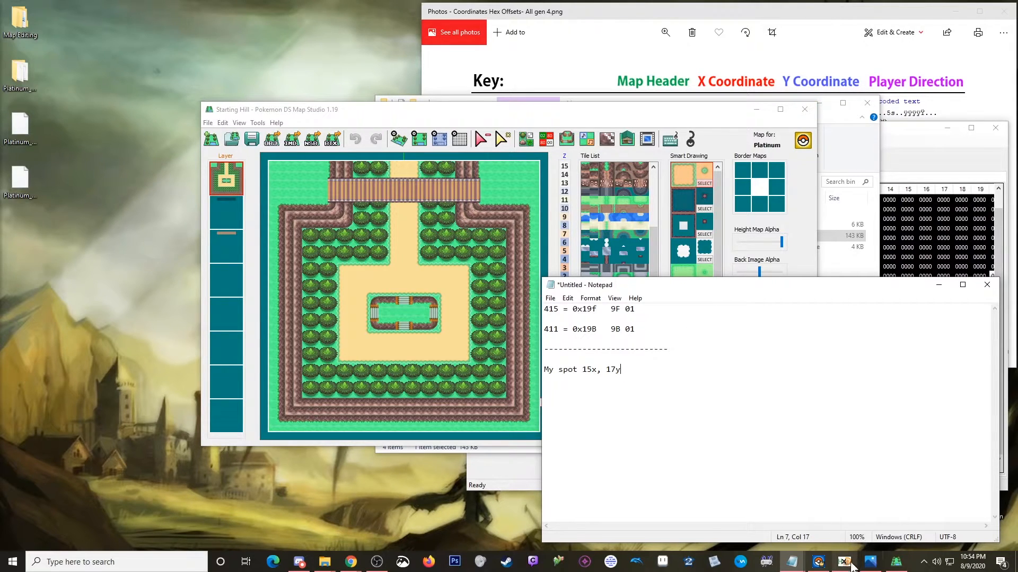
- In Spiky's DS Map Editor, open map file 0000 from Matrix 0 and check the coordinates in its movement permissions grid
click(819, 563)
click(727, 178)
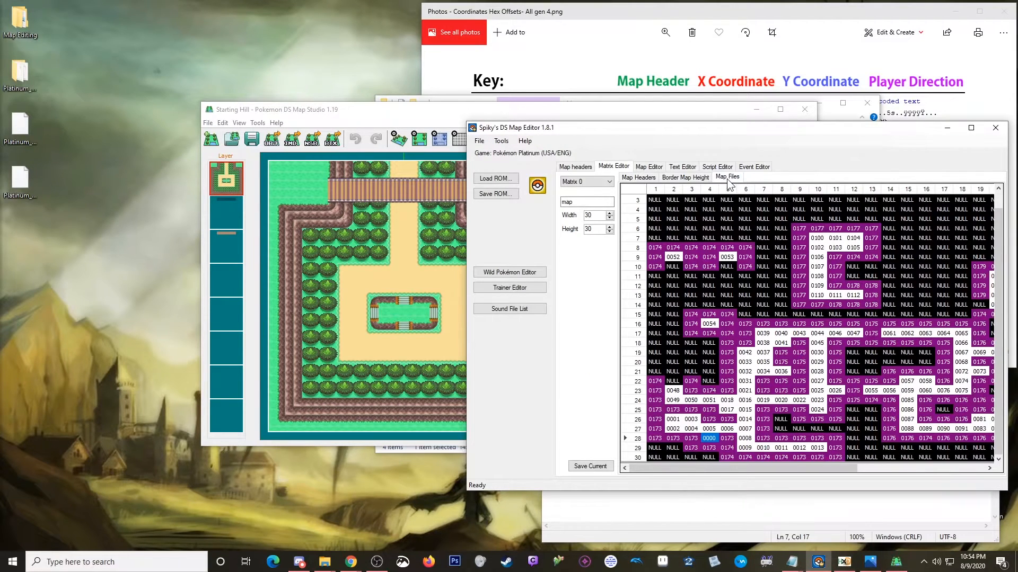
double_click(708, 439)
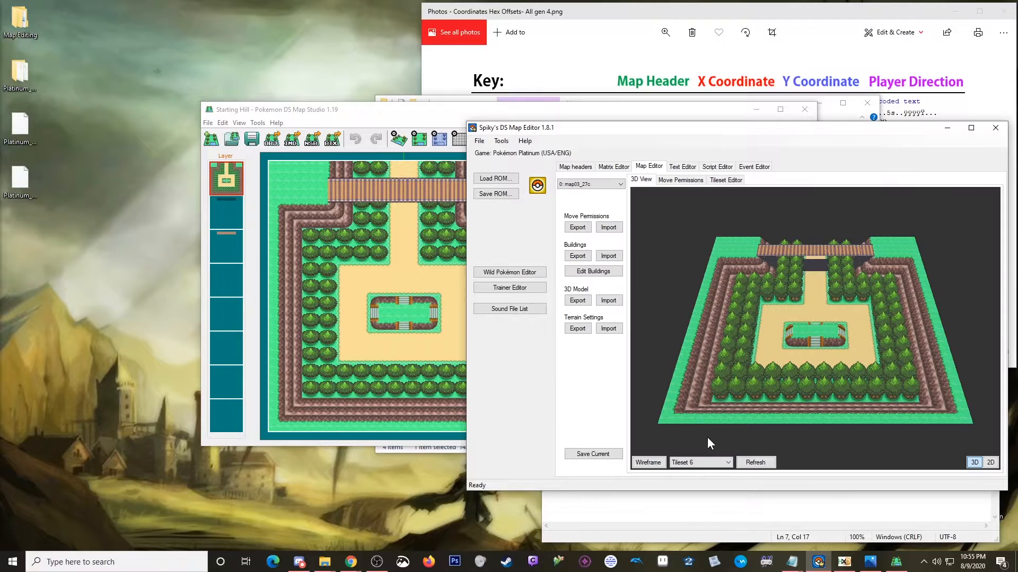
click(687, 180)
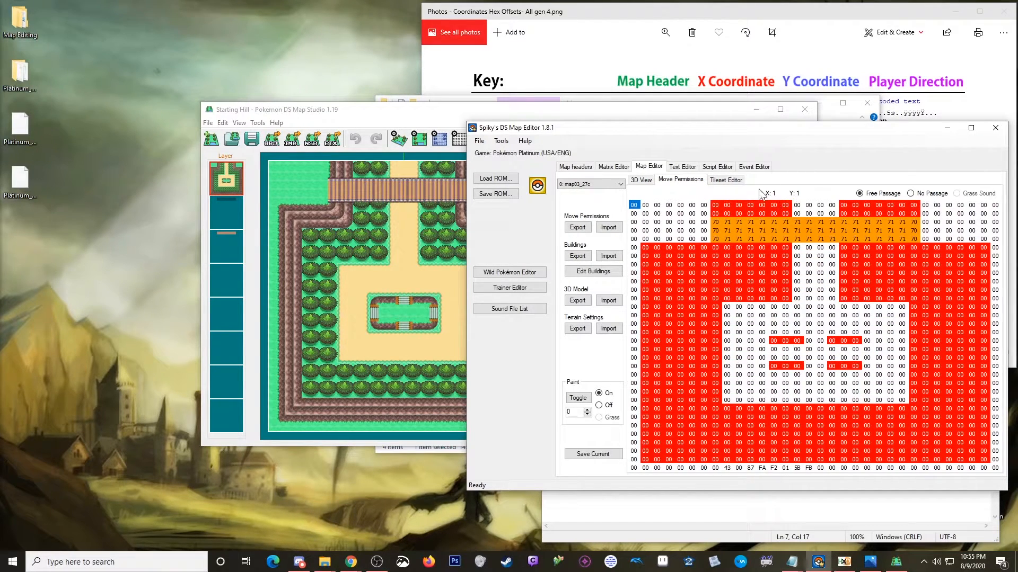
click(945, 132)
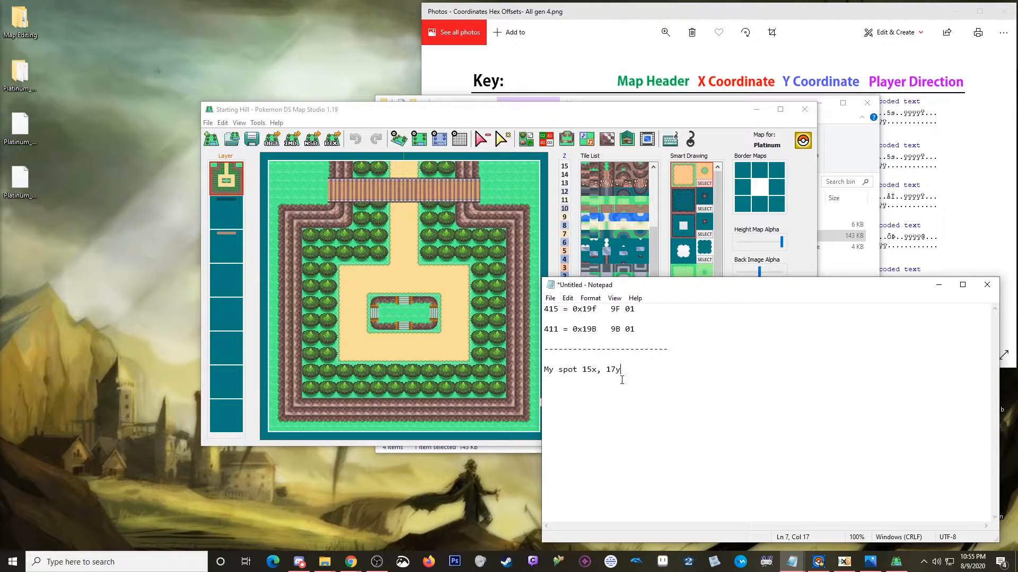
- Switch to Pokemon DS Map Studio and examine the Starting Hill map's terrain in 3D from several angles
click(577, 123)
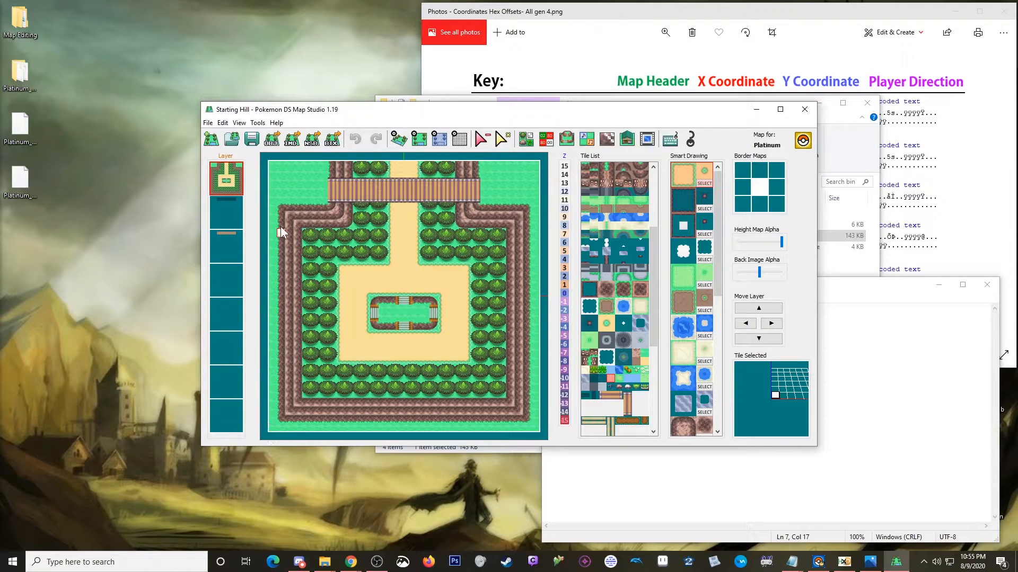
click(398, 140)
drag(343, 300, 322, 247)
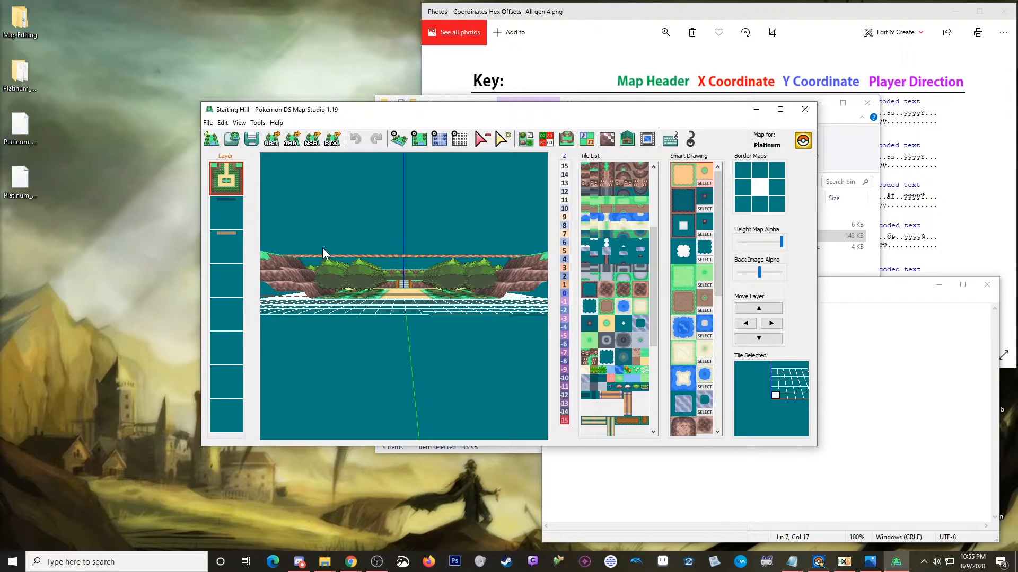
drag(365, 247, 440, 268)
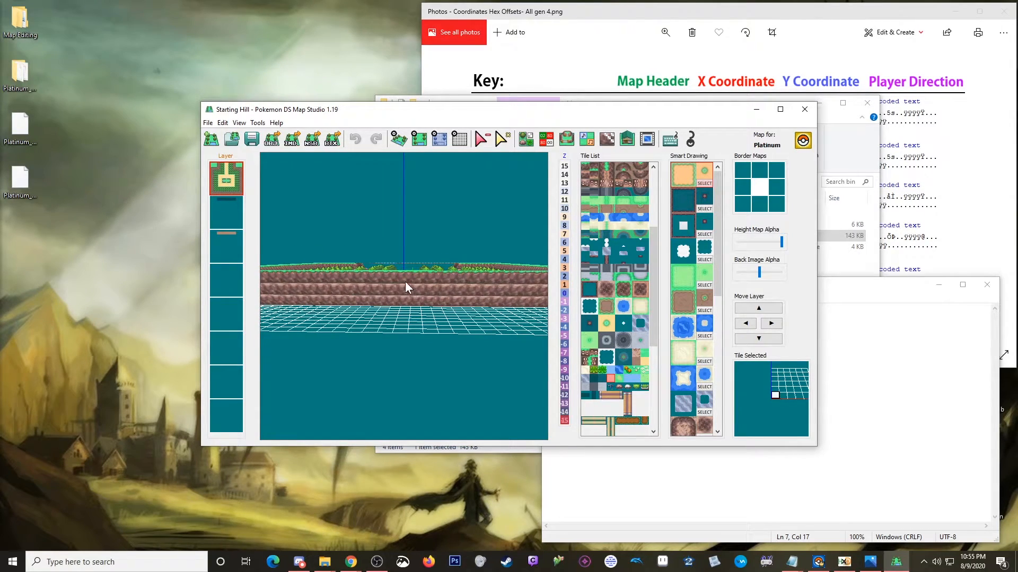
drag(421, 289, 427, 359)
drag(495, 300, 565, 286)
drag(380, 301, 384, 168)
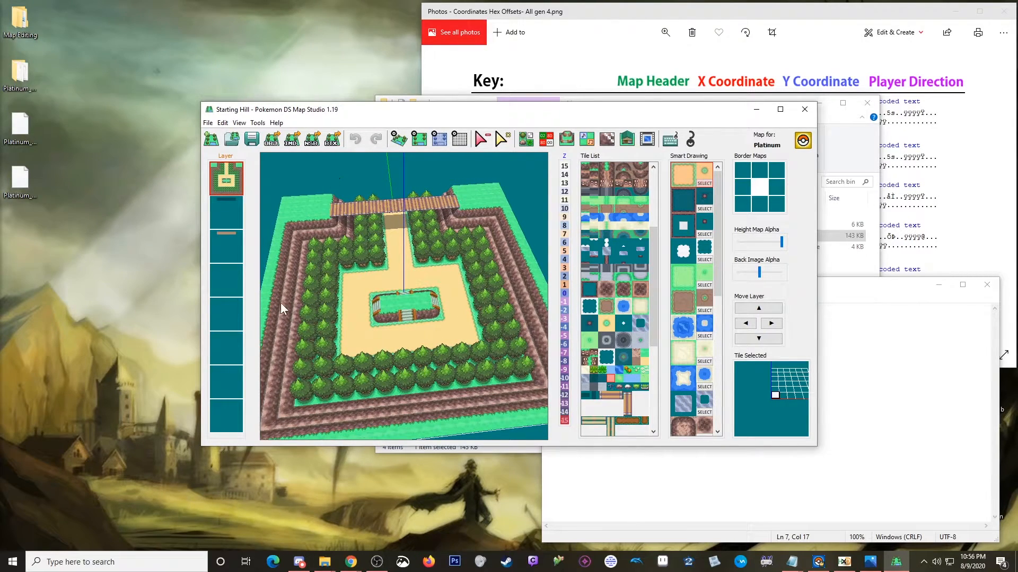
drag(488, 338, 600, 278)
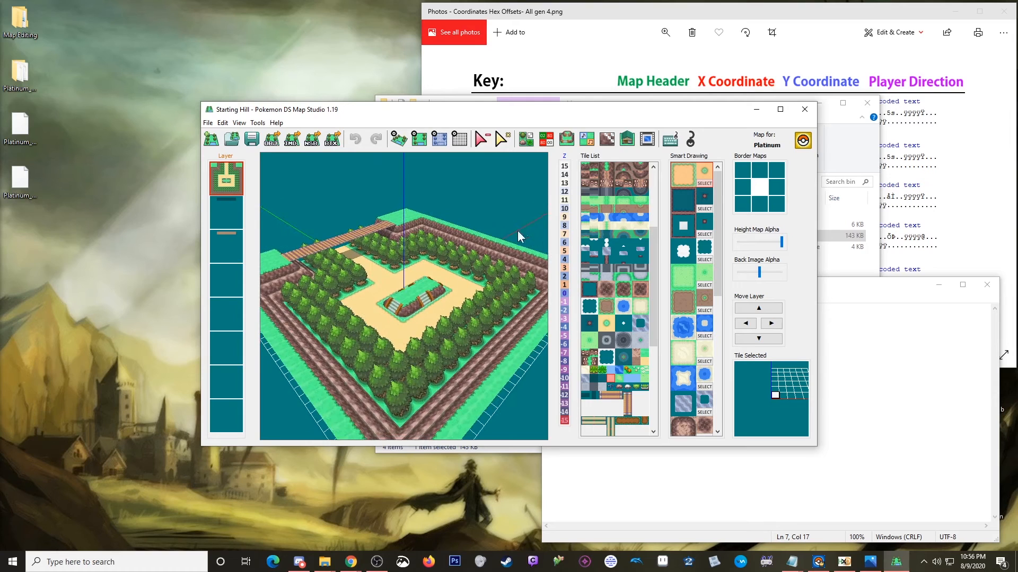
drag(477, 323, 363, 298)
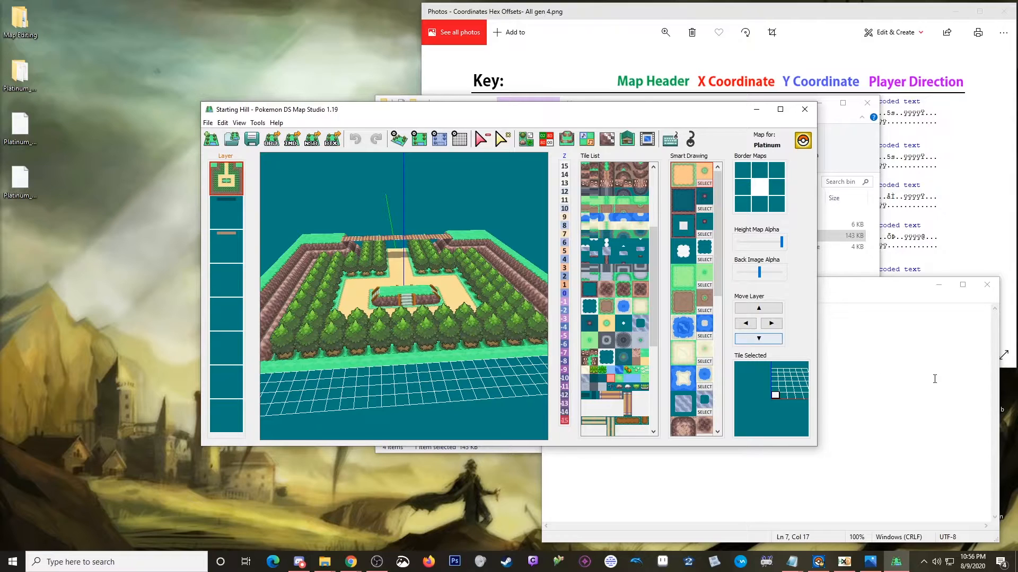
click(922, 366)
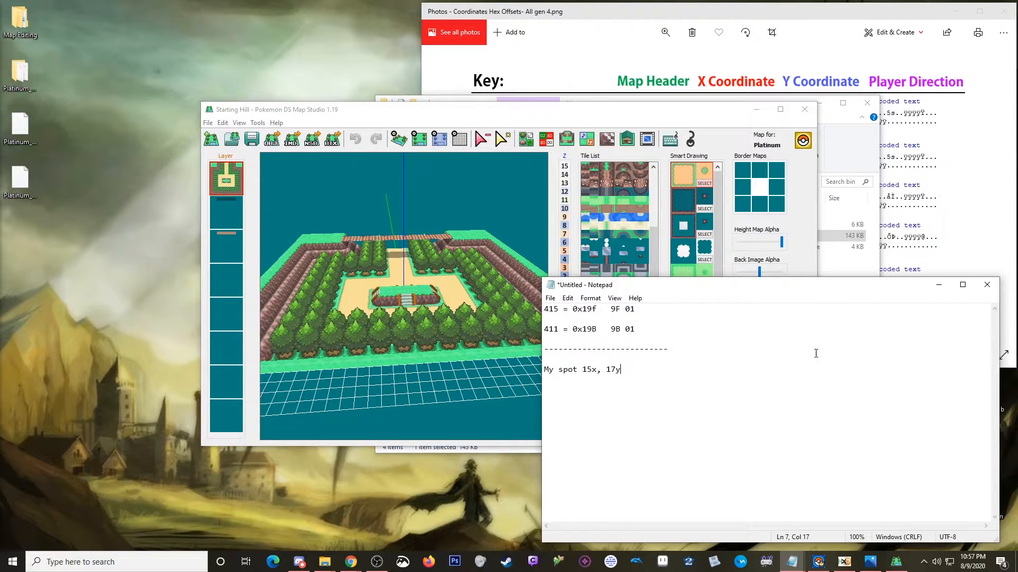
click(565, 158)
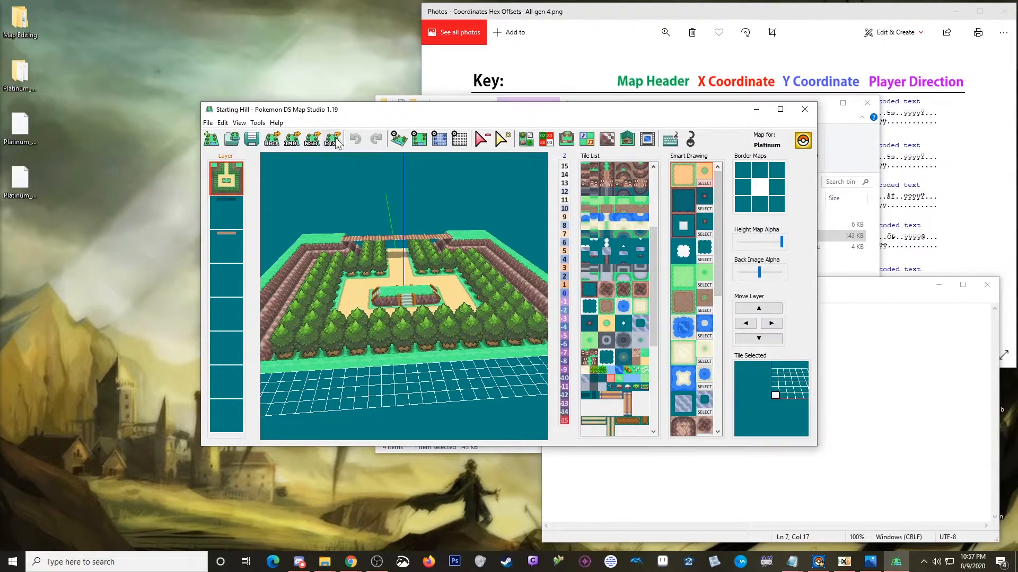
click(290, 141)
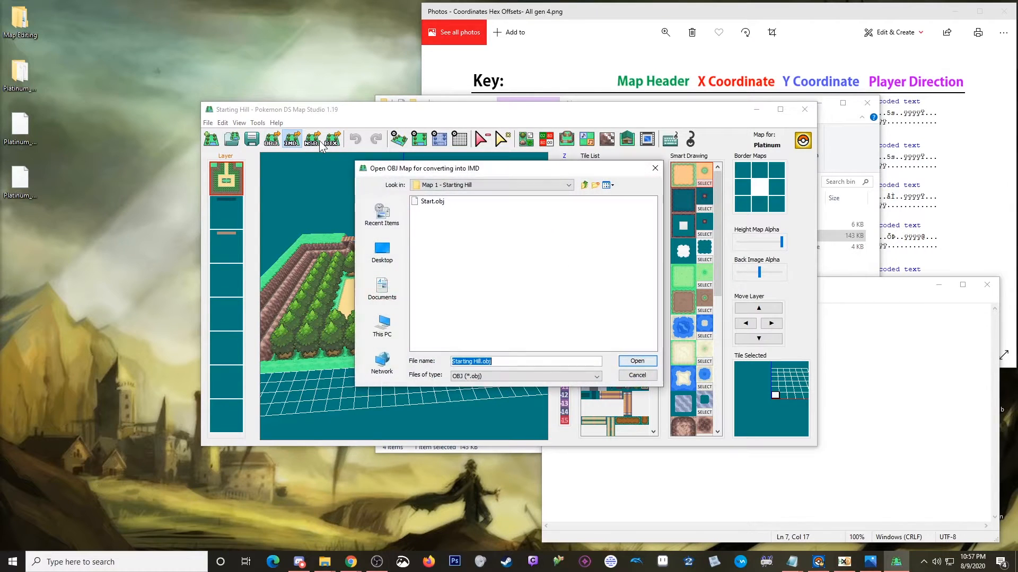
click(657, 166)
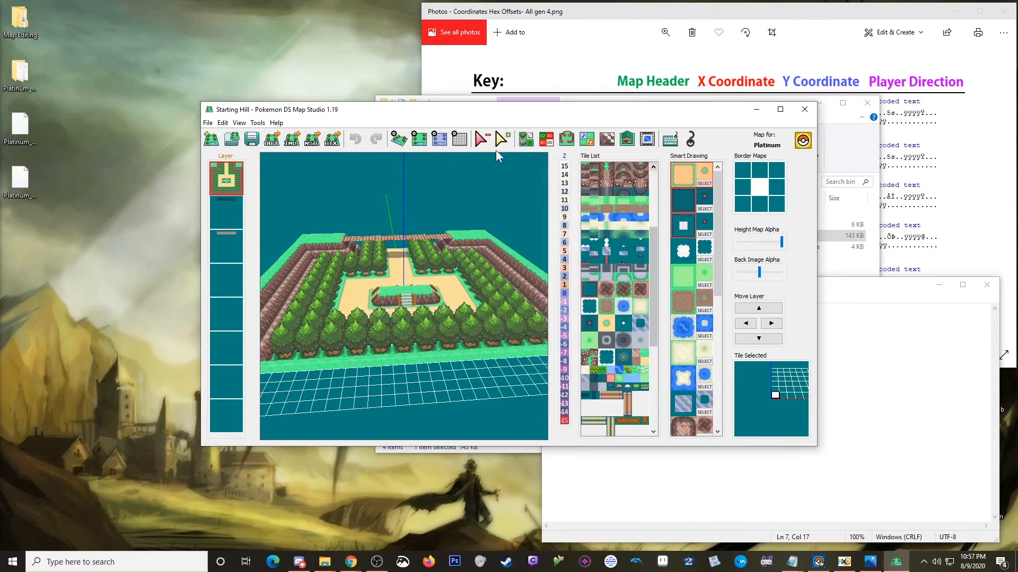
- Return the Starting Hill map to the top-down view, and highlight the spot coordinates "15x, 17y" in Notepad
click(420, 139)
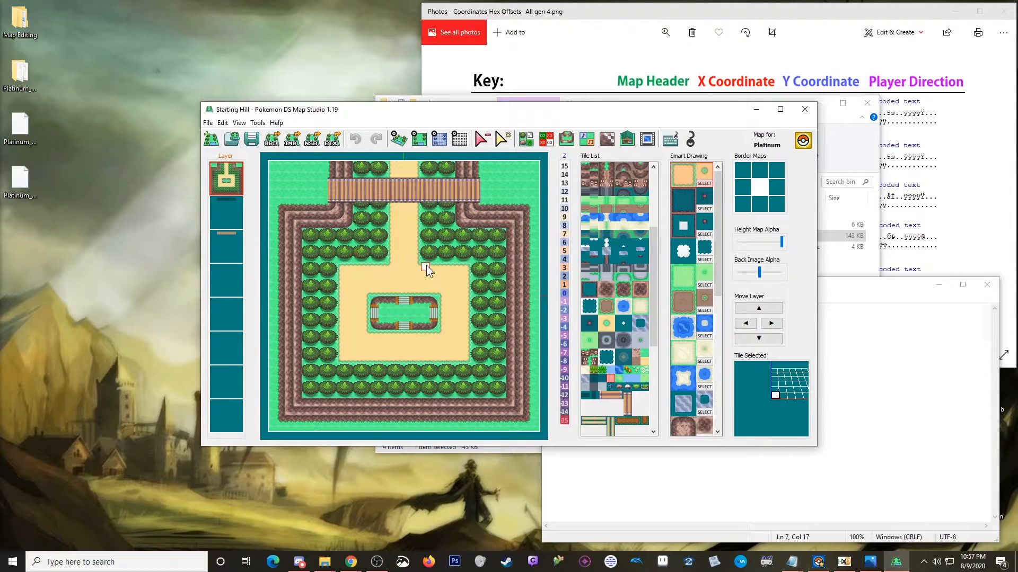
click(756, 109)
drag(621, 370, 558, 370)
click(604, 368)
drag(621, 369, 582, 371)
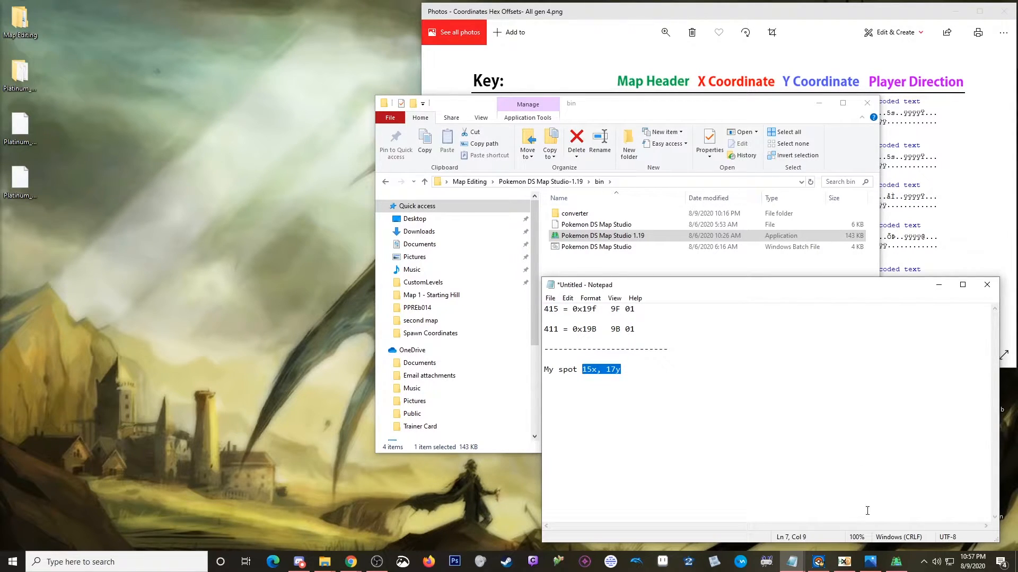
- Switch to Spiky's DS Map Editor, show the Matrix 0 map files, and move its window clear of the Notepad notes
click(896, 562)
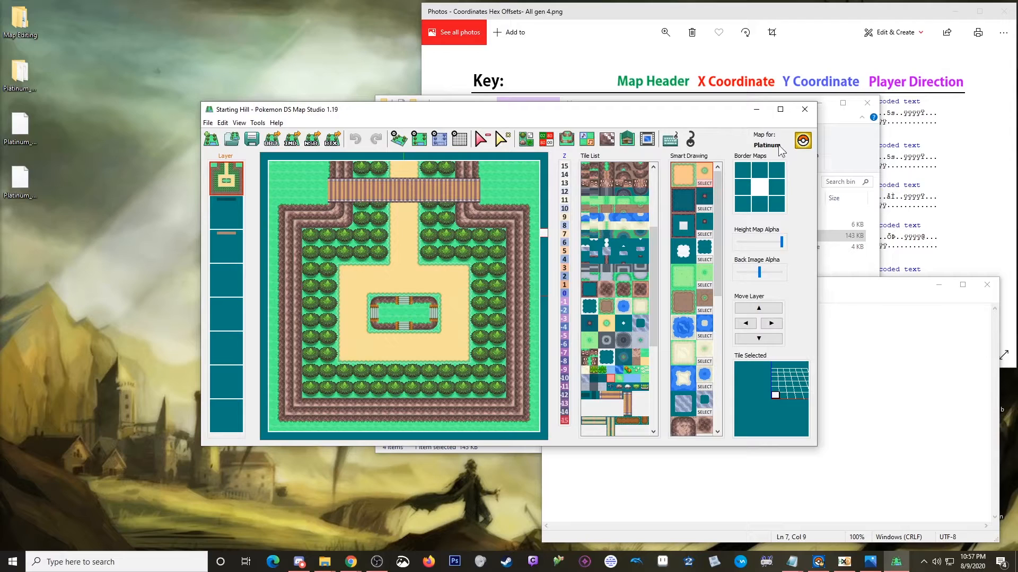
click(757, 109)
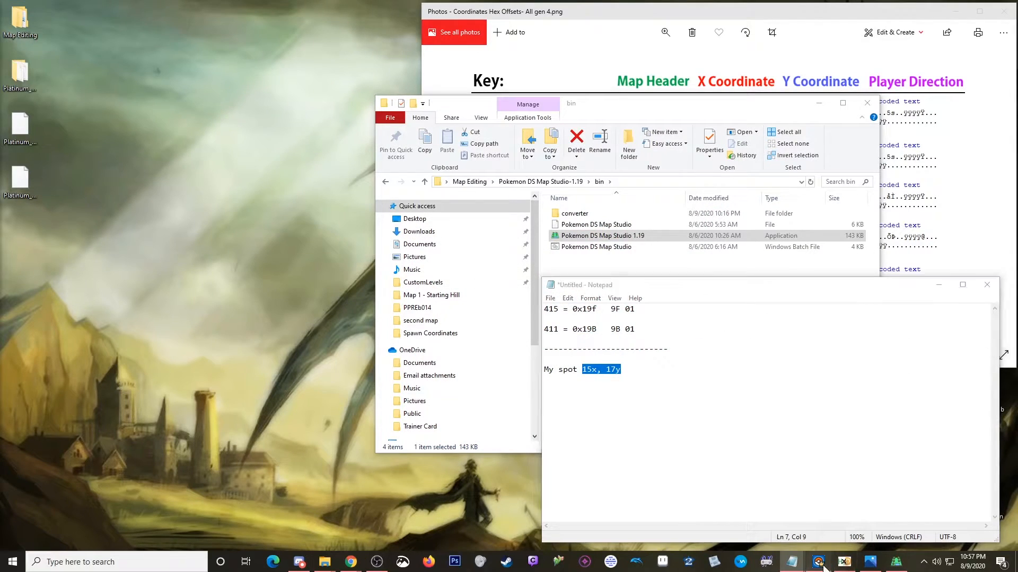
click(818, 561)
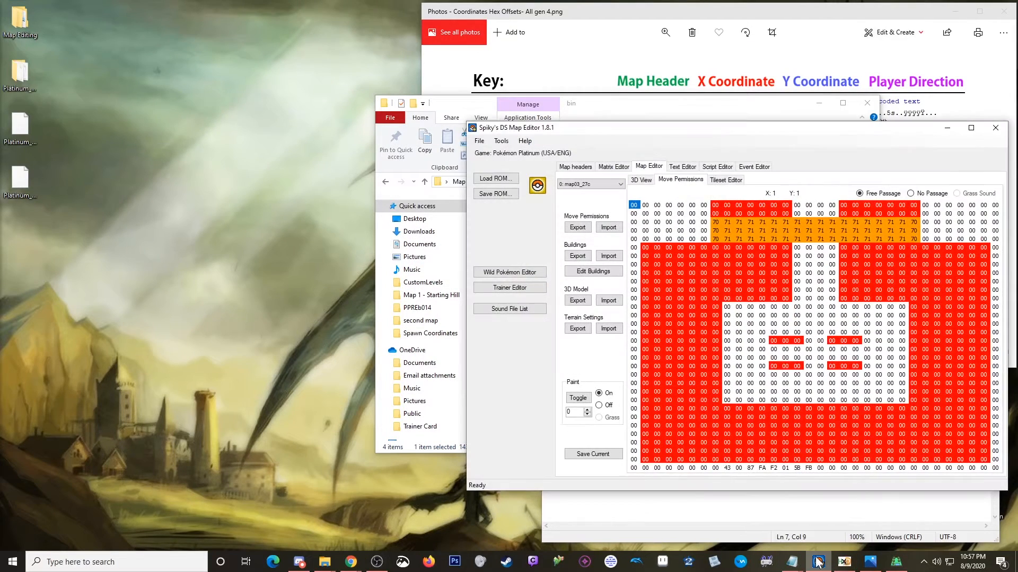
click(613, 167)
drag(720, 130, 421, 65)
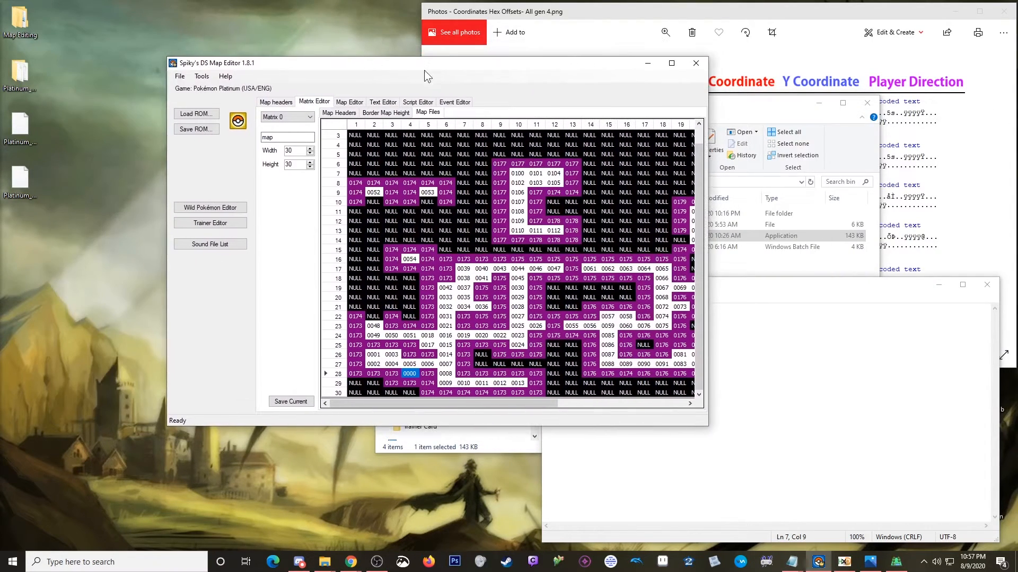
- Recheck the spot coordinates in Notepad, and locate header 0411 in Matrix 0's map headers grid in Spiky's DS Map Editor
click(797, 282)
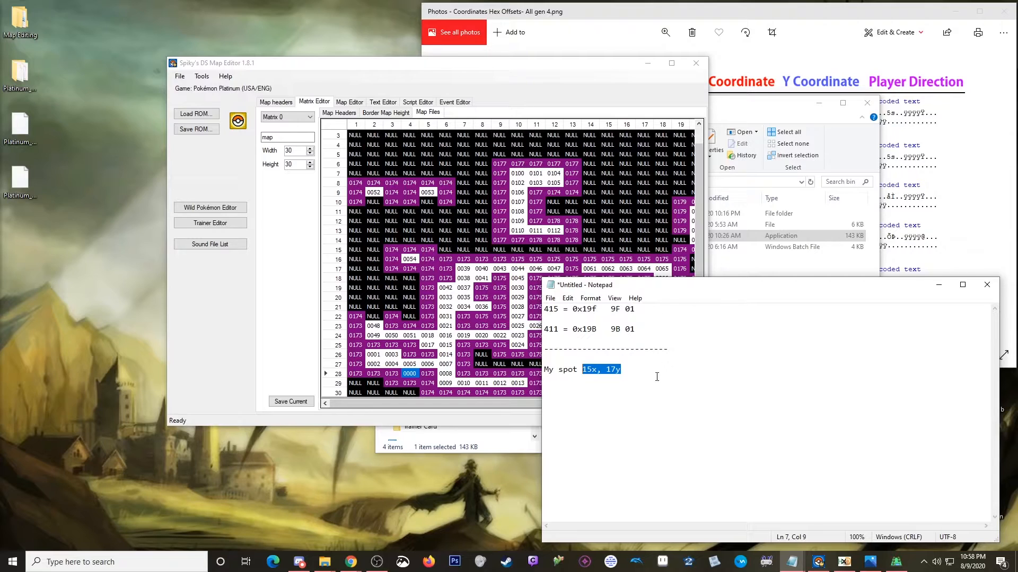
click(632, 377)
click(340, 114)
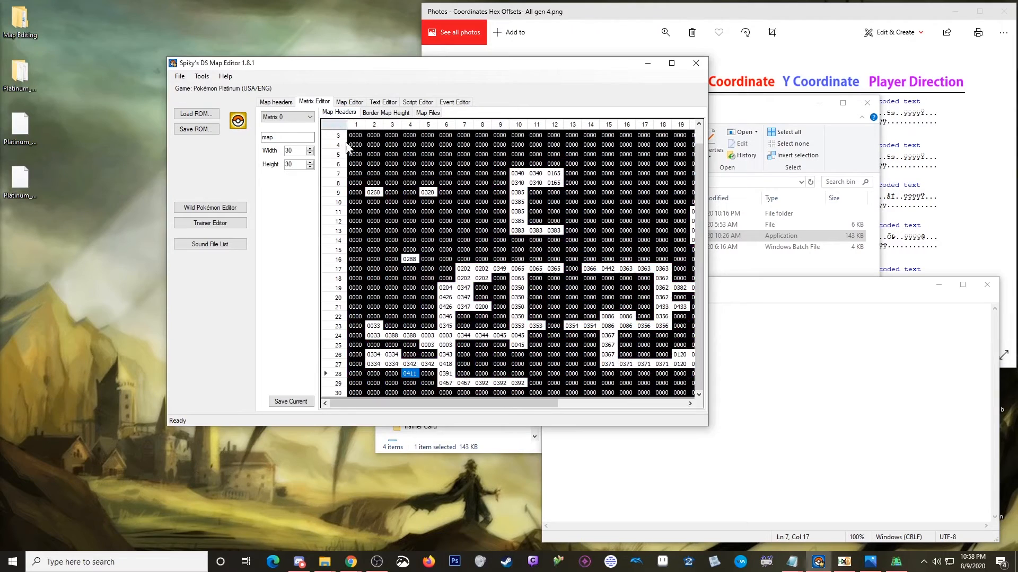
click(409, 364)
click(393, 375)
- In Notepad, write the spawn calculations "32x3+15=111x" and "32x27+17=881y" on separate lines below the spot coordinates
click(802, 380)
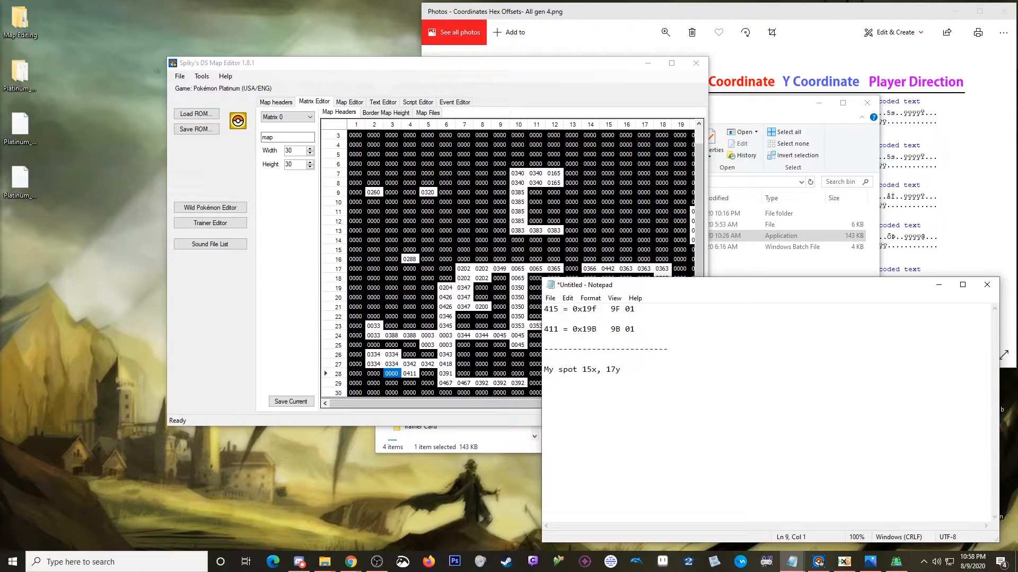
text(32x3+15=111)
text(x)
key(Return)
text(32x27+17=)
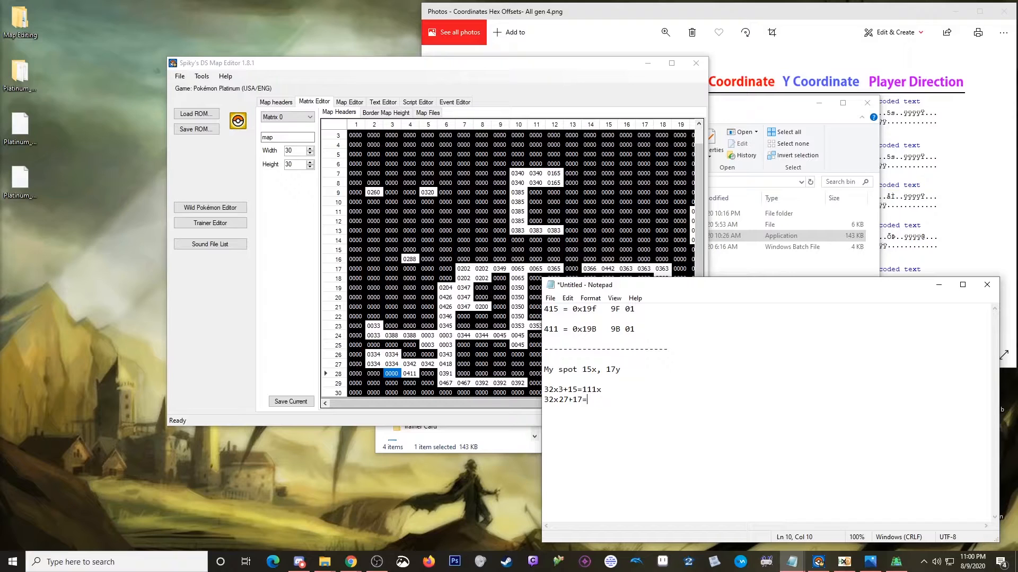
text(881y)
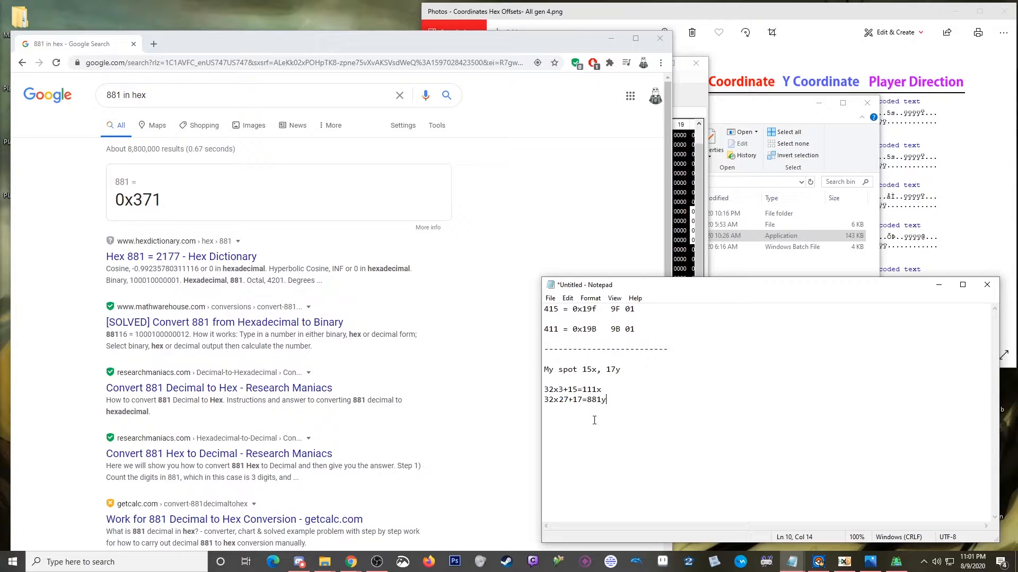
- Recheck header cell 0411 in the matrix, and minimize all open windows to clear the desktop
click(694, 81)
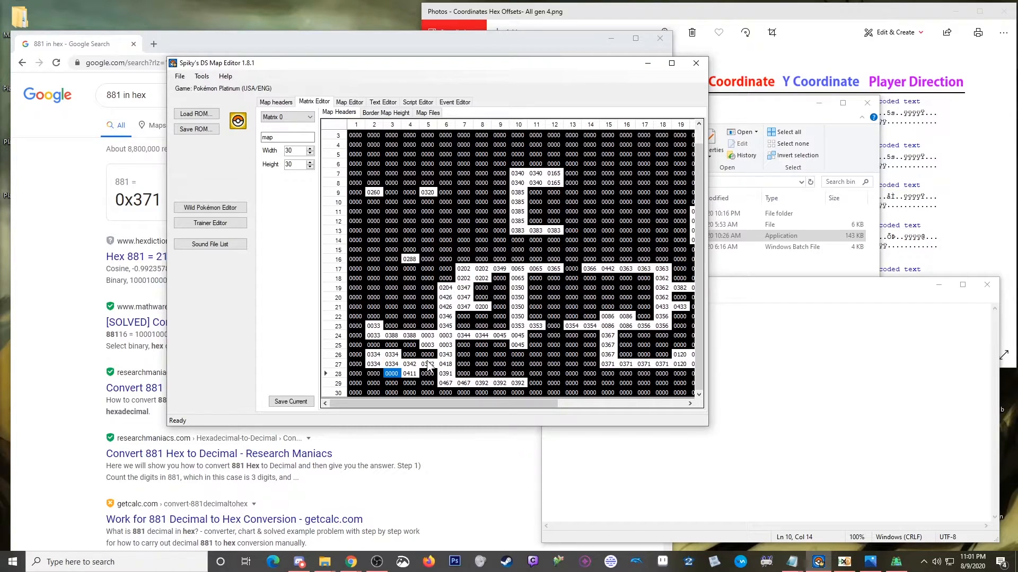
click(411, 375)
click(647, 63)
click(610, 38)
click(955, 12)
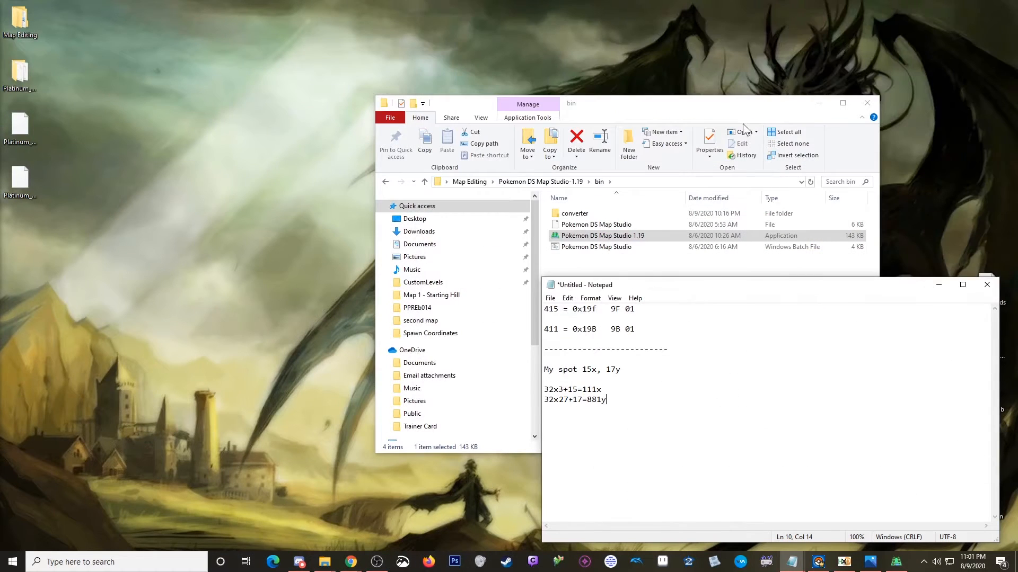
click(811, 103)
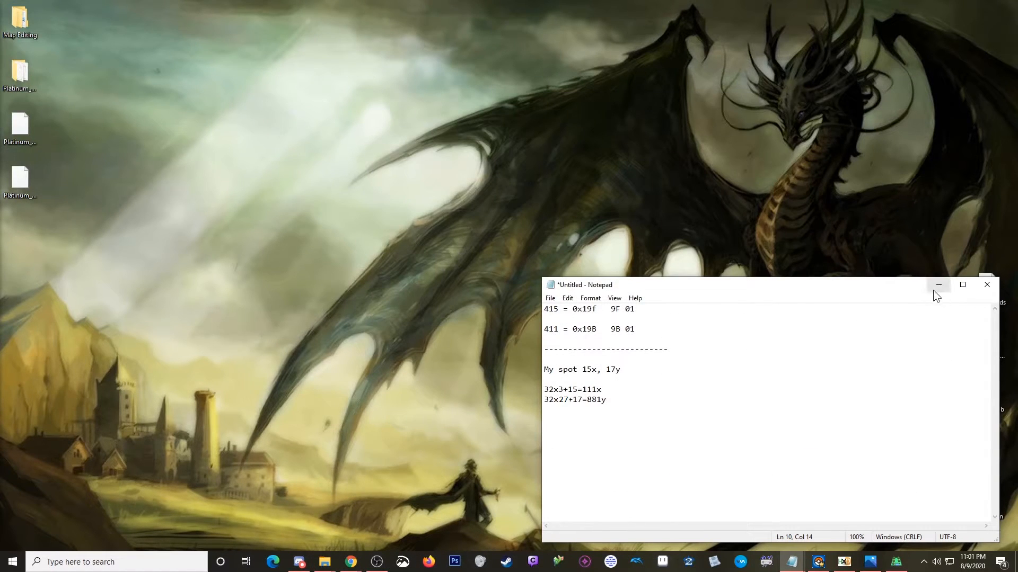
click(937, 288)
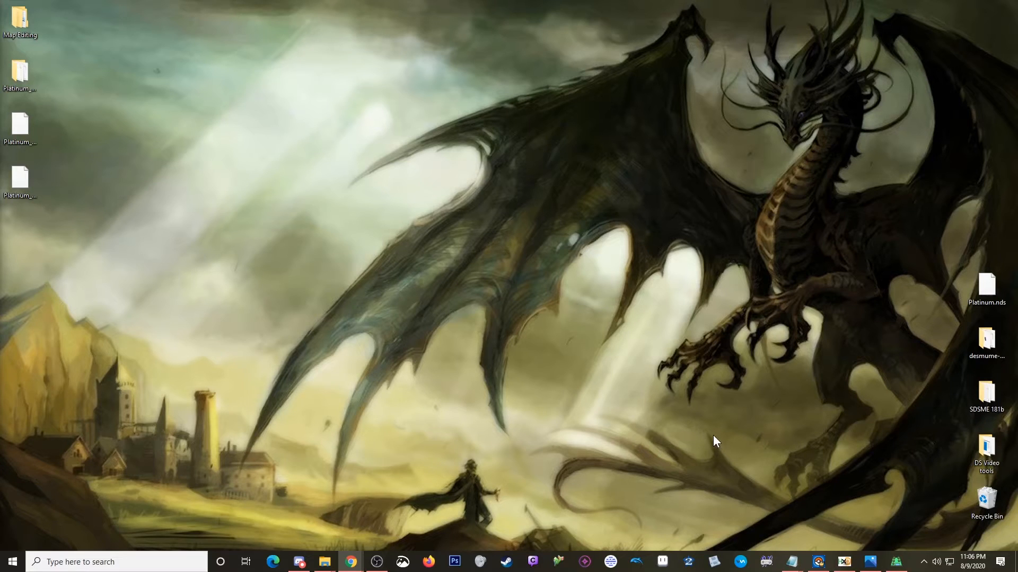
- Launch DeSmuME_0.9.11_x86 from the desmume-0.9.11-win32 folder in Map Editing, and shrink and reposition its window to fit on screen
double_click(21, 19)
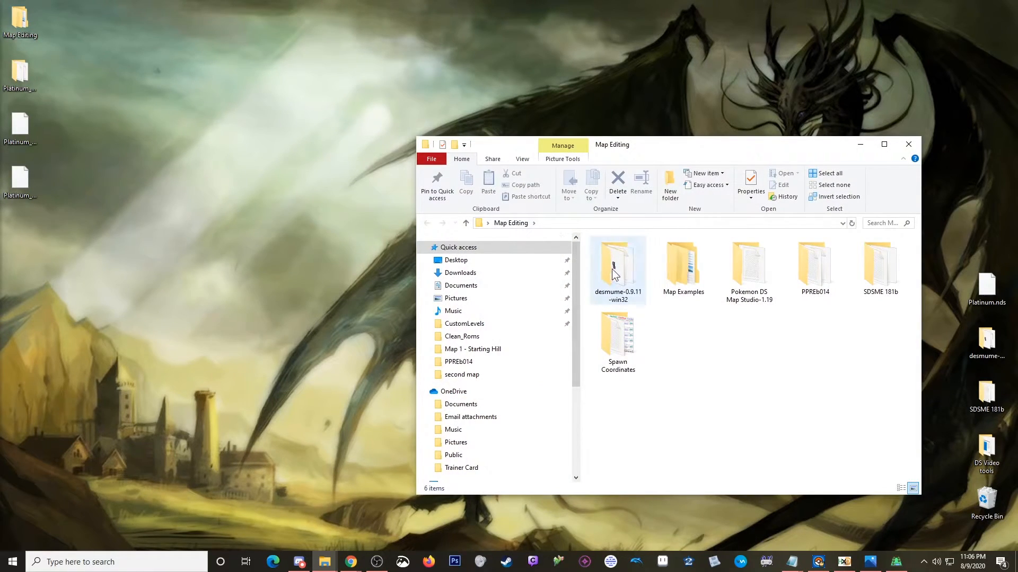
double_click(617, 270)
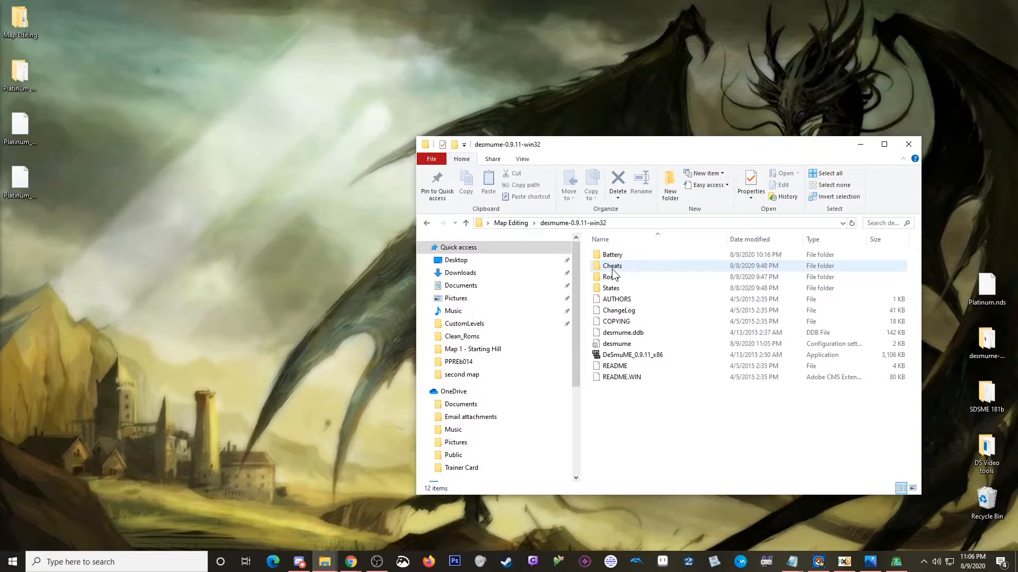
double_click(620, 356)
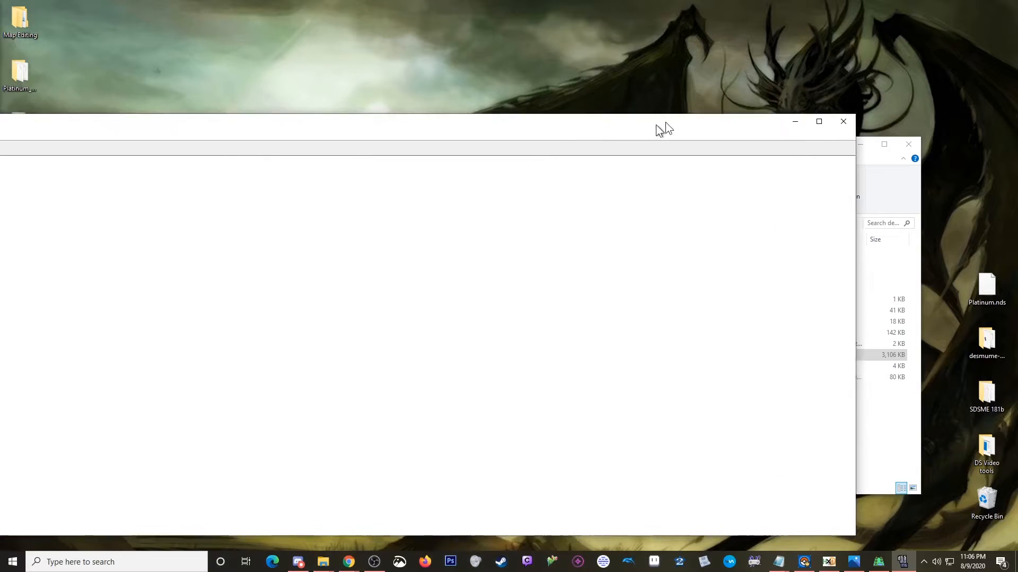
drag(656, 125, 783, 90)
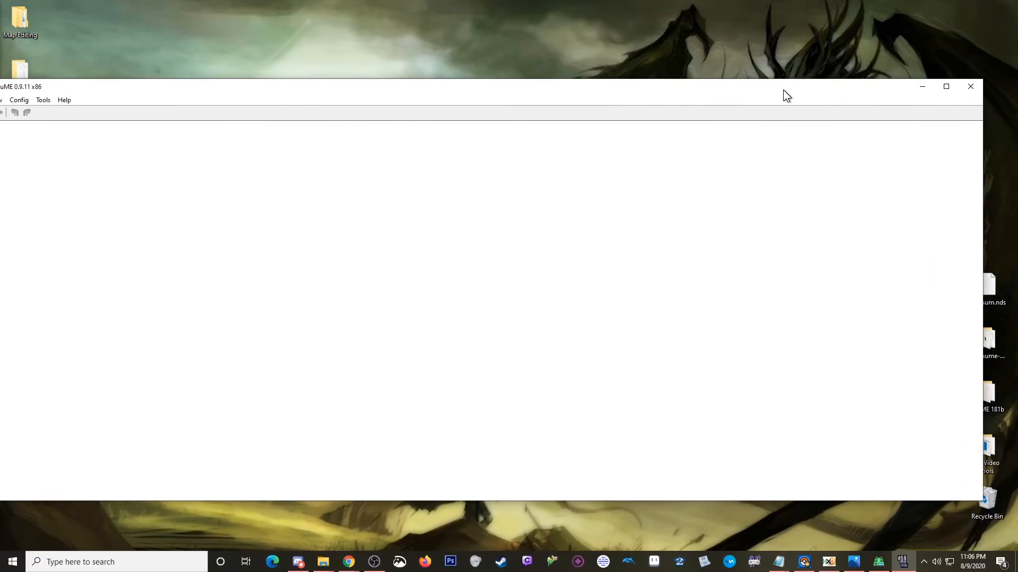
drag(982, 148, 857, 147)
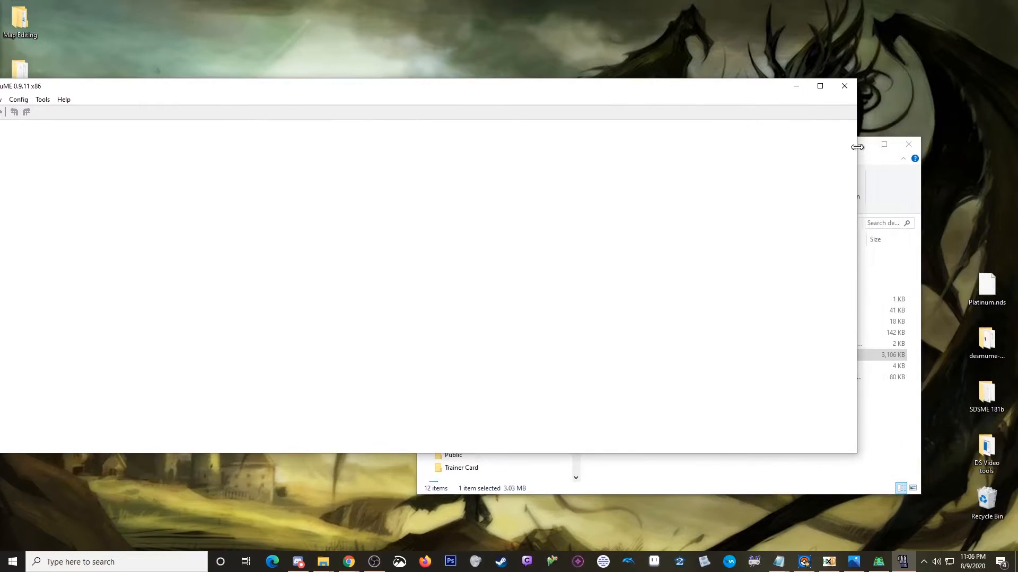
drag(692, 94, 787, 94)
- Load the recent ROM Clean_Roms\Platinum.nds in DeSmuME and continue into the saved game
click(76, 104)
mouse_move(161, 128)
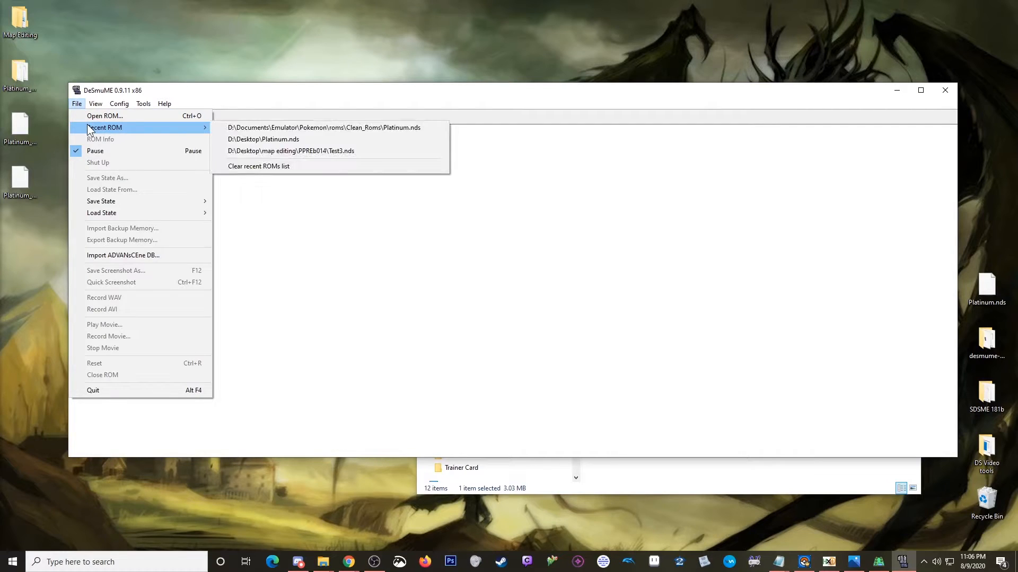
click(275, 129)
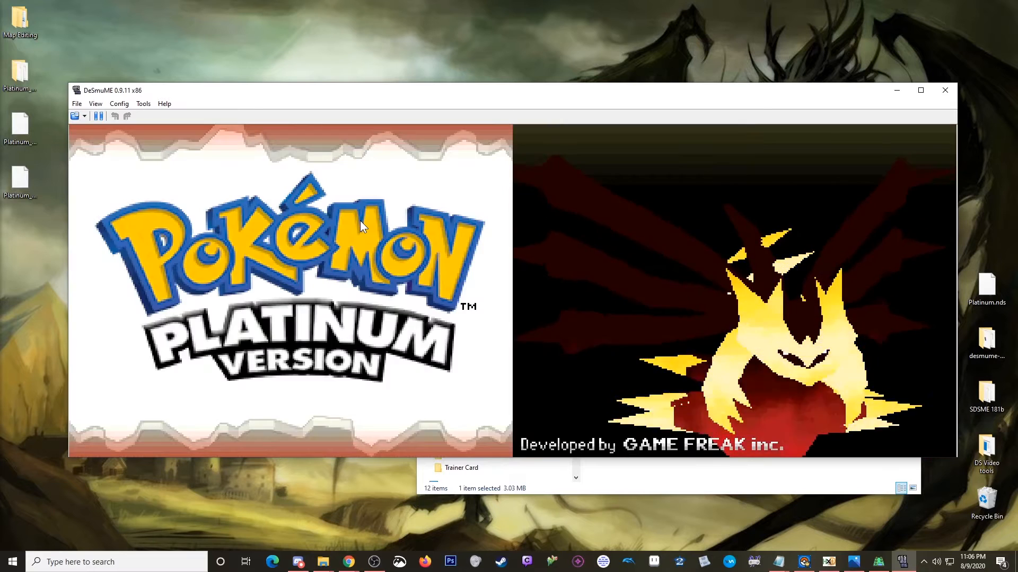
key(x)
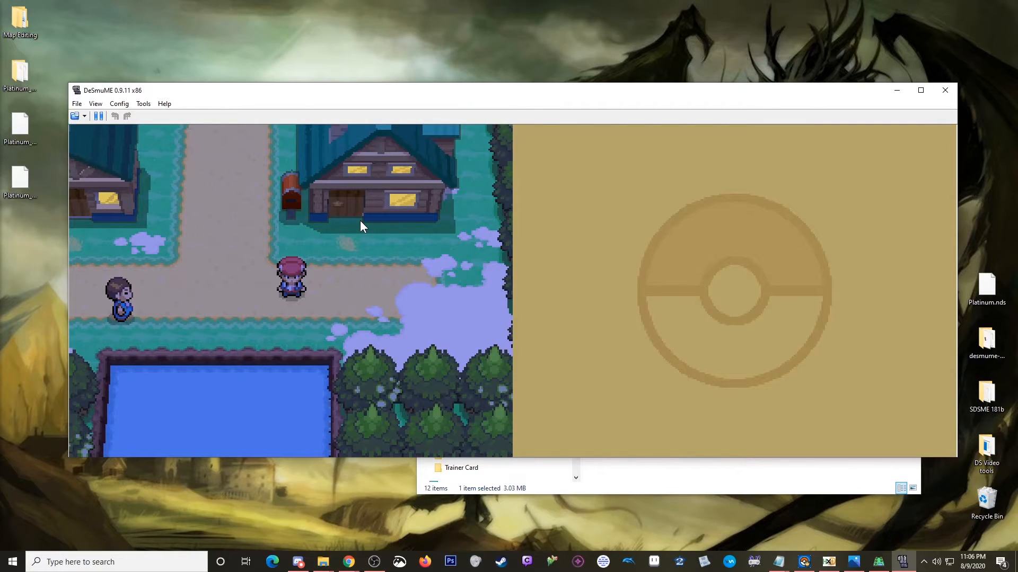
- Walk the player character north through town to the boy blocking the exit, and advance through his dialogue
key(Left)
key(Left)
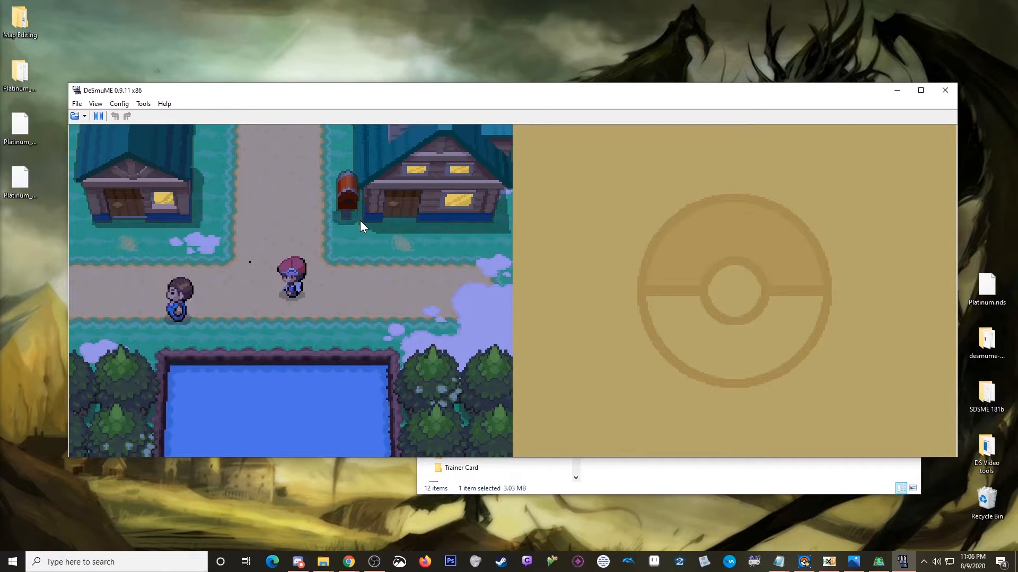
key(Up)
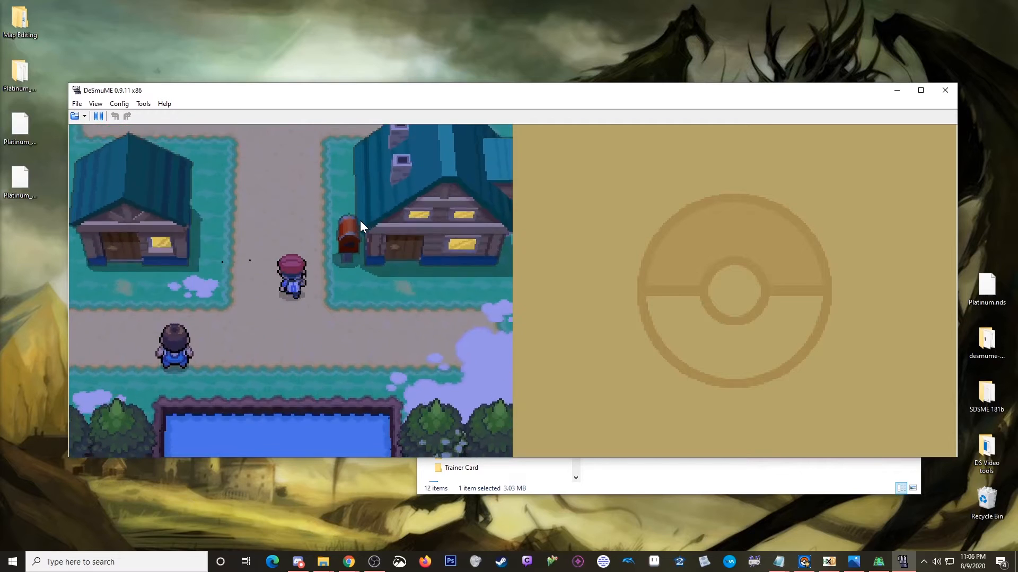
key(Up)
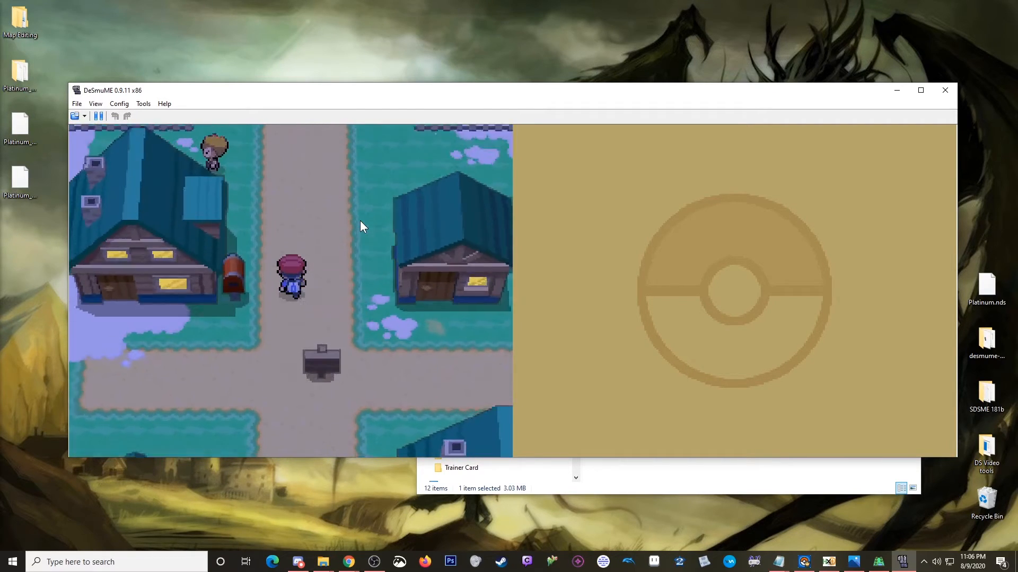
key(Up)
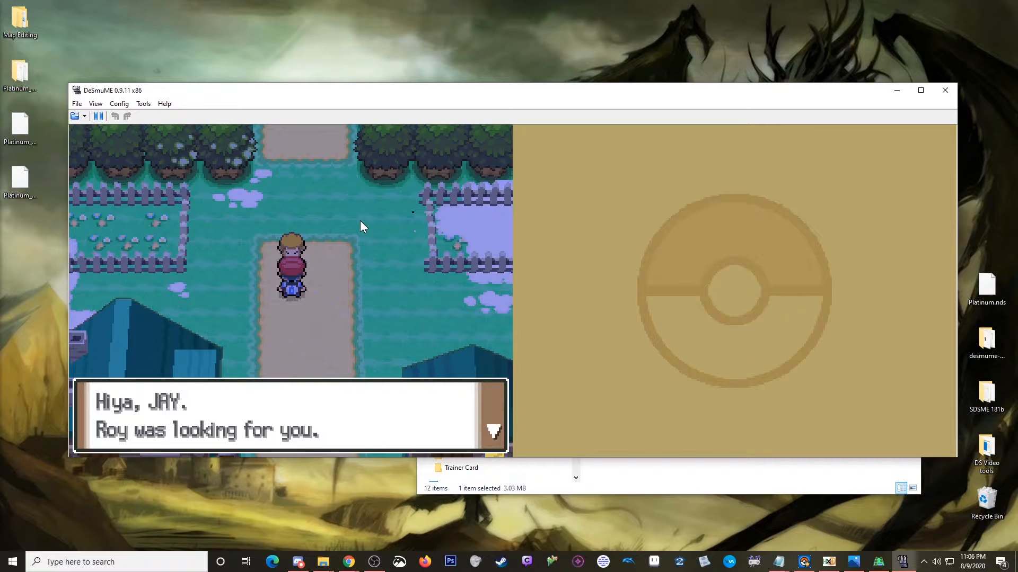
key(x)
key(x)
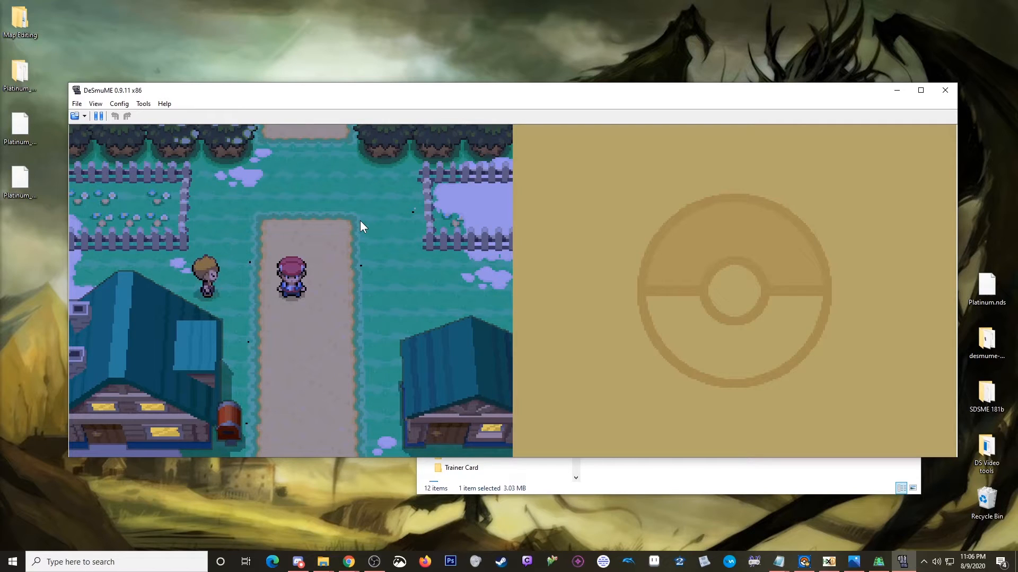
- Open "Walk through walls PT code" from the Spawn Coordinates folder and copy its Action Replay code lines
click(635, 476)
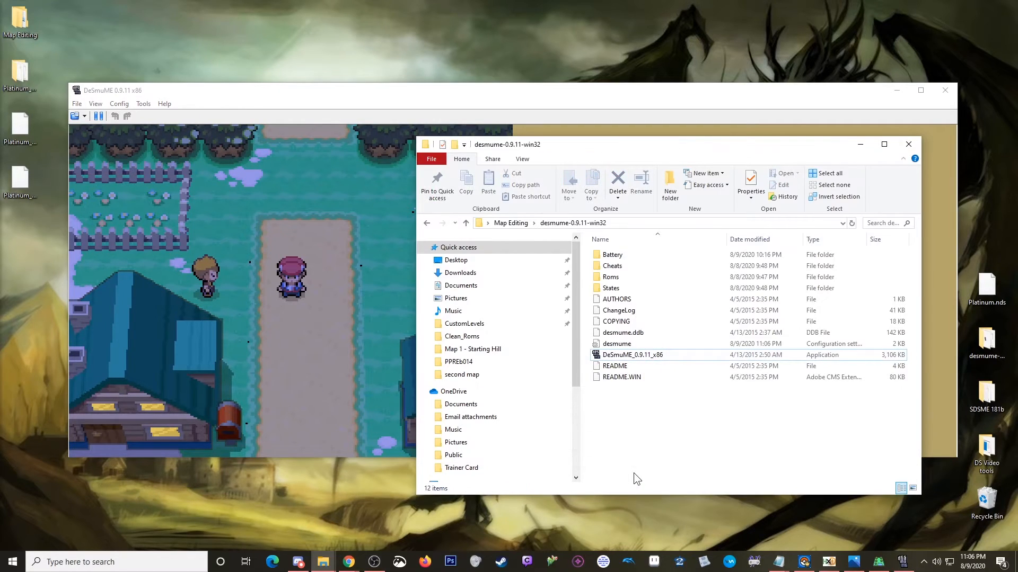
click(466, 223)
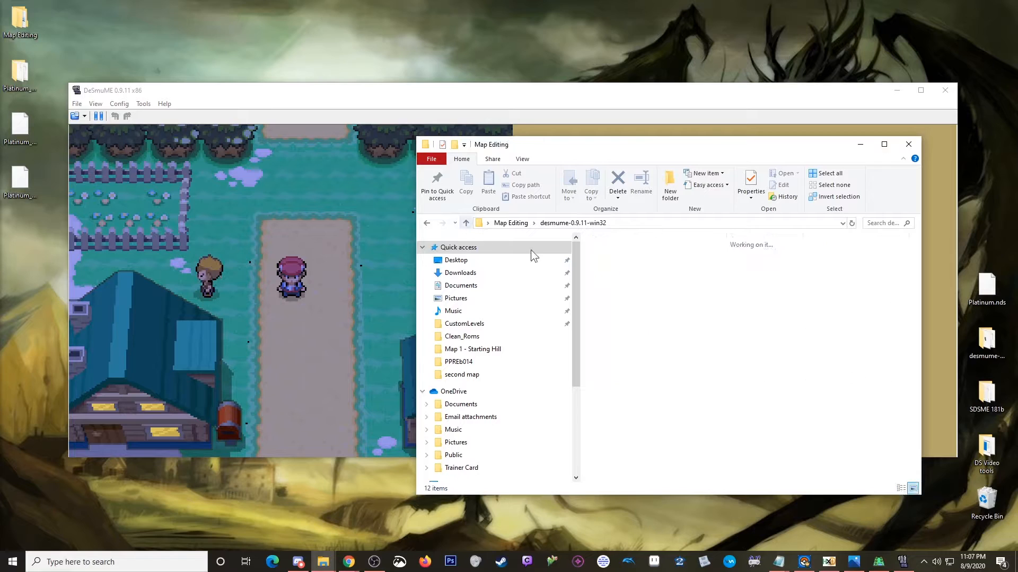
double_click(619, 339)
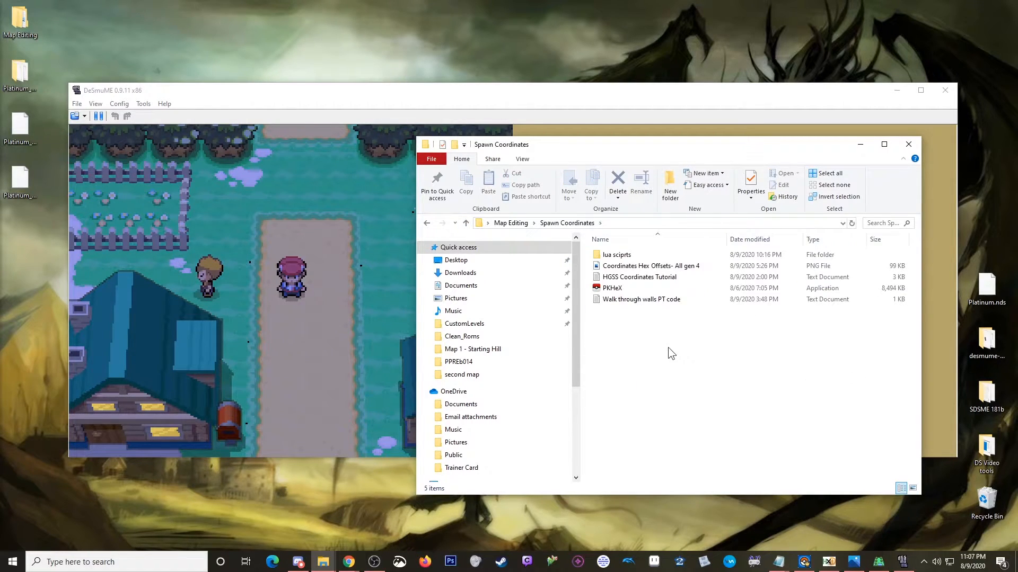
double_click(638, 300)
drag(505, 269, 409, 210)
right_click(431, 213)
click(456, 247)
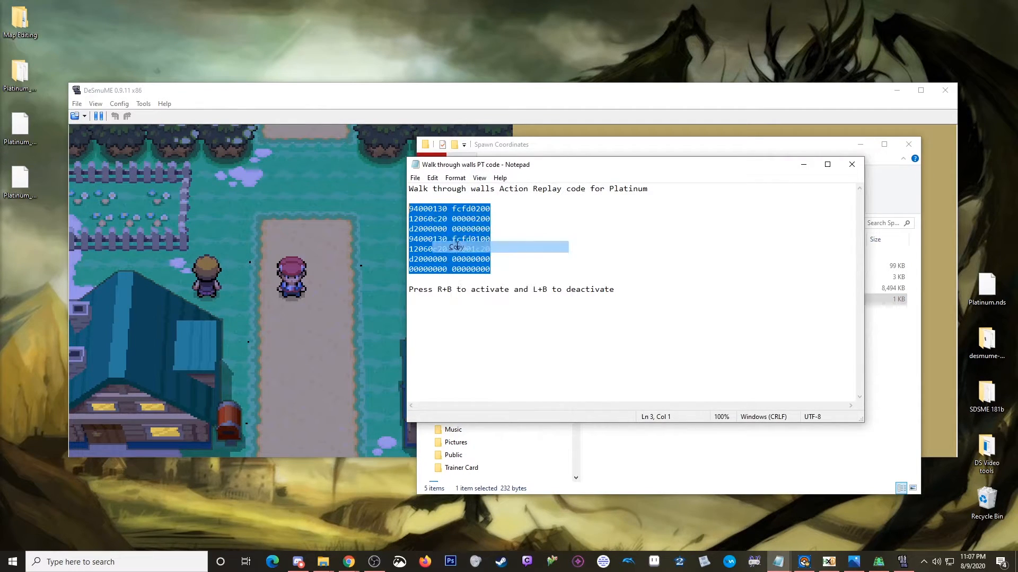
- Add the copied walk-through-walls code to DeSmuME's cheats list as an enabled Action Replay code, and save the list
click(119, 103)
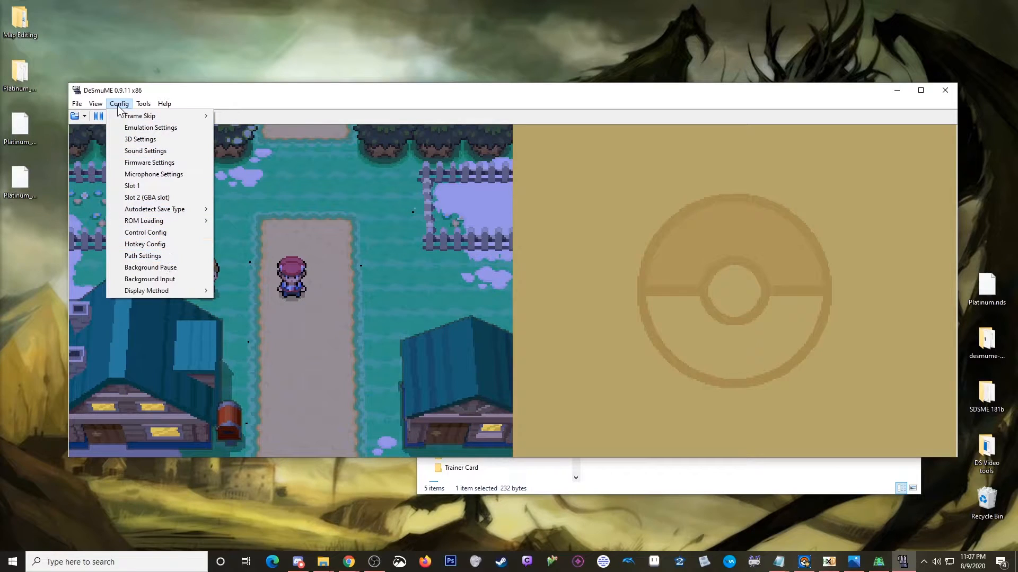
mouse_move(143, 106)
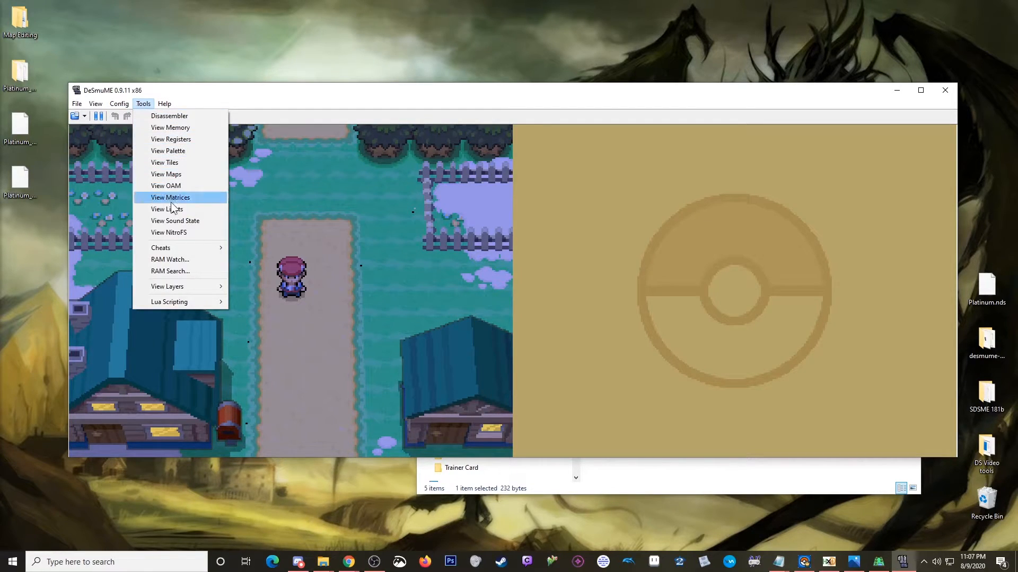
mouse_move(169, 248)
click(241, 249)
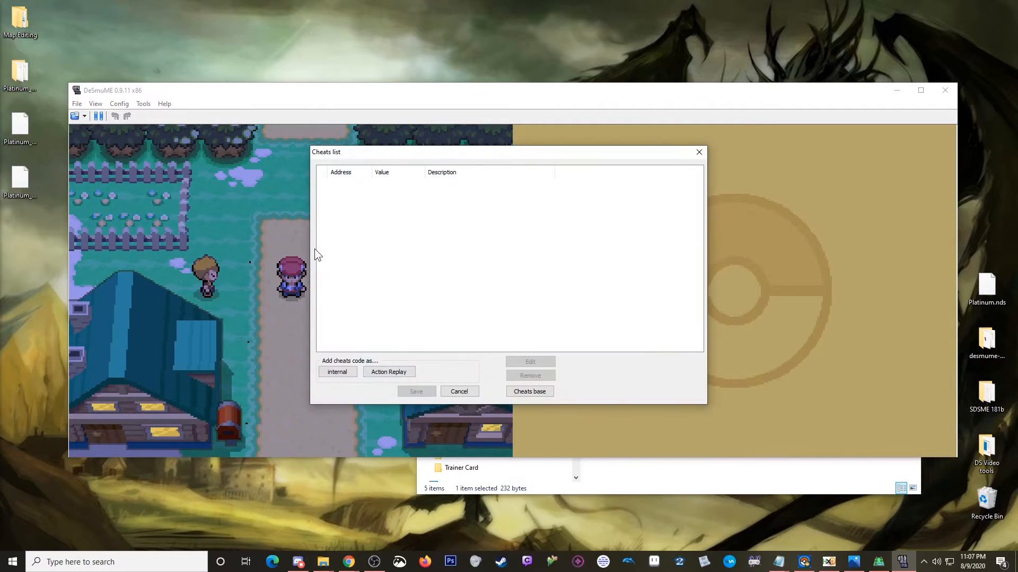
click(392, 371)
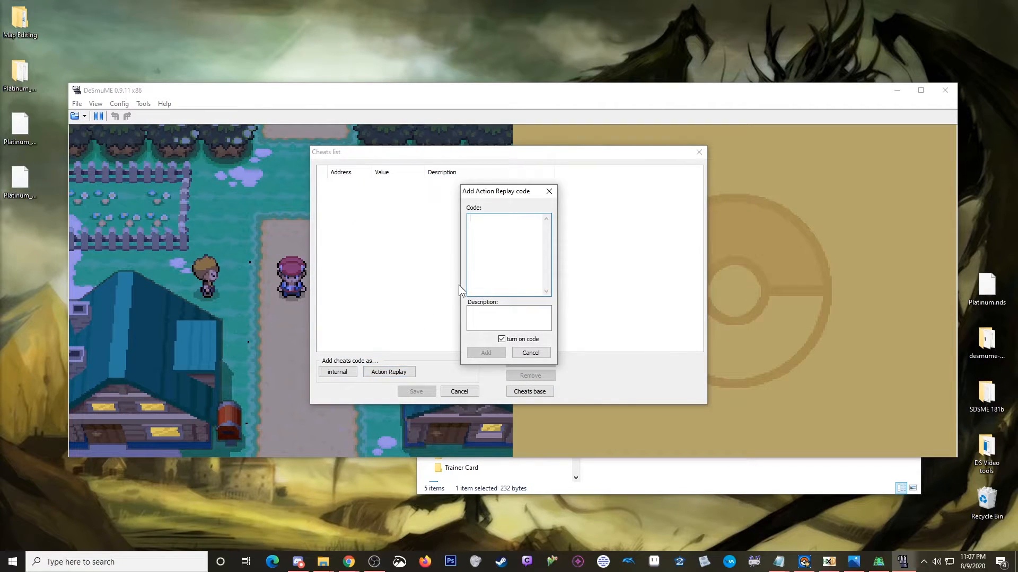
key(ctrl+v)
click(490, 353)
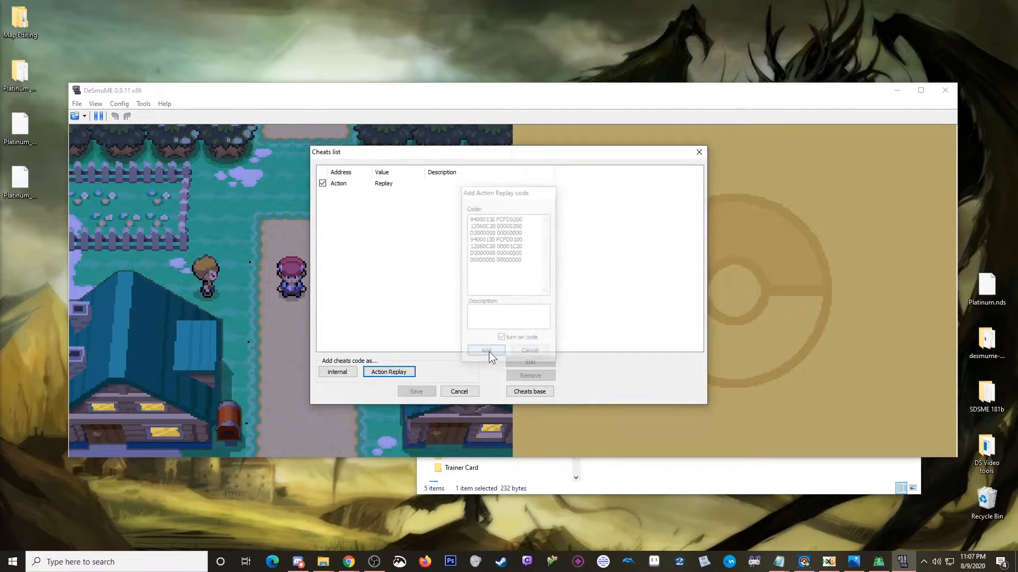
click(417, 391)
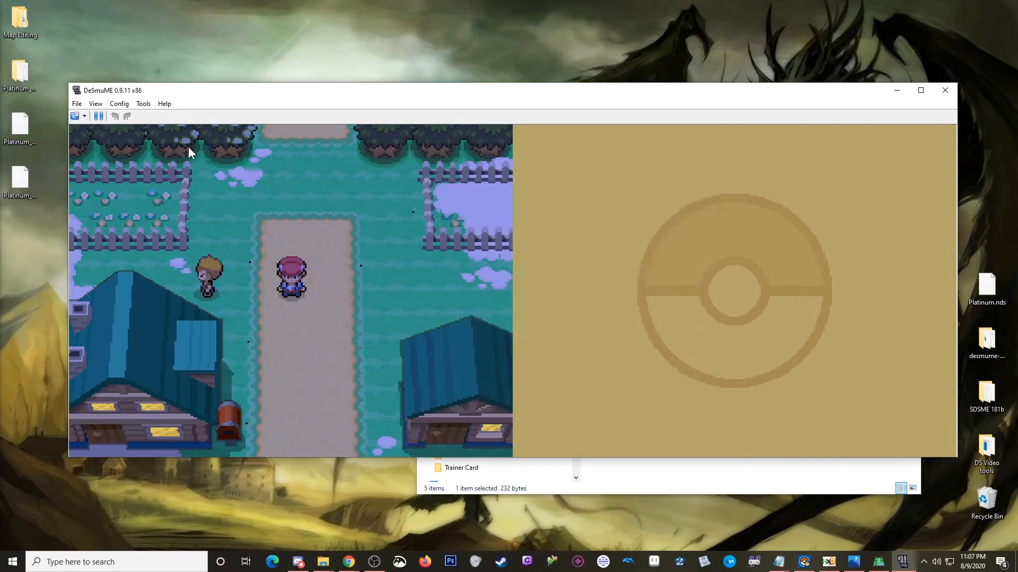
- Check the cheat options in DeSmuME to see whether cheats are disabled, and return to the game
click(125, 105)
mouse_move(143, 104)
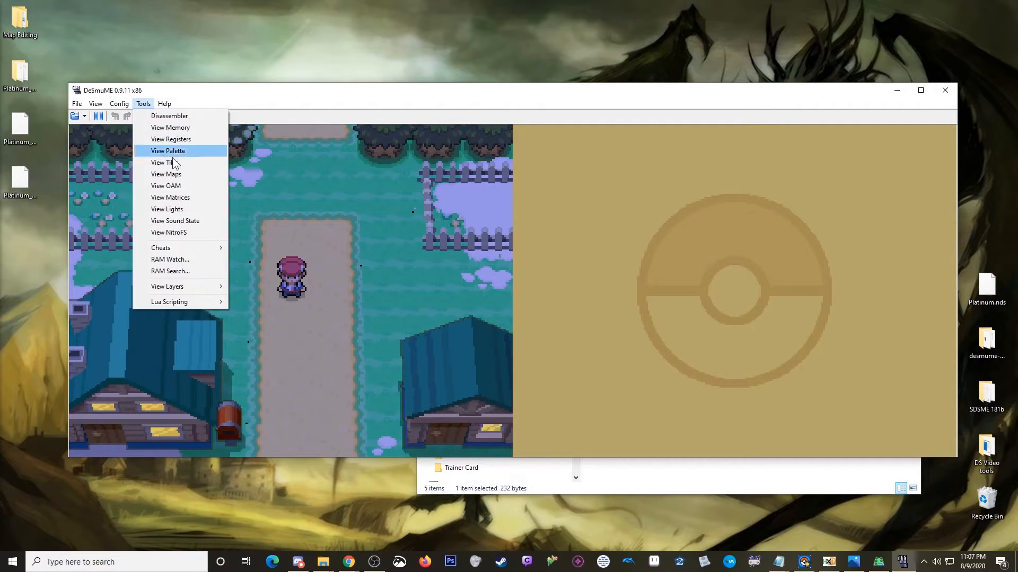
mouse_move(193, 249)
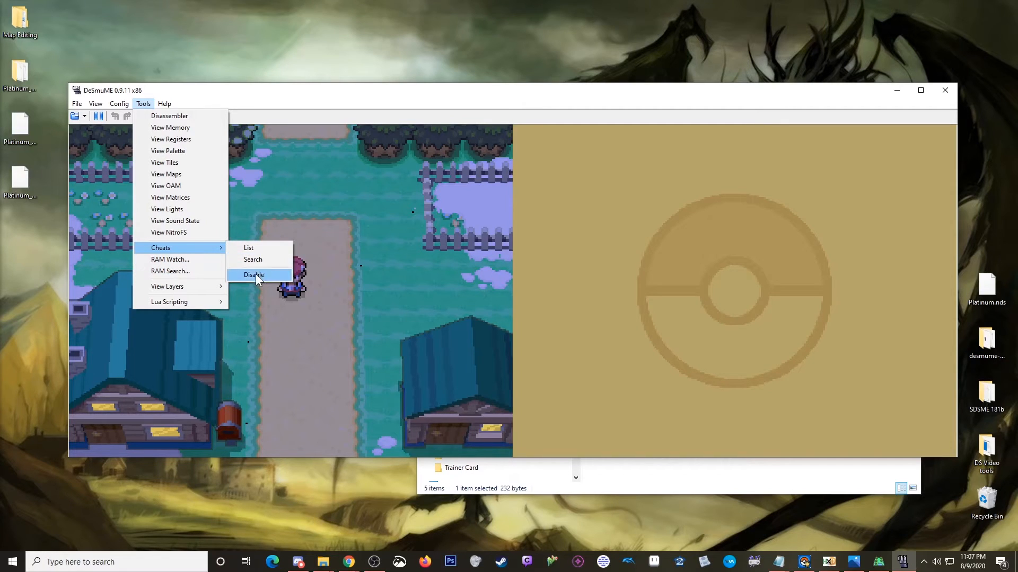
click(252, 98)
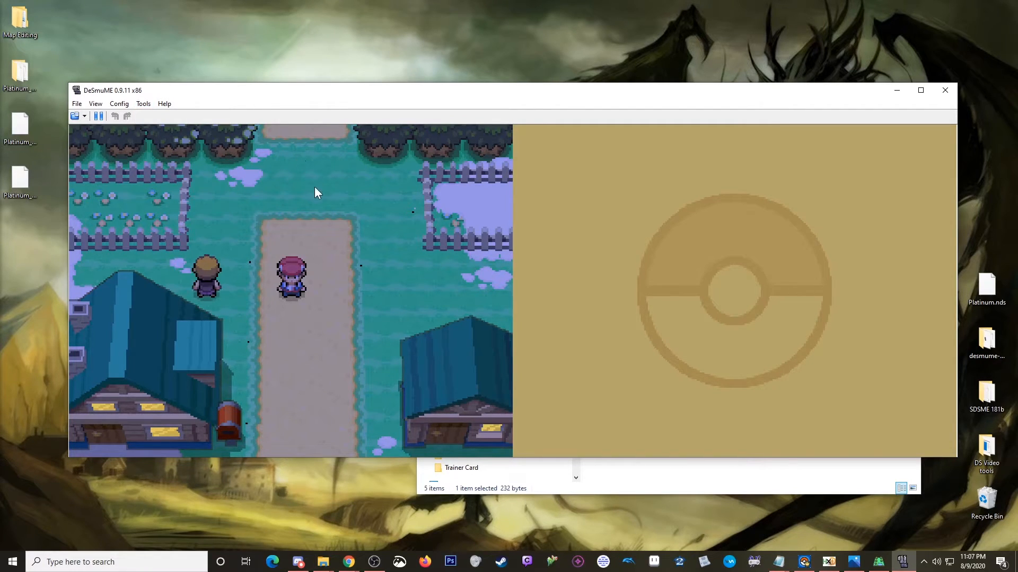
- Test the walk-through-walls cheat by walking the character east into the trees, then back west to the northern path
key(Right)
key(Down)
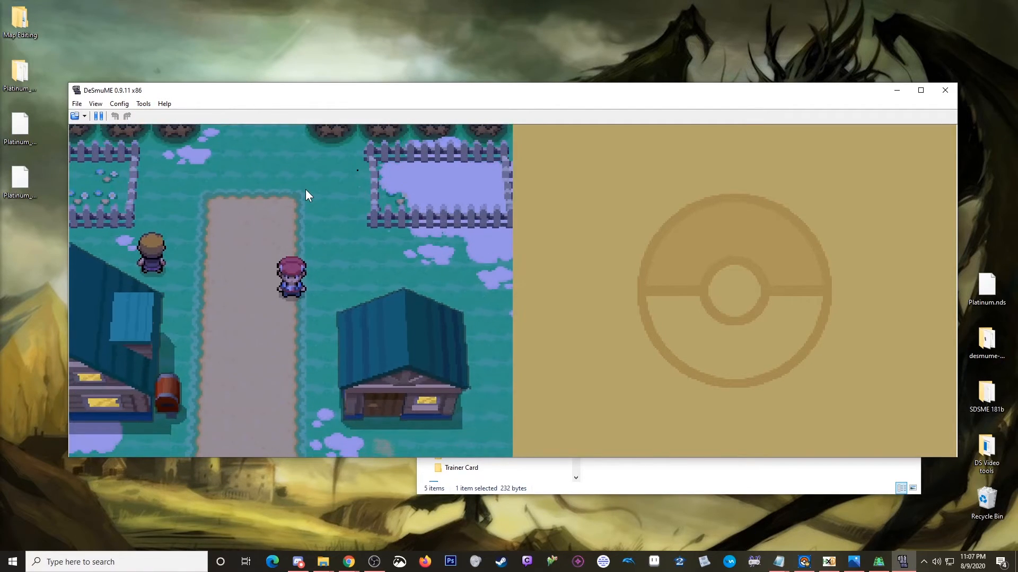
key(Right)
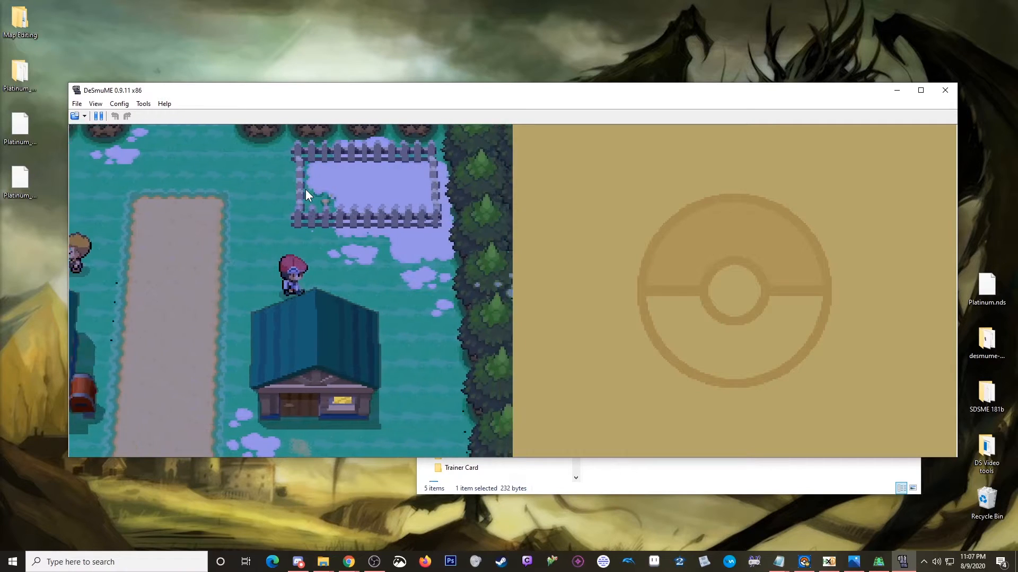
key(Right)
key(Up)
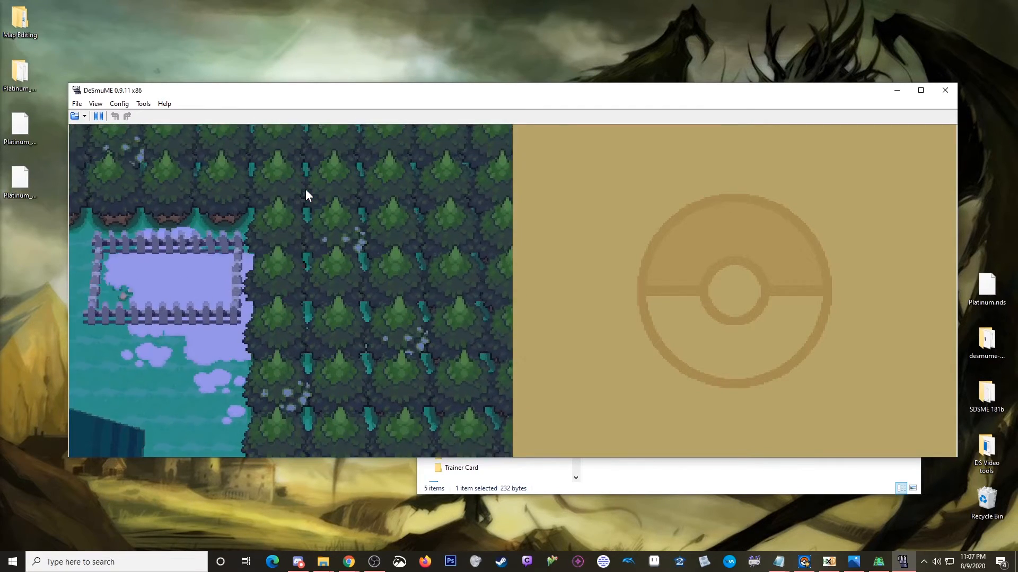
key(Left)
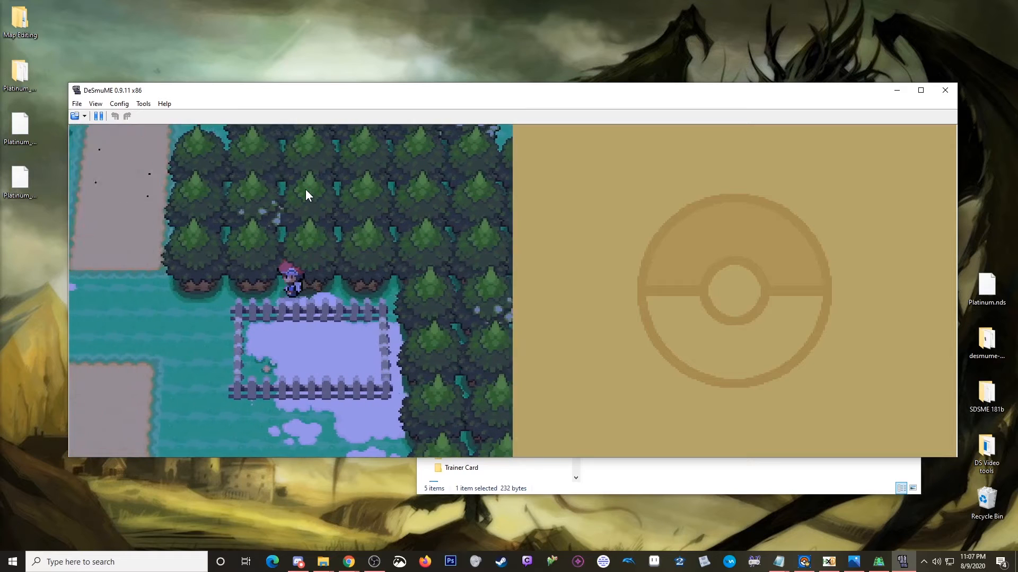
key(Up)
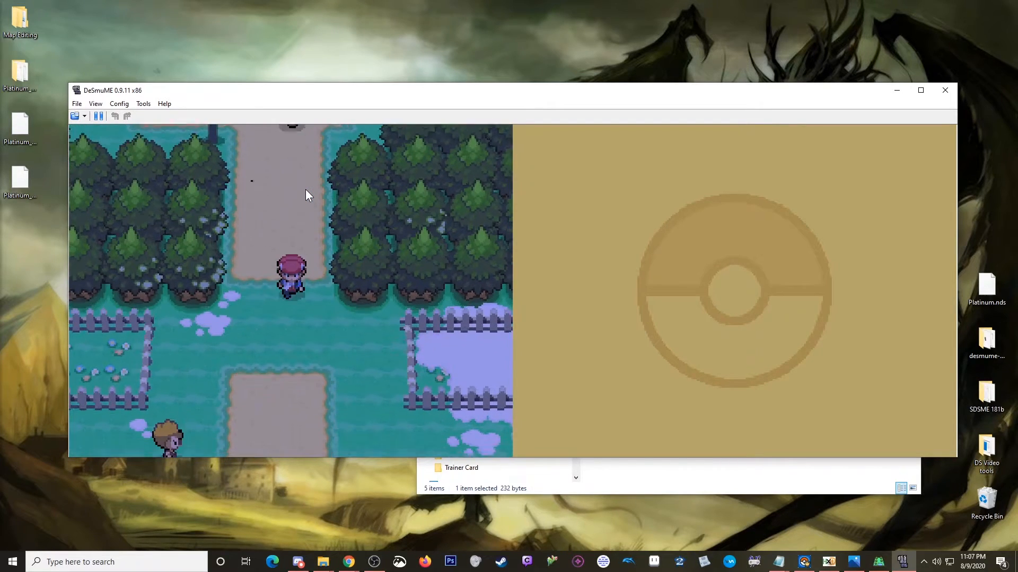
key(Down)
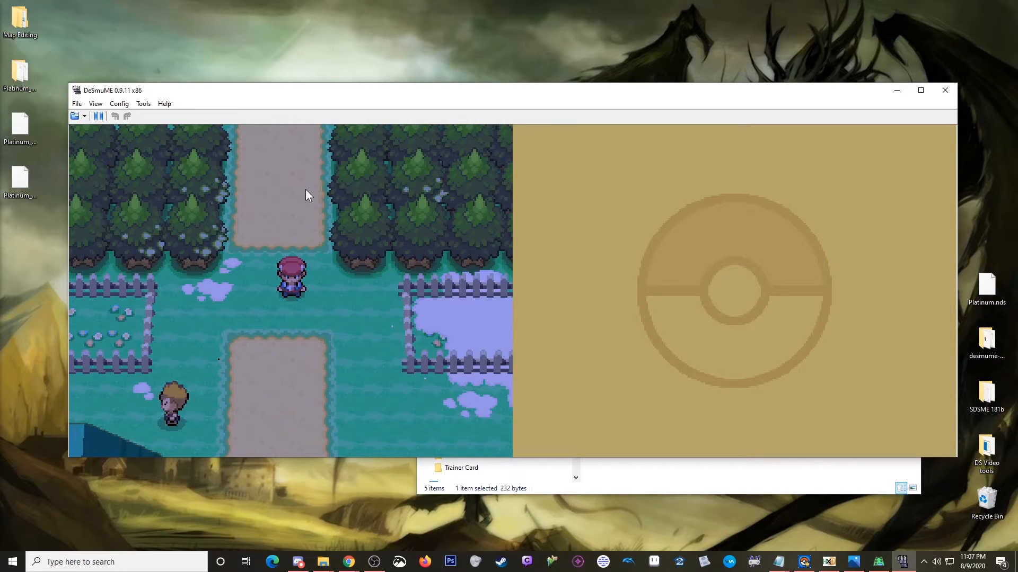
- Walk the character west through the trees across the Mystery Zone border, and step back into Twinleaf Town
key(Left)
key(Left)
key(Left)
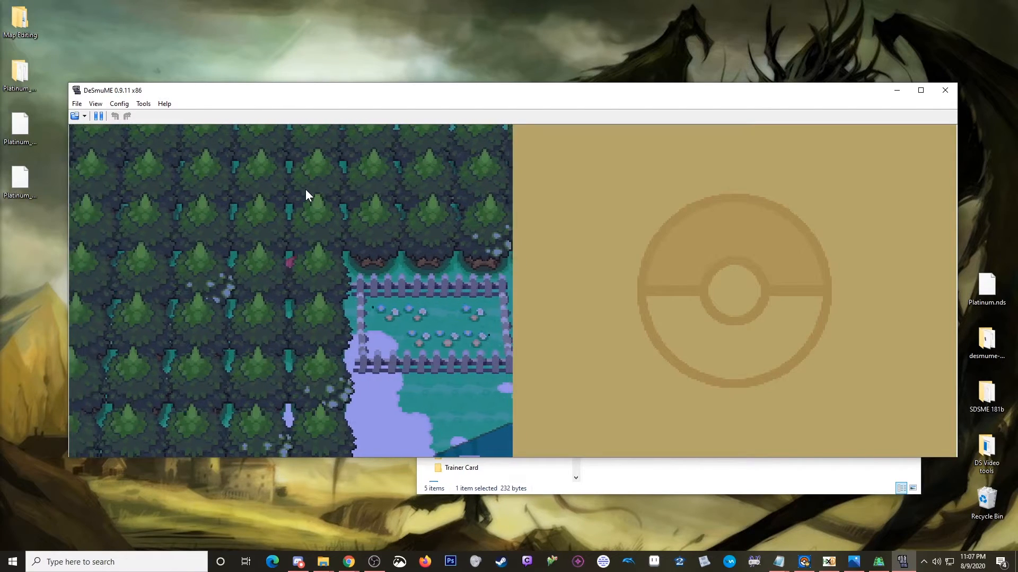
key(Left)
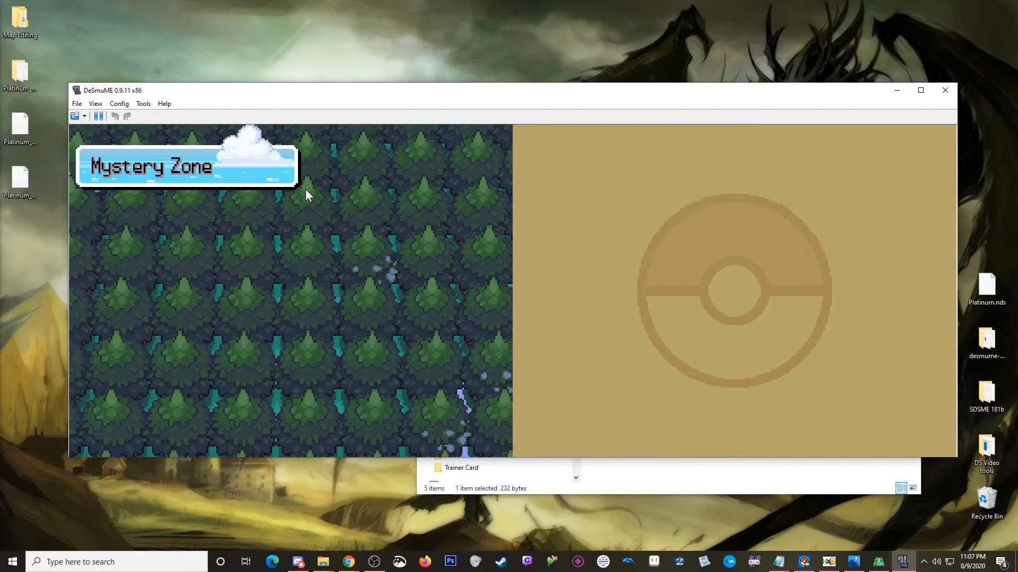
key(Right)
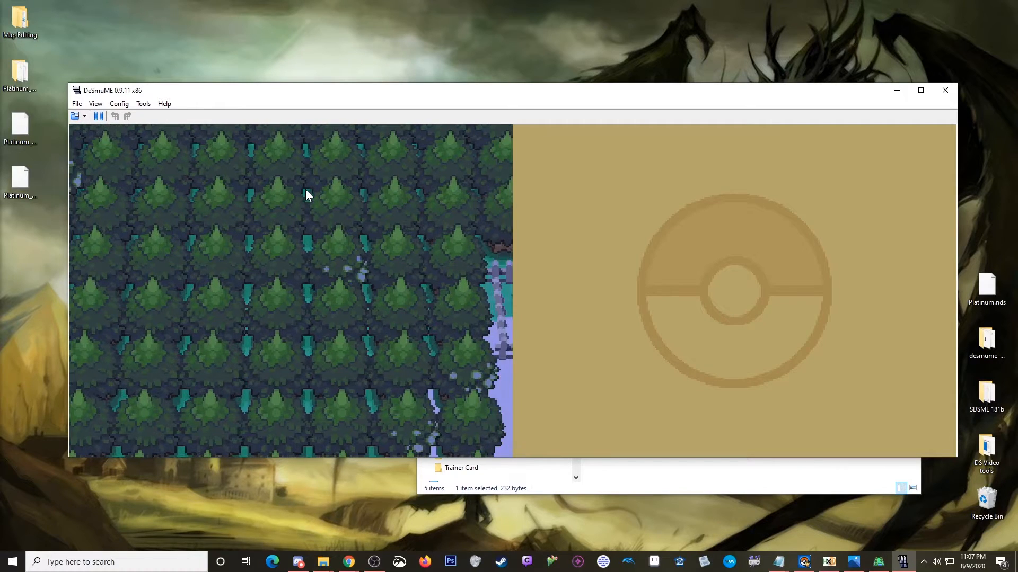
key(Right)
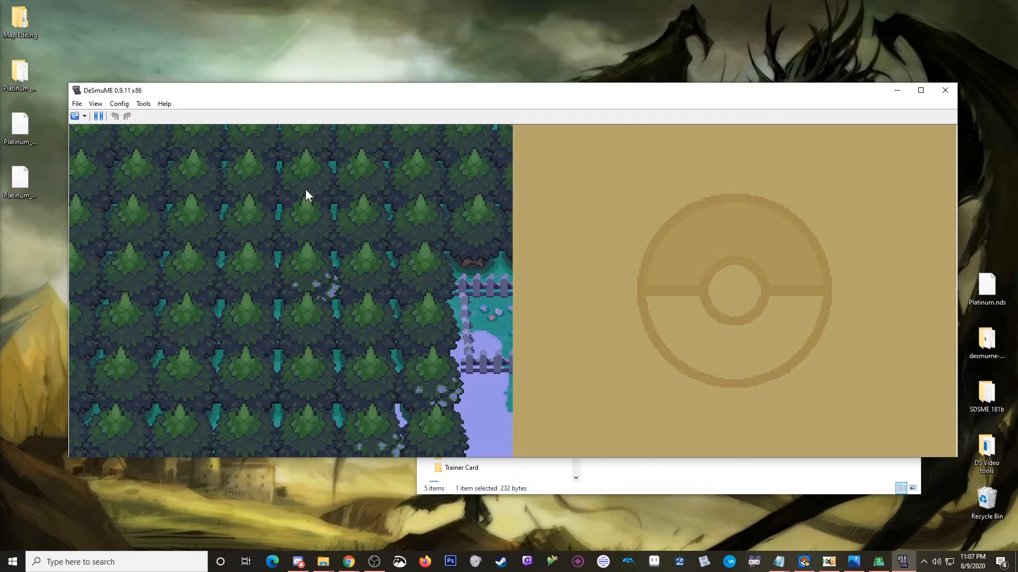
- Locate Twinleaf Town's northwest corner tile by crossing its north and west borders, and compare it with the Starting Hill map in Pokemon DS Map Studio
key(Up)
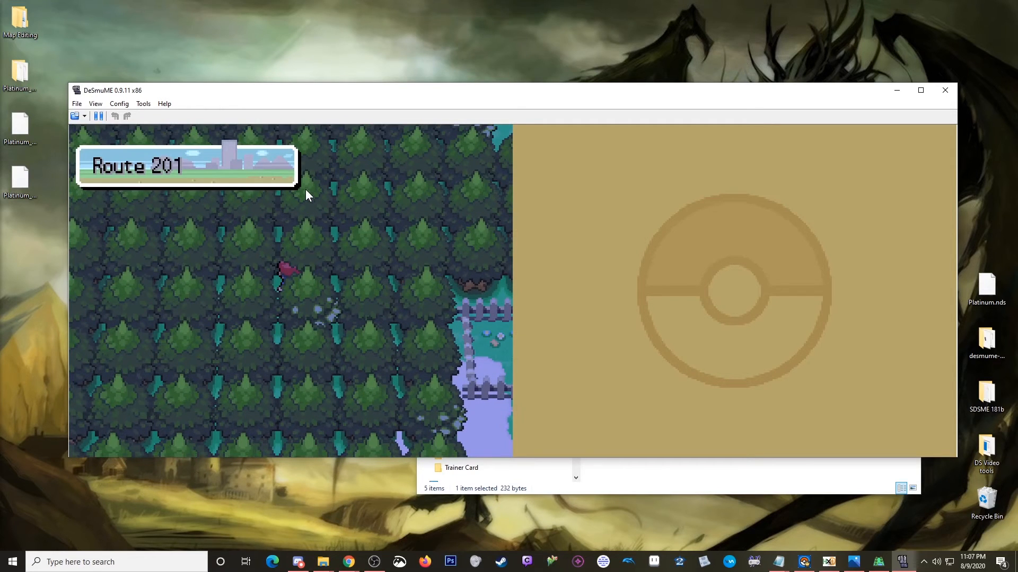
key(Down)
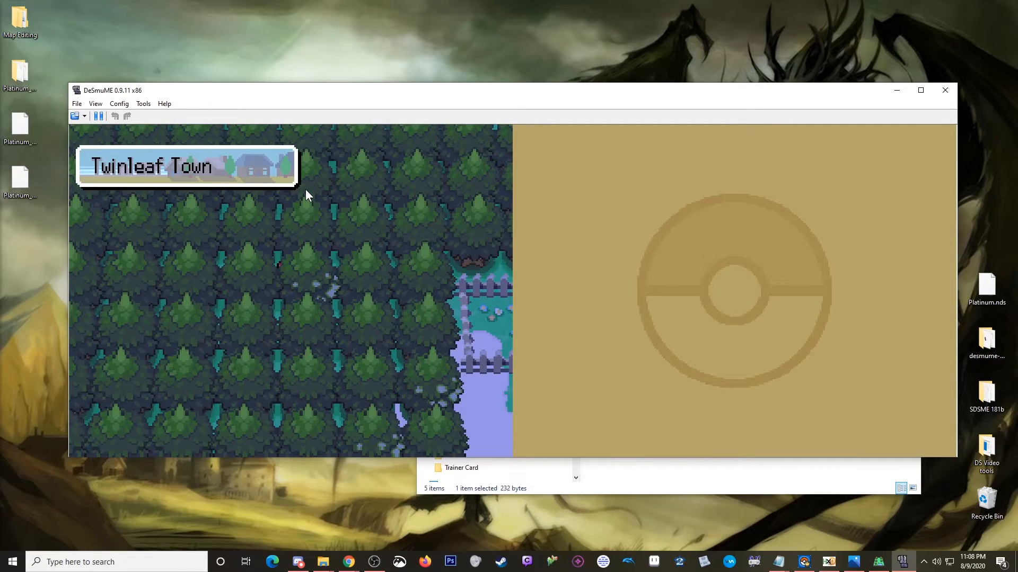
key(Left)
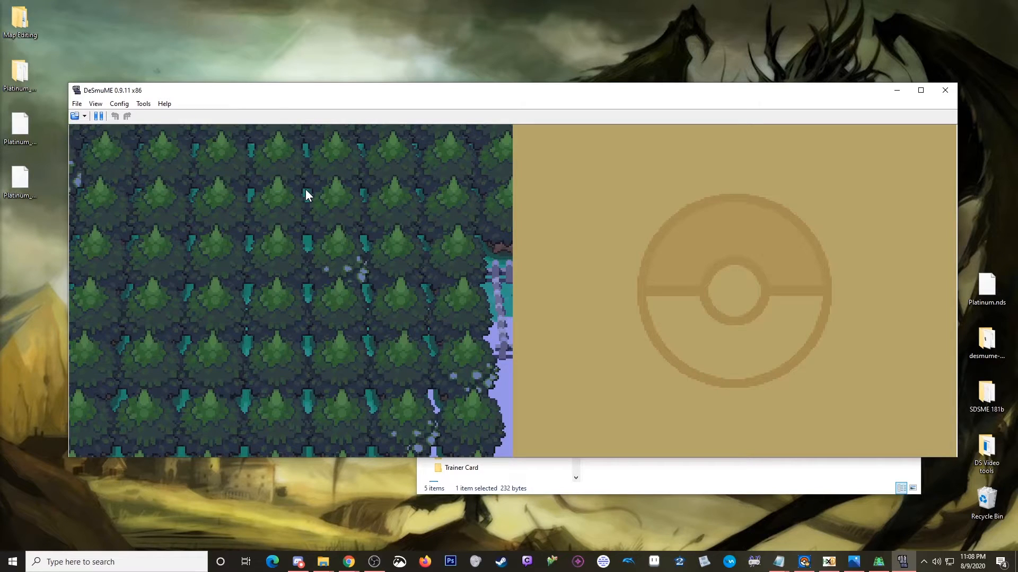
key(Right)
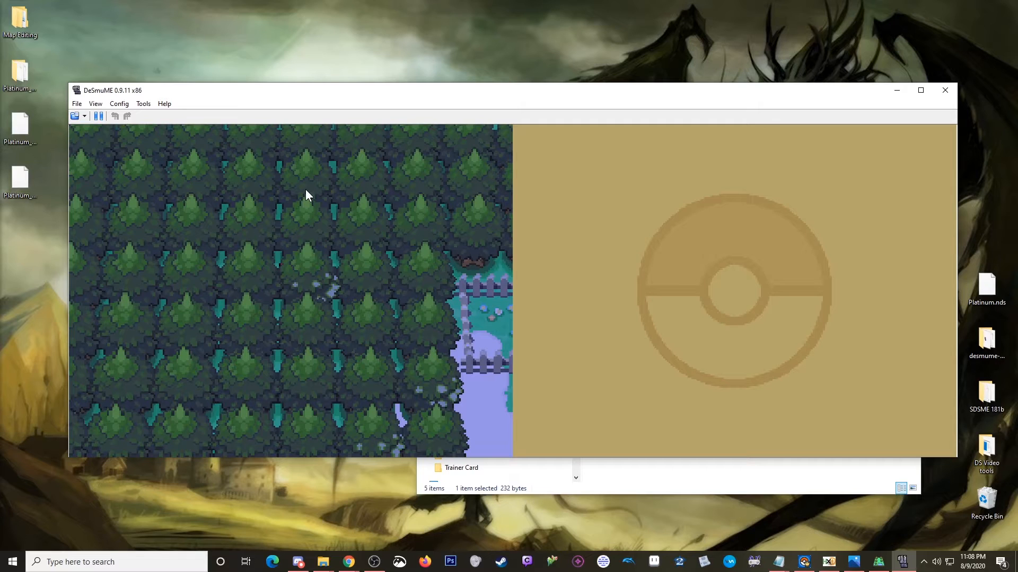
click(878, 562)
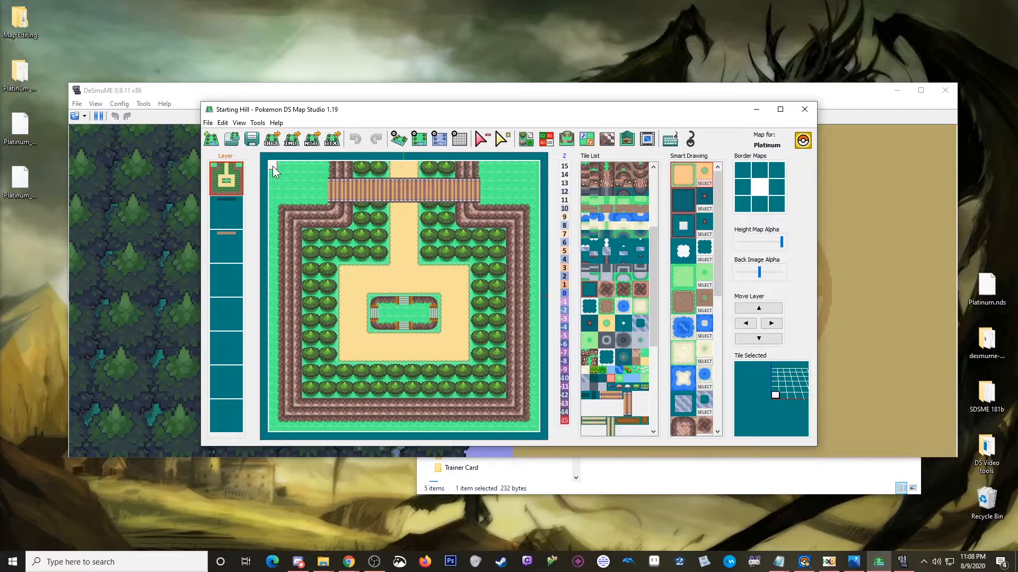
click(753, 110)
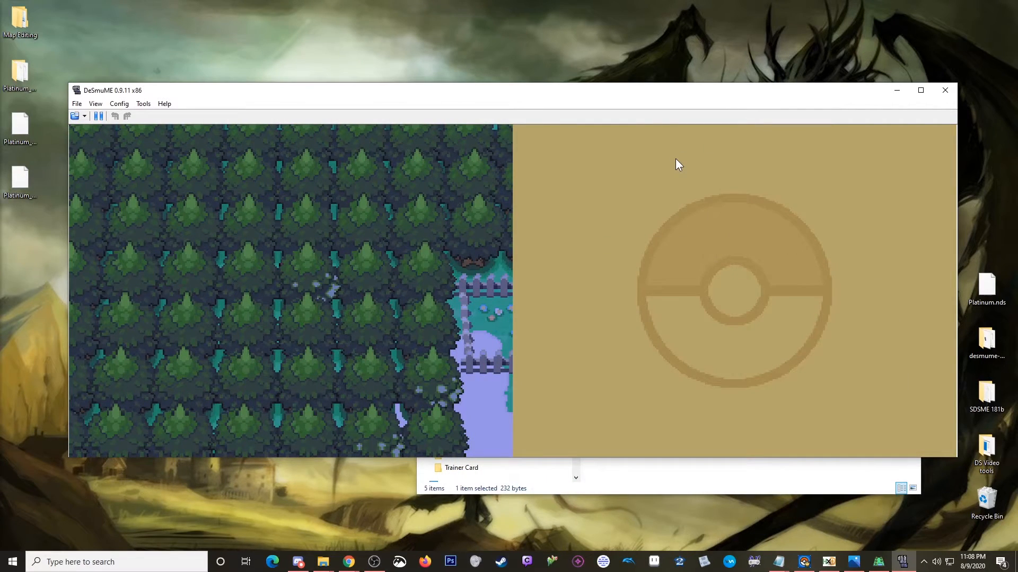
- Walk the character south tile by tile along Twinleaf Town's western edge from the northwest corner
key(Down)
key(Down)
key(Down)
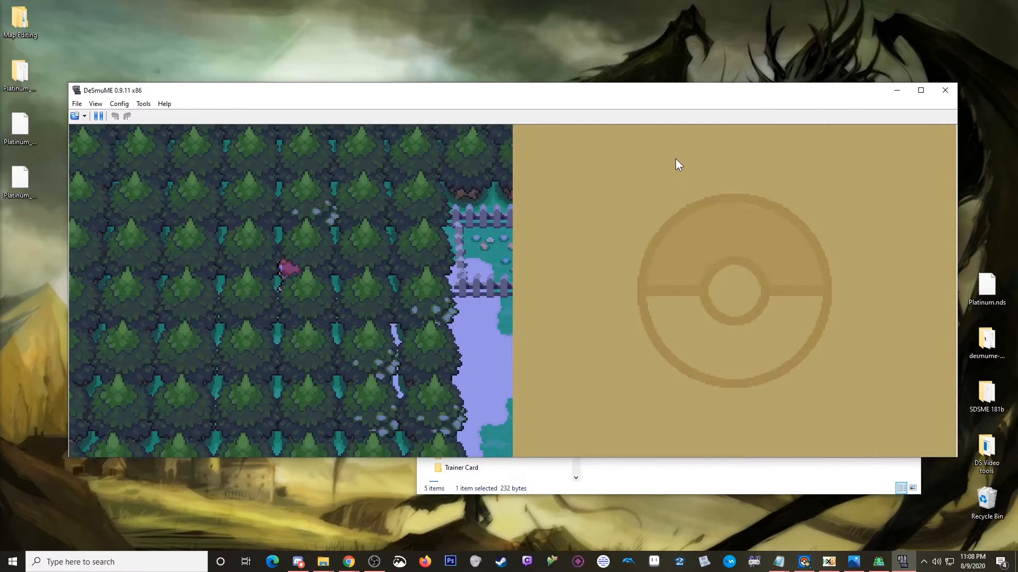
key(Down)
key(Down)
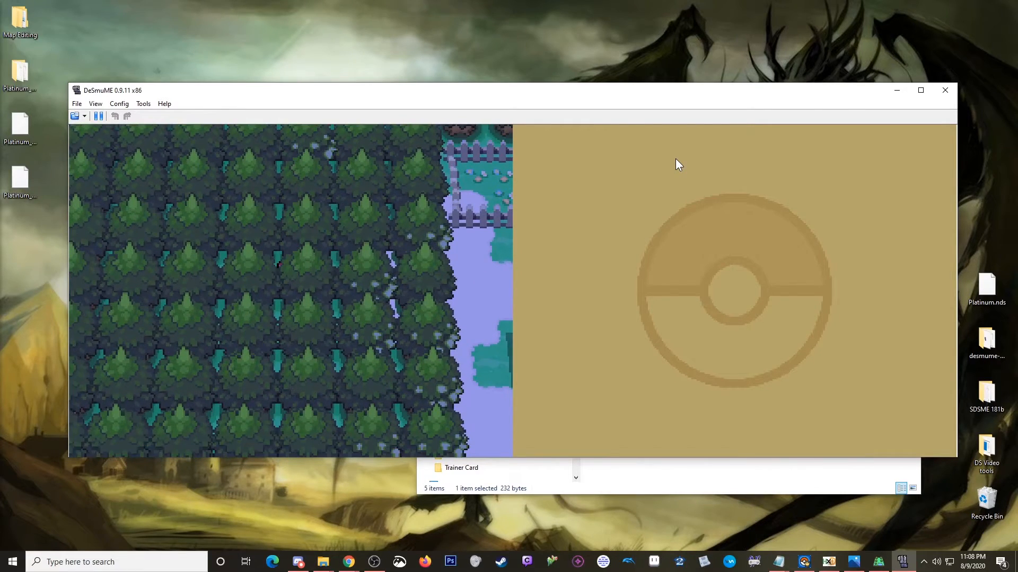
key(Down)
key(Down)
key(Down)
key(Down)
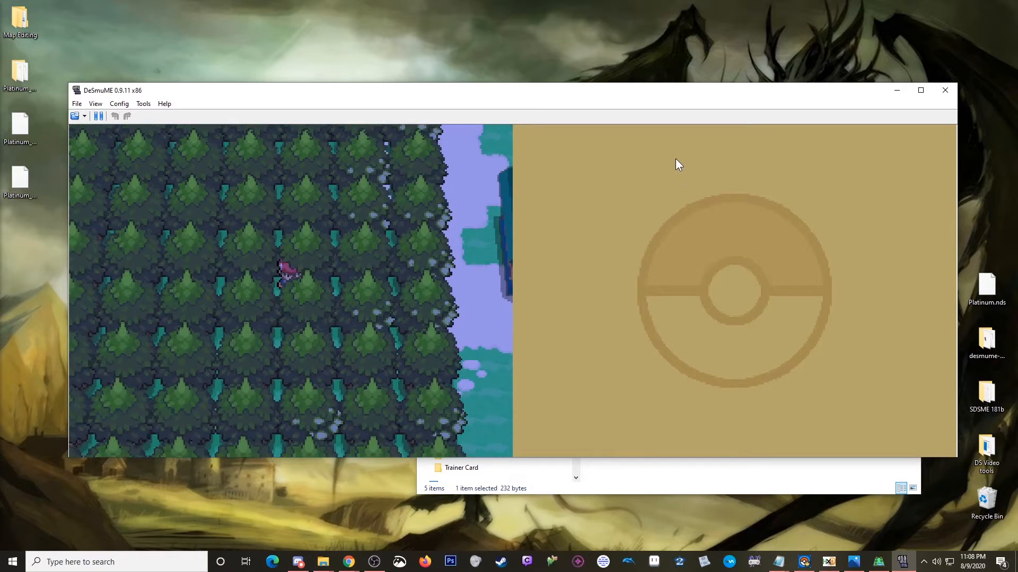
key(Down)
key(Down)
key(Down)
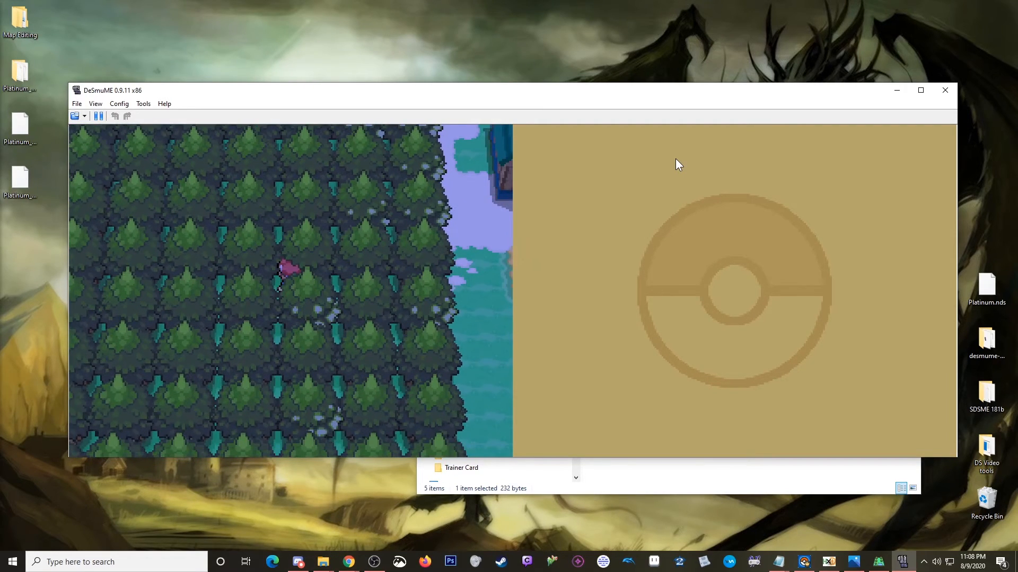
key(Down)
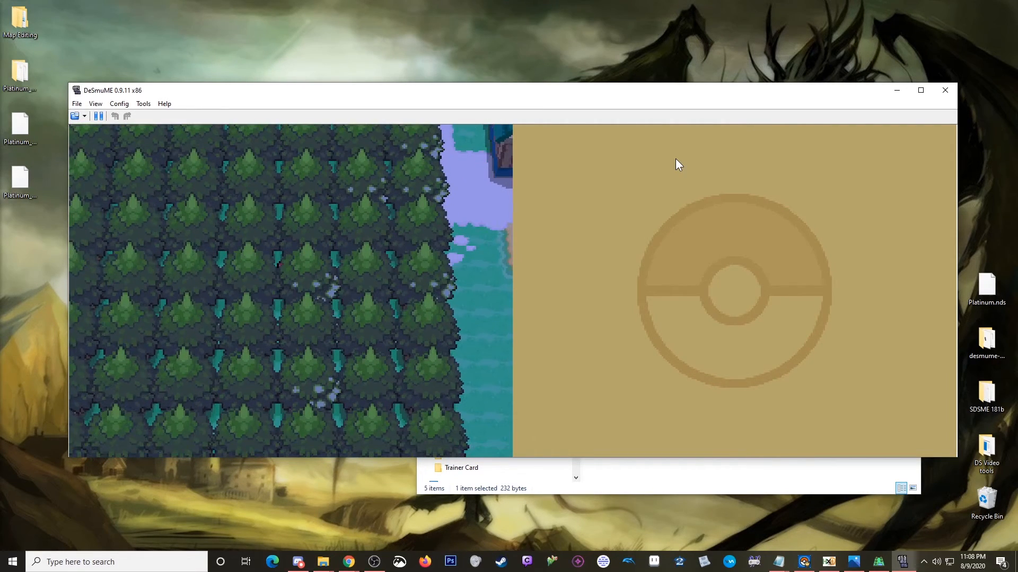
key(Down)
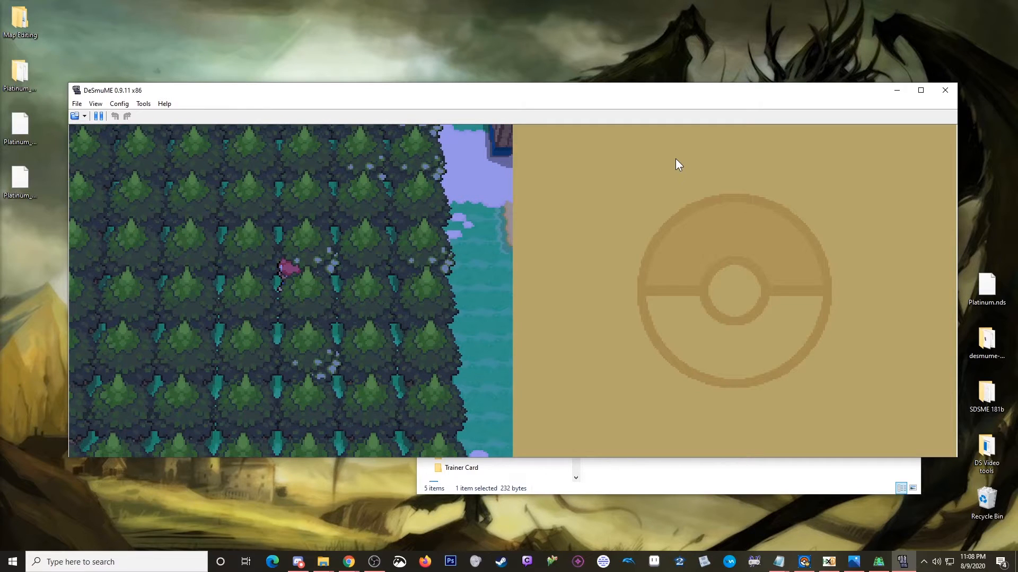
- Walk the character east out of the trees to the main path below the town sign, facing south
key(Right)
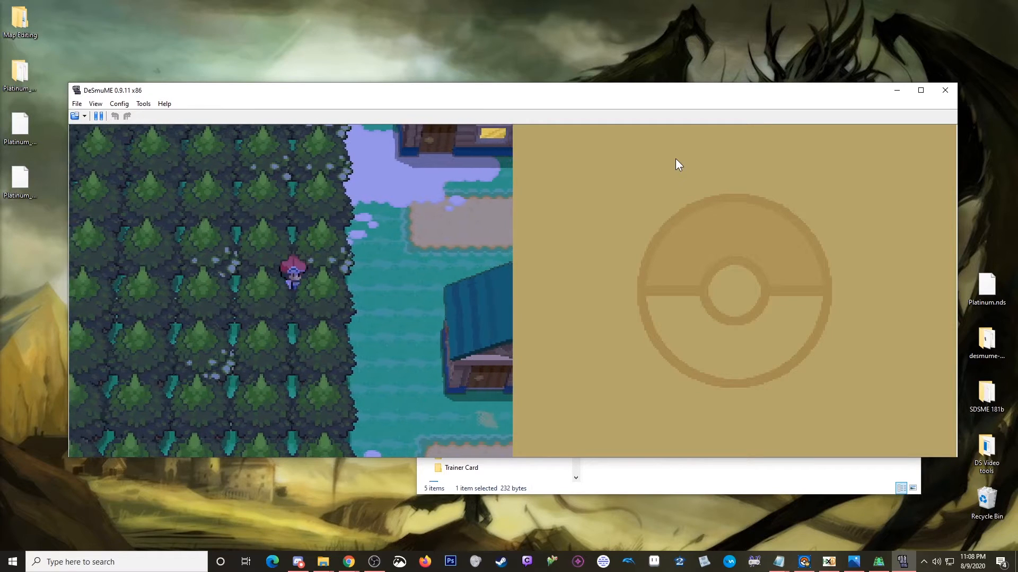
key(Right)
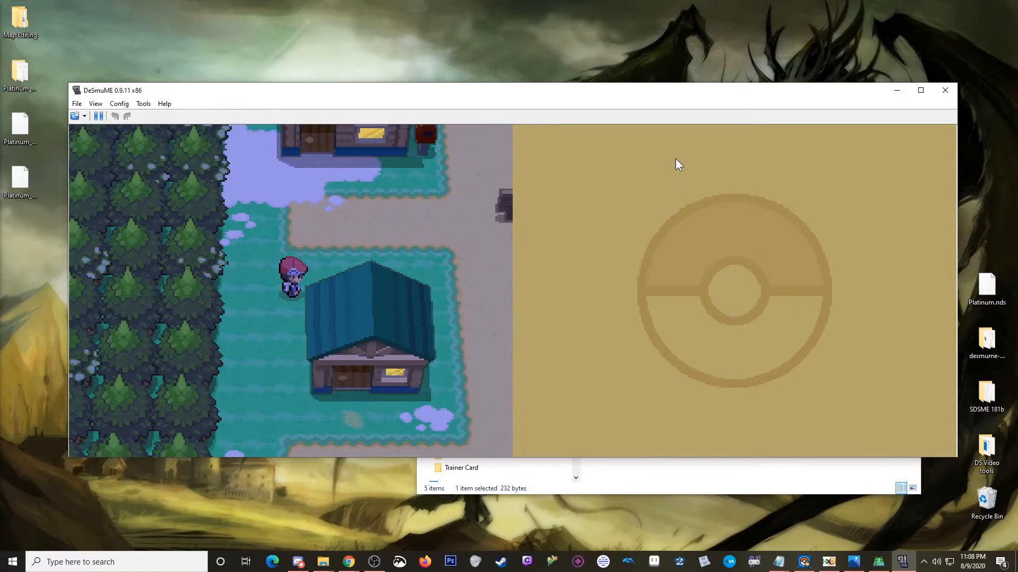
key(Right)
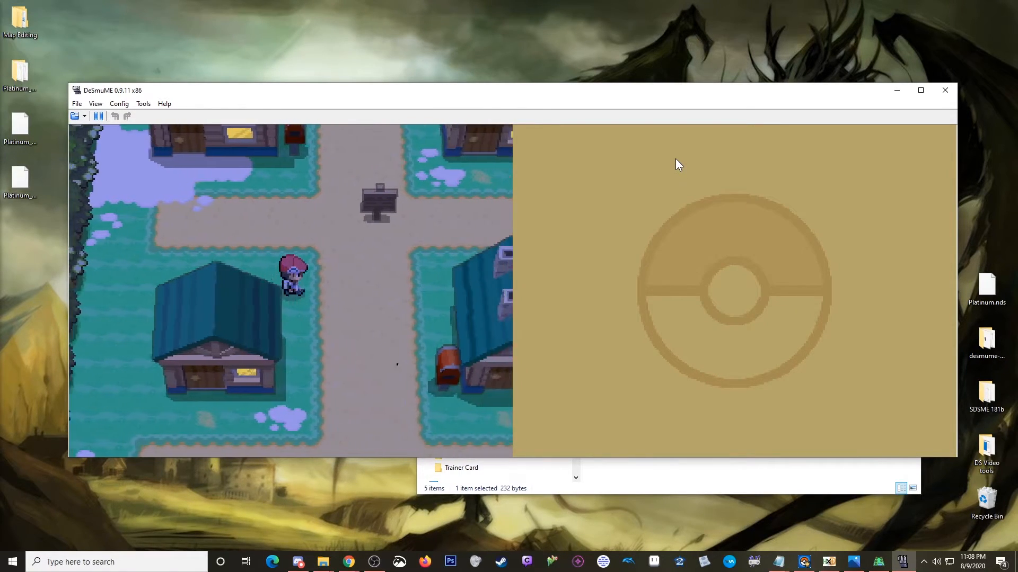
key(Right)
key(Down)
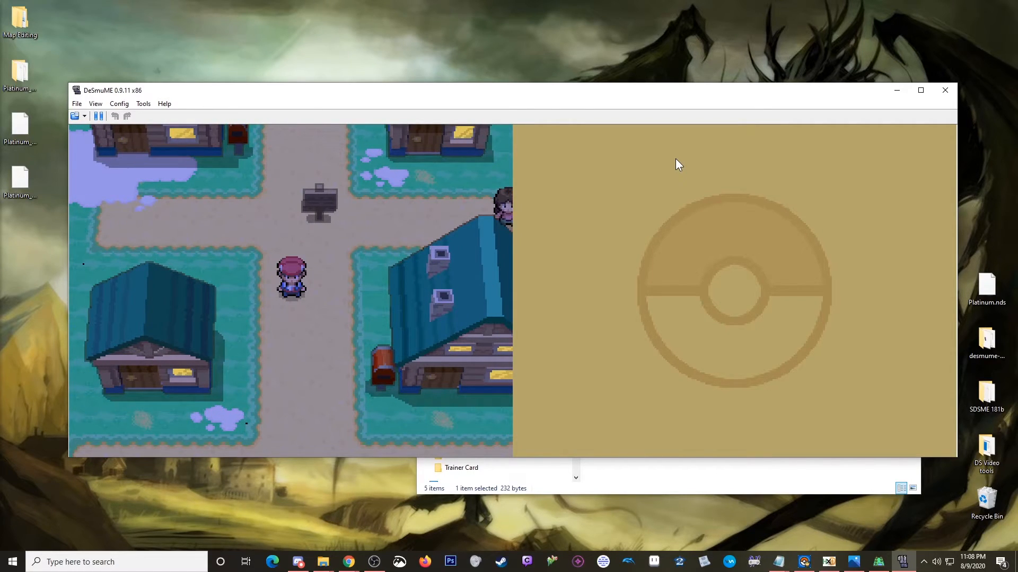
- Save the game in Twinleaf Town from the in-game menu, overwriting the existing save file
key(s)
key(Down)
key(Down)
key(x)
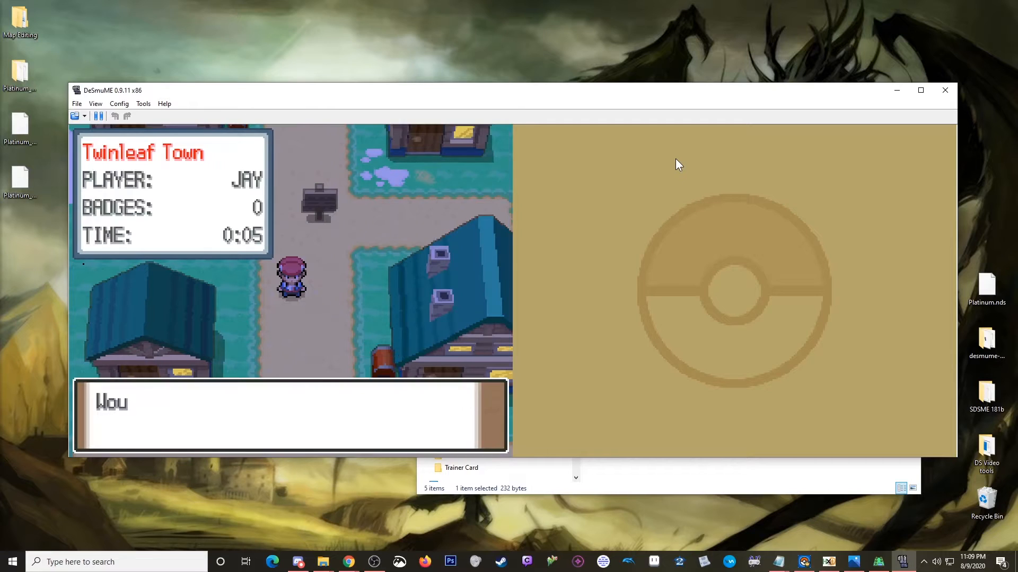
key(x)
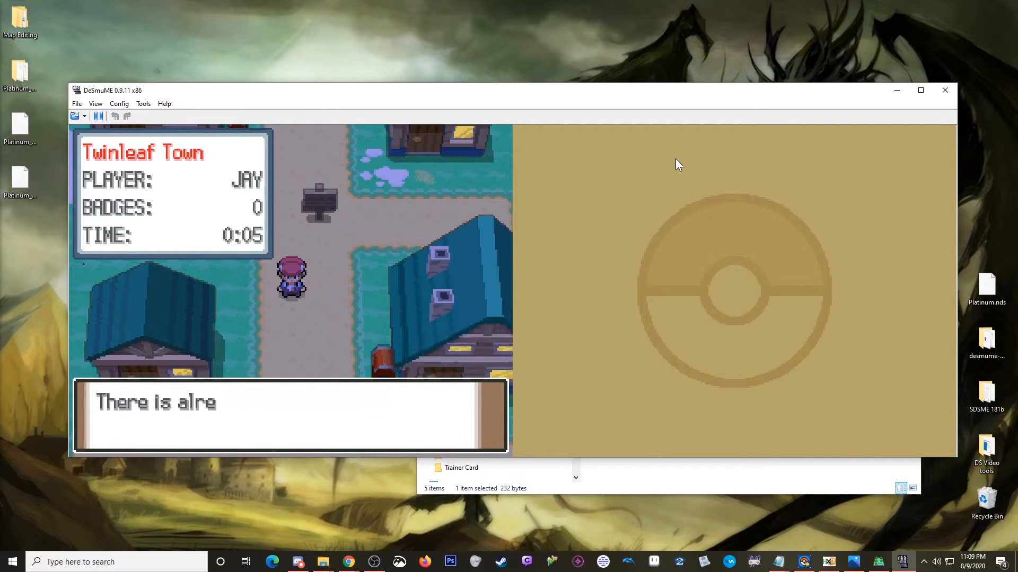
key(x)
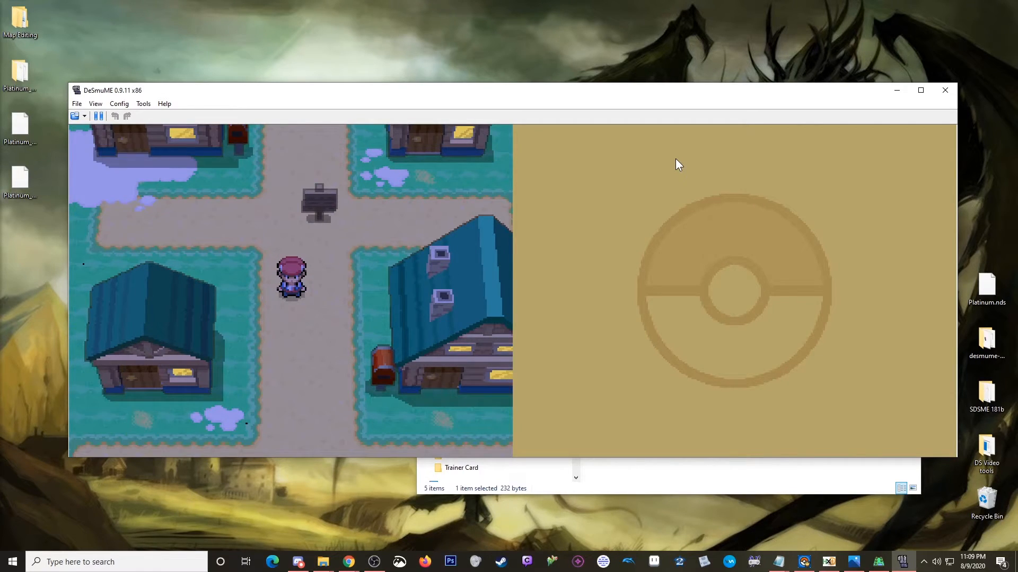
- Export the emulator's backup memory to the Desktop as a raw save file named "test map"
click(78, 105)
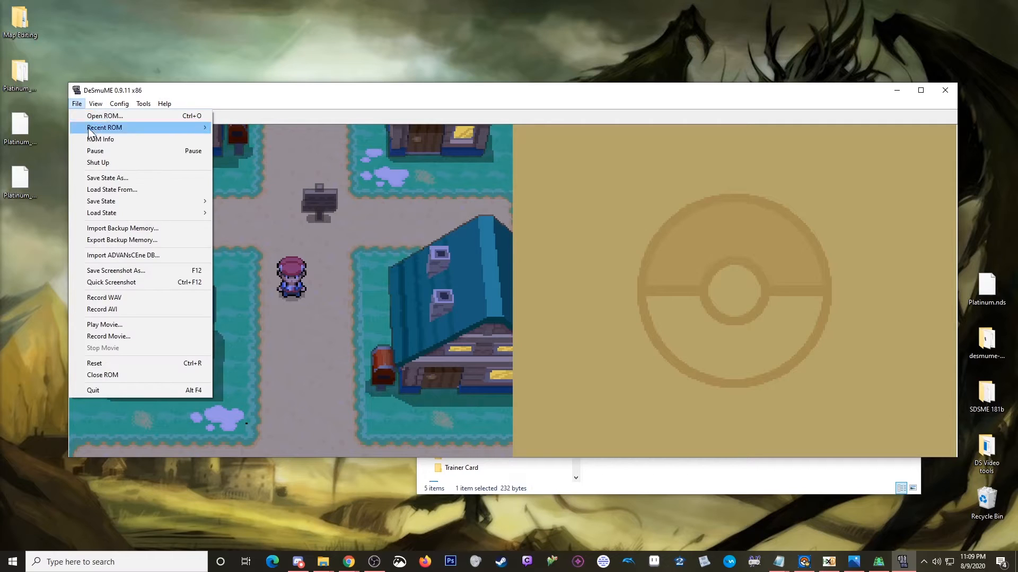
click(130, 241)
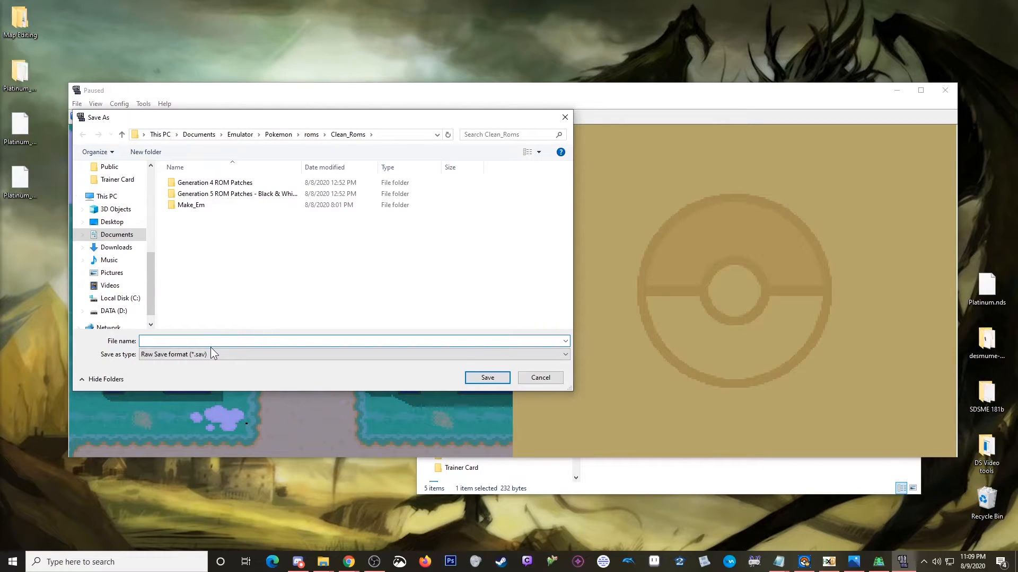
click(112, 222)
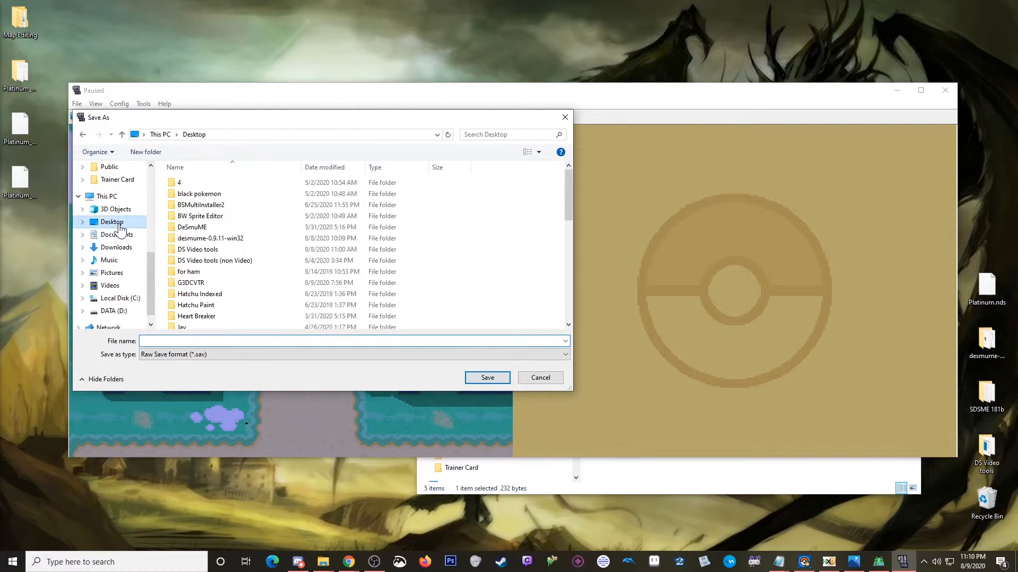
click(175, 341)
scroll(237, 249, down, 7)
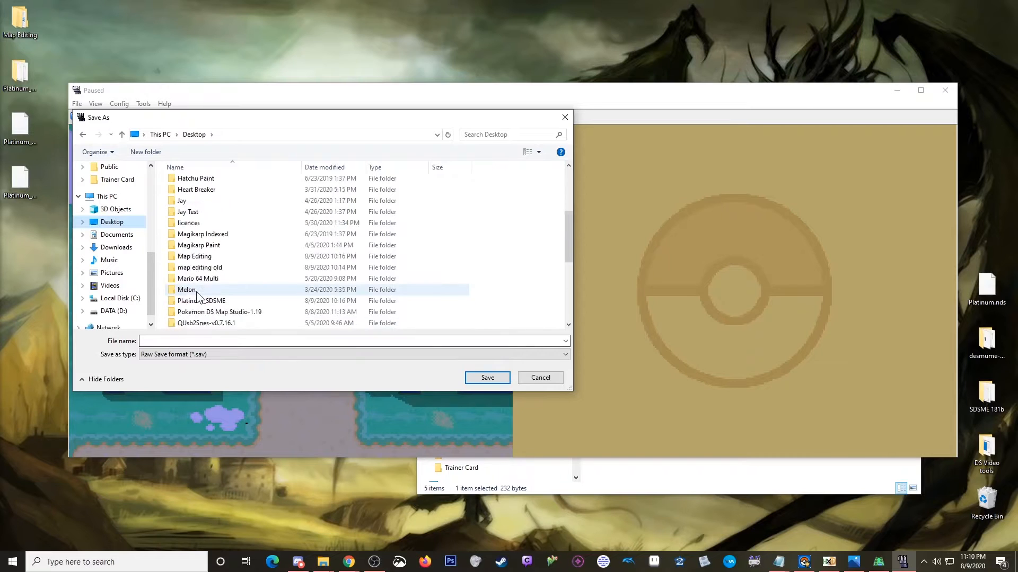
text(test)
scroll(236, 248, down, 3)
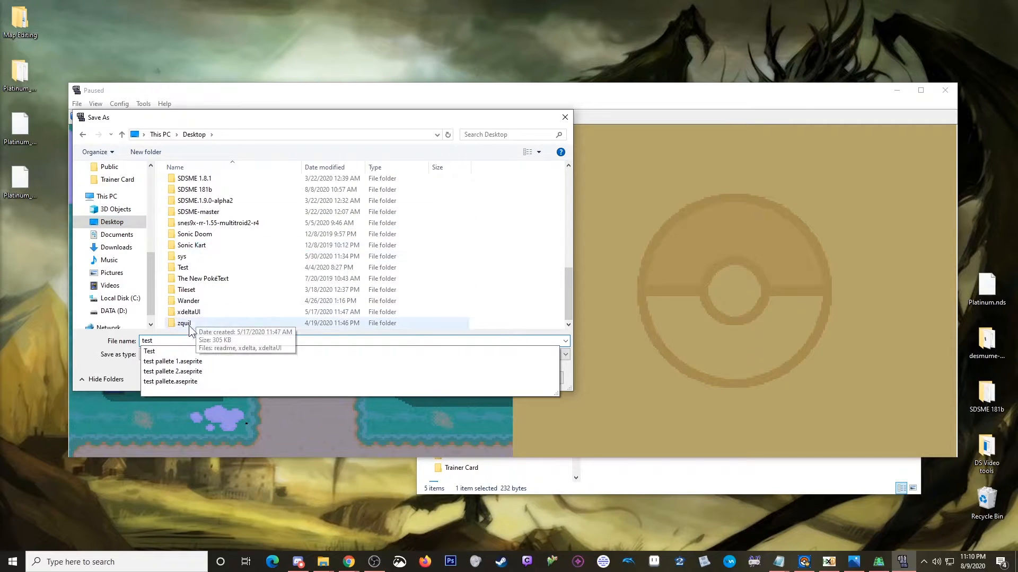
text(map)
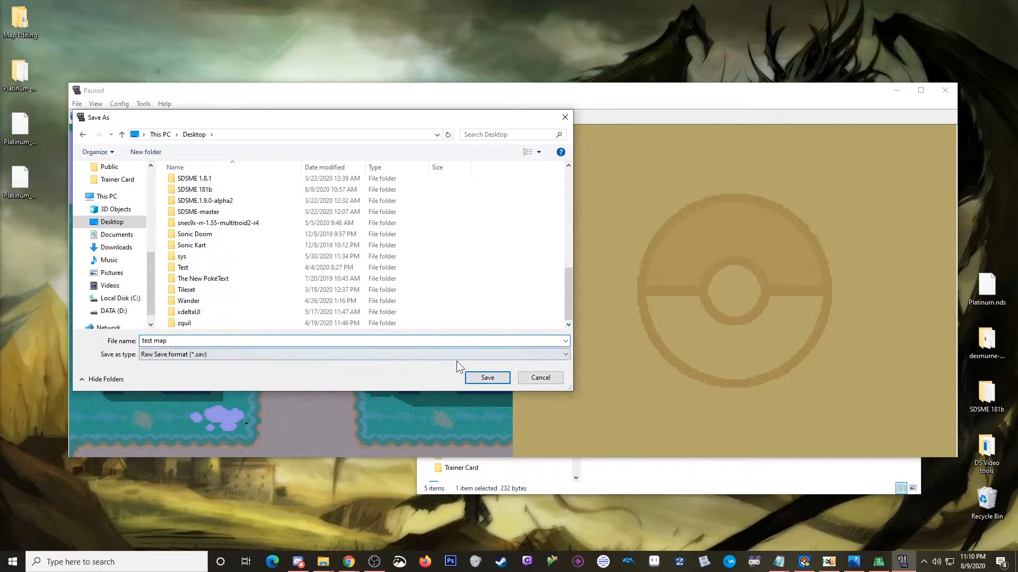
click(488, 378)
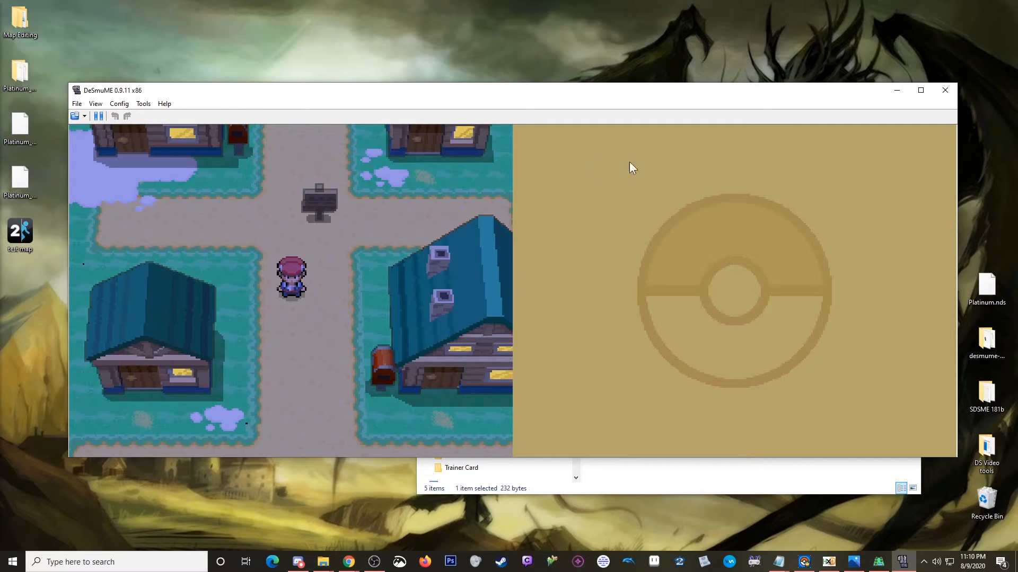
- Minimize the emulator, launch PKHeX from the Spawn Coordinates folder in Map Editing, and decline creating a backup folder
click(896, 90)
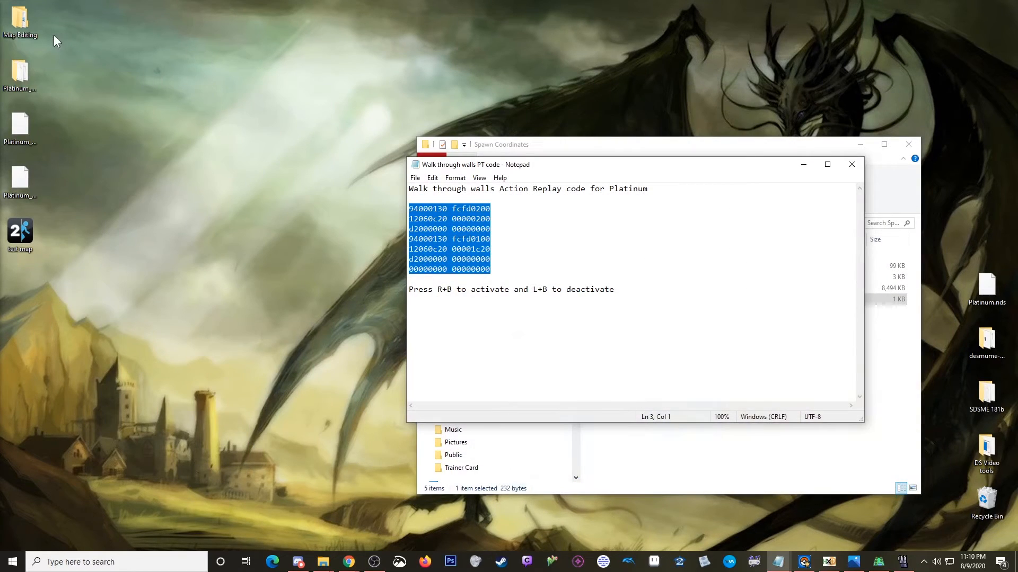
click(19, 29)
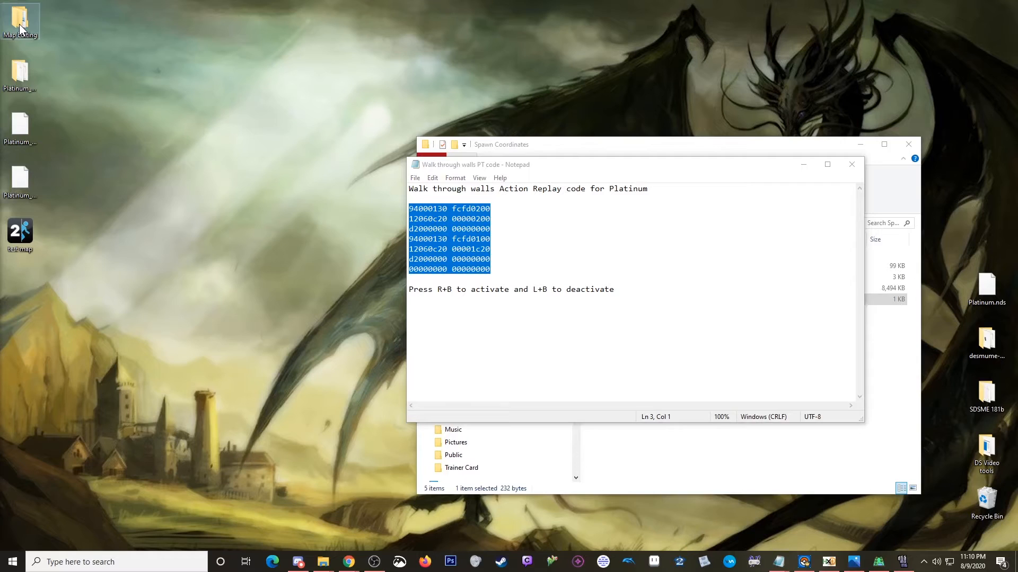
double_click(20, 30)
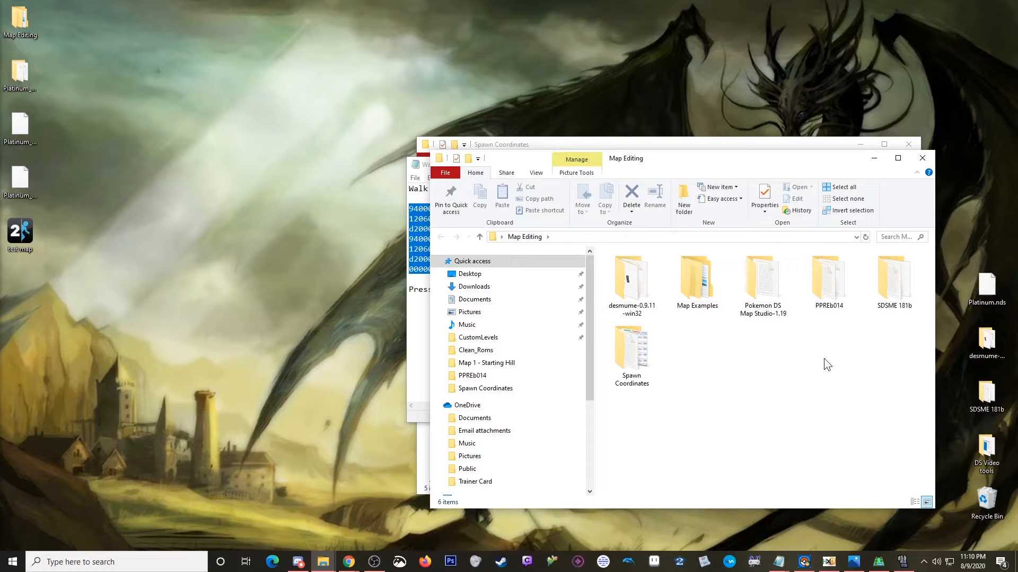
double_click(634, 351)
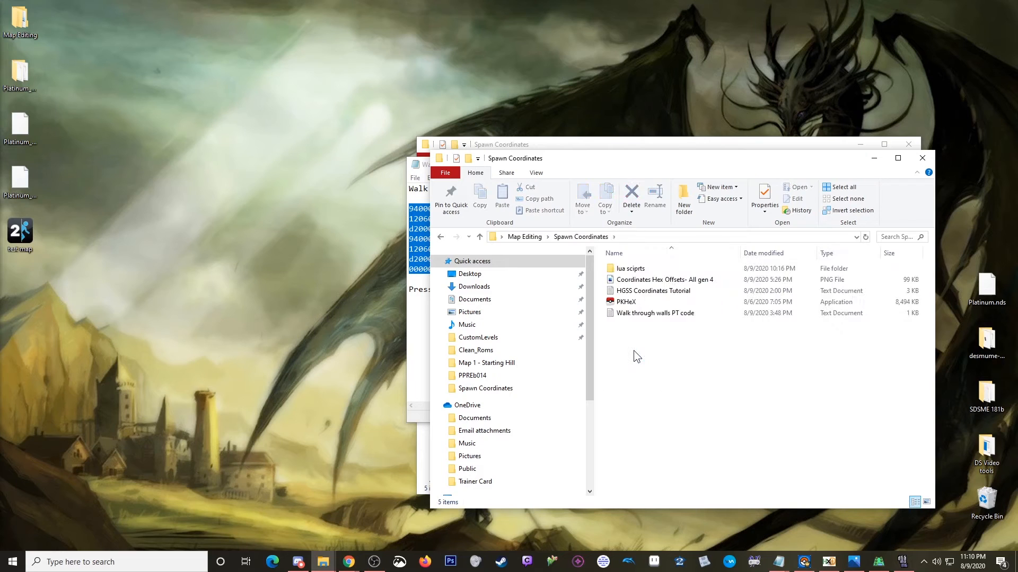
double_click(618, 304)
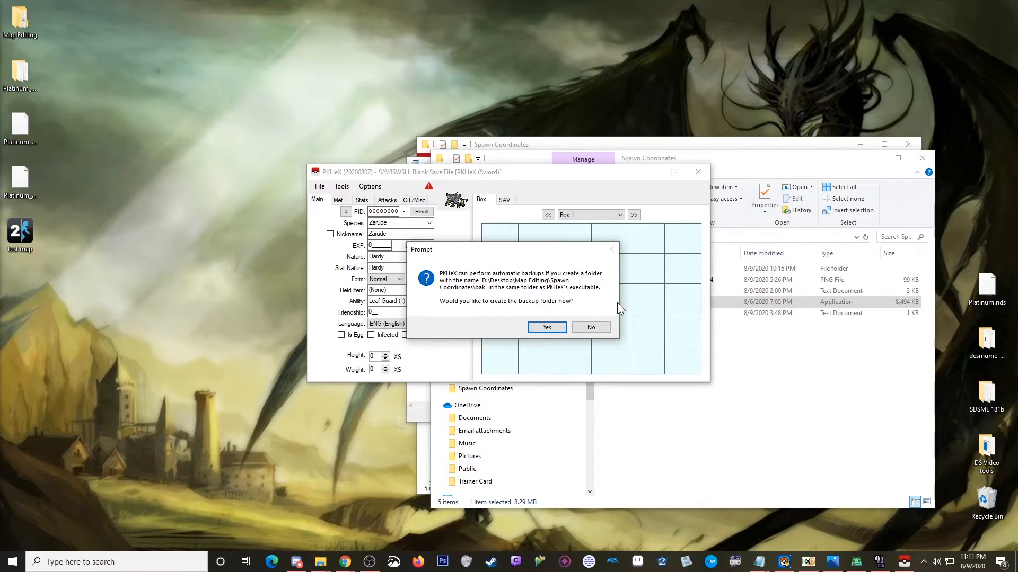
click(596, 326)
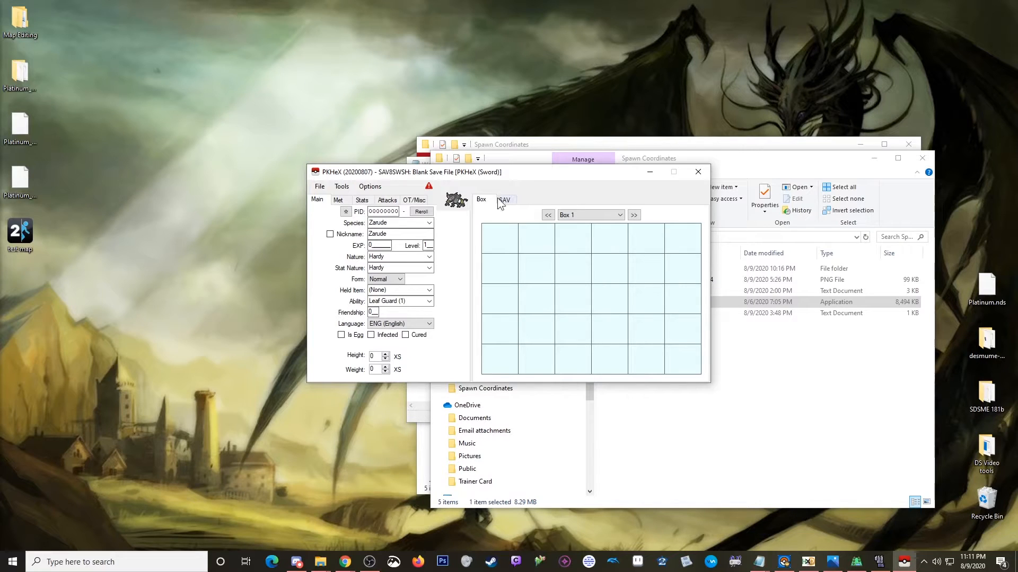
- Set PKHeX's blank save version to Platinum in the settings
click(378, 186)
click(505, 233)
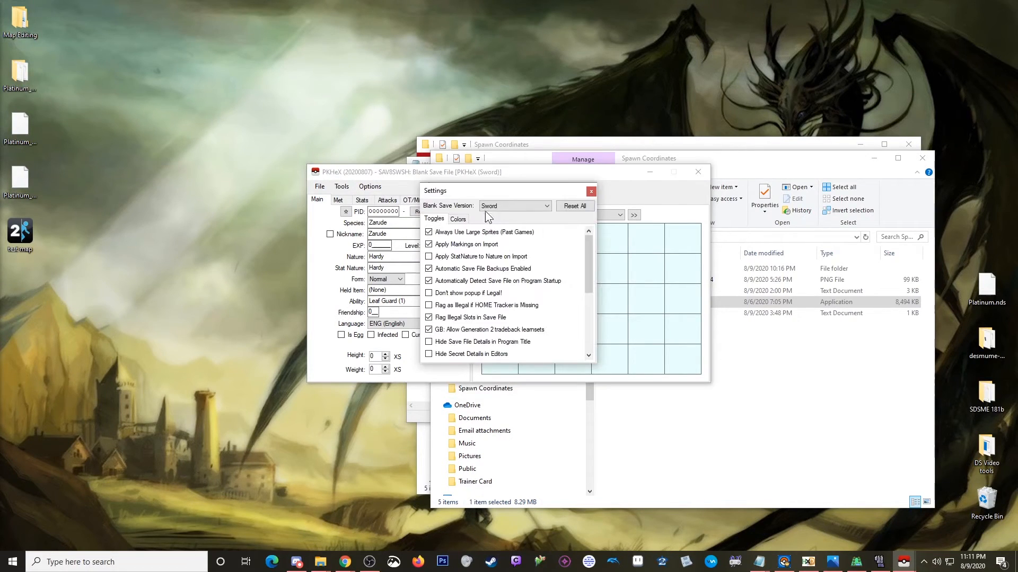
click(501, 206)
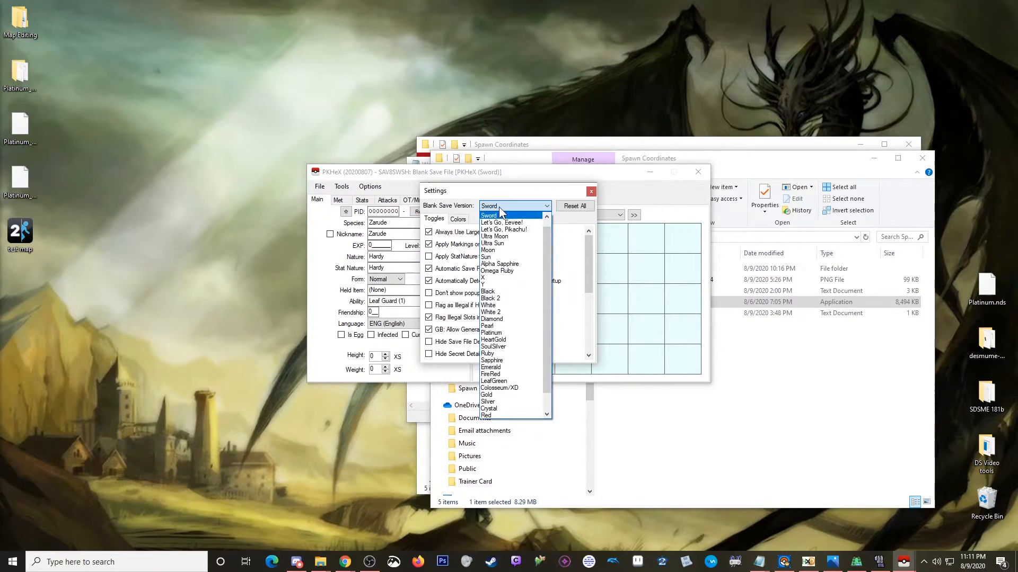
click(505, 333)
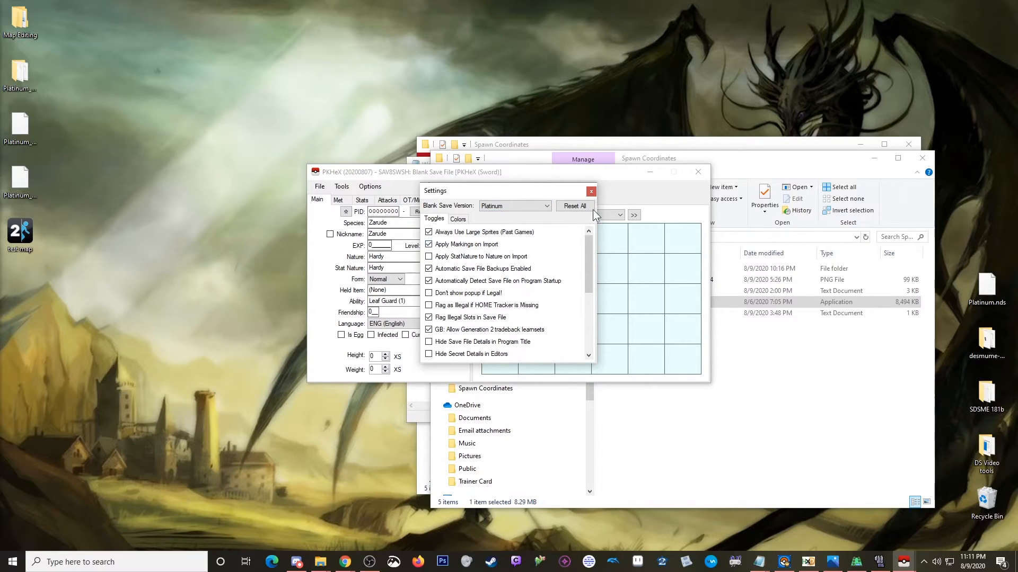
click(590, 192)
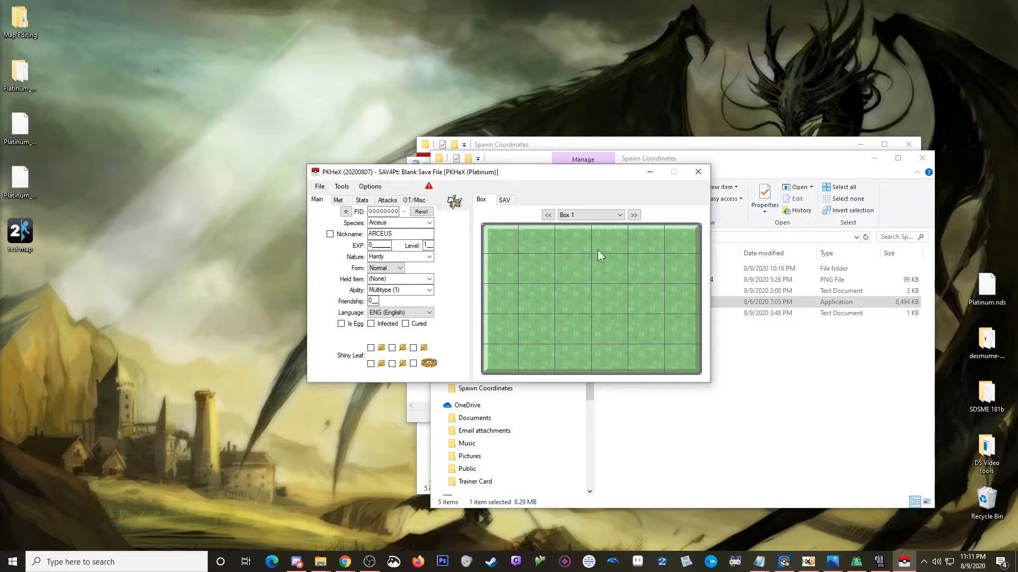
- Load the exported "test map" save file from the Desktop into PKHeX
click(317, 189)
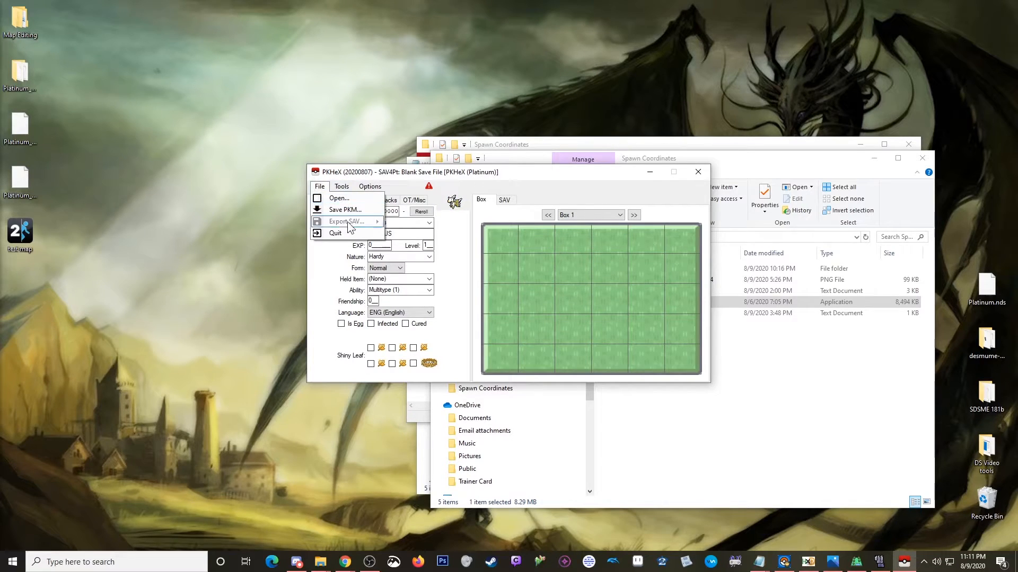
click(343, 199)
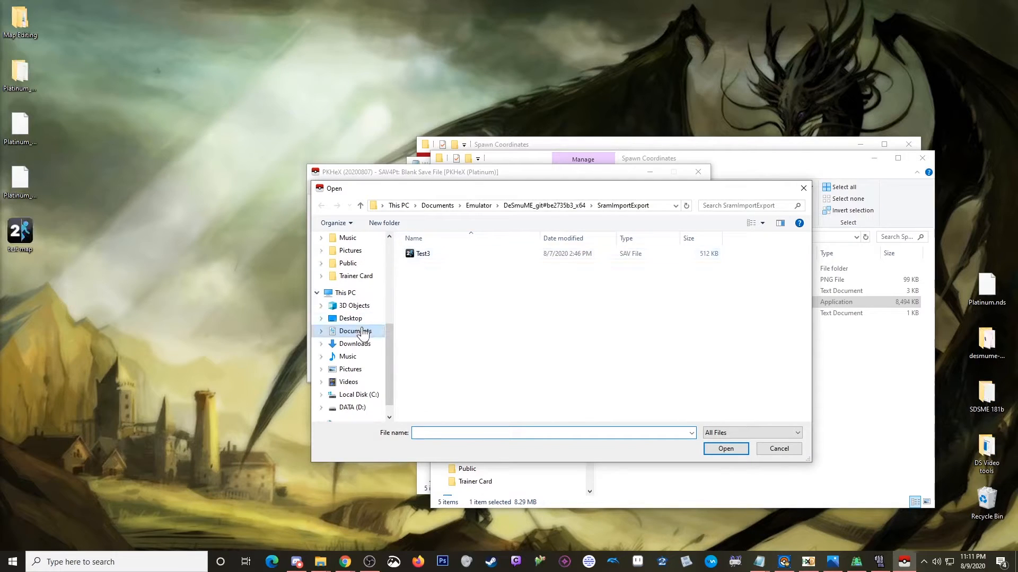
click(367, 318)
scroll(466, 307, down, 15)
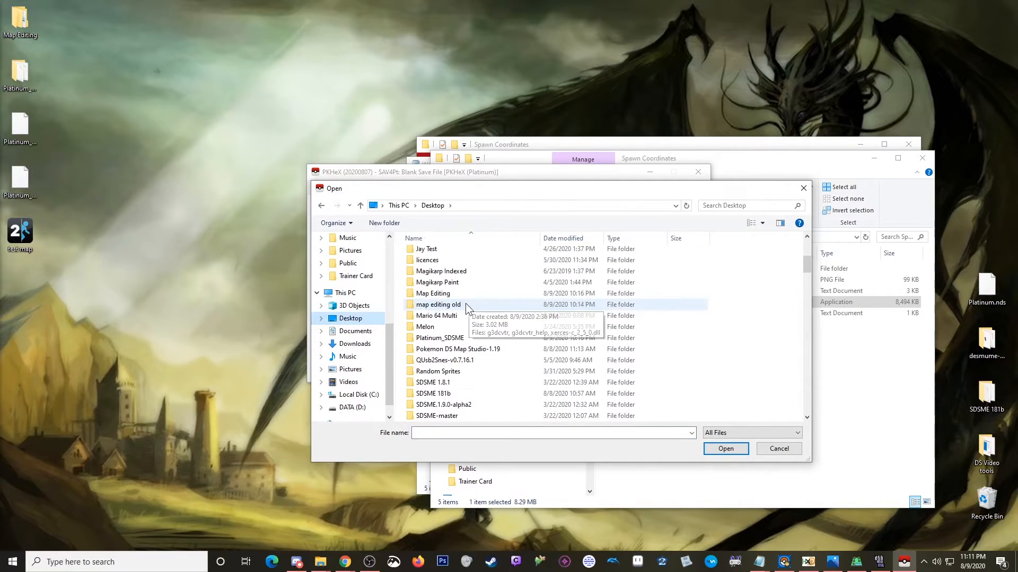
scroll(465, 320, down, 20)
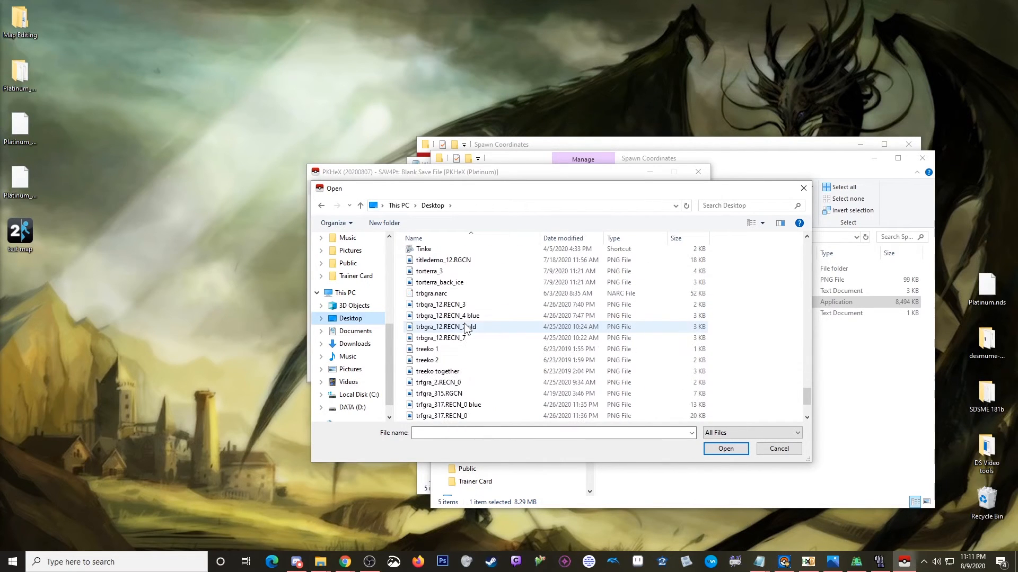
scroll(464, 327, down, 2)
double_click(429, 262)
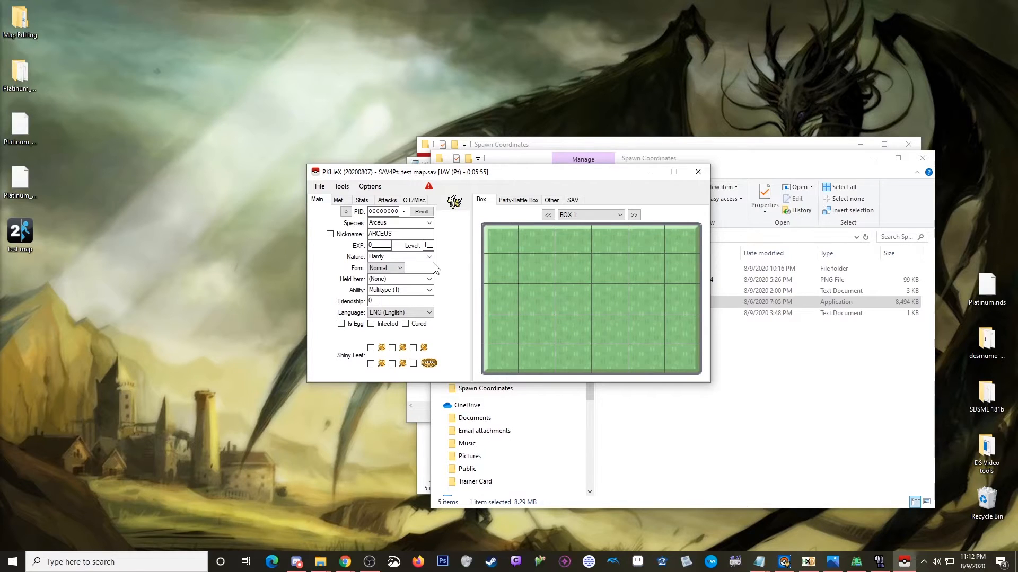
- Compare the map position in the save's trainer info with the calculated coordinates in the untitled Notepad notes, and close PKHeX without saving
click(576, 201)
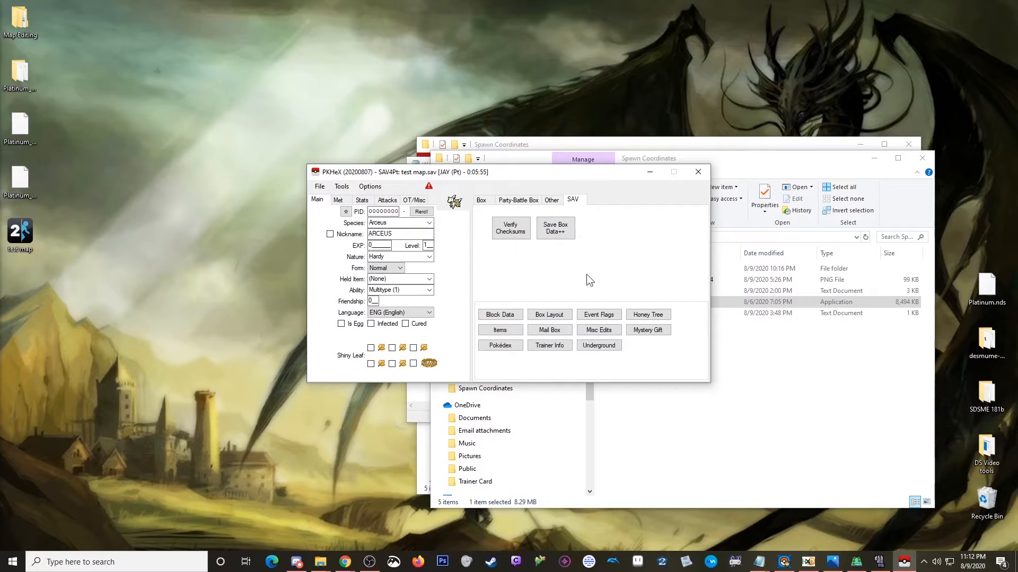
click(548, 345)
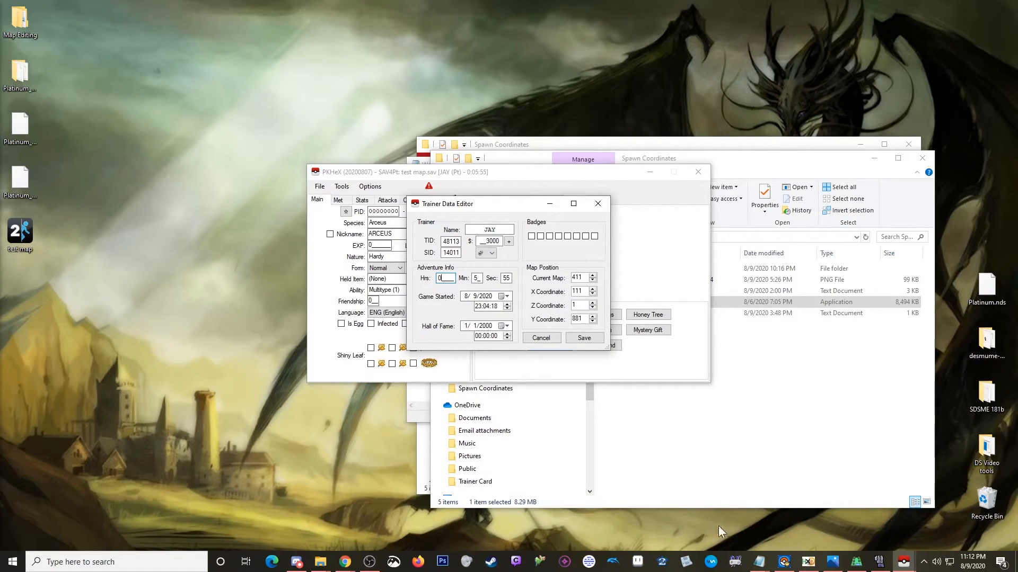
click(758, 564)
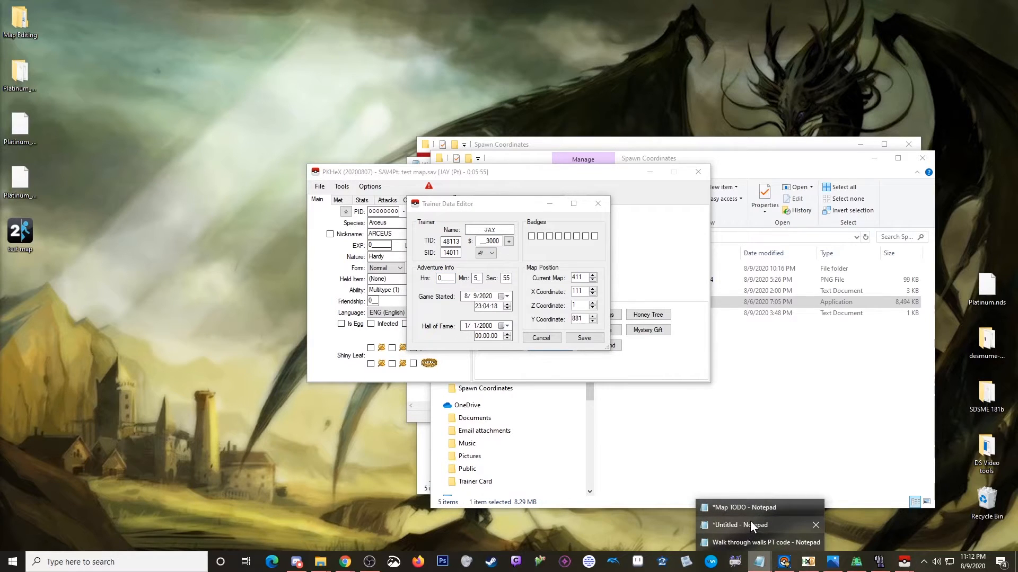
click(748, 526)
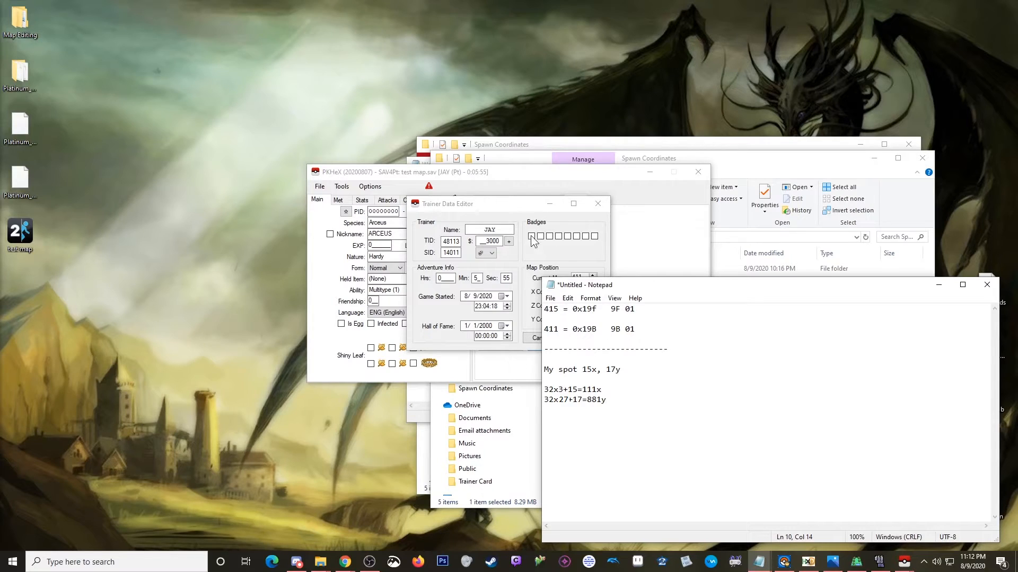
click(526, 177)
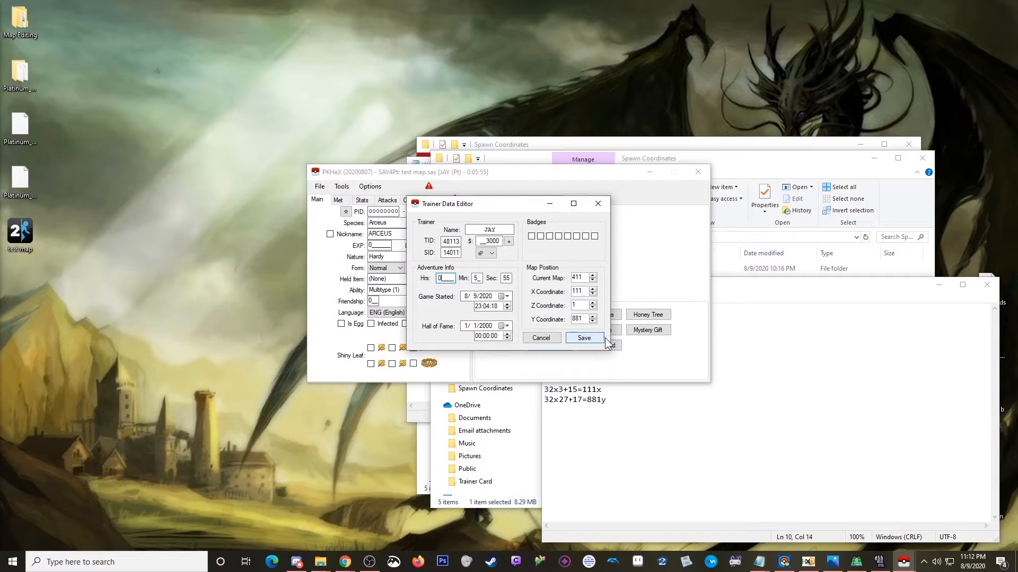
click(552, 338)
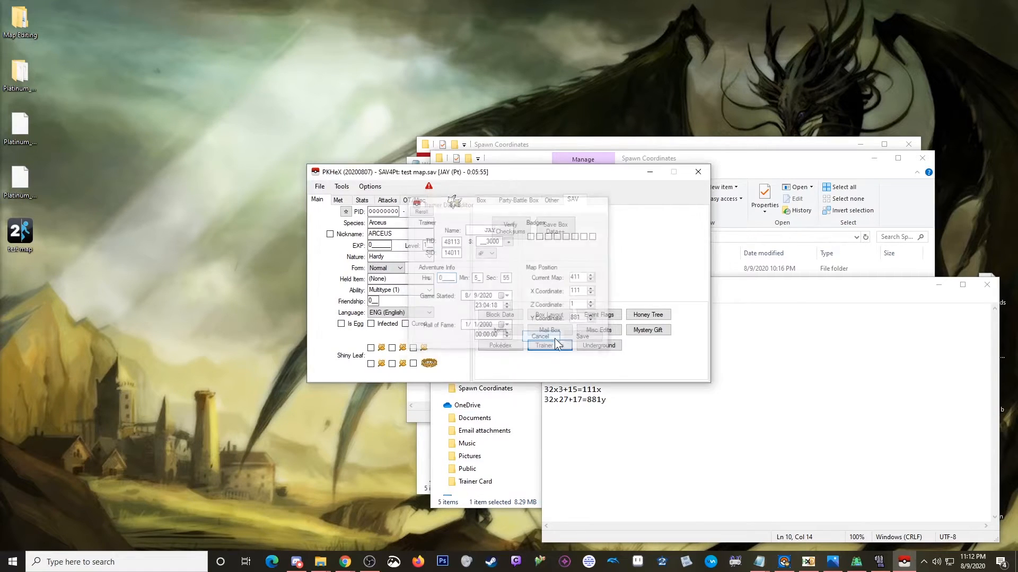
click(698, 172)
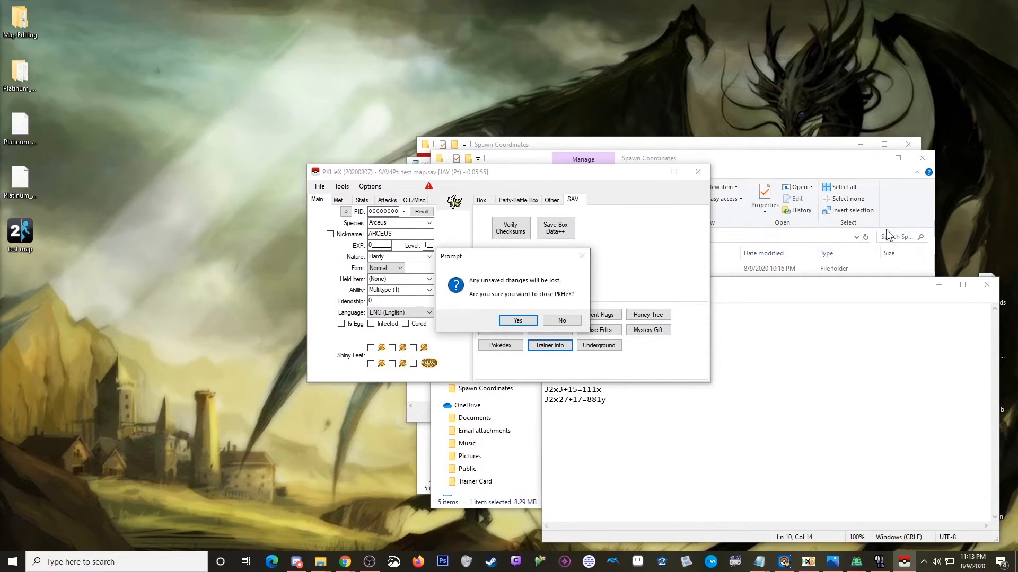
click(518, 318)
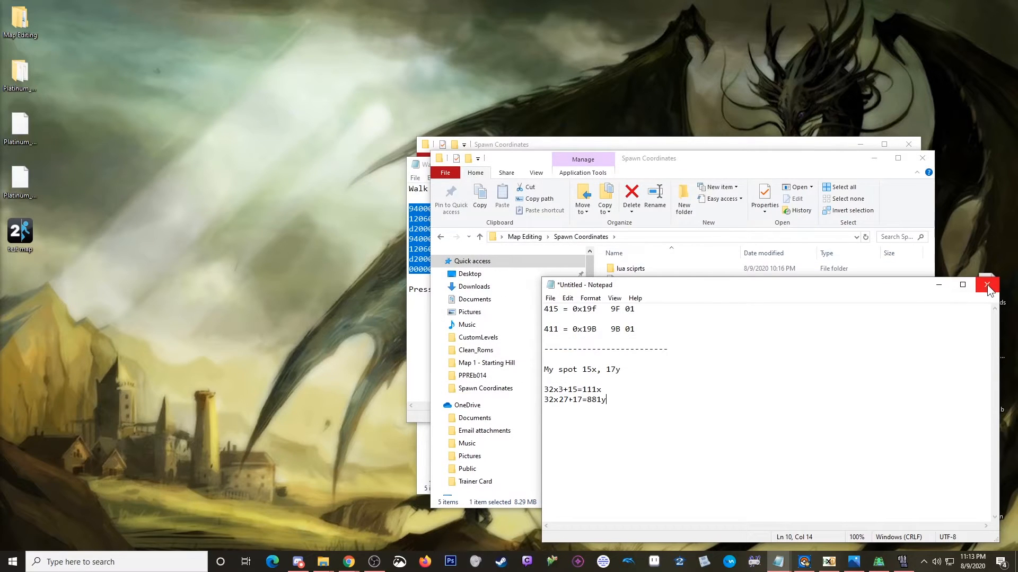
- Open the "lua sciprts" folder inside Spawn Coordinates and examine lua5.1.dll, lua51.dll and platpos.lua
drag(698, 162, 461, 139)
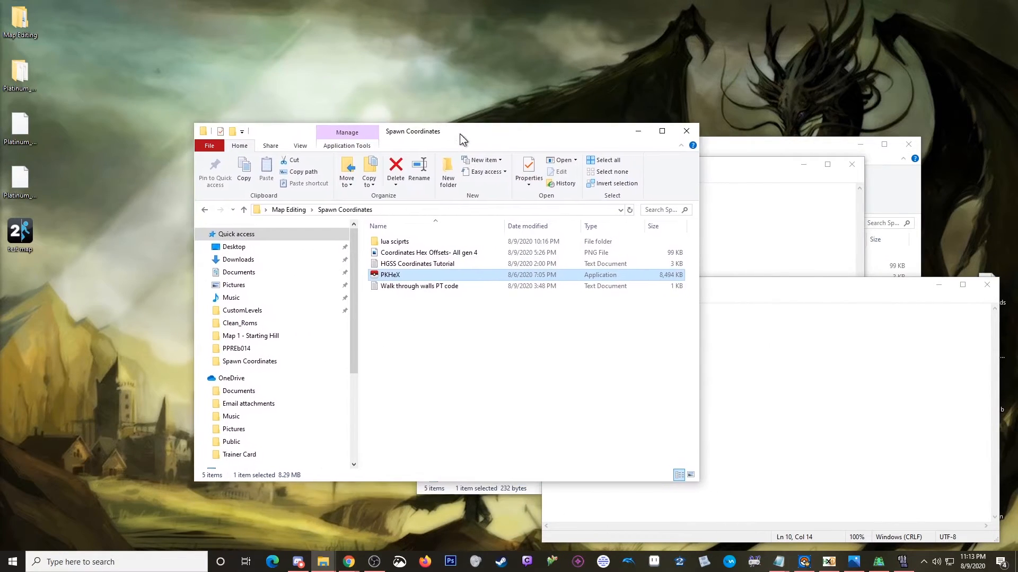
double_click(400, 243)
mouse_move(395, 278)
mouse_down()
mouse_move(399, 248)
mouse_move(401, 275)
mouse_up()
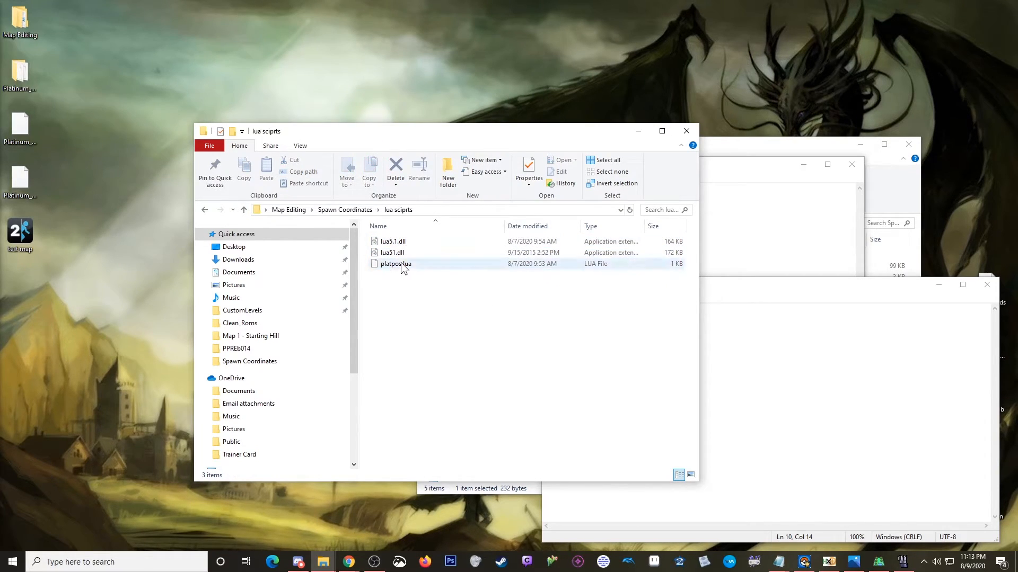
click(399, 255)
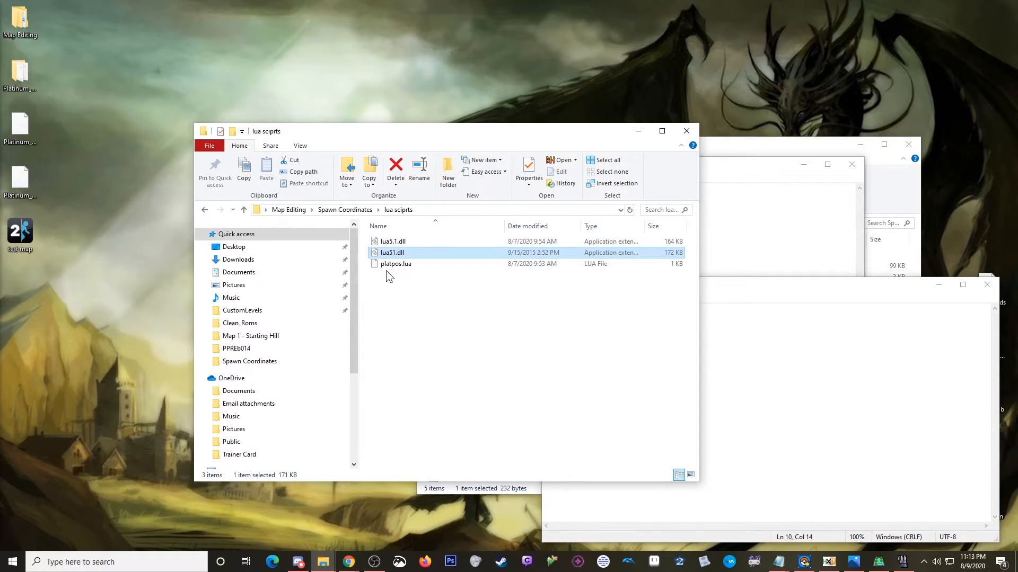
click(406, 265)
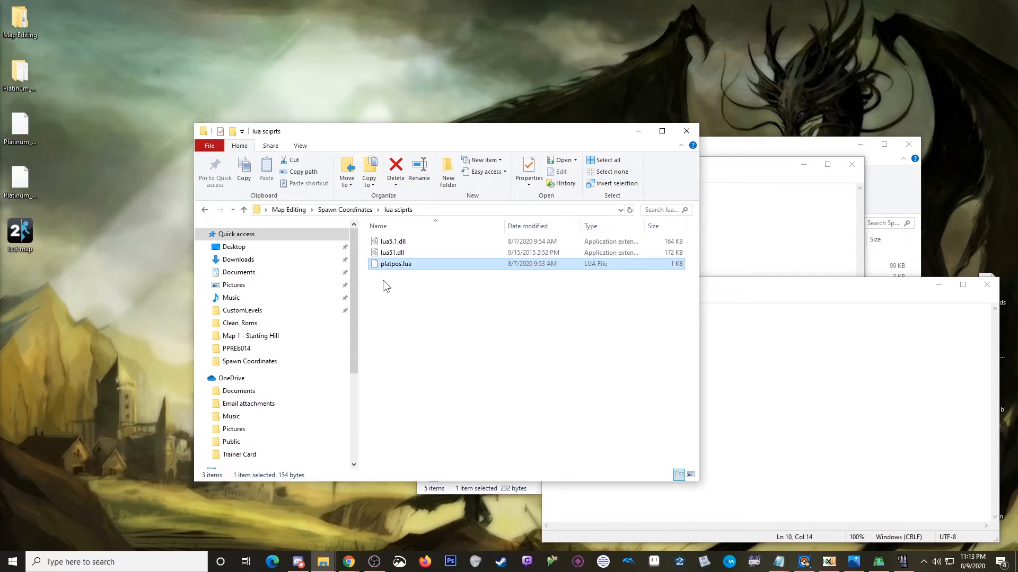
click(407, 243)
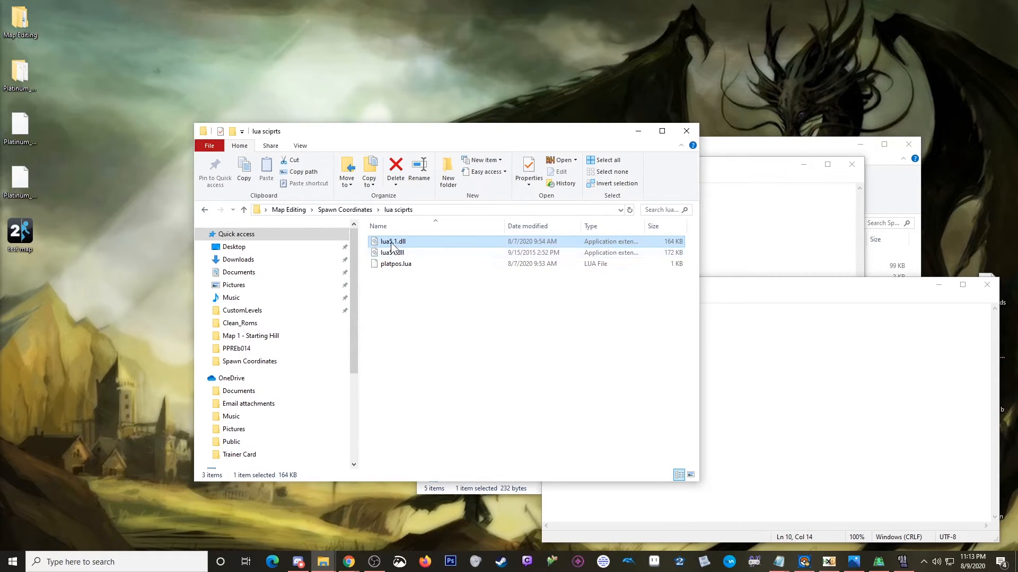
- Compare the file versions of lua51.dll and lua5.1.dll in the "lua sciprts" folder
click(397, 254)
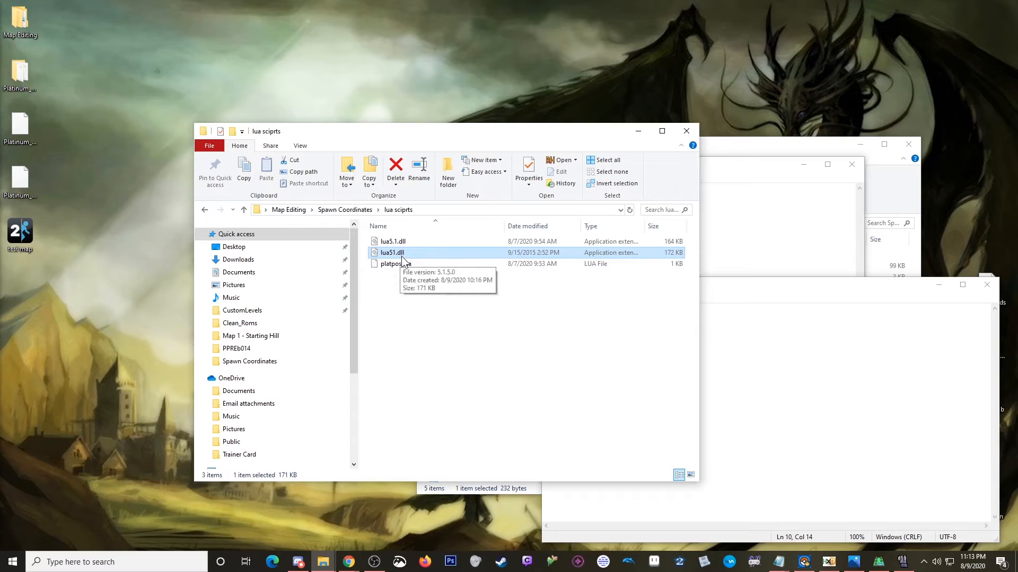
click(406, 243)
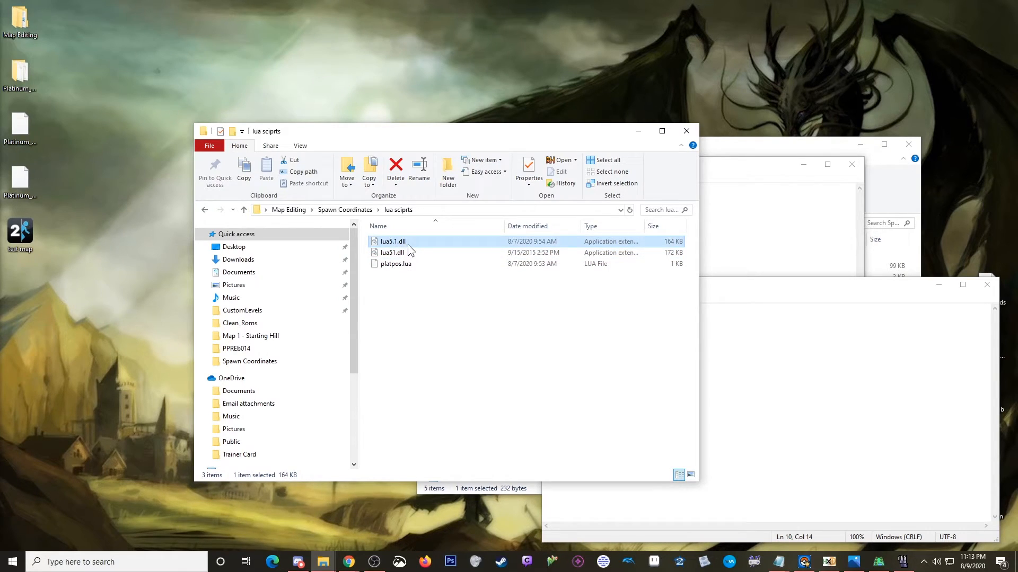
mouse_move(408, 243)
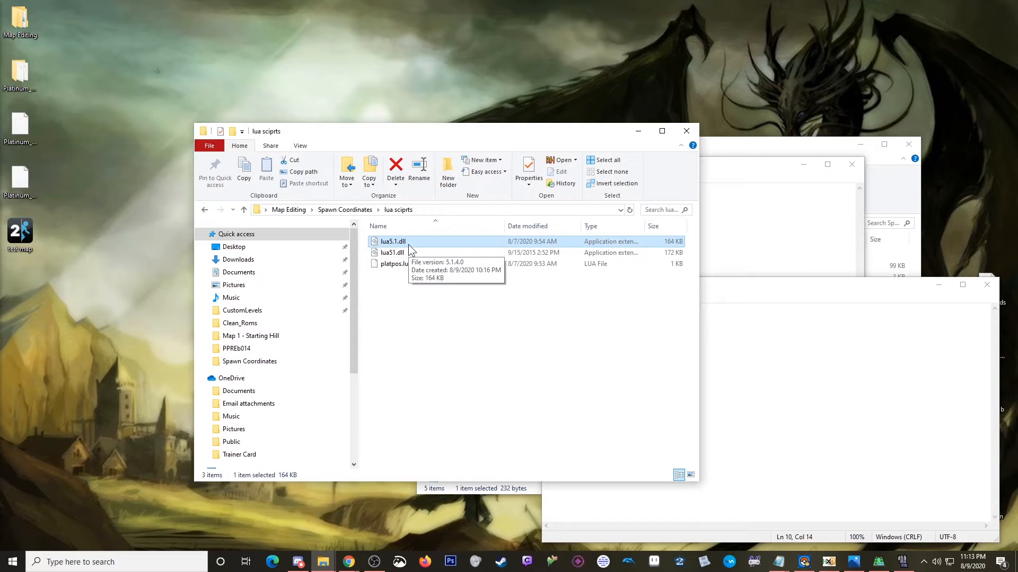
mouse_move(432, 256)
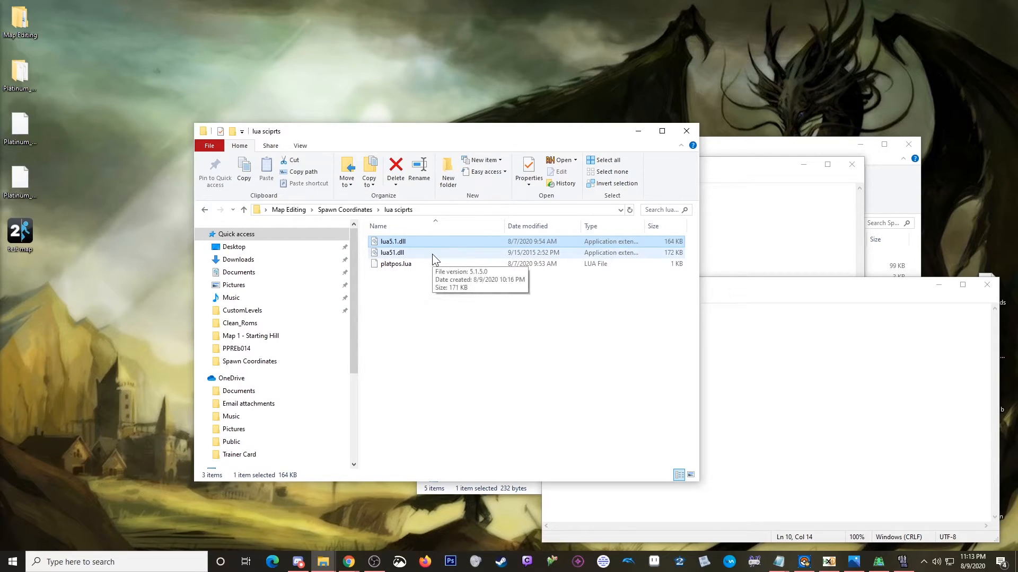
- Copy lua51.dll and platpos.lua from the "lua sciprts" folder into Map Editing's desmume-0.9.11-win32 folder
click(395, 275)
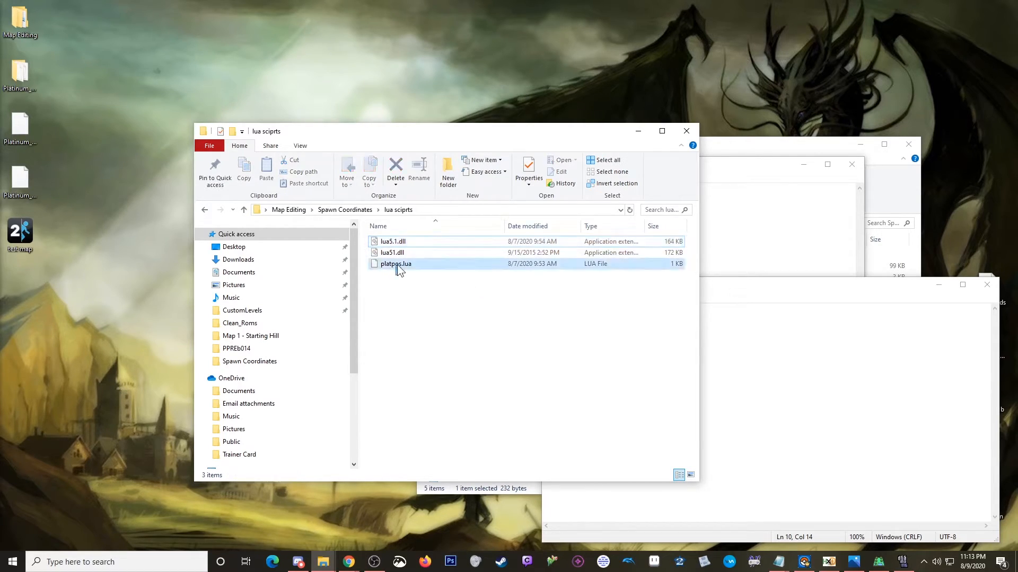
ctrl+click(399, 254)
right_click(400, 254)
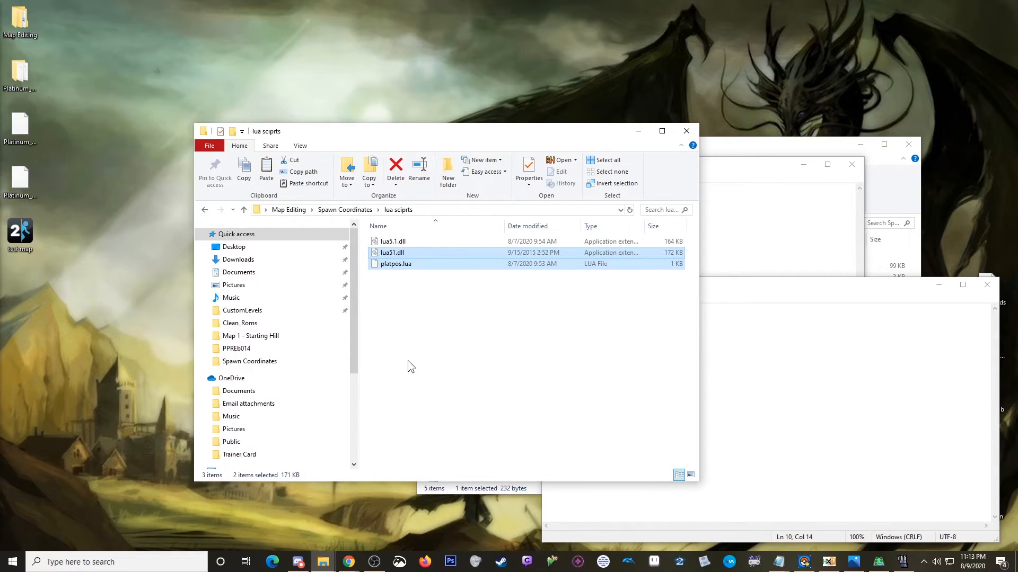
click(242, 211)
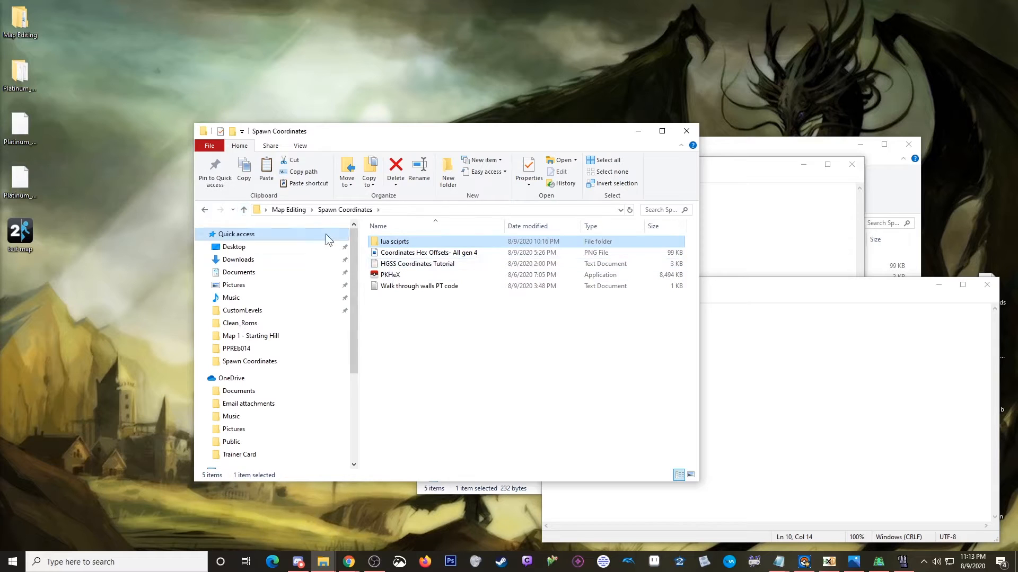
click(243, 210)
click(392, 260)
double_click(393, 258)
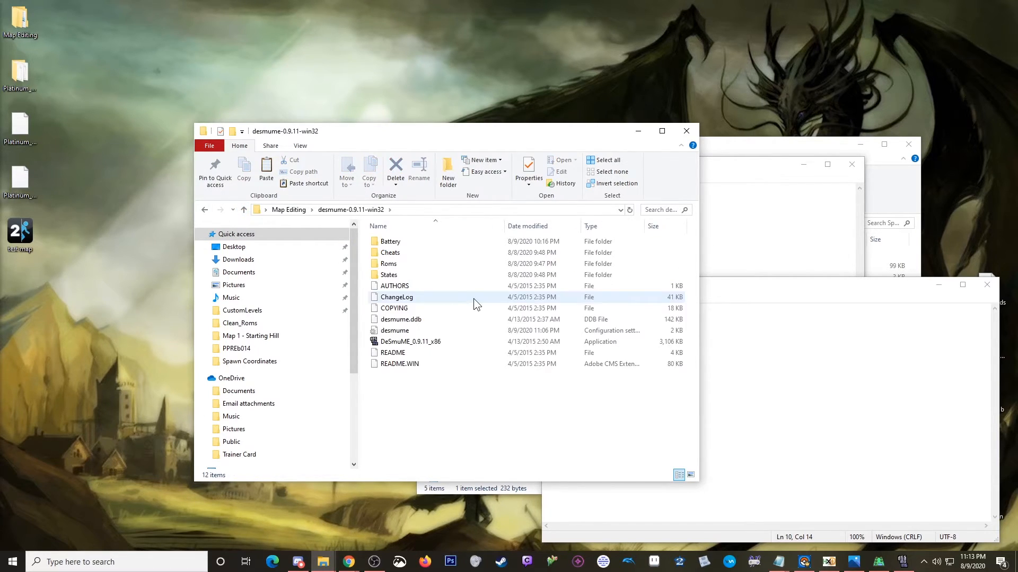
right_click(402, 387)
click(436, 460)
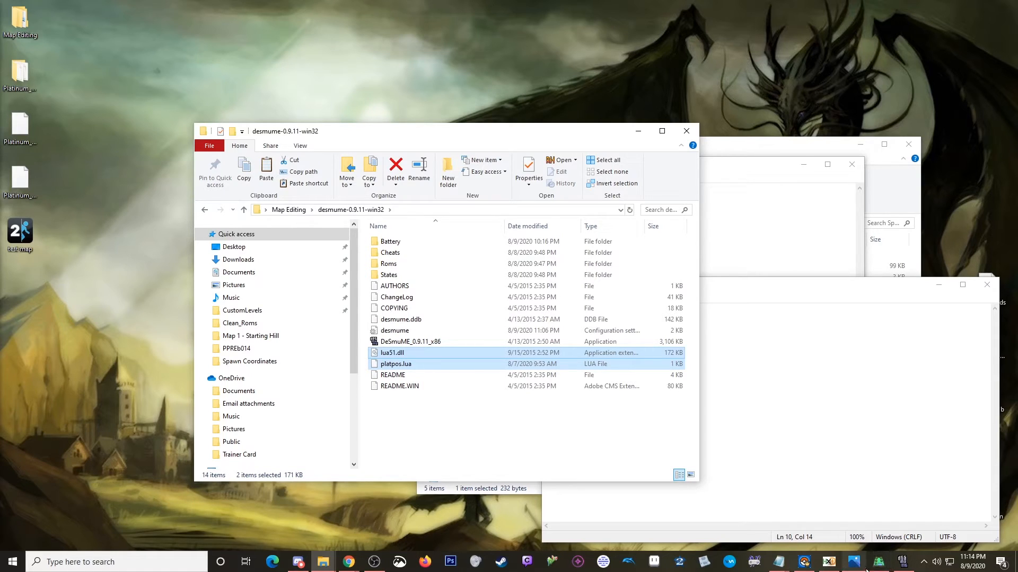
- Switch to DeSmuME and open a new Lua script window, moving it clear of the emulator's menus
click(903, 536)
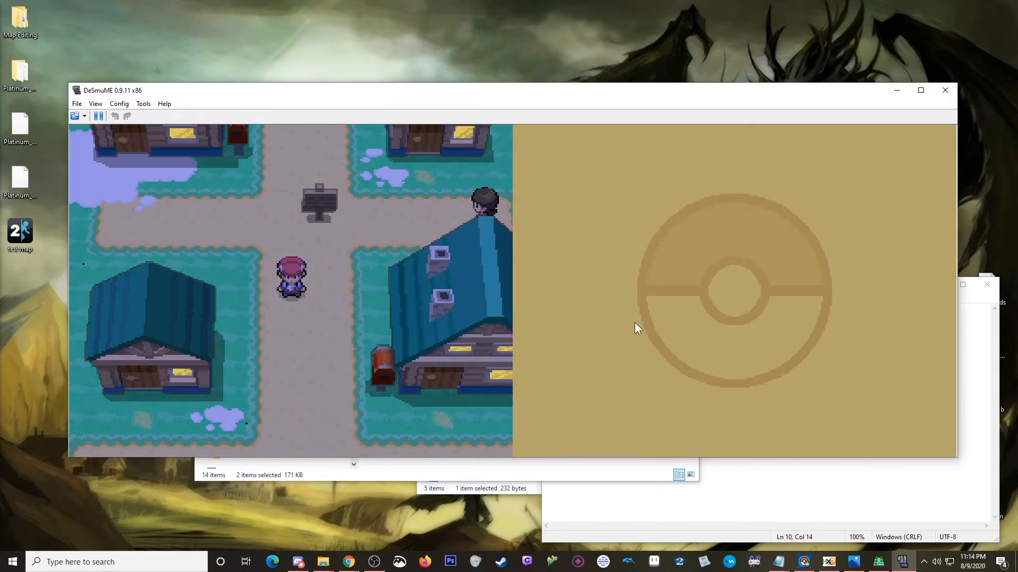
click(142, 105)
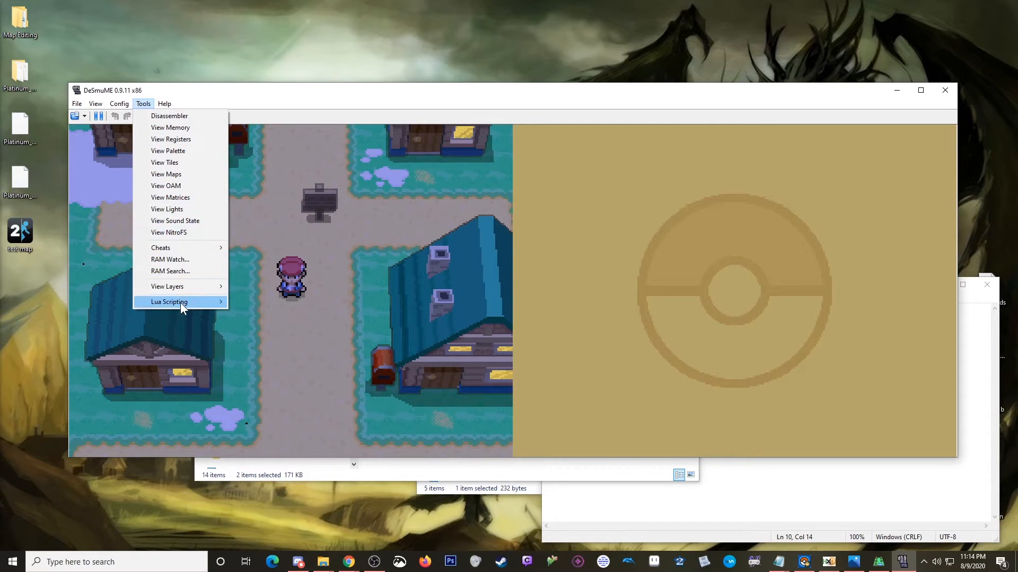
mouse_move(180, 303)
click(268, 304)
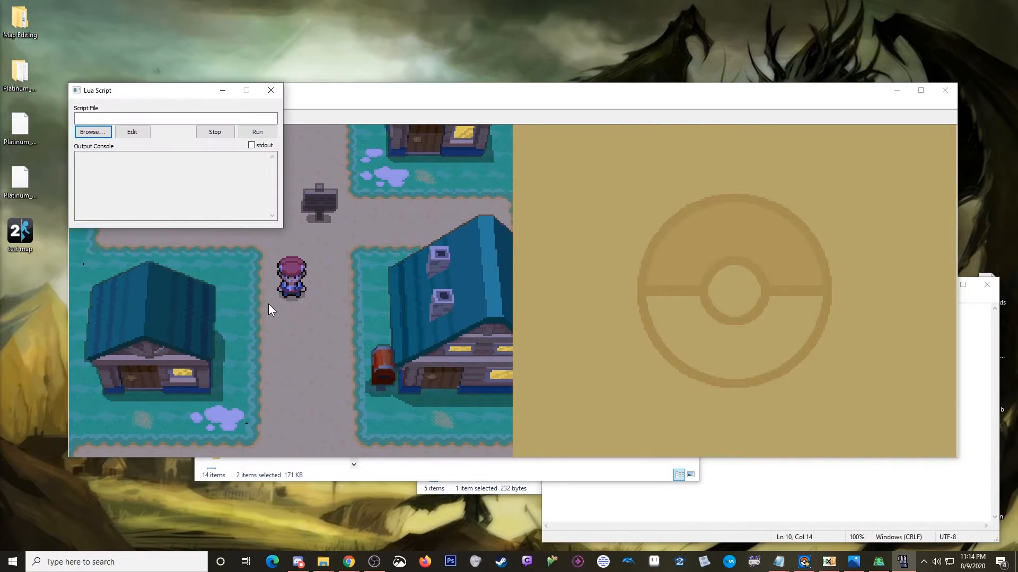
drag(169, 94, 286, 171)
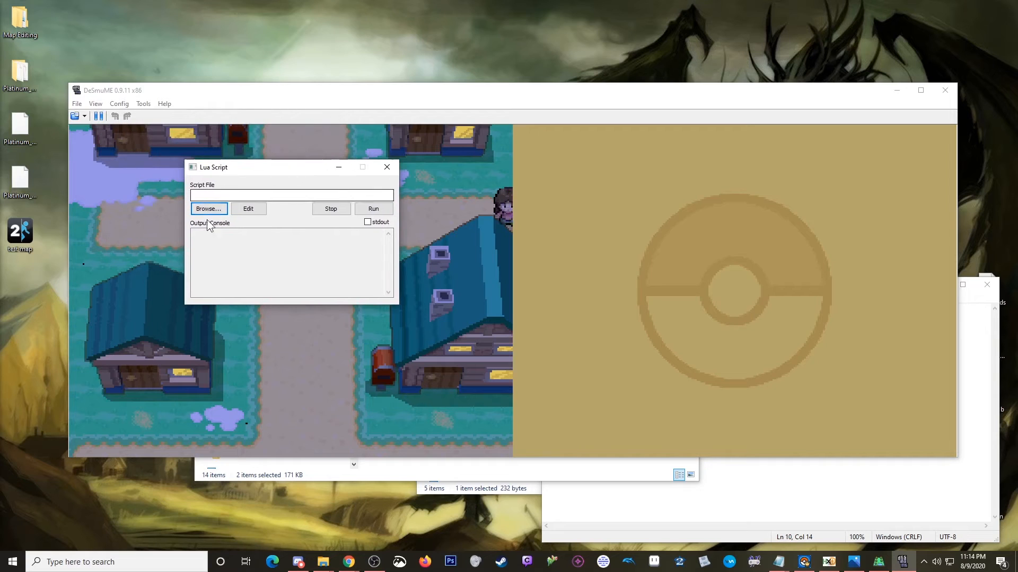
- Load and run platpos.lua from the Desktop's Map Editing\desmume-0.9.11-win32 folder, and minimize the script window
click(206, 210)
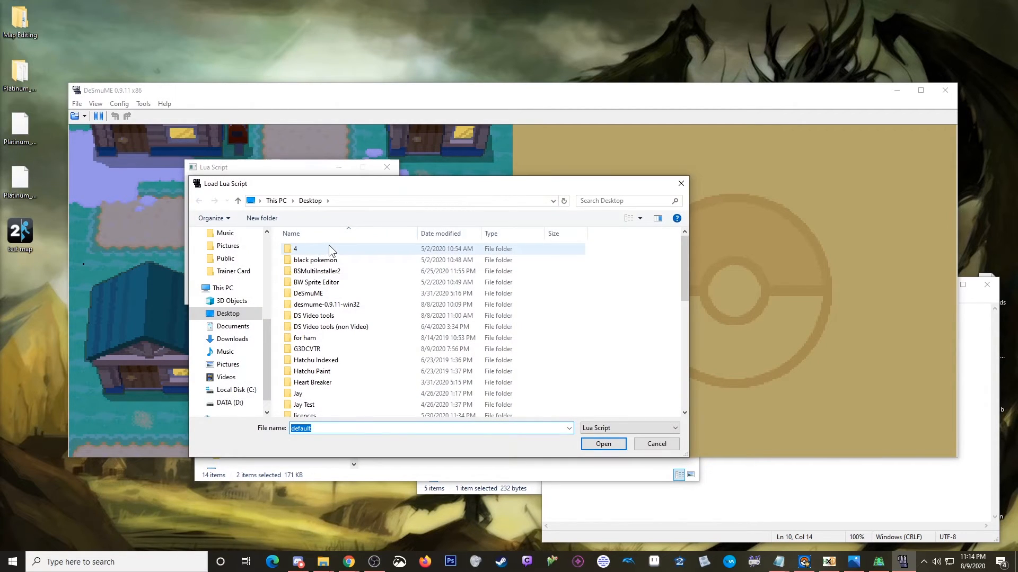
scroll(332, 334, down, 4)
double_click(326, 325)
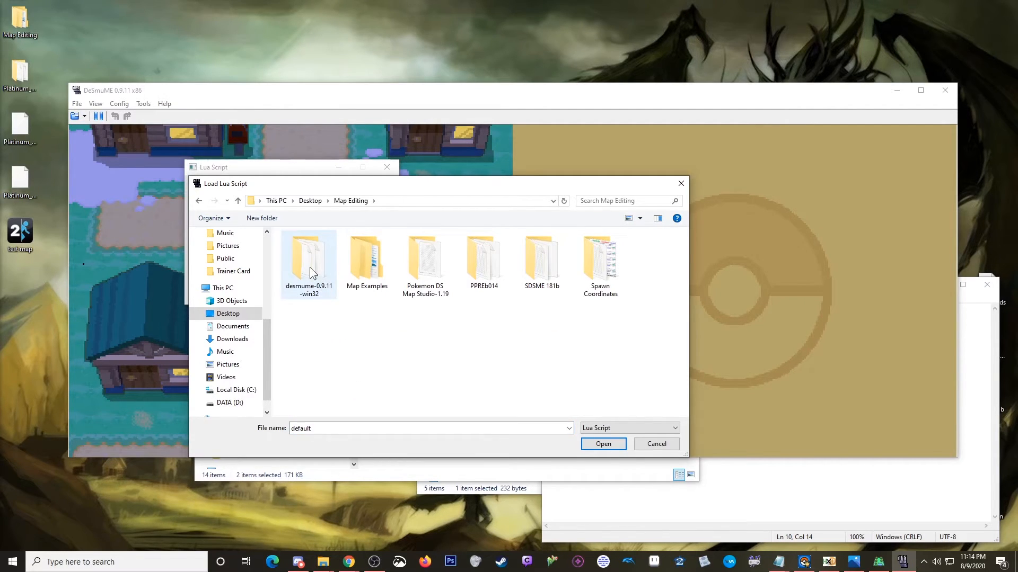
double_click(312, 270)
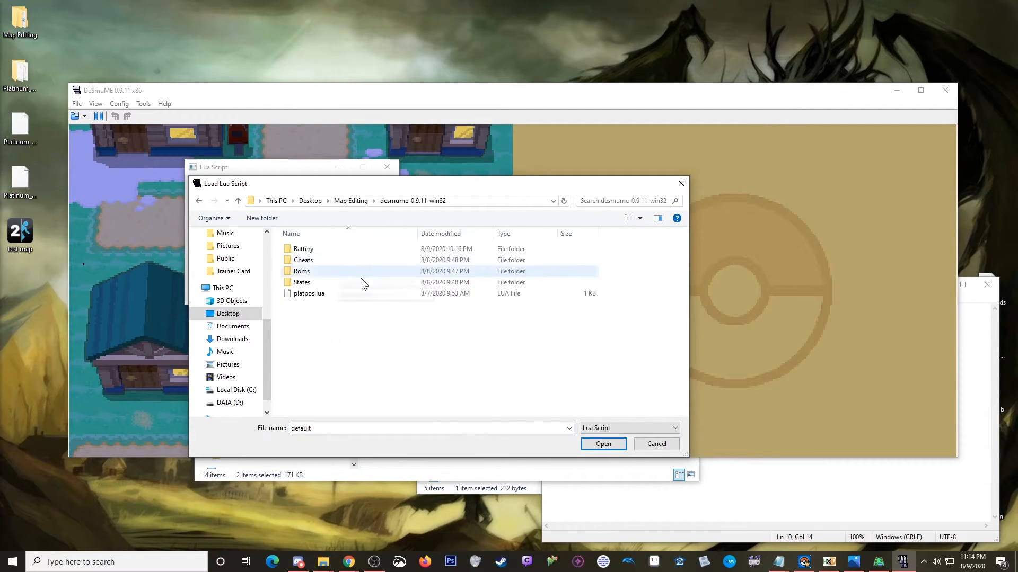
double_click(312, 295)
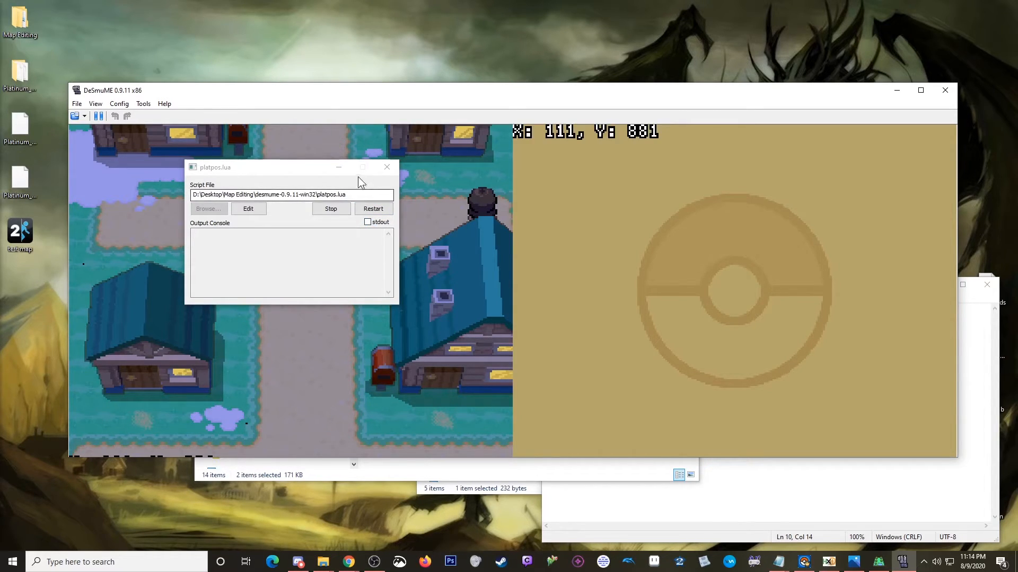
click(338, 169)
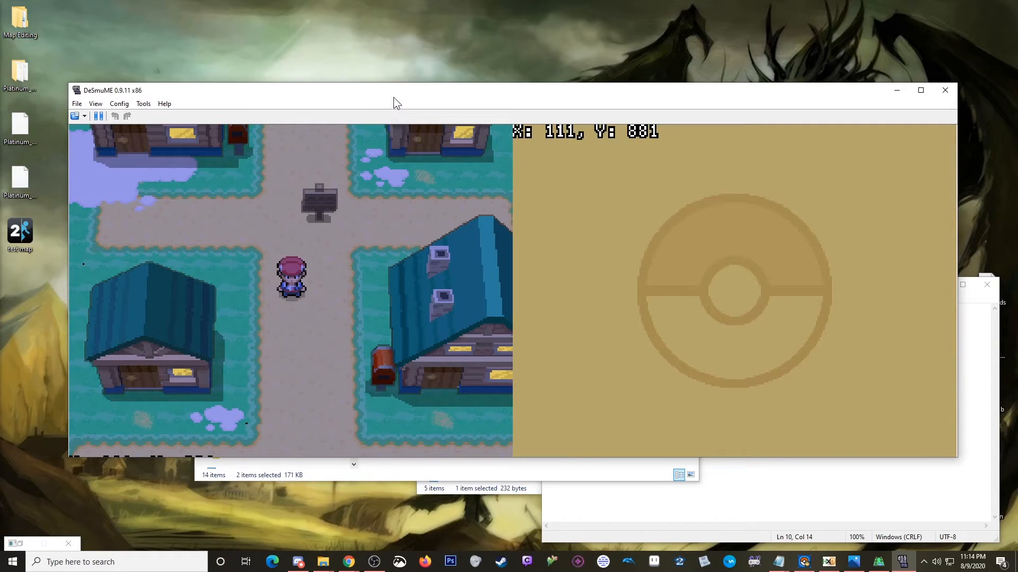
- Walk the character around the town to check the script's live coordinates, and compare them with the calculations in the untitled Notepad notes
key(Right)
key(Right)
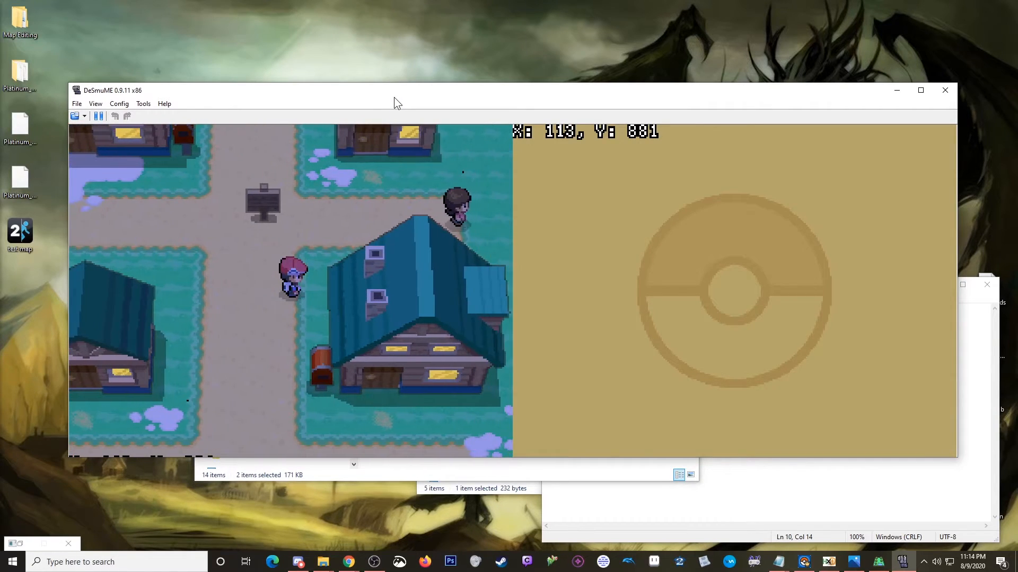
key(Down)
key(Left)
key(Down)
key(Right)
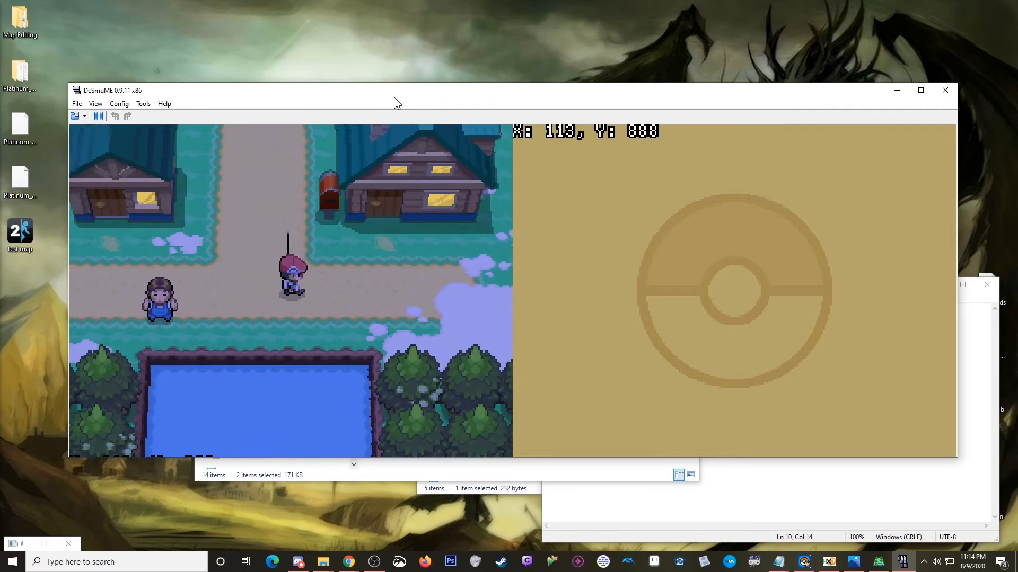
key(Left)
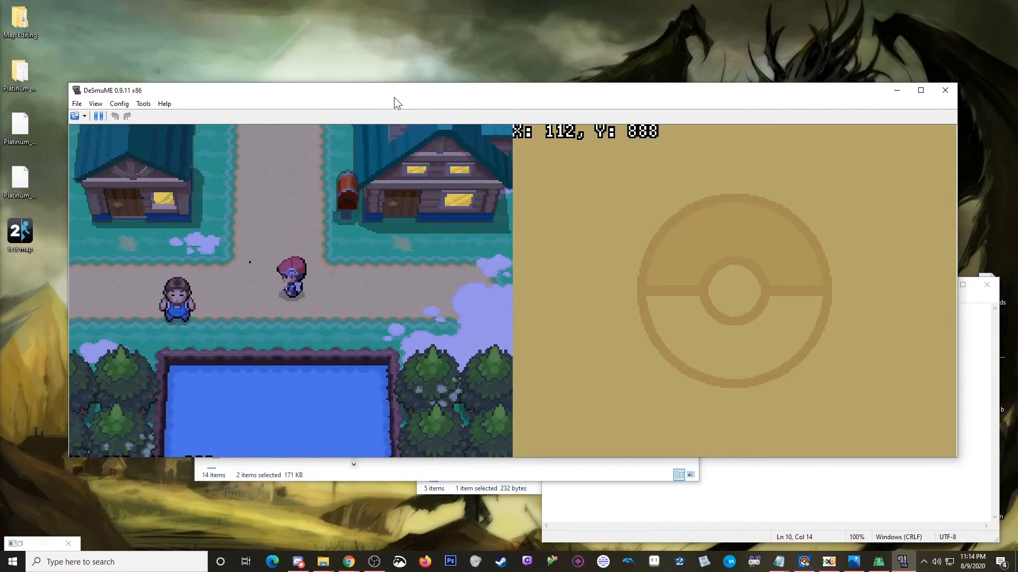
key(Up)
key(Up)
key(Left)
key(Up)
key(Down)
key(Up)
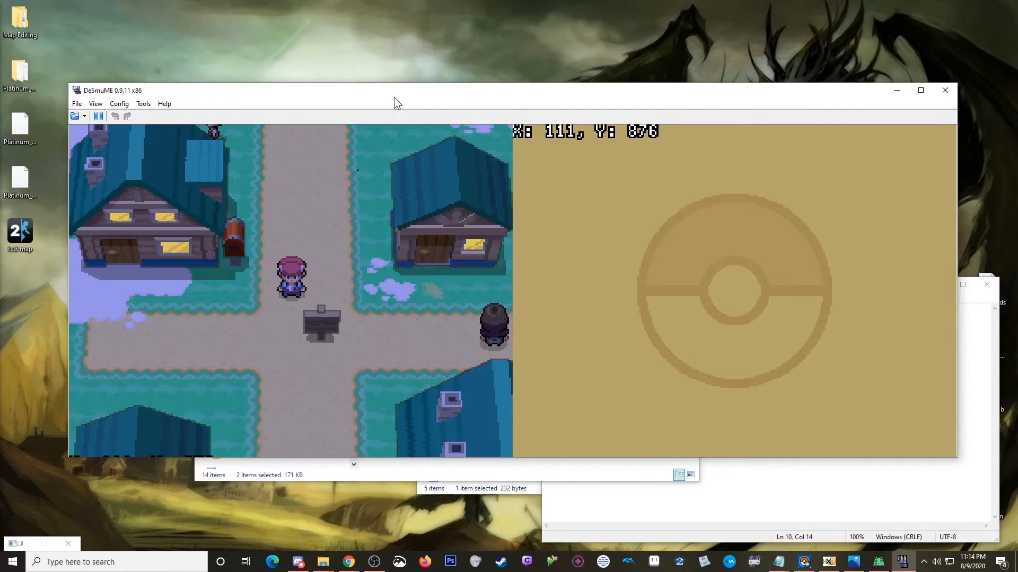
key(Right)
key(Right)
key(Left)
key(Down)
key(Right)
key(Left)
key(Right)
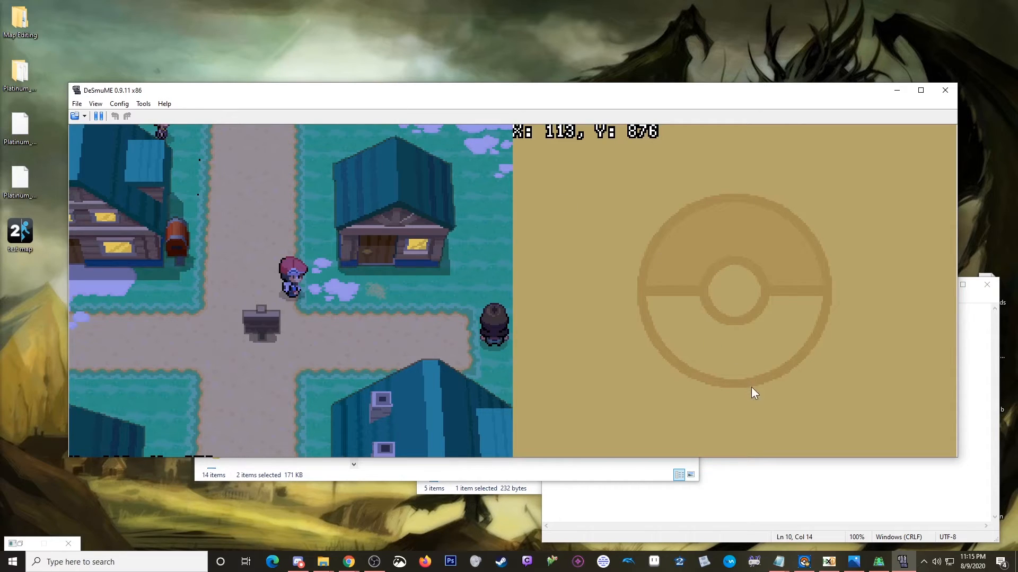
click(777, 492)
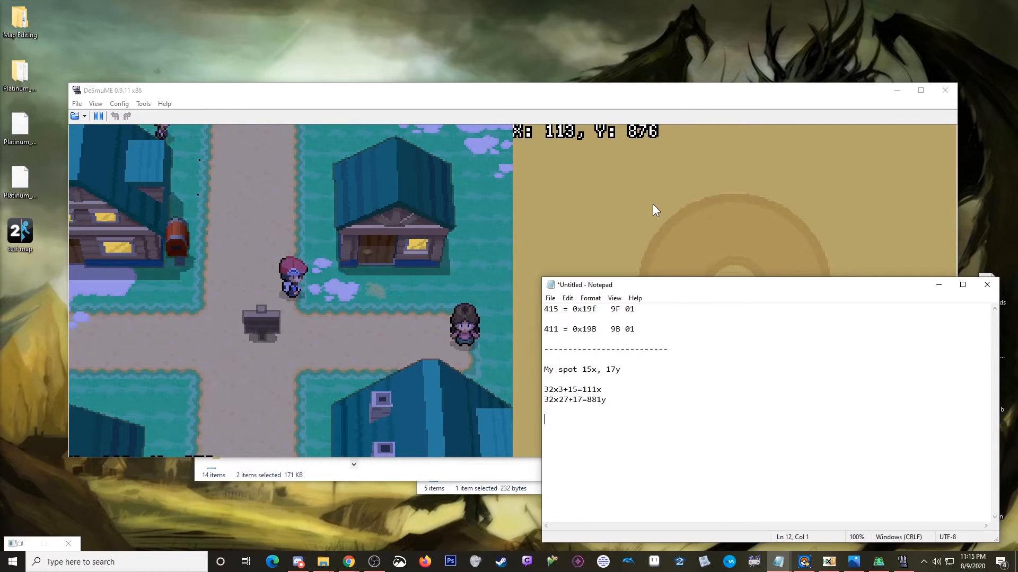
- Close DeSmuME and minimize the desmume-0.9.11-win32, walk-through-walls code and Spawn Coordinates windows, leaving the untitled notes open
click(945, 91)
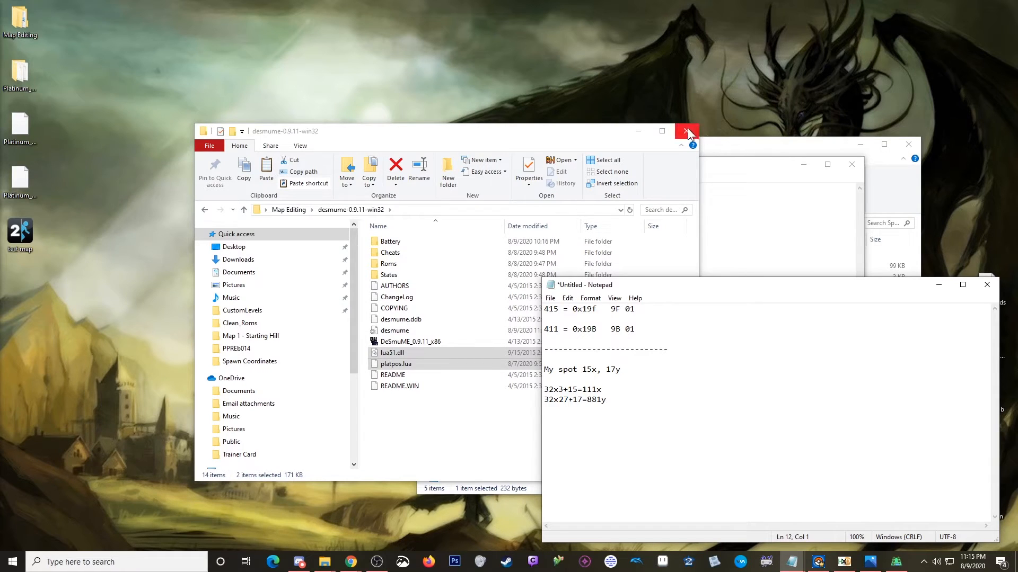
click(646, 130)
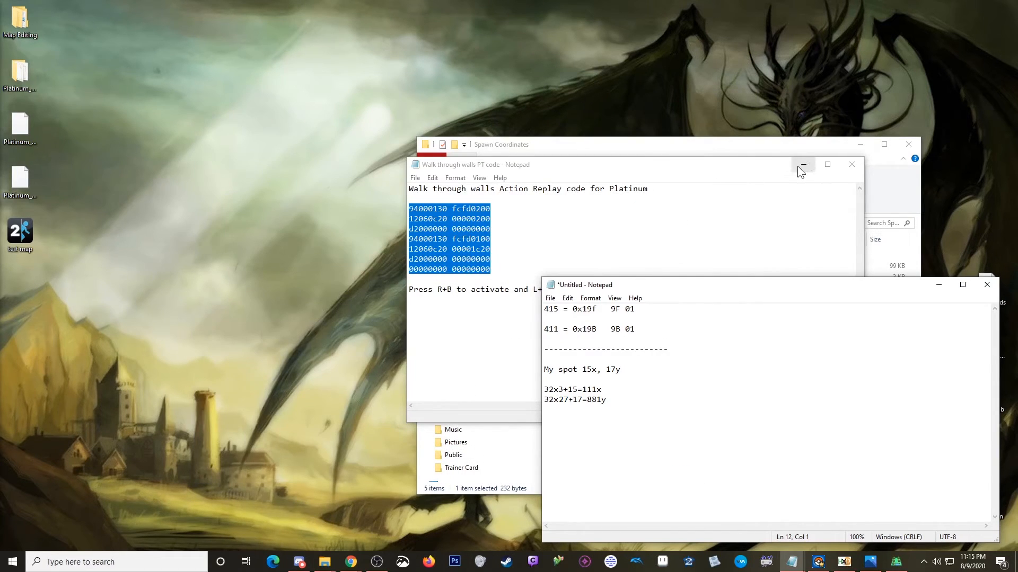
click(795, 165)
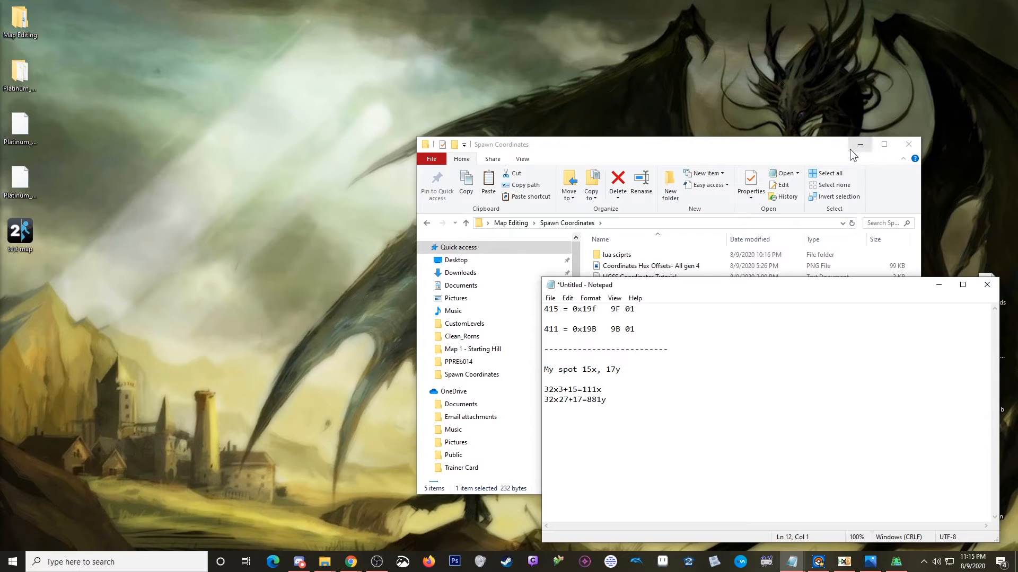
click(859, 145)
- Switch to the Google search window in Chrome and search for "111 in hex"
mouse_move(351, 562)
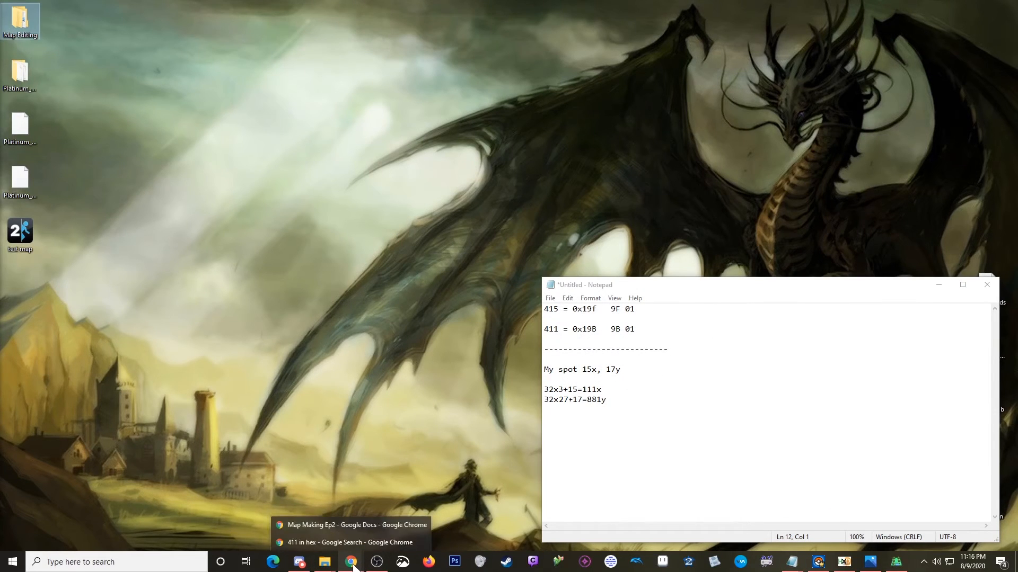
click(319, 543)
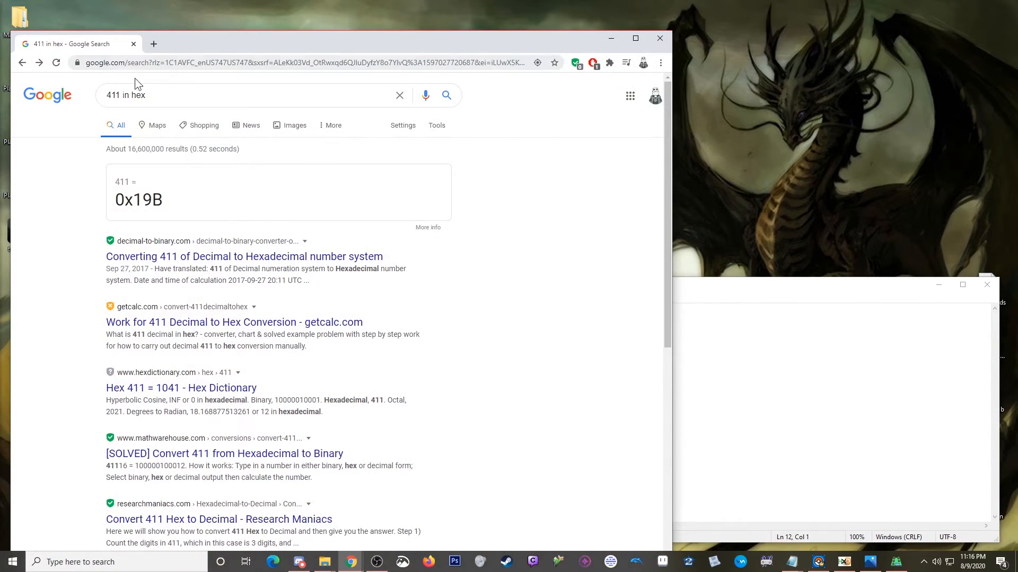
click(117, 97)
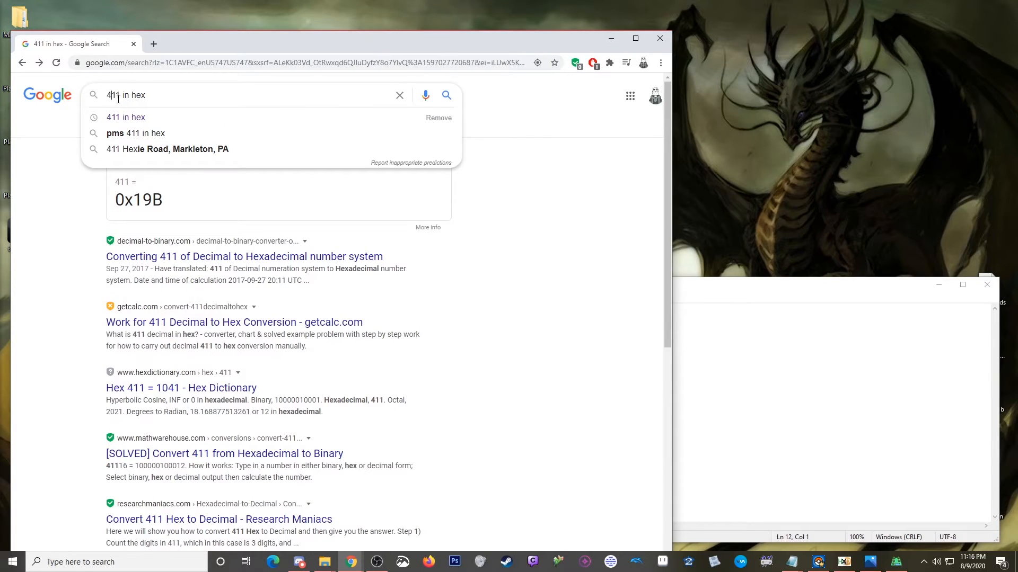
key(BackSpace)
text(1)
key(Return)
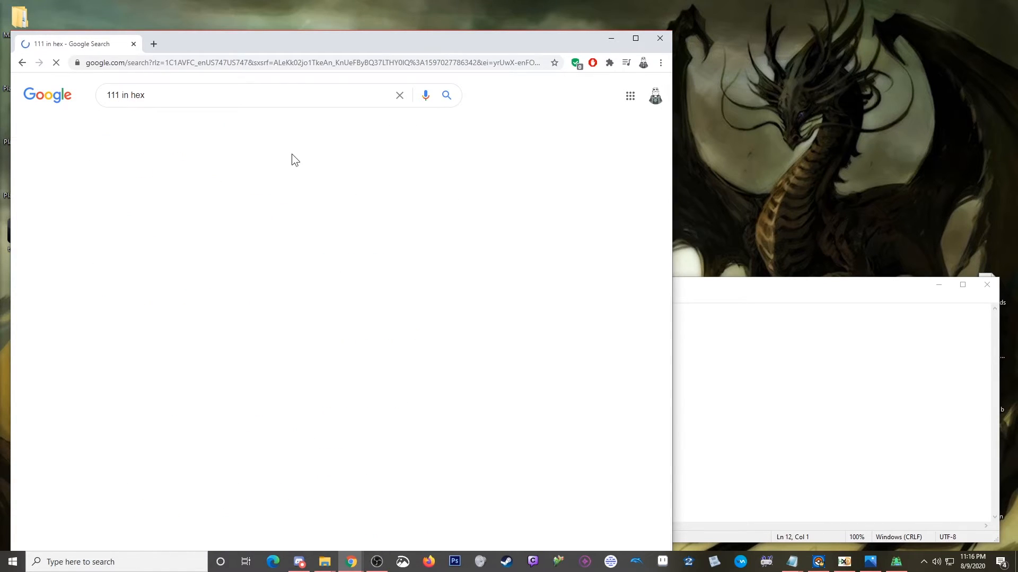
- Write the hex value 0x6F beside the 32x3+15=111x calculation in the untitled Notepad notes
click(737, 394)
click(638, 390)
text(0)
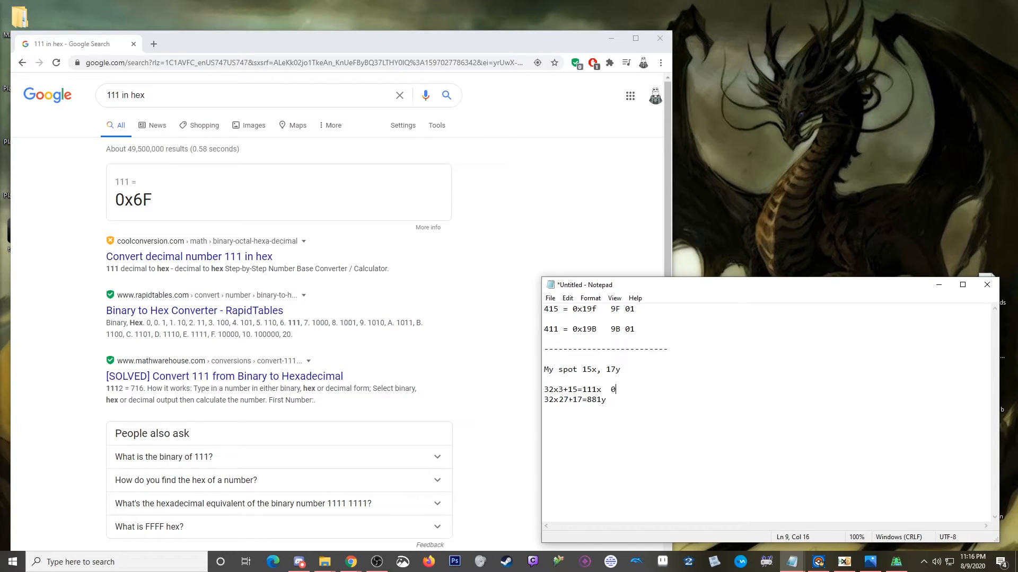
text(x6F)
click(627, 407)
- Search Google for "881 in hex" to convert the y coordinate
click(104, 95)
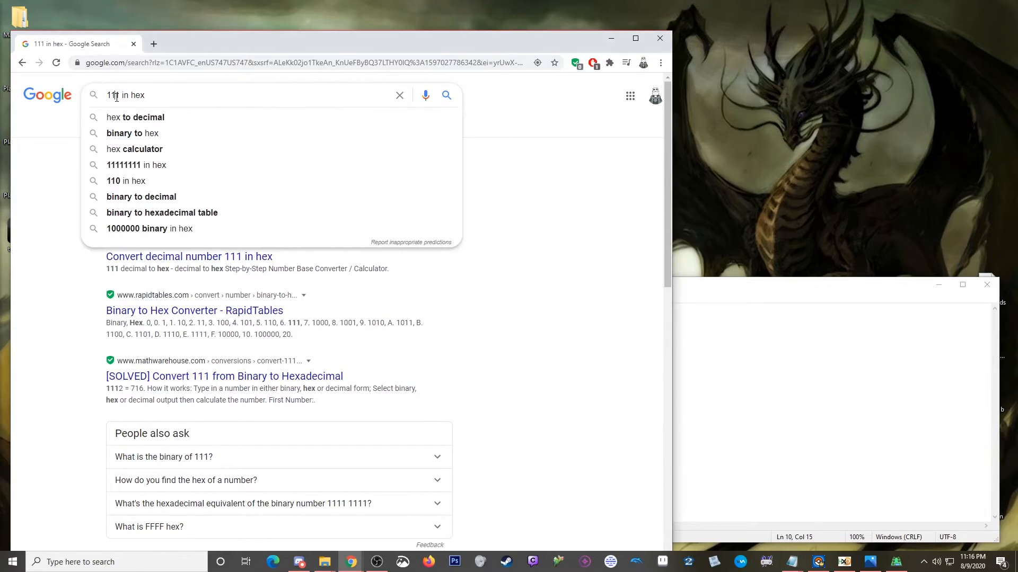
key(Delete)
key(Delete)
key(Delete)
text(881)
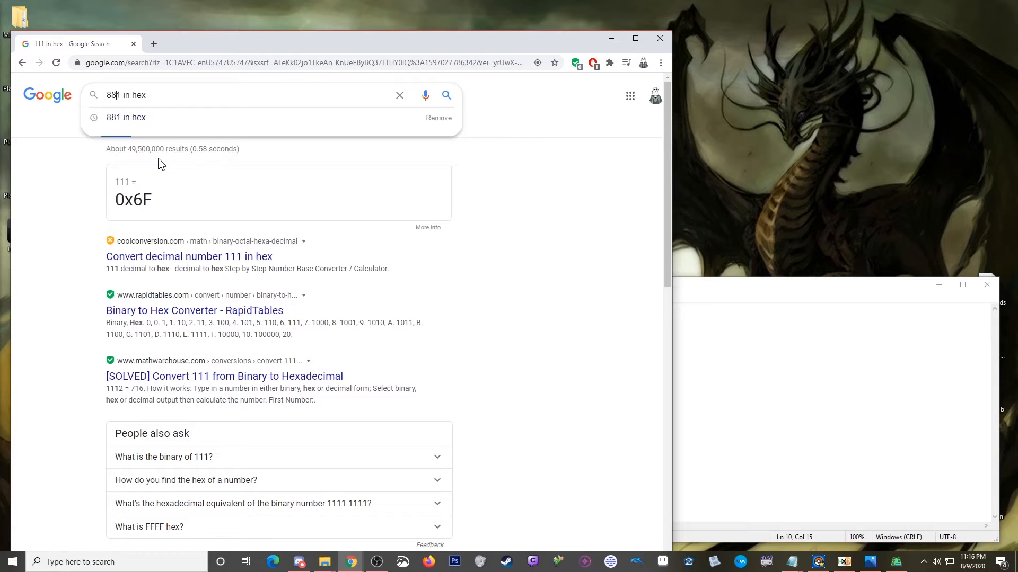
key(Return)
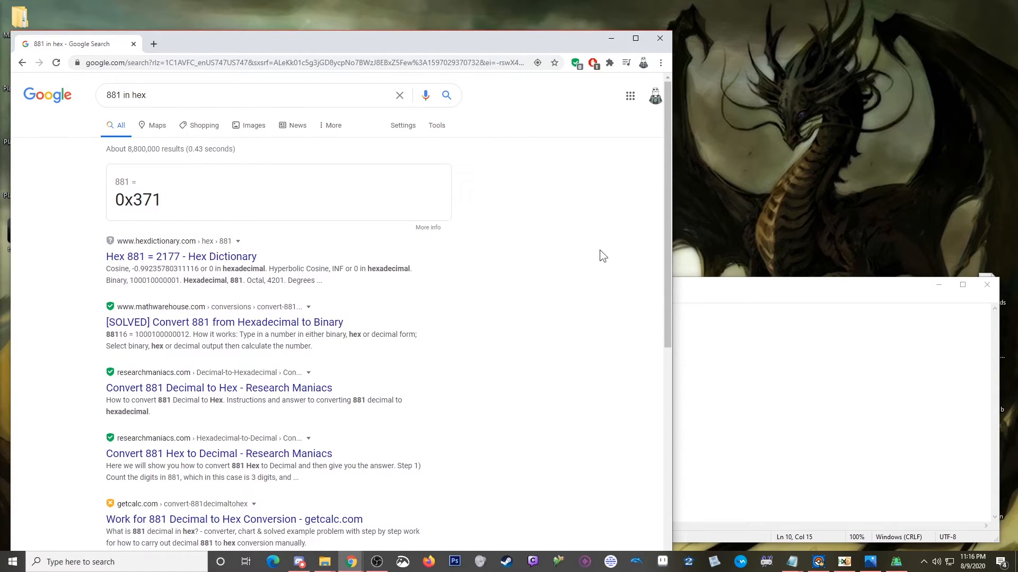
- Write the hex value 0x371 beside the 32x27+17=881y calculation in the untitled Notepad notes
click(761, 370)
click(643, 404)
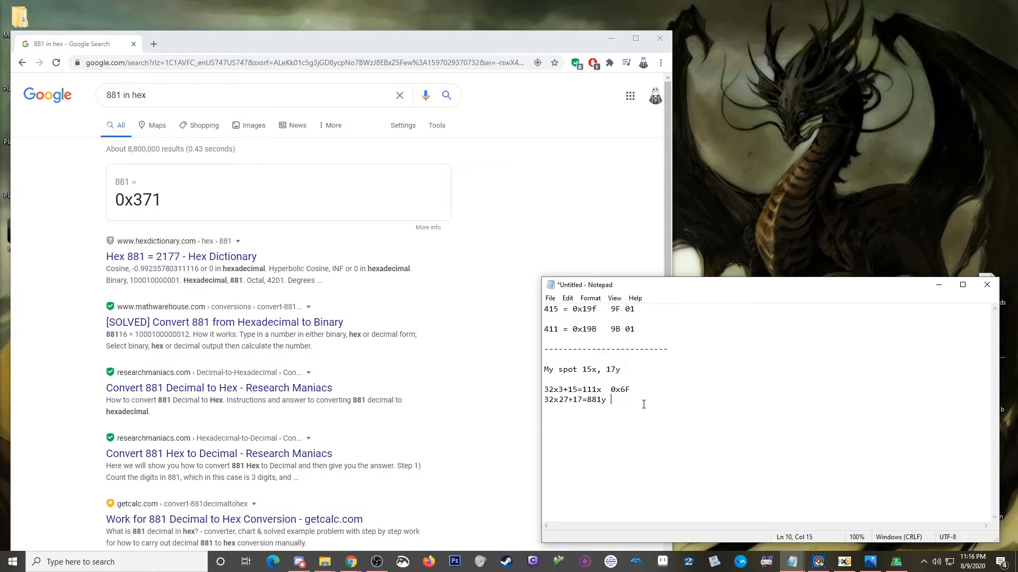
text(0x371)
- Add the byte-swapped x coordinate 6F 00 after 0x6F on the 111x line of the notes
click(634, 389)
double_click(634, 390)
key(ctrl+c)
key(End)
key(ctrl+v)
key(BackSpace)
drag(665, 387, 648, 393)
key(Delete)
text(0)
- Add the byte-swapped y coordinate 71 03 after 0x371 on the 881y line of the notes
drag(637, 401, 610, 401)
key(ctrl+c)
click(650, 407)
key(ctrl+v)
key(BackSpace)
drag(662, 401, 656, 404)
key(ctrl+x)
key(ctrl+v)
- Minimize Chrome, switch to Platinum_Maps_Clean.nds in HxD at the map header bytes 9B 01, and show the Coordinates Hex Offsets image alongside
click(610, 38)
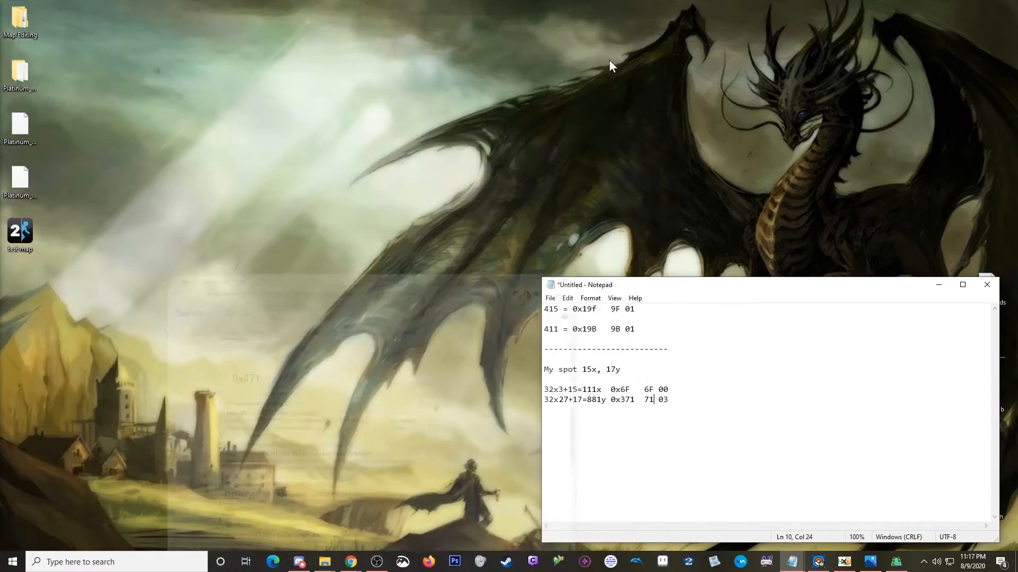
click(845, 562)
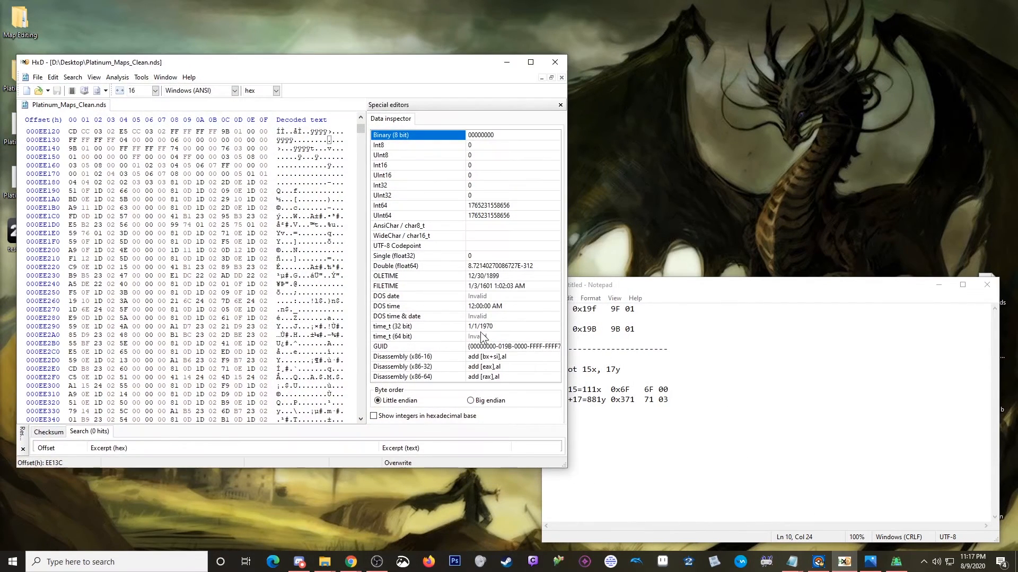
click(225, 131)
drag(236, 132, 242, 132)
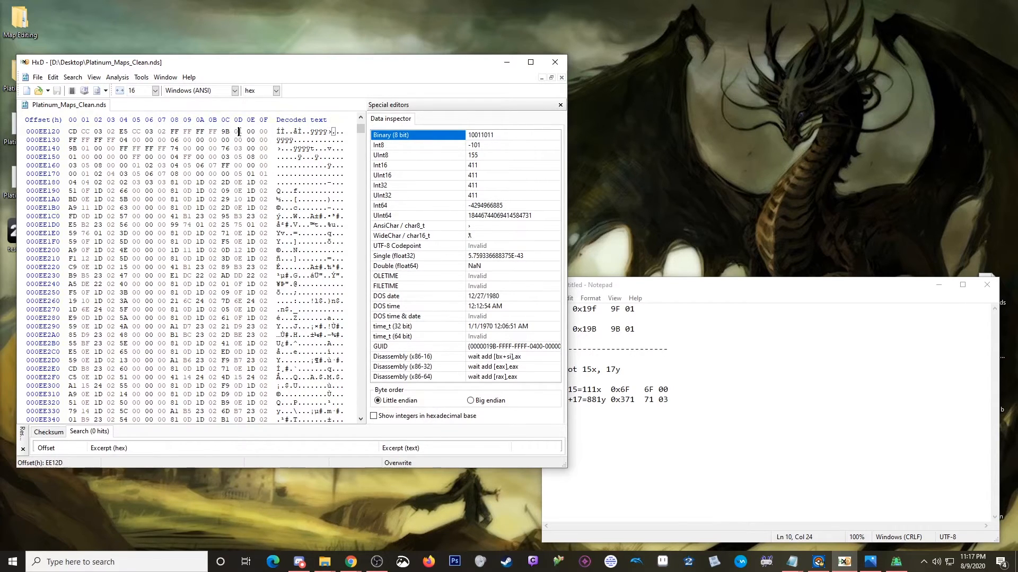
key(Left)
drag(239, 65, 230, 70)
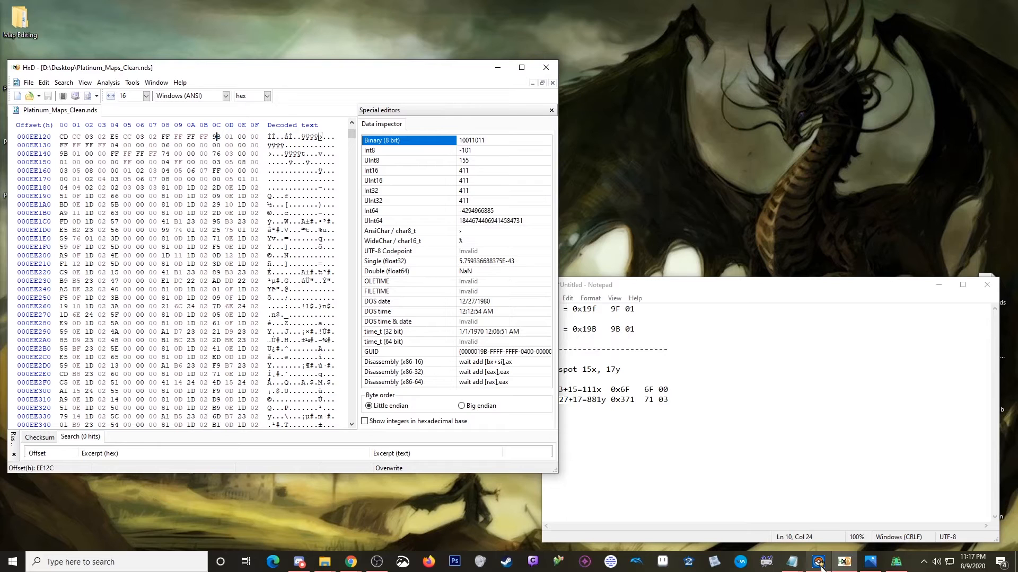
click(870, 563)
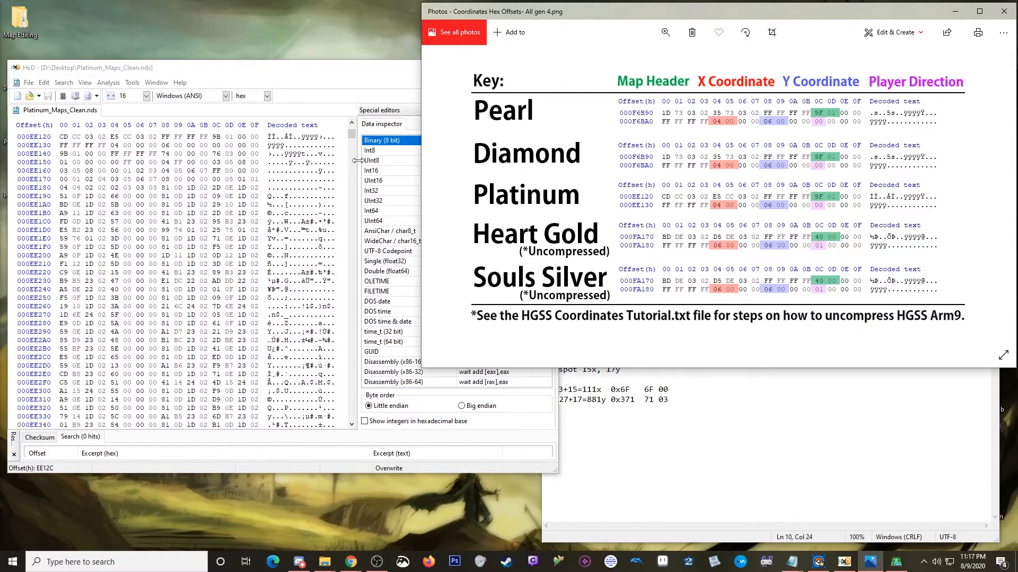
- Overwrite the X coordinate byte at offset EE134 with 6F and the Y coordinate bytes at EE138 with 71 03
click(113, 144)
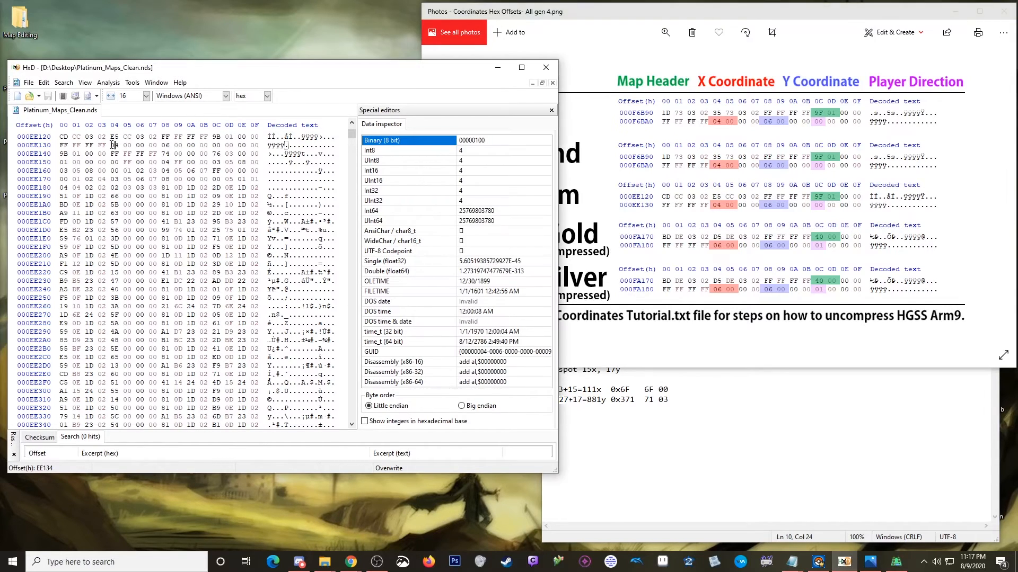
text(6F)
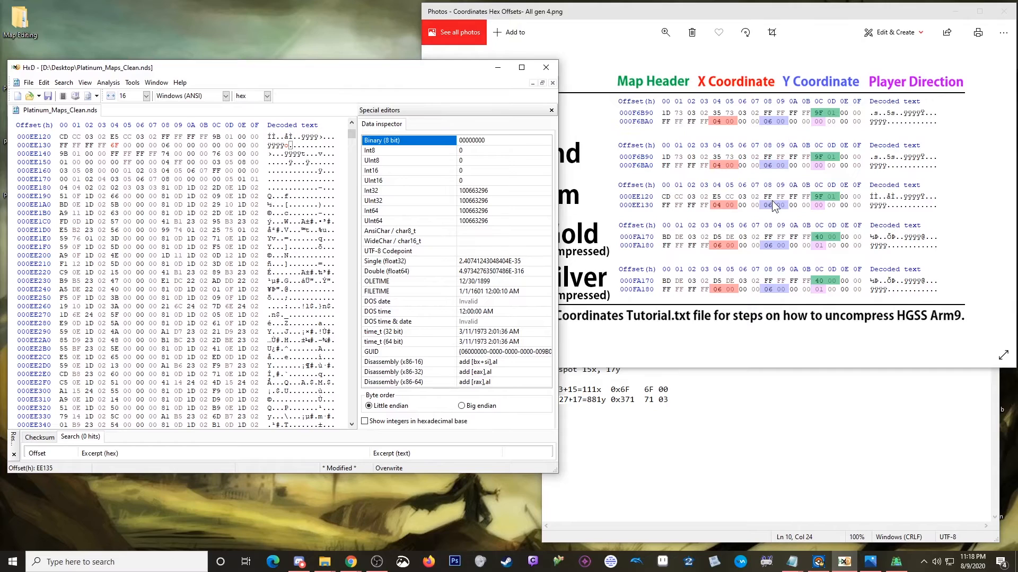
click(160, 146)
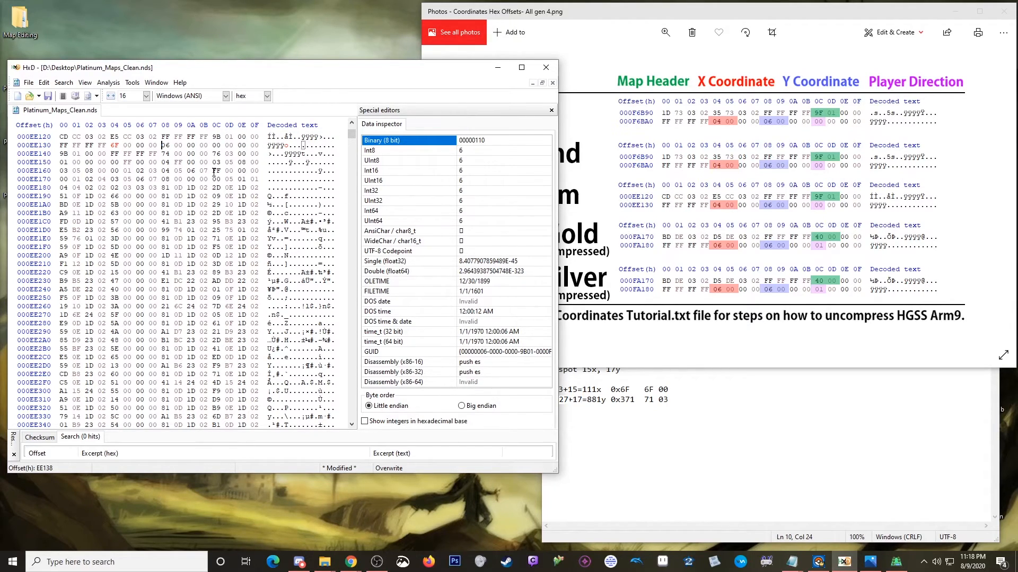
text(71 )
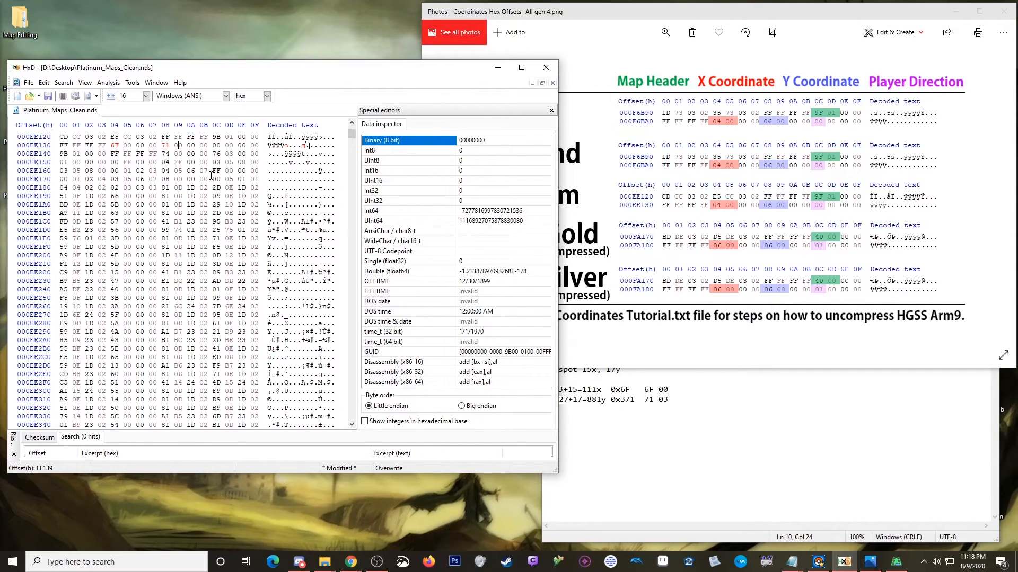
text(03)
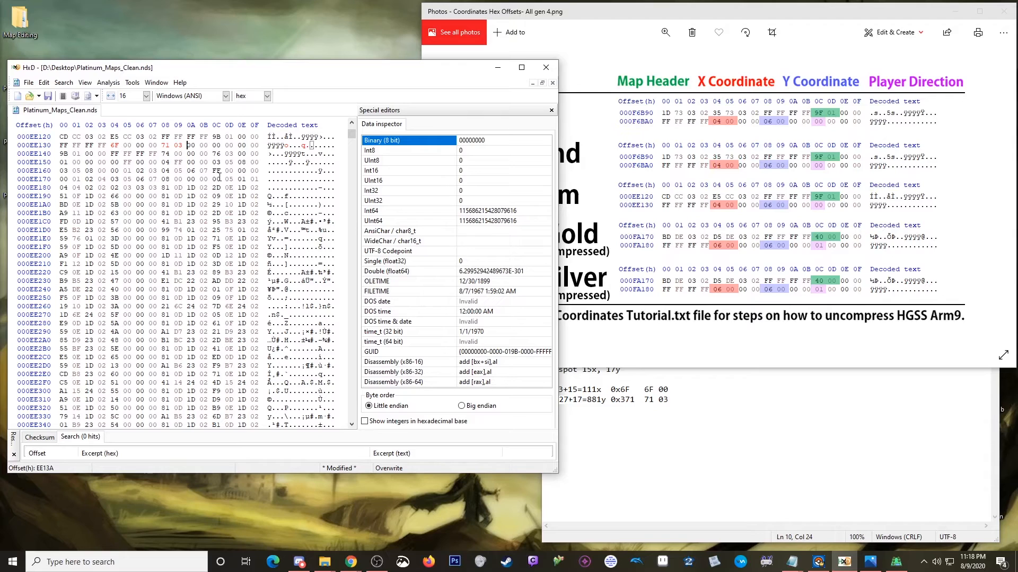
- Check the map header, X coordinate and Y coordinate bytes in the ROM against the Platinum offsets in the reference image
click(807, 131)
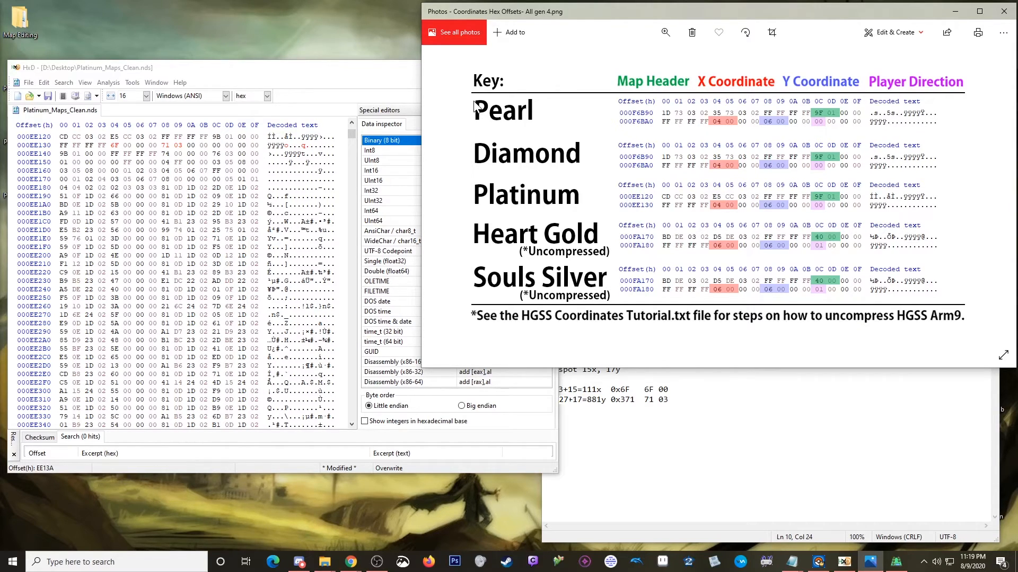
click(383, 81)
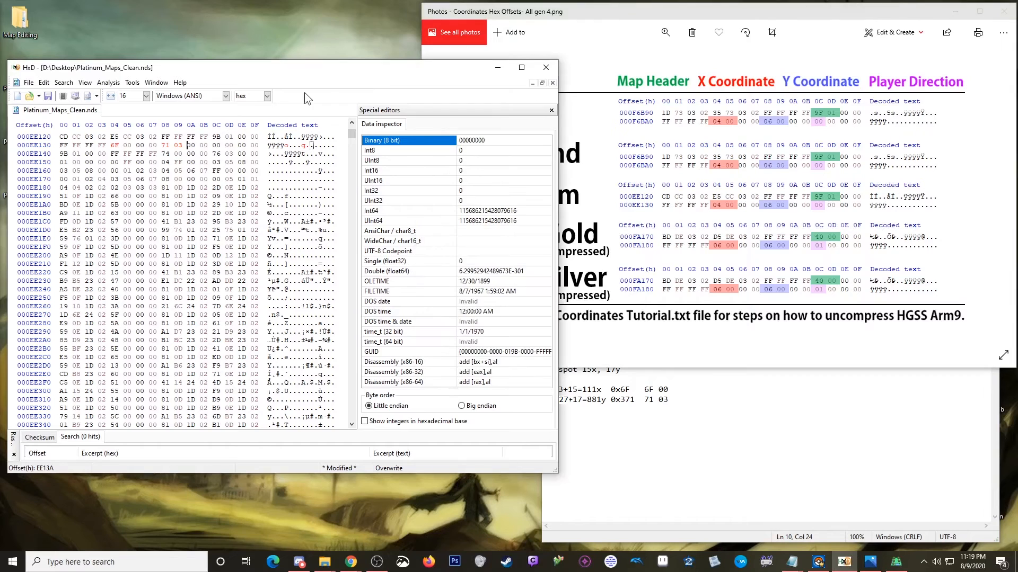
click(216, 137)
click(229, 137)
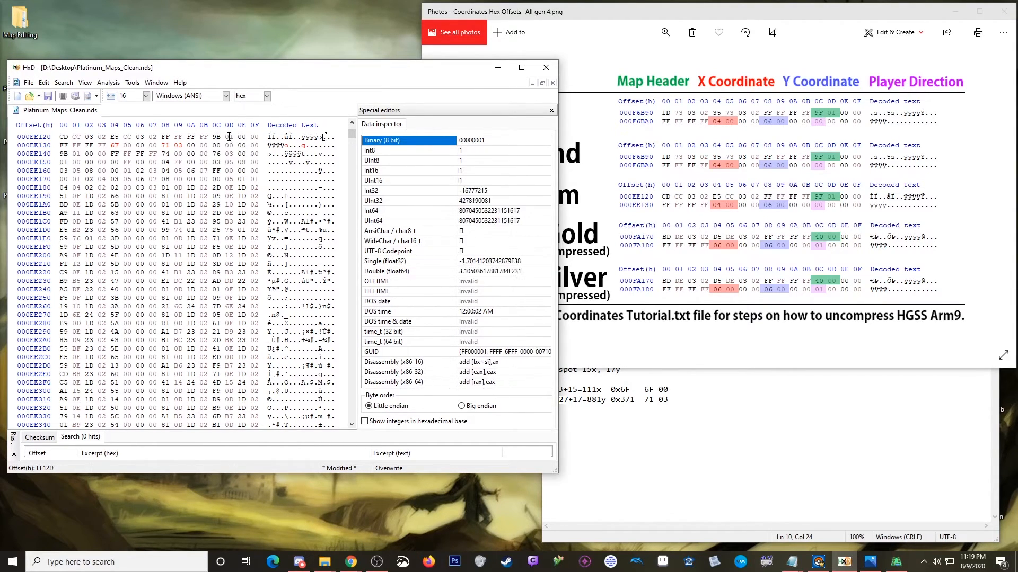
click(115, 145)
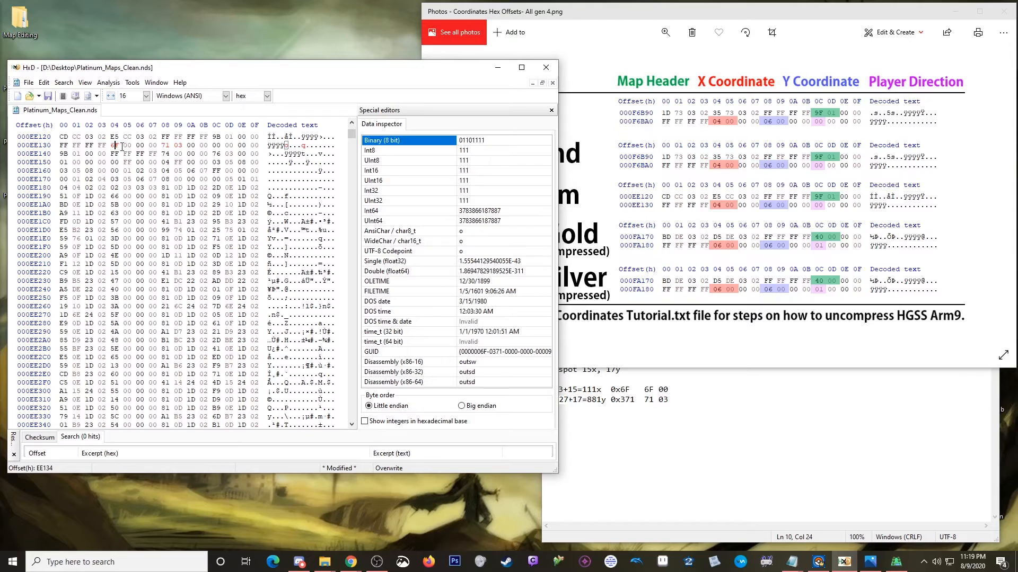
click(127, 145)
click(166, 146)
click(178, 145)
- Save Platinum_Maps_Clean.nds, then close HxD and the offsets image and minimize the Notepad notes
drag(244, 70, 333, 79)
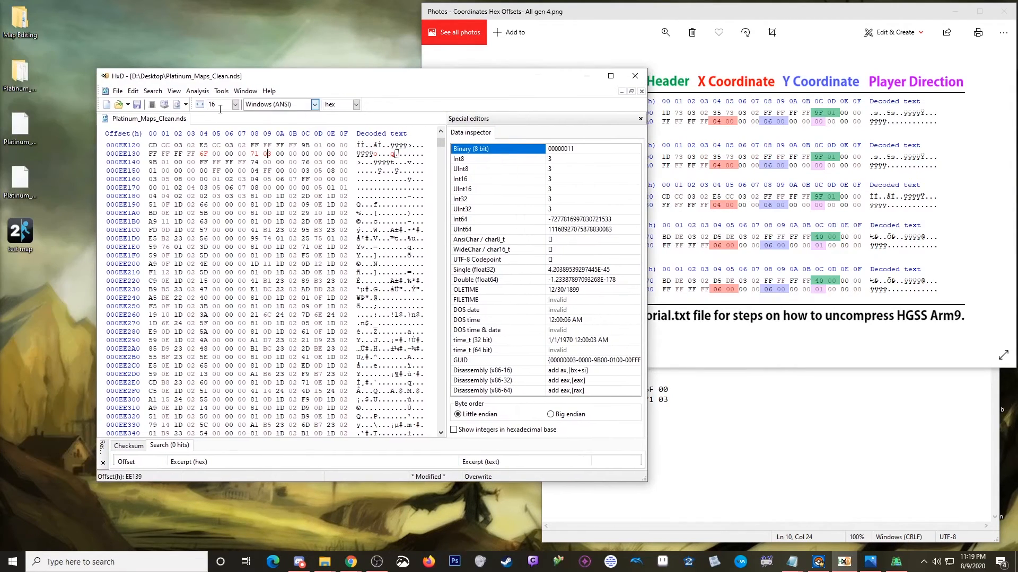
click(137, 105)
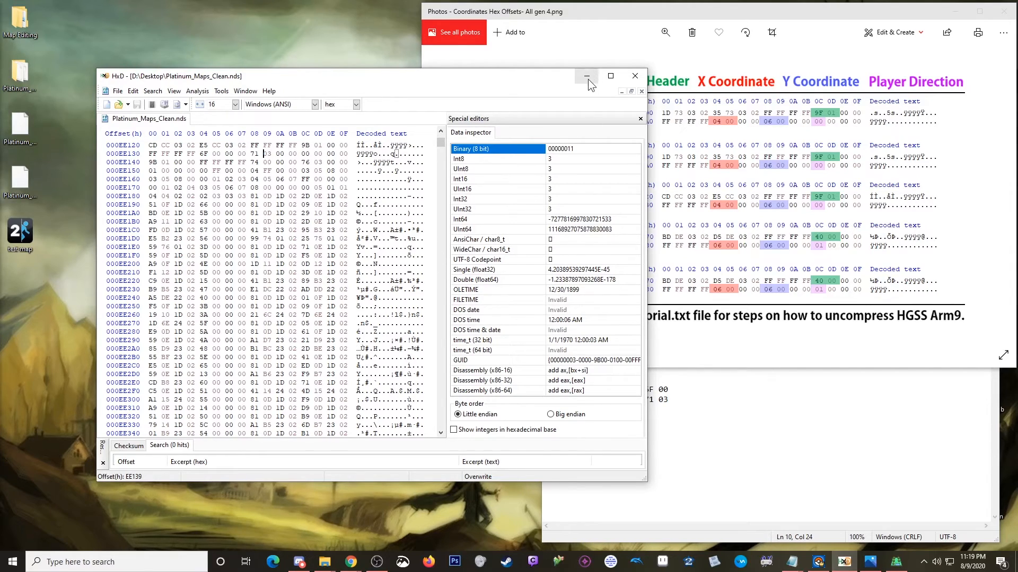
click(637, 79)
click(637, 79)
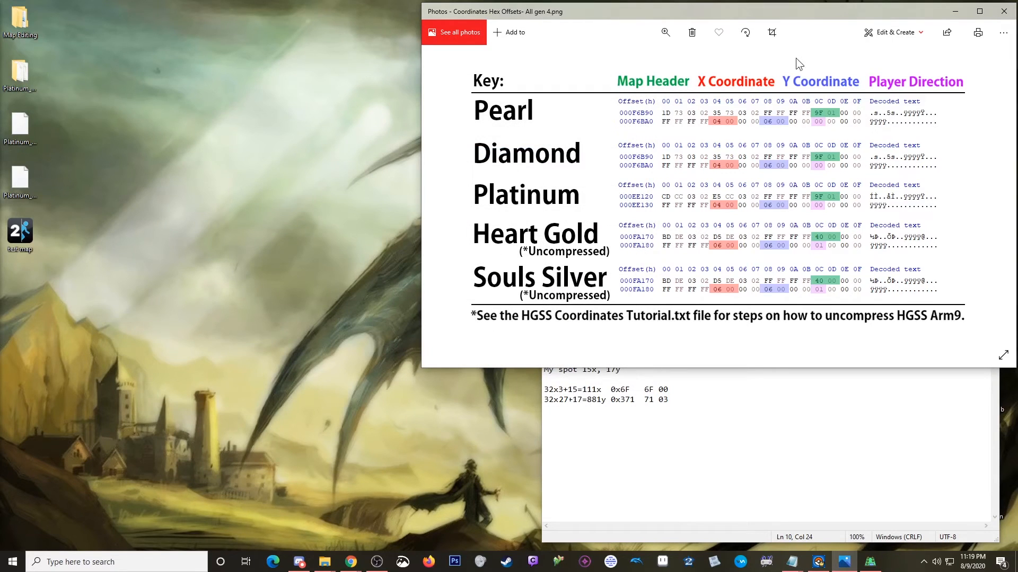
click(1003, 11)
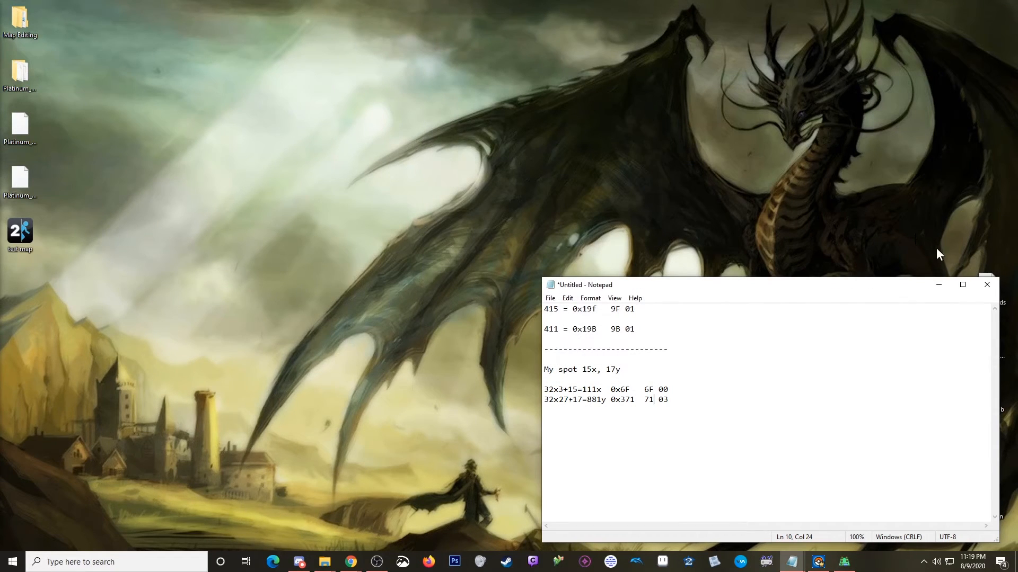
click(942, 287)
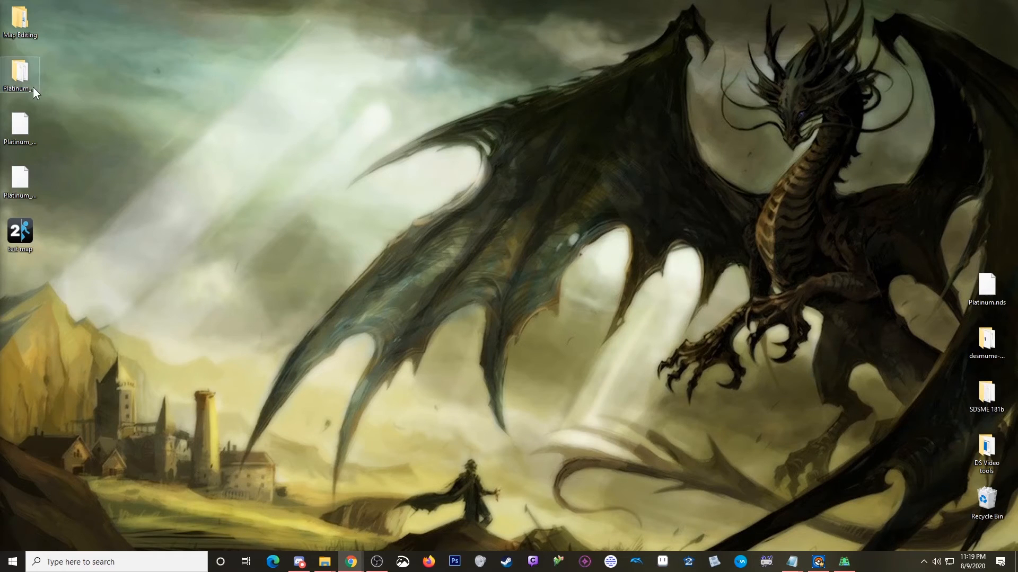
- Launch DeSmuME_0.9.11_x86 from the desmume-0.9.11-win32 folder inside Map Editing on the desktop
click(22, 19)
double_click(22, 20)
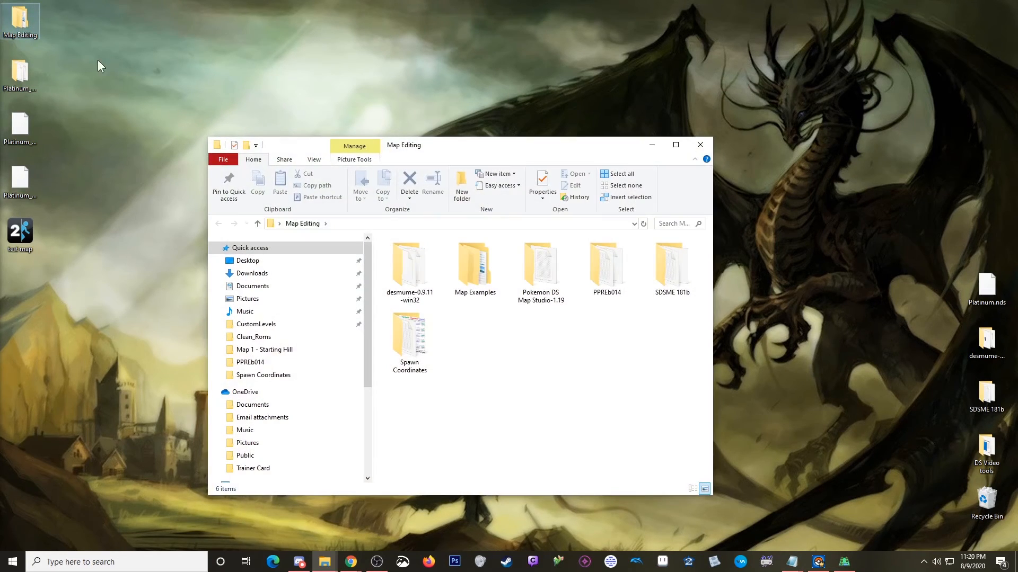
double_click(418, 228)
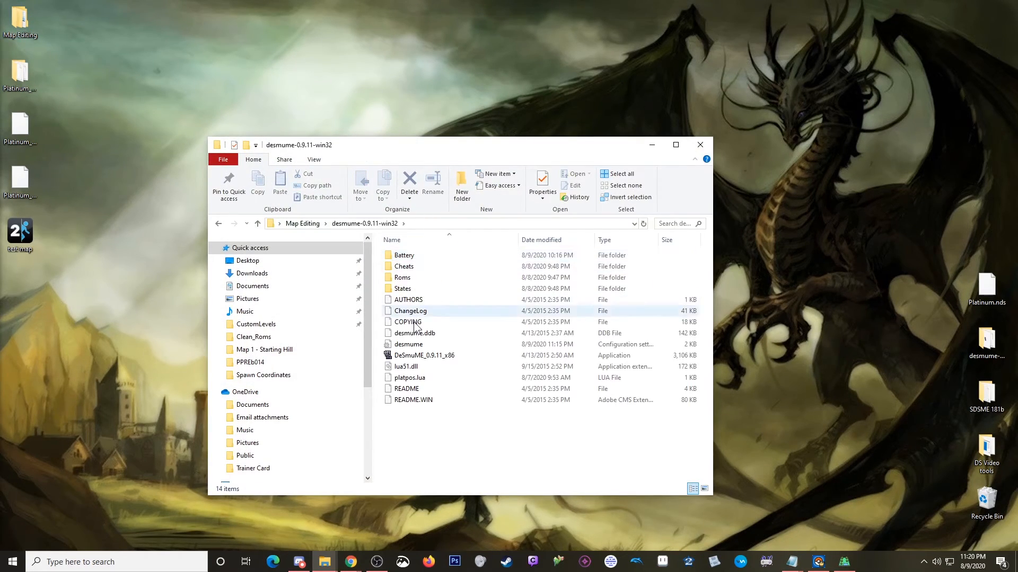
double_click(432, 357)
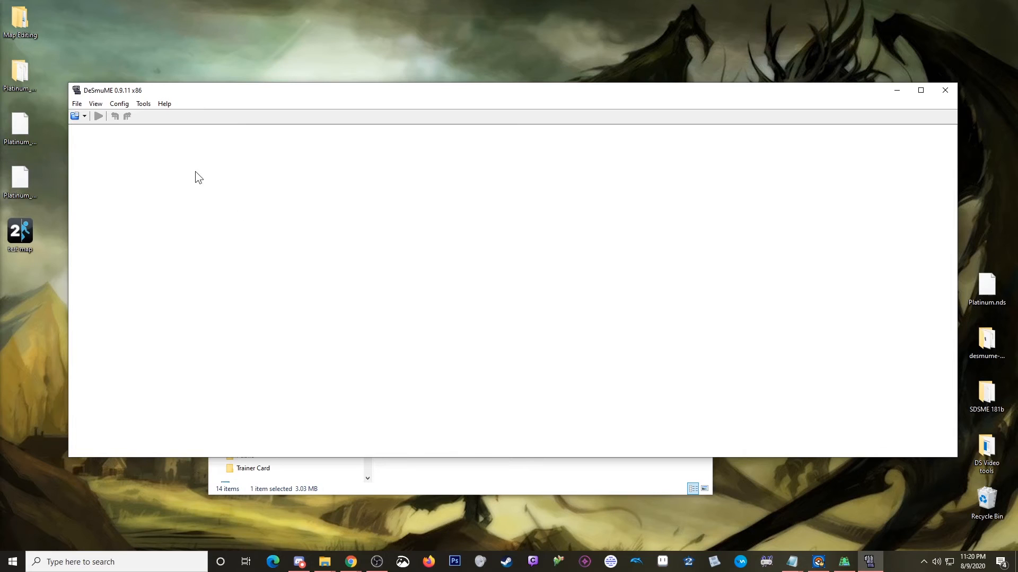
- Load the Platinum_Maps_Clean.nds ROM from the Desktop in DeSmuME
click(77, 104)
click(97, 117)
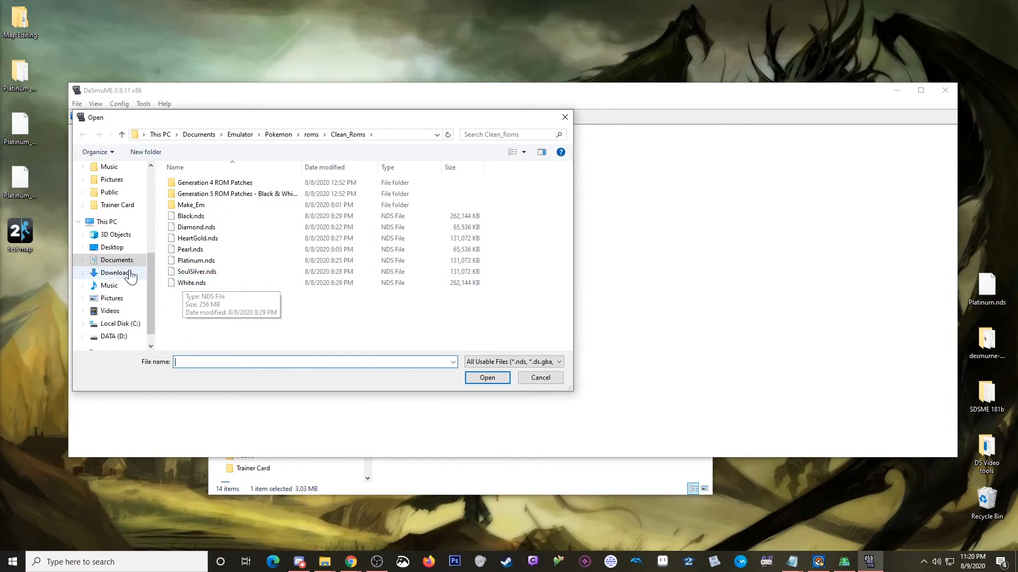
click(112, 248)
scroll(225, 270, down, 10)
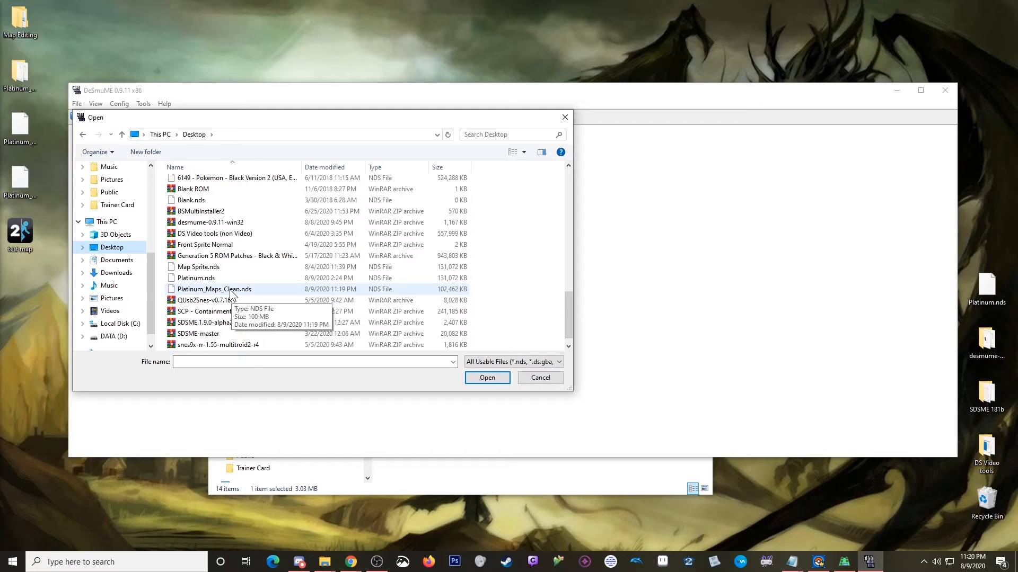
double_click(232, 289)
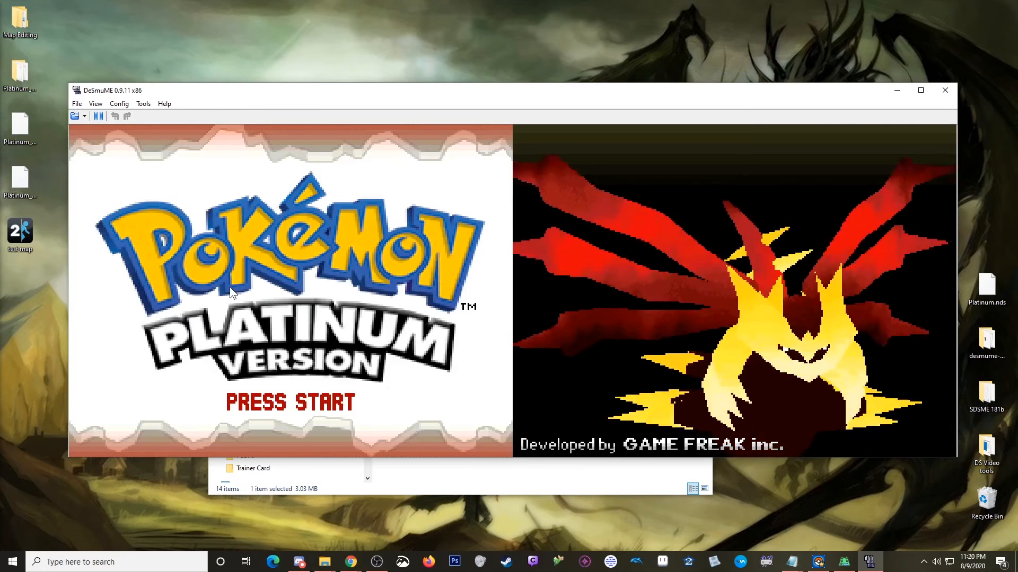
- Start a new game from the title screen and advance the professor's introduction to the Poké Ball prompt, declining his advice
key(Return)
key(x)
key(x)
key(x)
key(x)
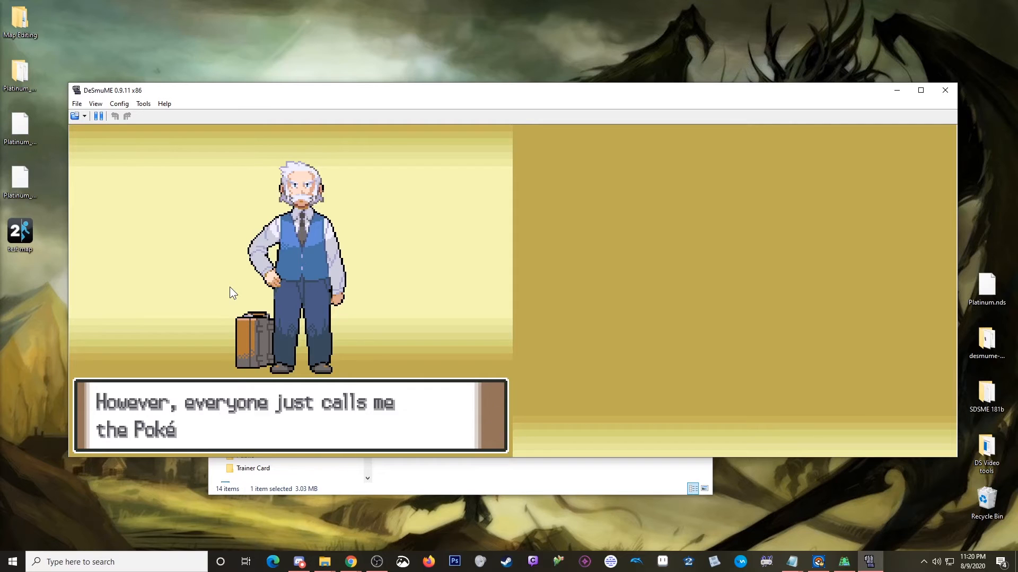
key(x)
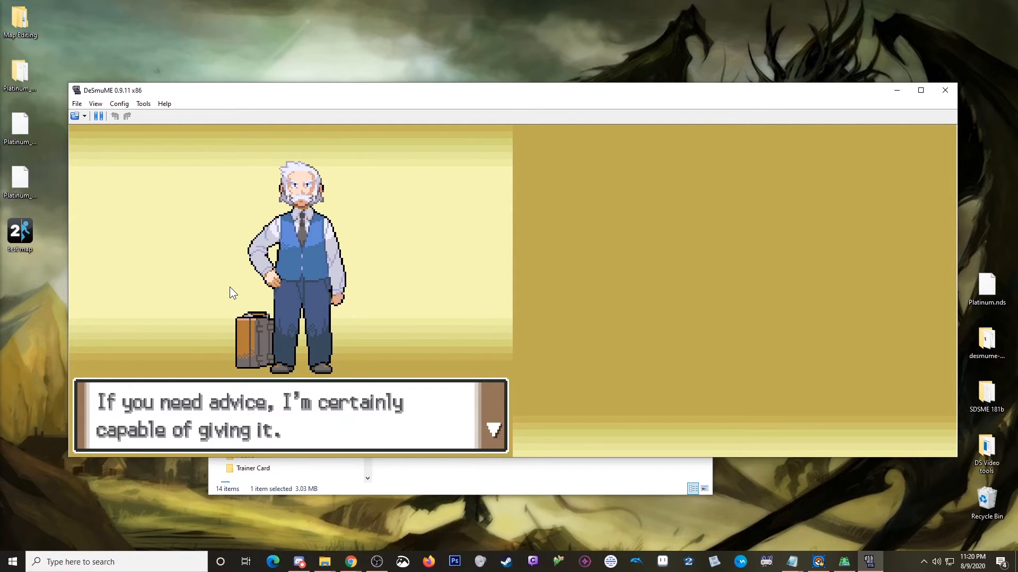
key(Up)
key(x)
key(x)
key(x)
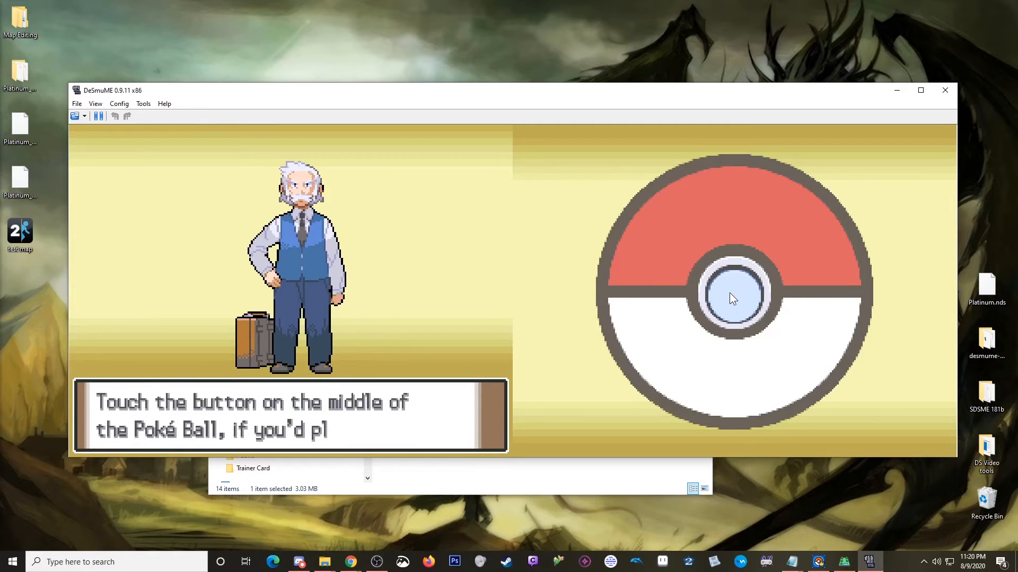
- Open the Poké Ball by its middle button and advance the professor's dialogue to the boy-or-girl question
click(734, 293)
key(x)
key(x)
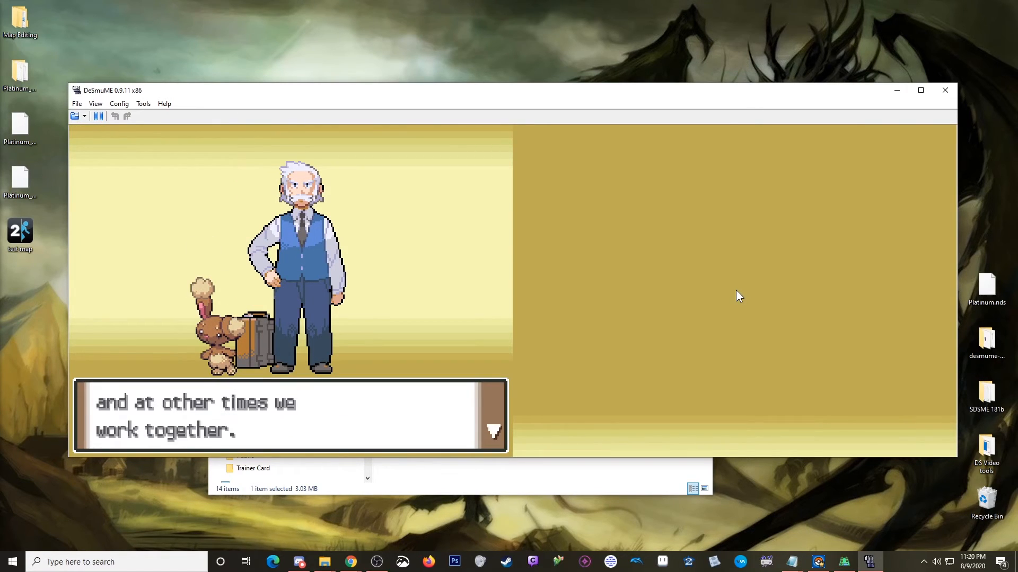
key(x)
key(x)
key(x)
key(x)
key(x)
key(x)
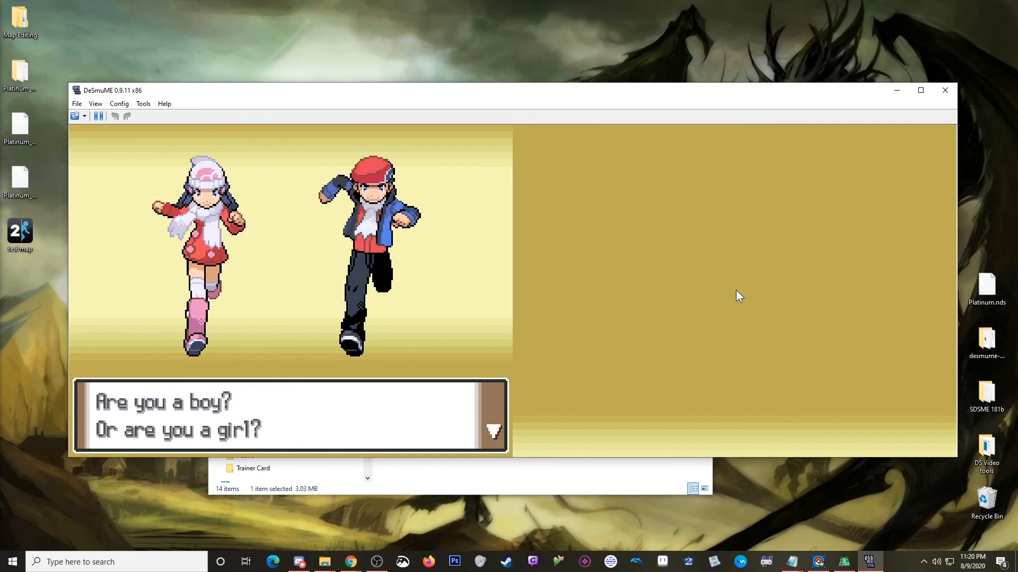
- Choose the boy as the player character, confirm with YES and continue to the naming screen
key(x)
key(x)
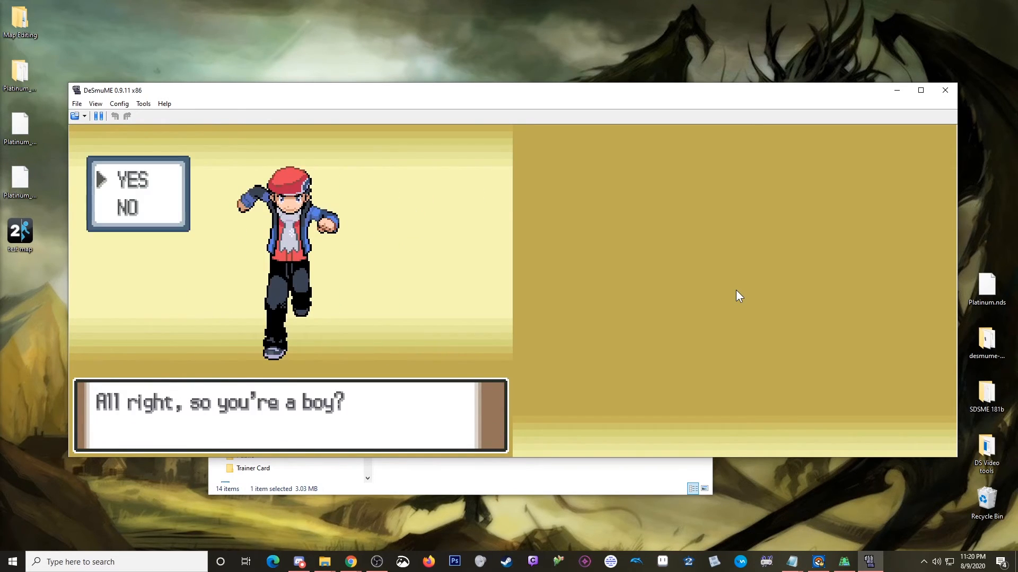
key(x)
key(x)
- Spell out the player's name on the uppercase letter grid and accept it with OK
key(Right)
key(Right)
key(Right)
key(Right)
key(Right)
key(Right)
key(Right)
key(Right)
key(Right)
key(x)
key(Left)
key(Left)
key(Left)
key(Left)
key(Left)
key(Left)
key(Left)
key(Left)
key(Left)
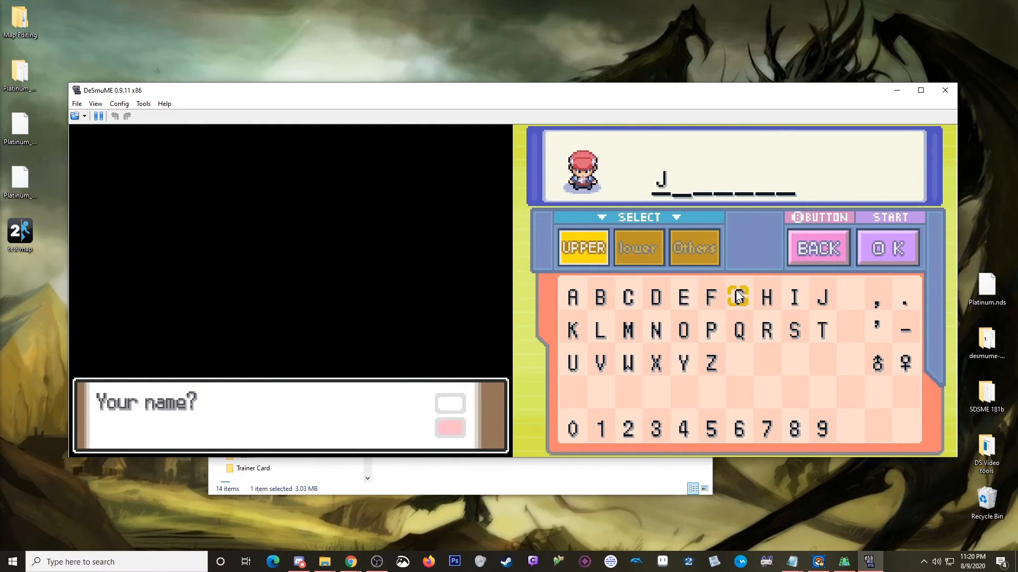
key(x)
key(Right)
key(Right)
key(Right)
key(Right)
key(Right)
key(Down)
key(Down)
key(Left)
key(x)
key(Return)
key(x)
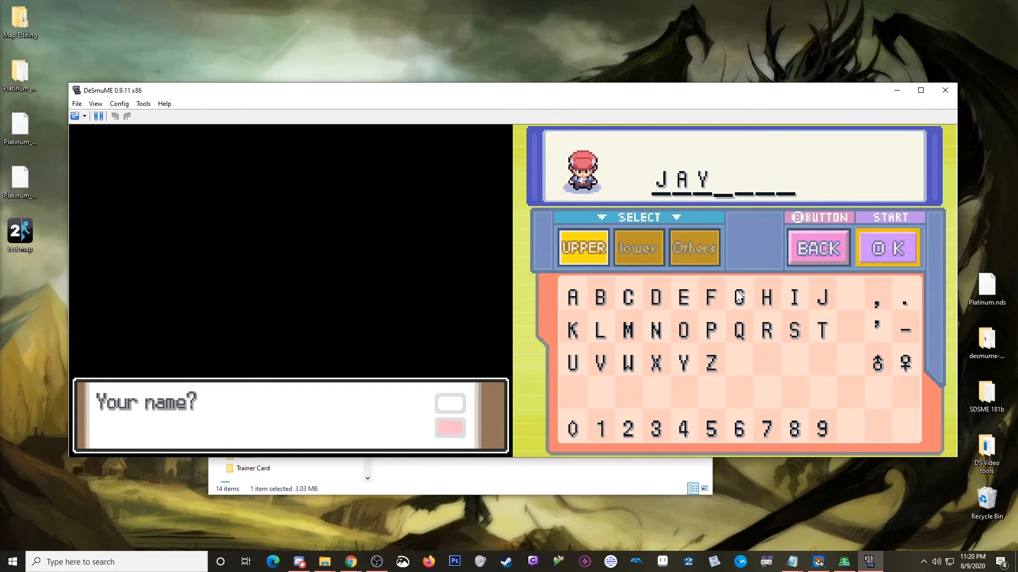
- Confirm the player's name, advance to the friend's introduction and pick the preset name Roy for him
key(x)
key(x)
key(x)
key(x)
key(x)
key(Down)
key(Down)
key(Down)
key(x)
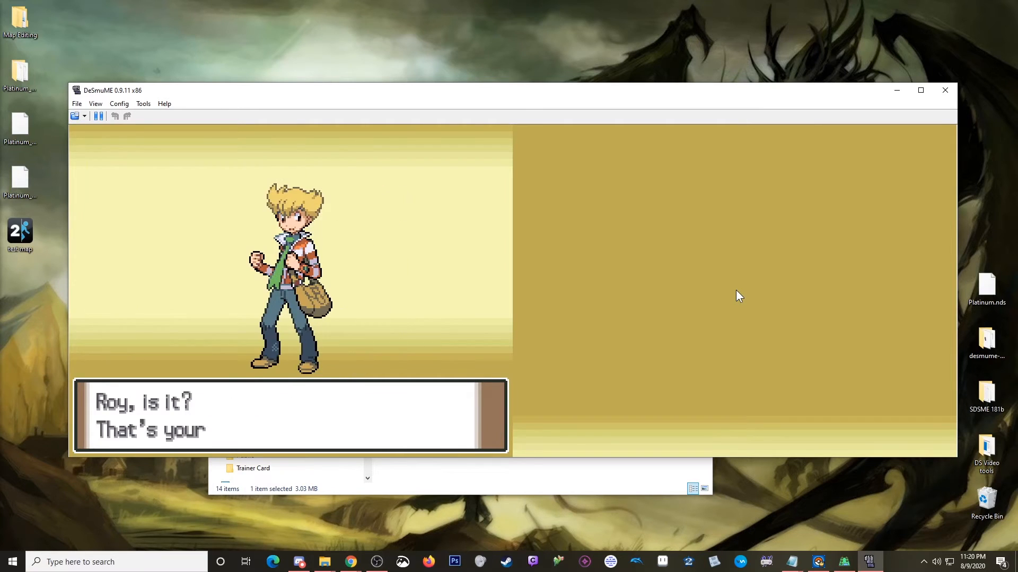
- Confirm the friend's name and advance through the professor's closing dialogue and the television intro to gain control of the character
key(x)
key(x)
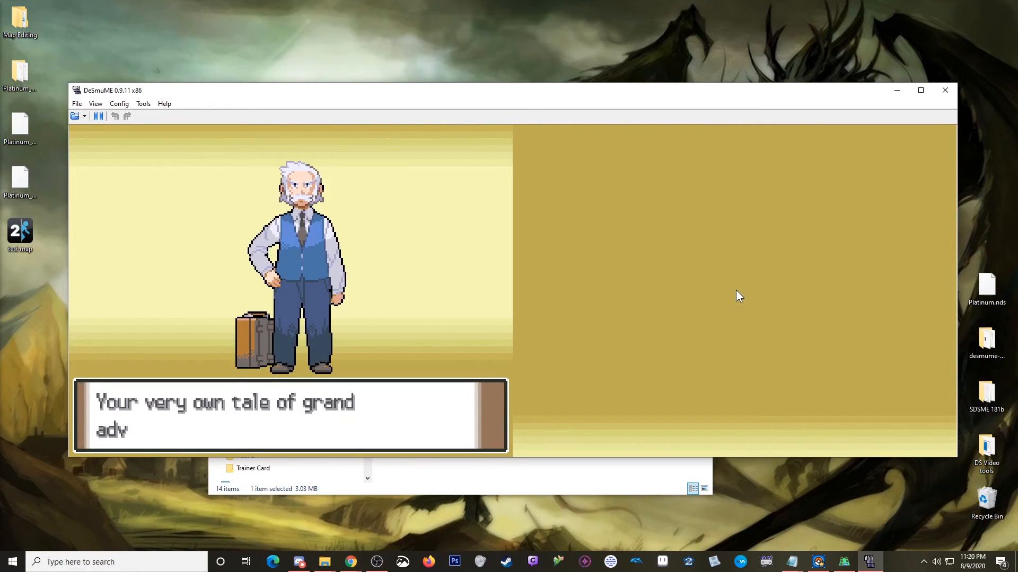
key(x)
key(x)
key(x)
key(x)
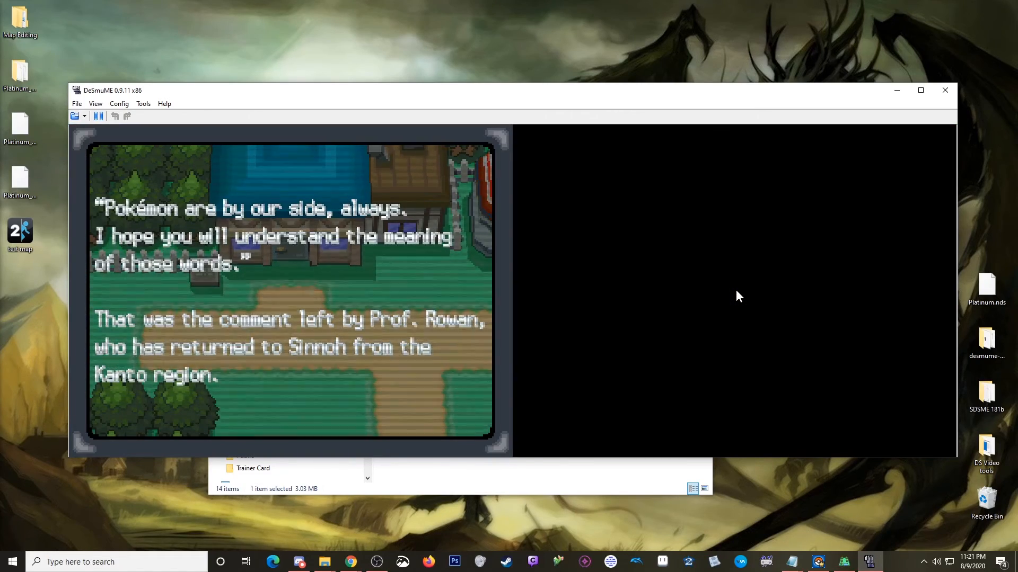
key(x)
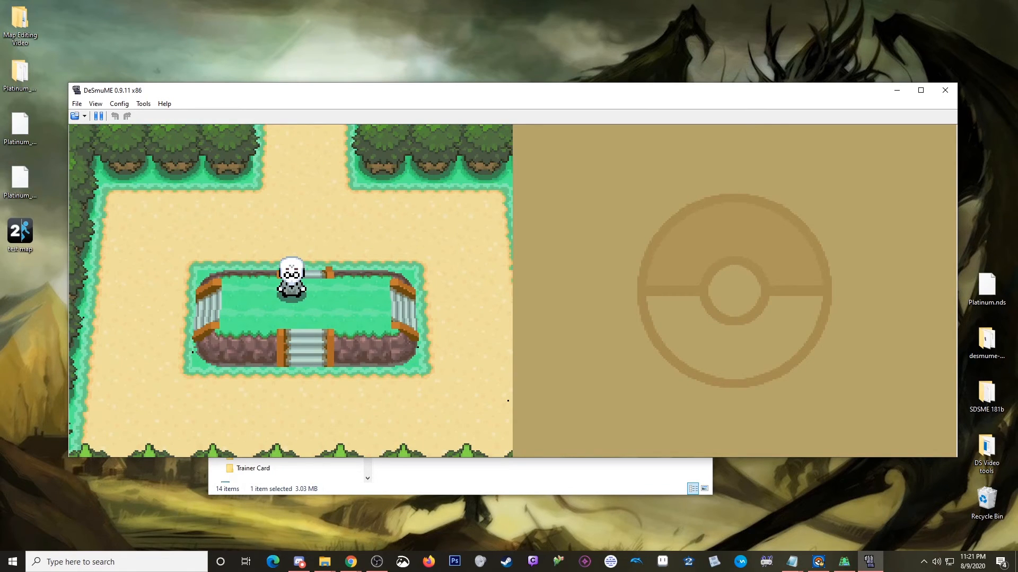
- Walk from the spawn point on the raised grass platform to the clearing's southeast corner and back to the platform's south stairs
key(Left)
key(Down)
key(Right)
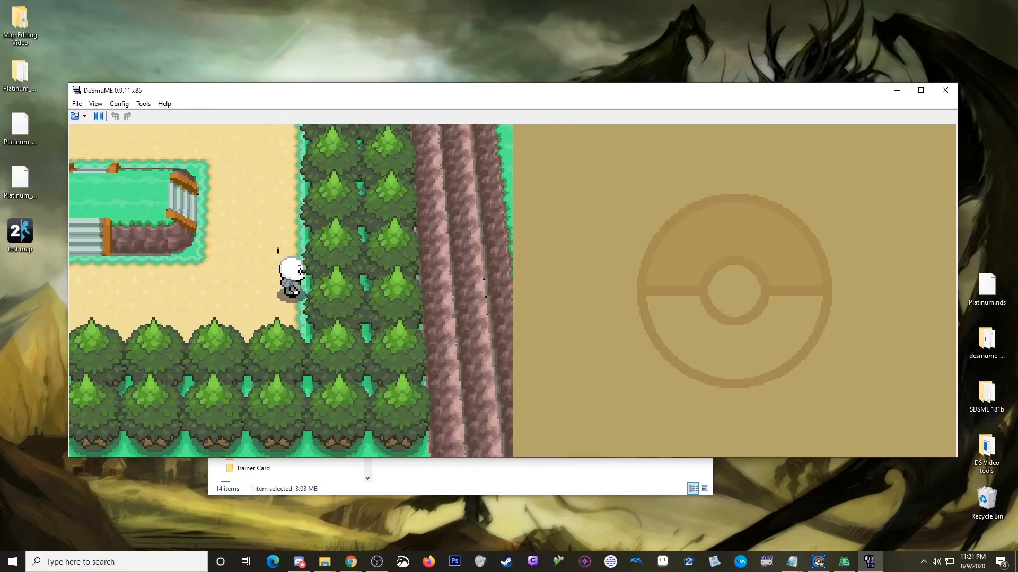
key(Up)
key(Left)
key(Left)
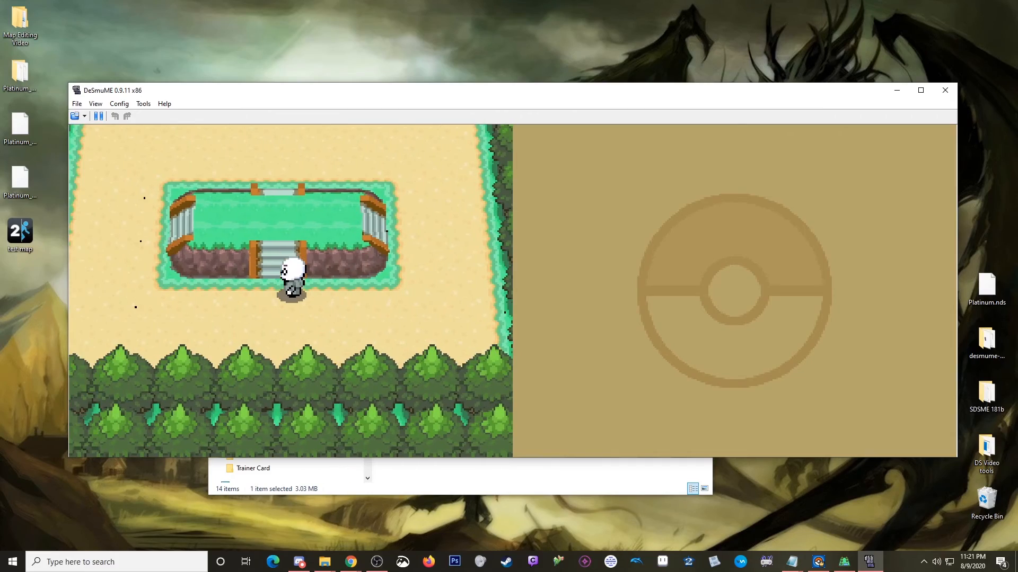
- Cross the raised platform to its west stairs, and return over it to the sandy path on its north side
key(Up)
key(Left)
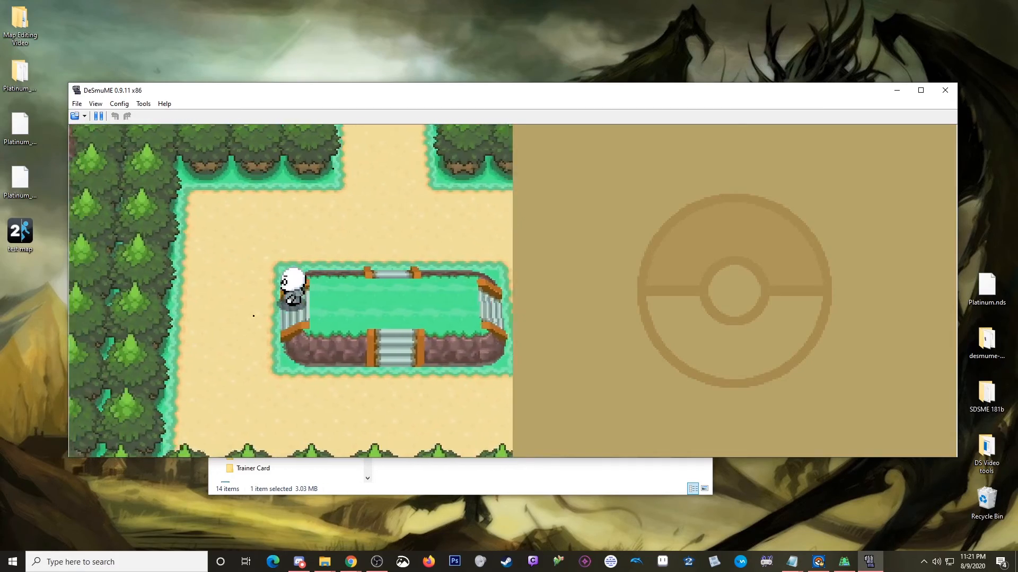
key(Right)
key(Up)
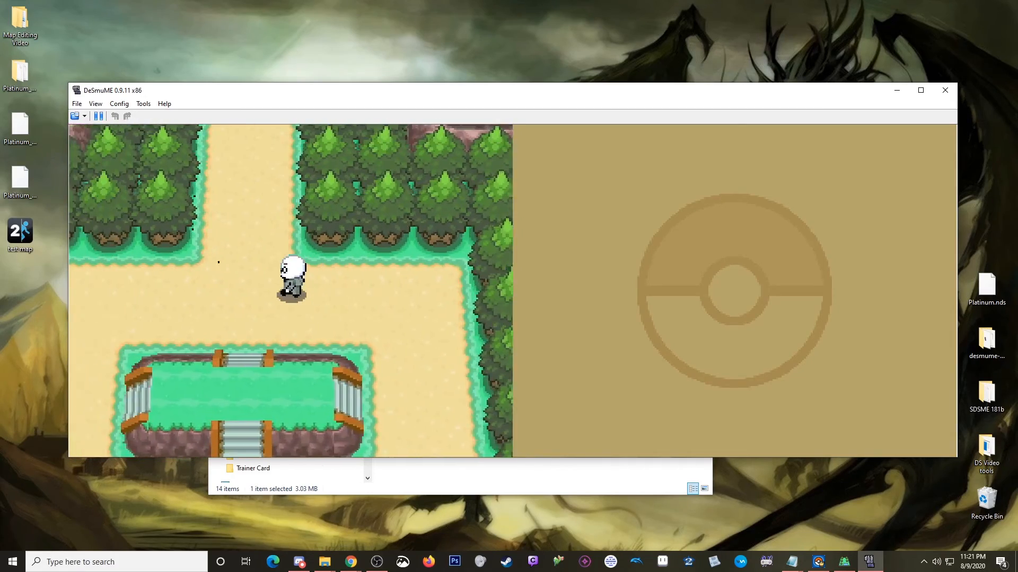
key(Left)
key(Down)
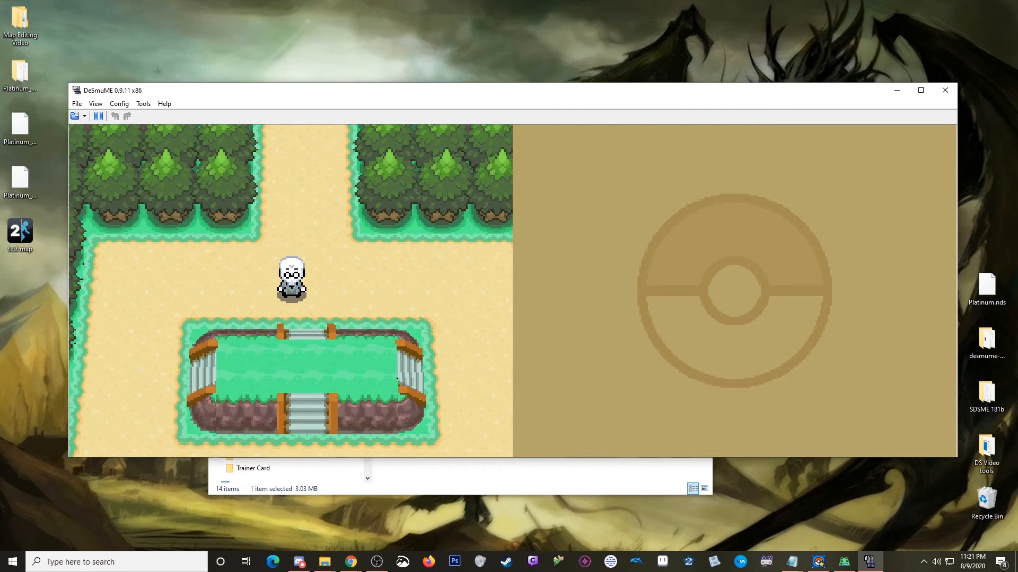
- Walk to the clearing's northeast corner to test the collision against the surrounding trees
key(Right)
key(Left)
key(Right)
key(Right)
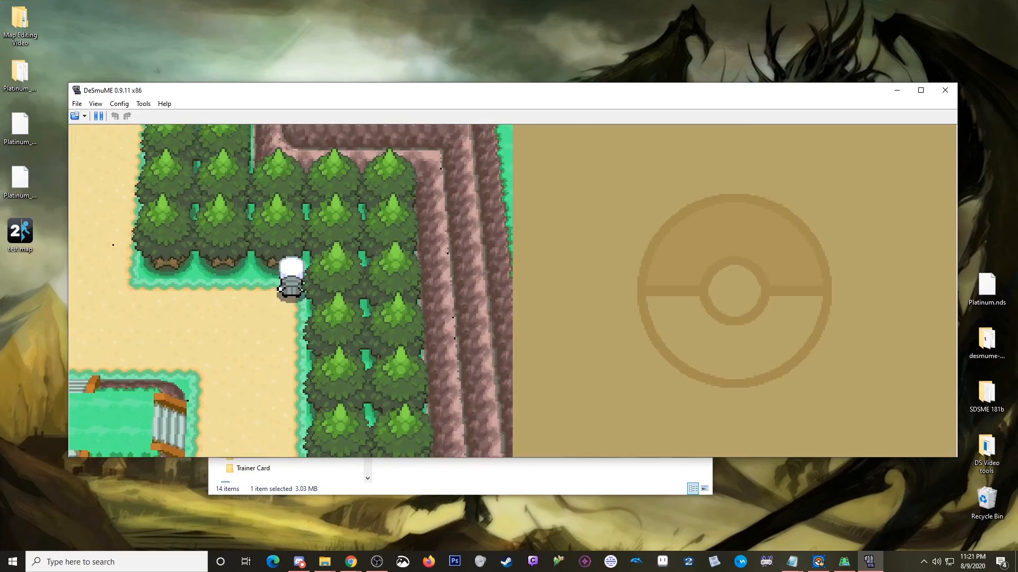
key(Down)
key(Up)
key(Up)
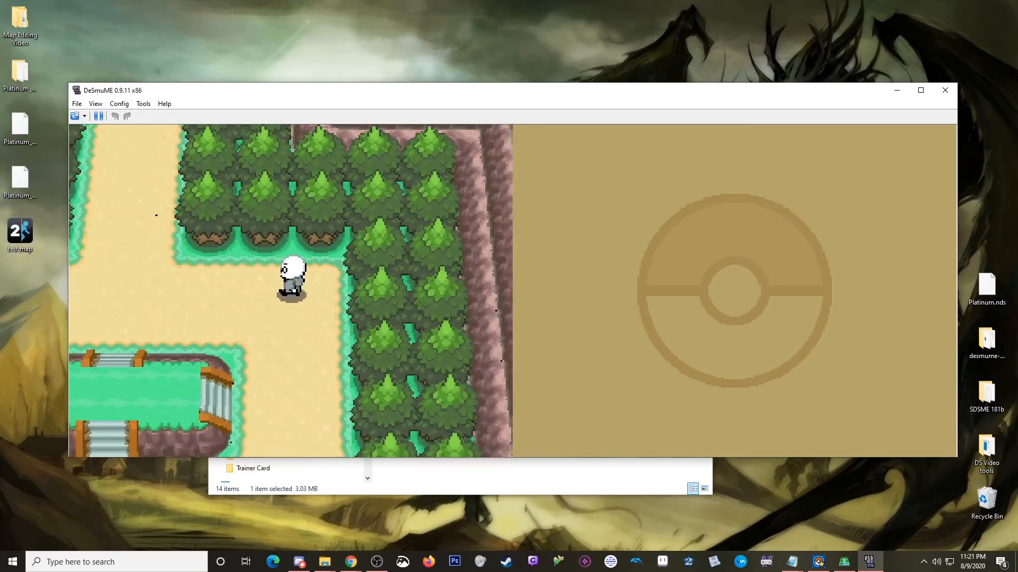
- Walk north along the tree-lined path, passing under the wooden bridge, to the sandy path south of the pond
key(Left)
key(Up)
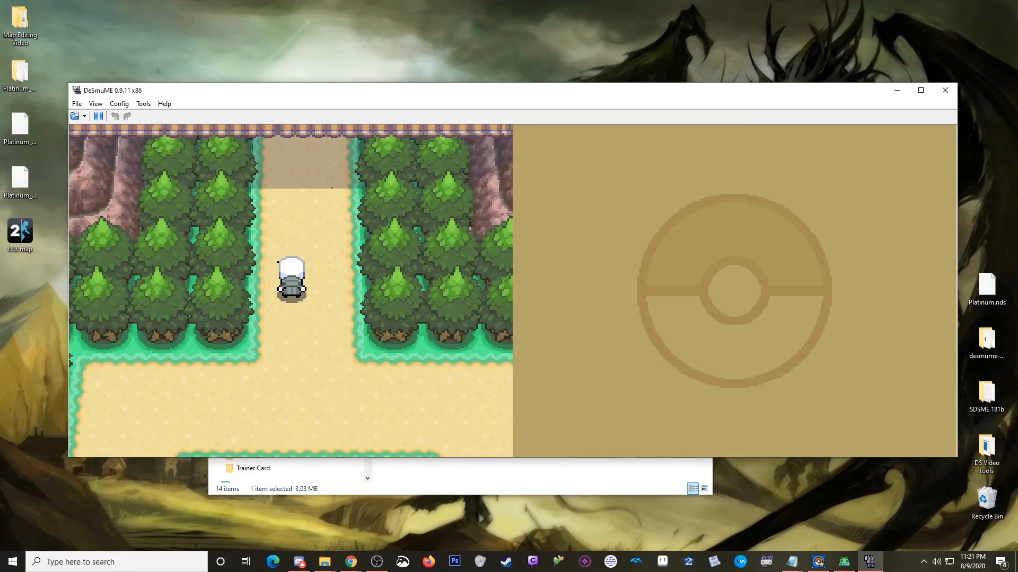
key(Up)
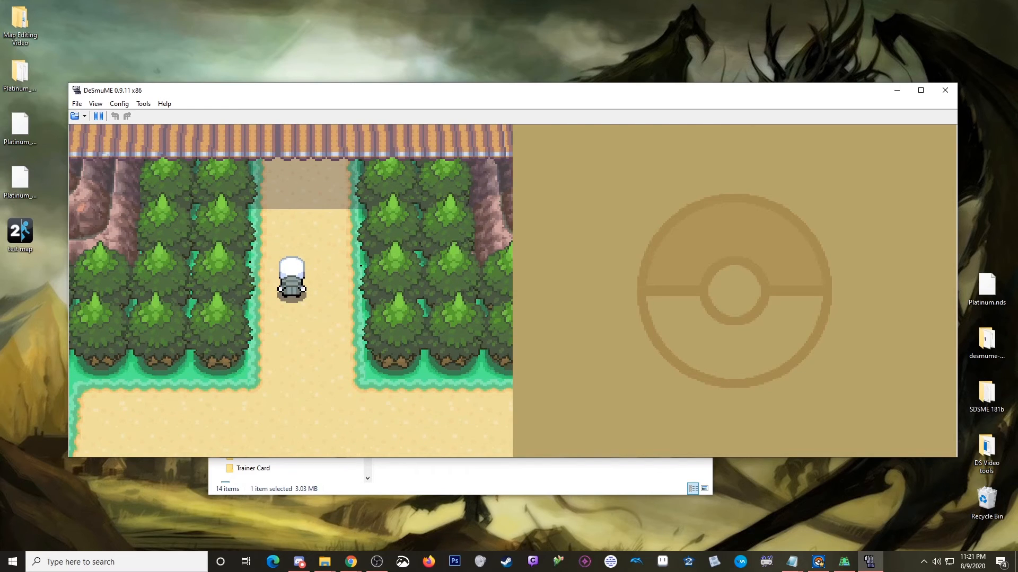
key(Down)
key(Up)
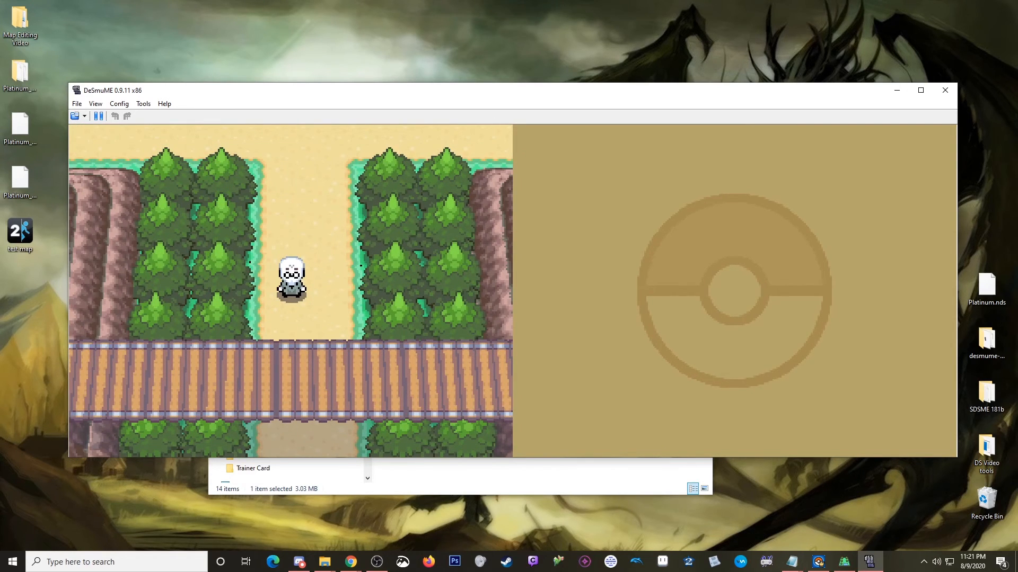
key(Up)
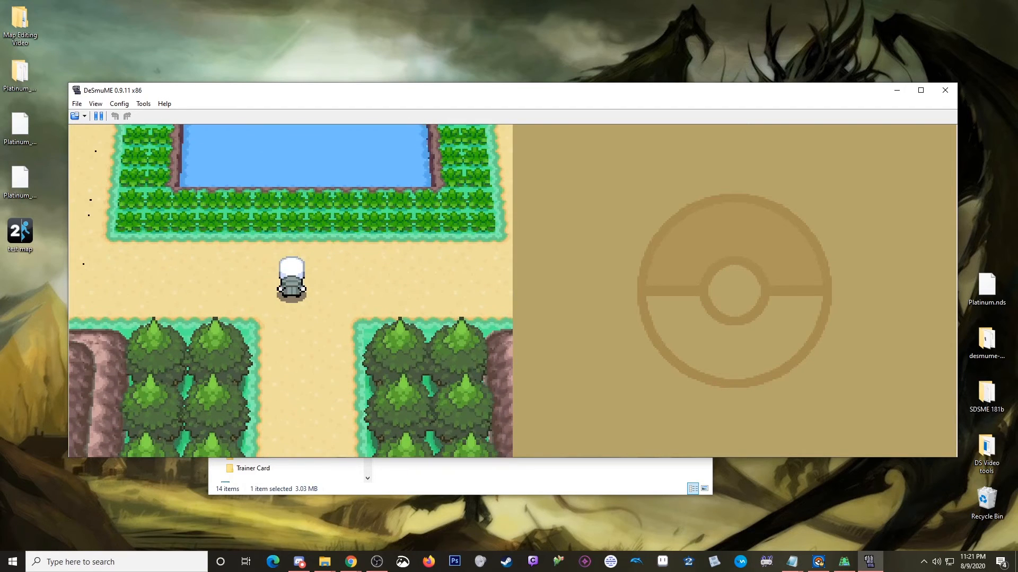
- Walk around the pond and onto the outer grass east of the cliffs, up to the boundary with the neighbouring map
key(Left)
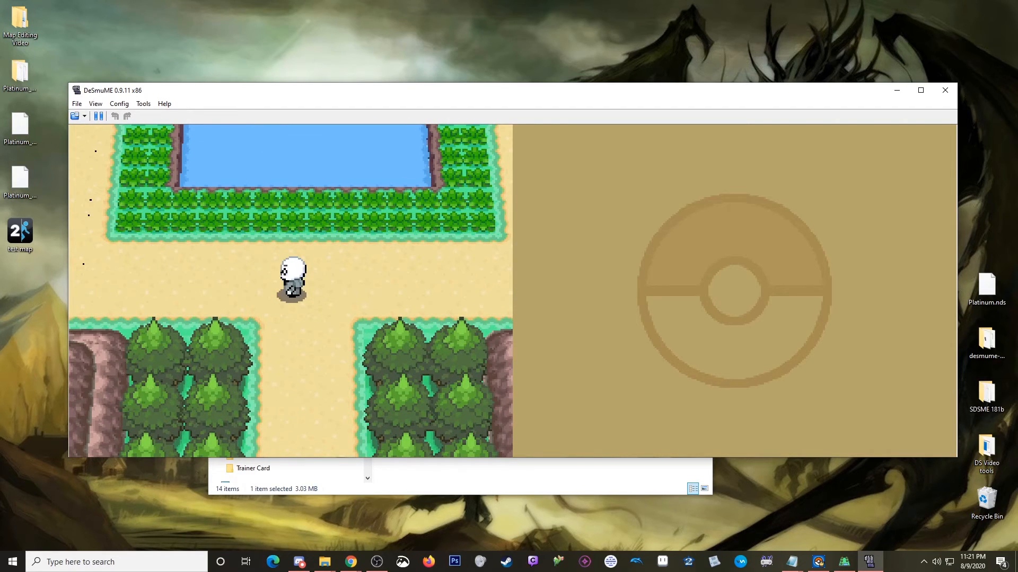
key(Right)
key(Up)
key(Left)
key(Down)
key(Right)
key(Right)
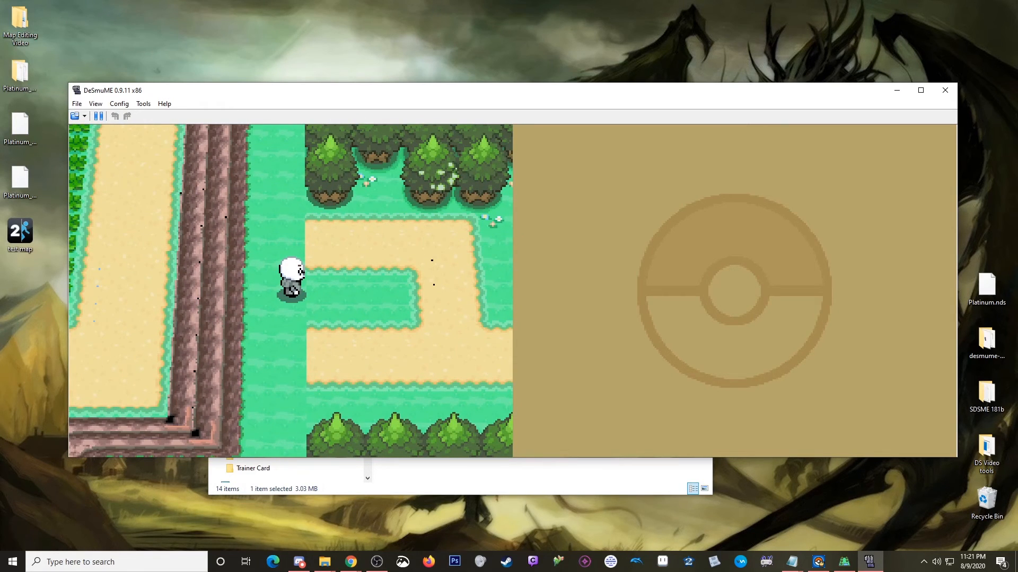
- Walk south and back north along the map's eastern boundary to test whether the neighbouring map can be entered
key(Down)
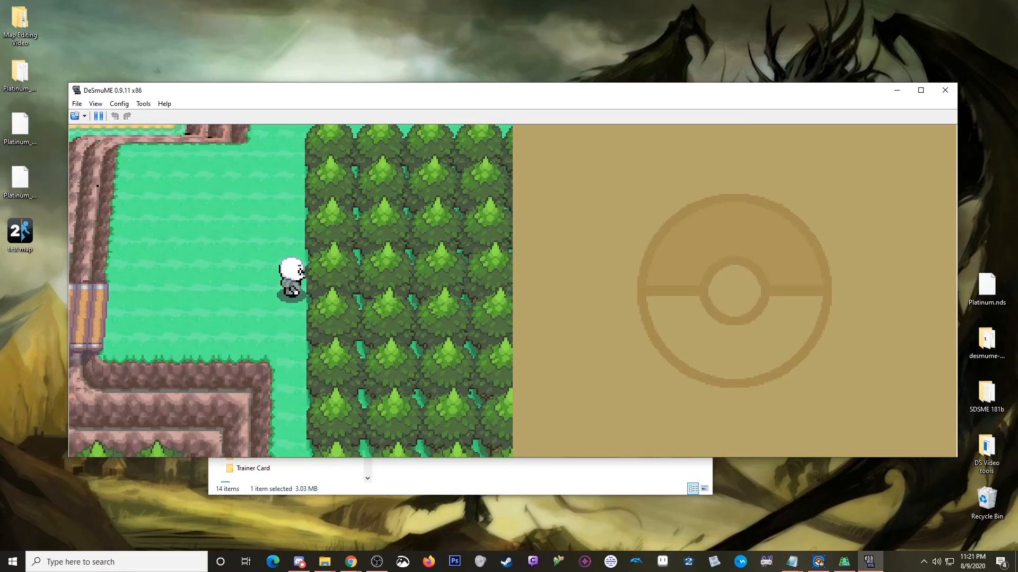
key(Up)
key(Down)
key(Down)
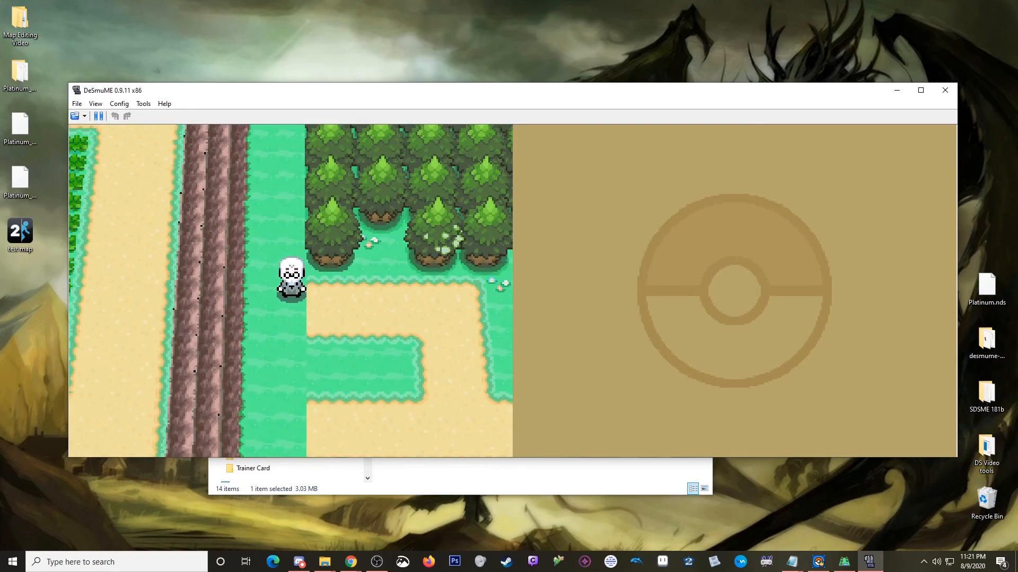
key(Left)
key(Right)
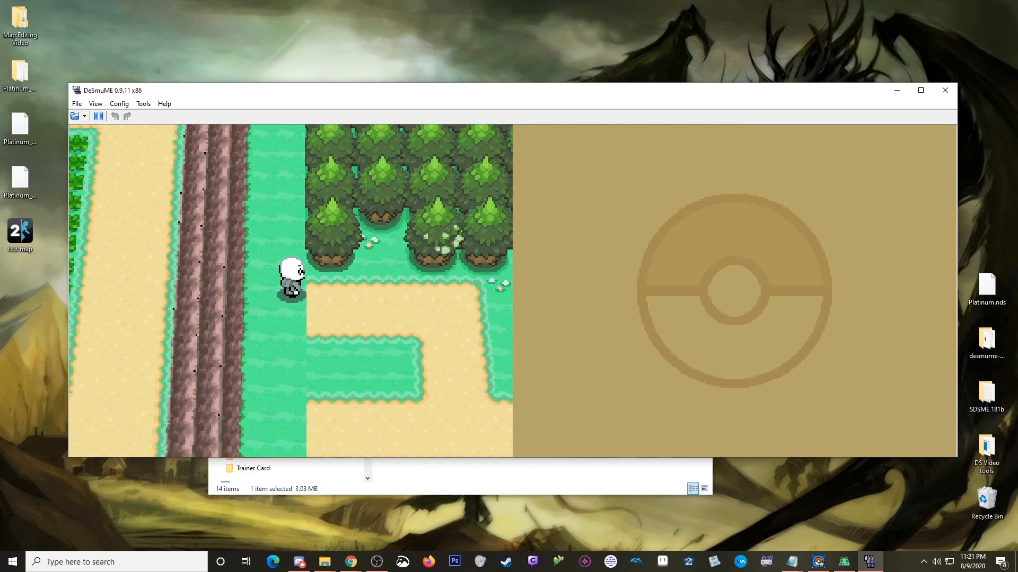
key(Down)
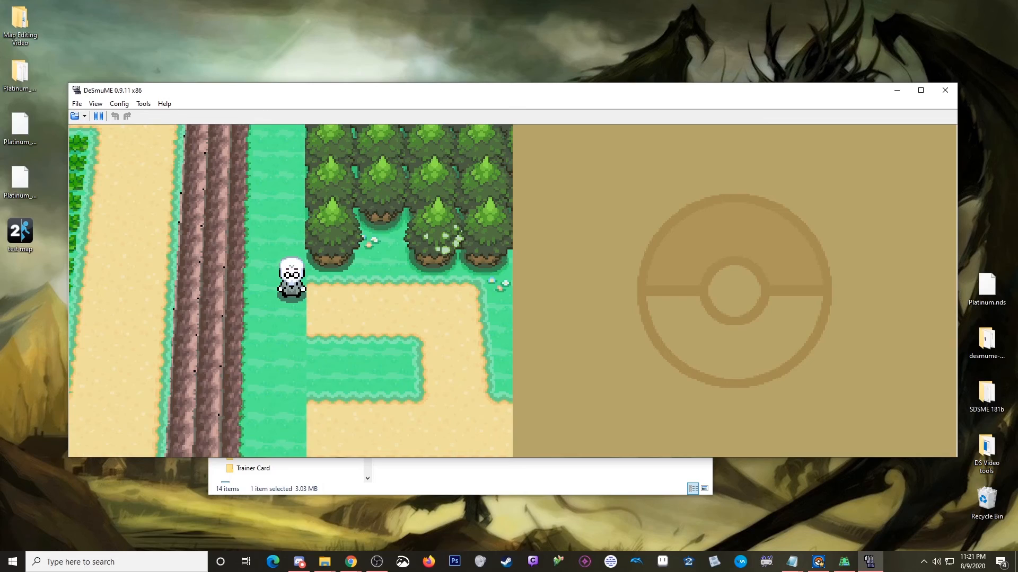
- Return along the northern grass ledge and down the long staircase to the sandy path east of the pond
key(Up)
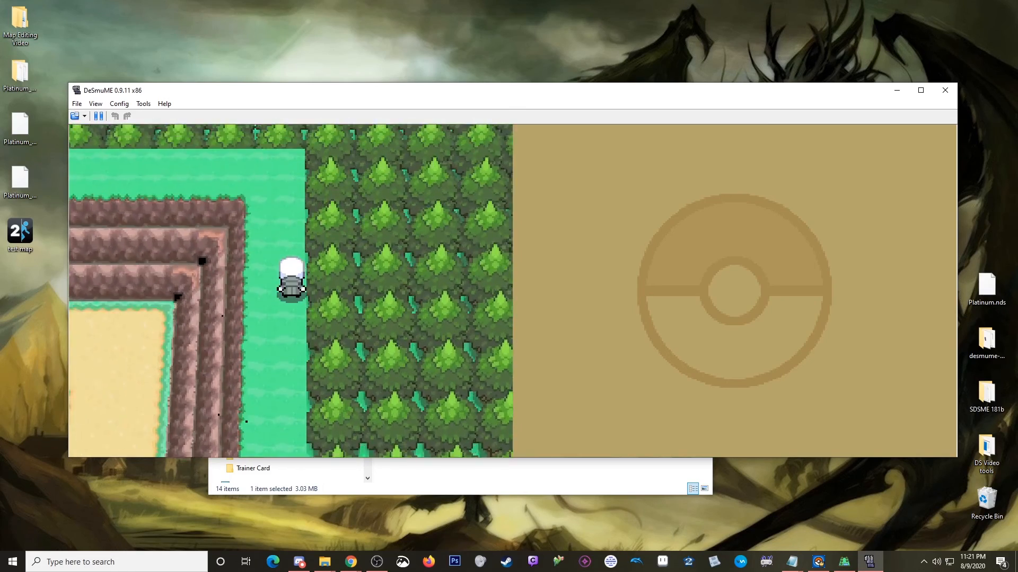
key(Left)
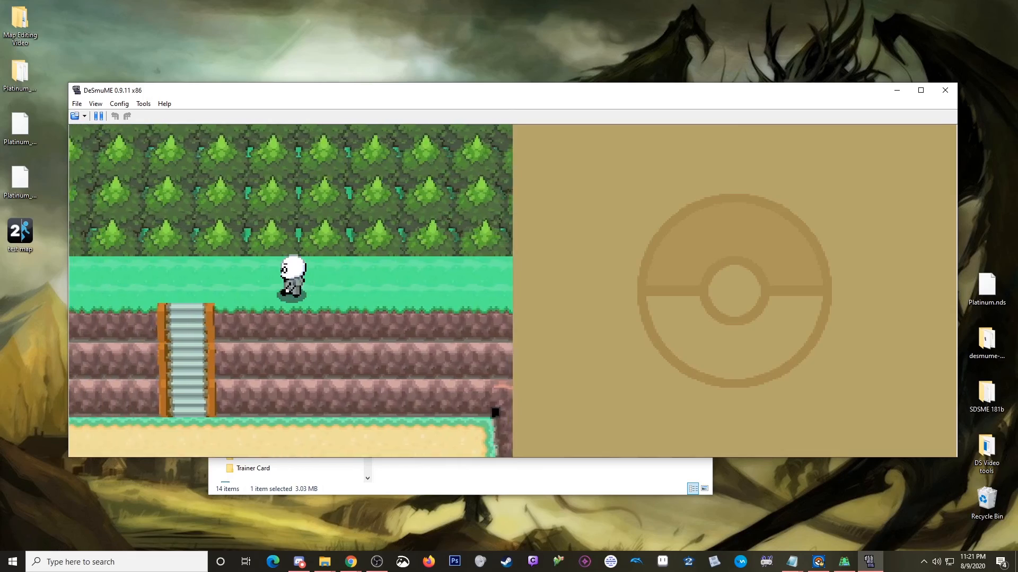
key(Down)
key(Right)
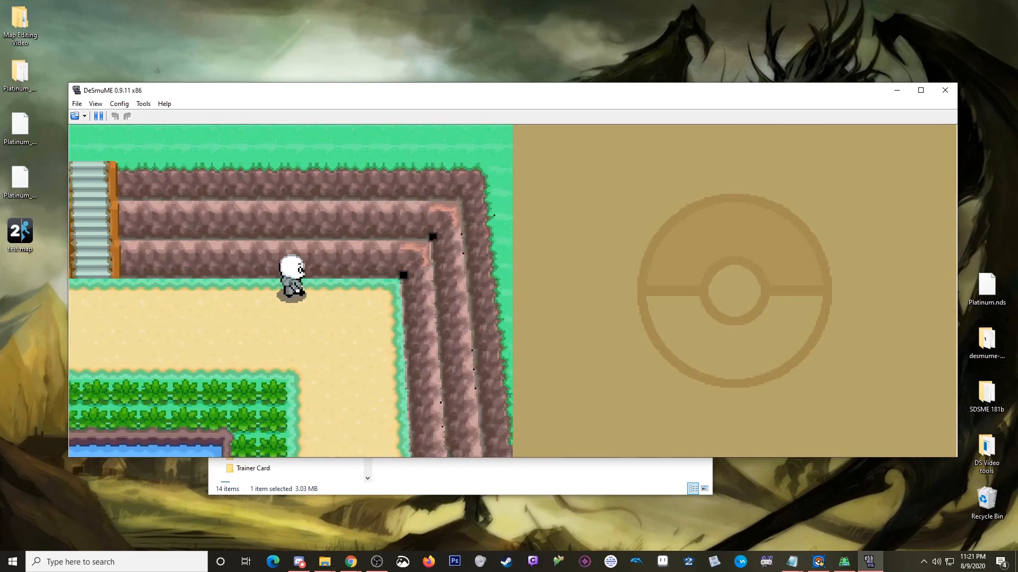
key(Down)
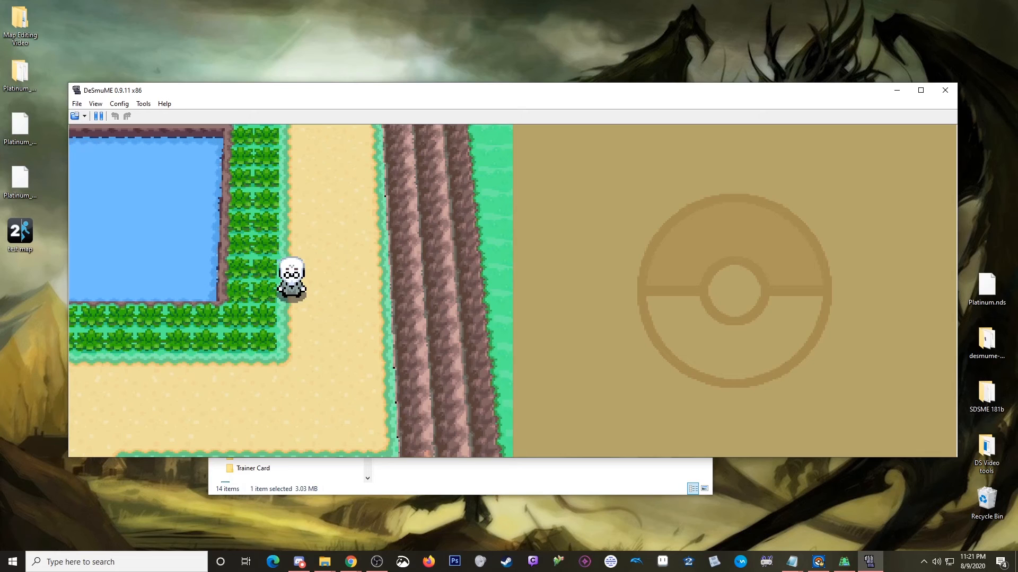
key(Left)
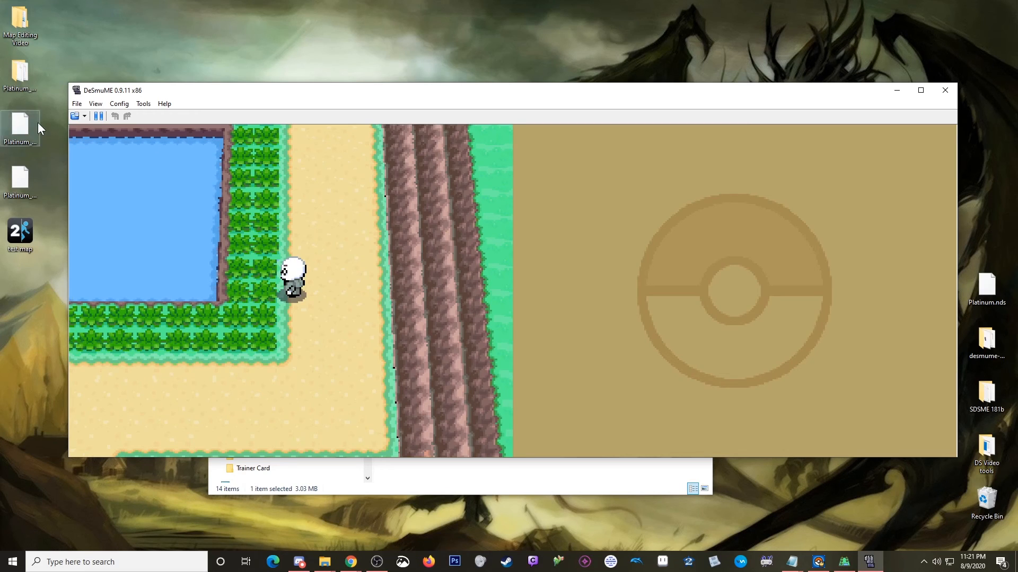
- Walk around the pond's southeast corner to the northern entrance of the tree-lined path
key(Down)
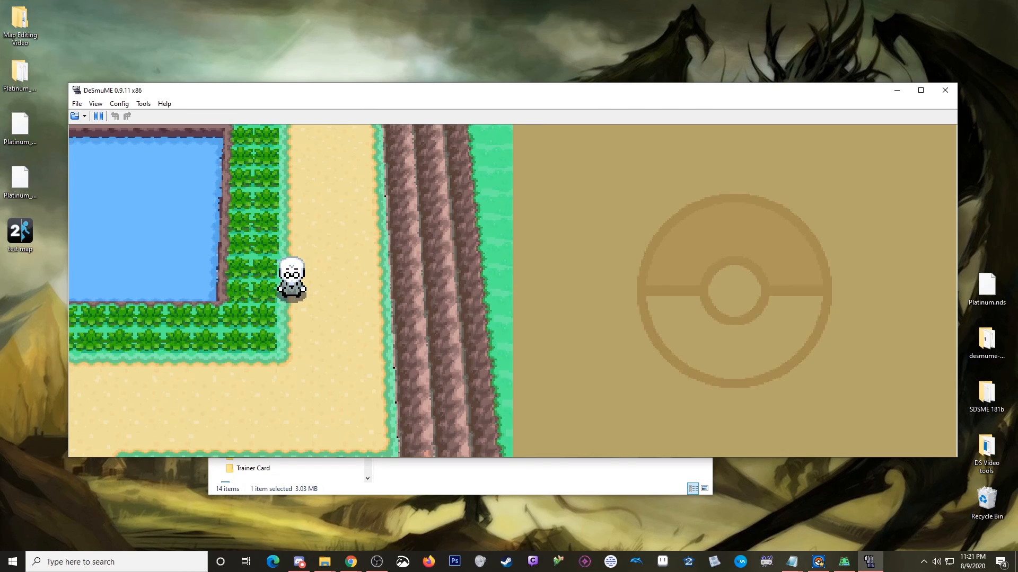
key(Down)
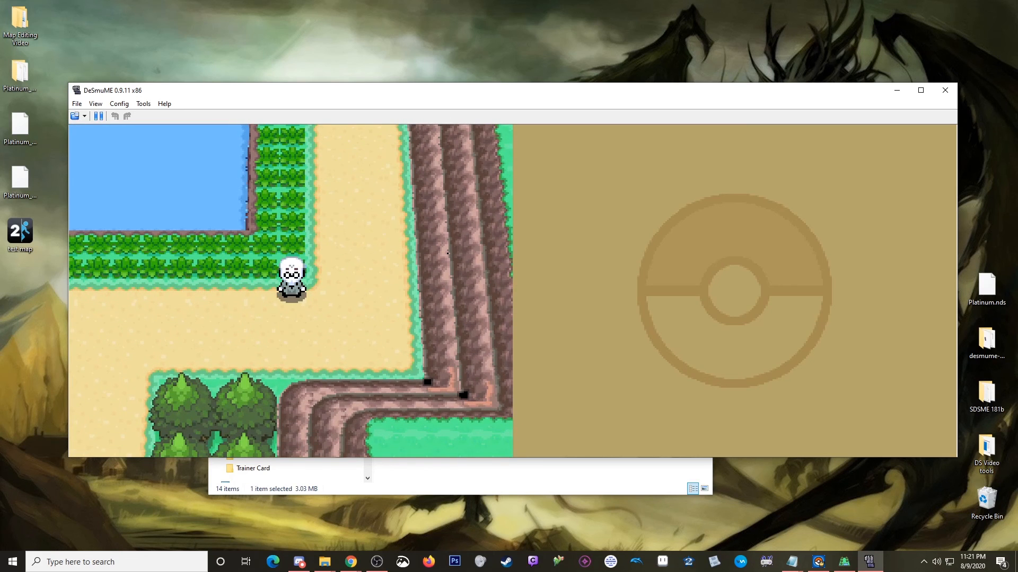
key(Down)
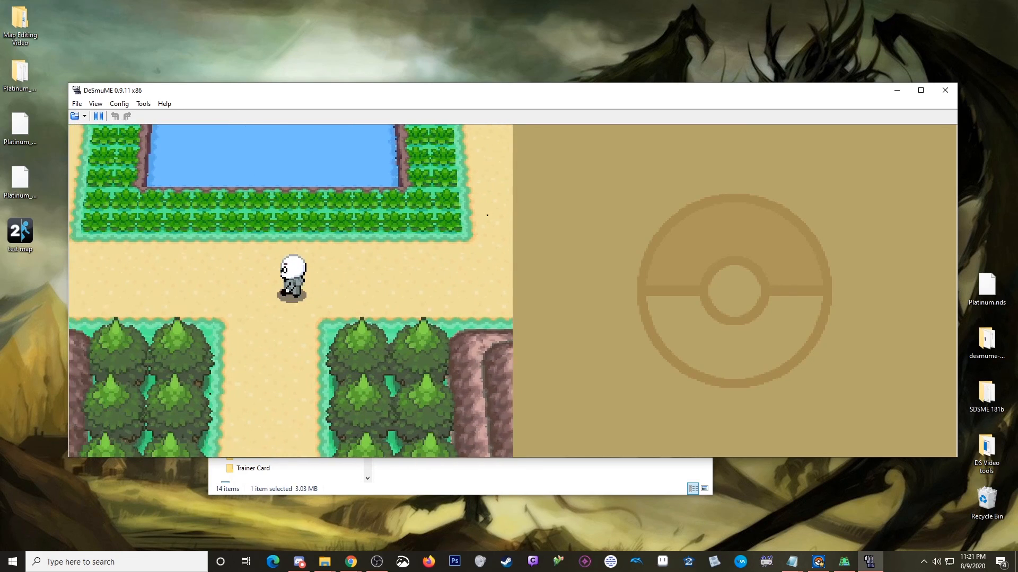
key(Down)
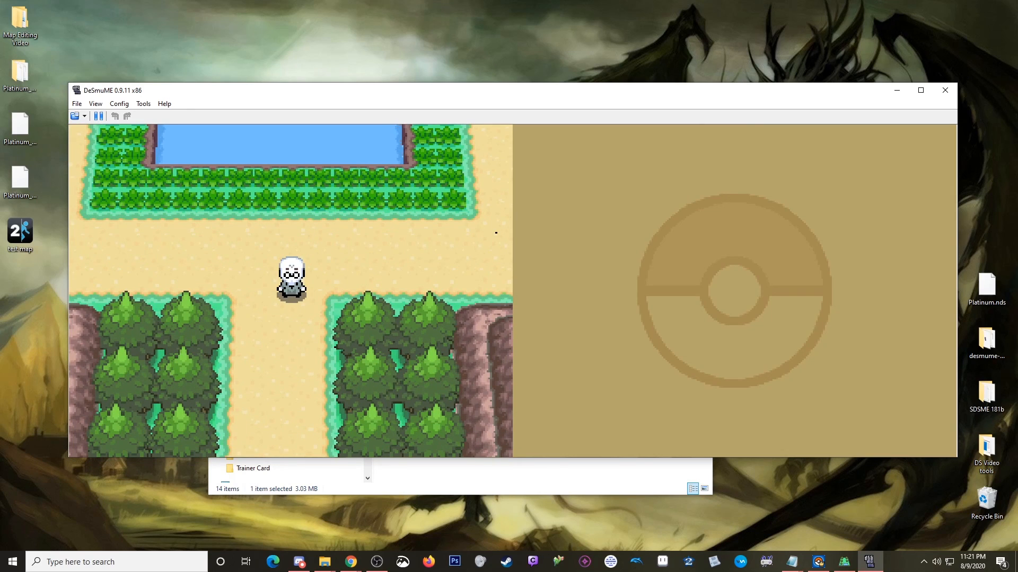